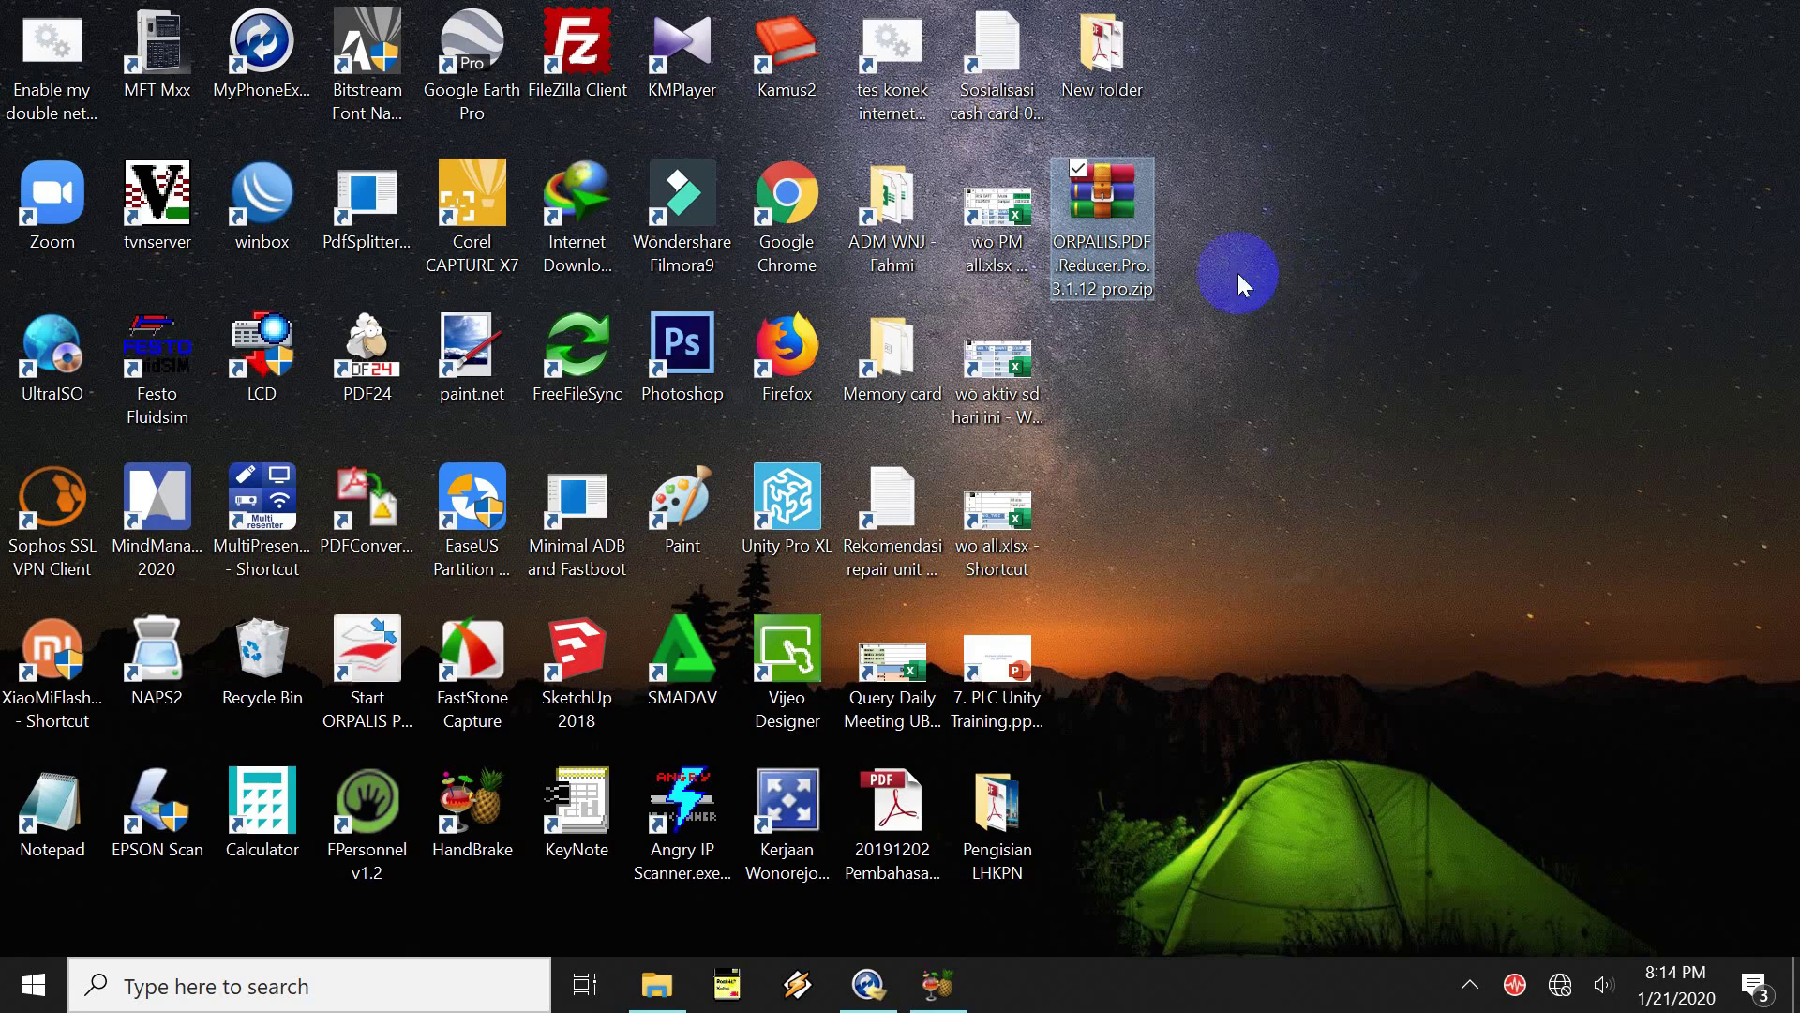
Open New folder on the desktop to examine the PDF files and their sizes, and minimize its window
left_click(1118, 73)
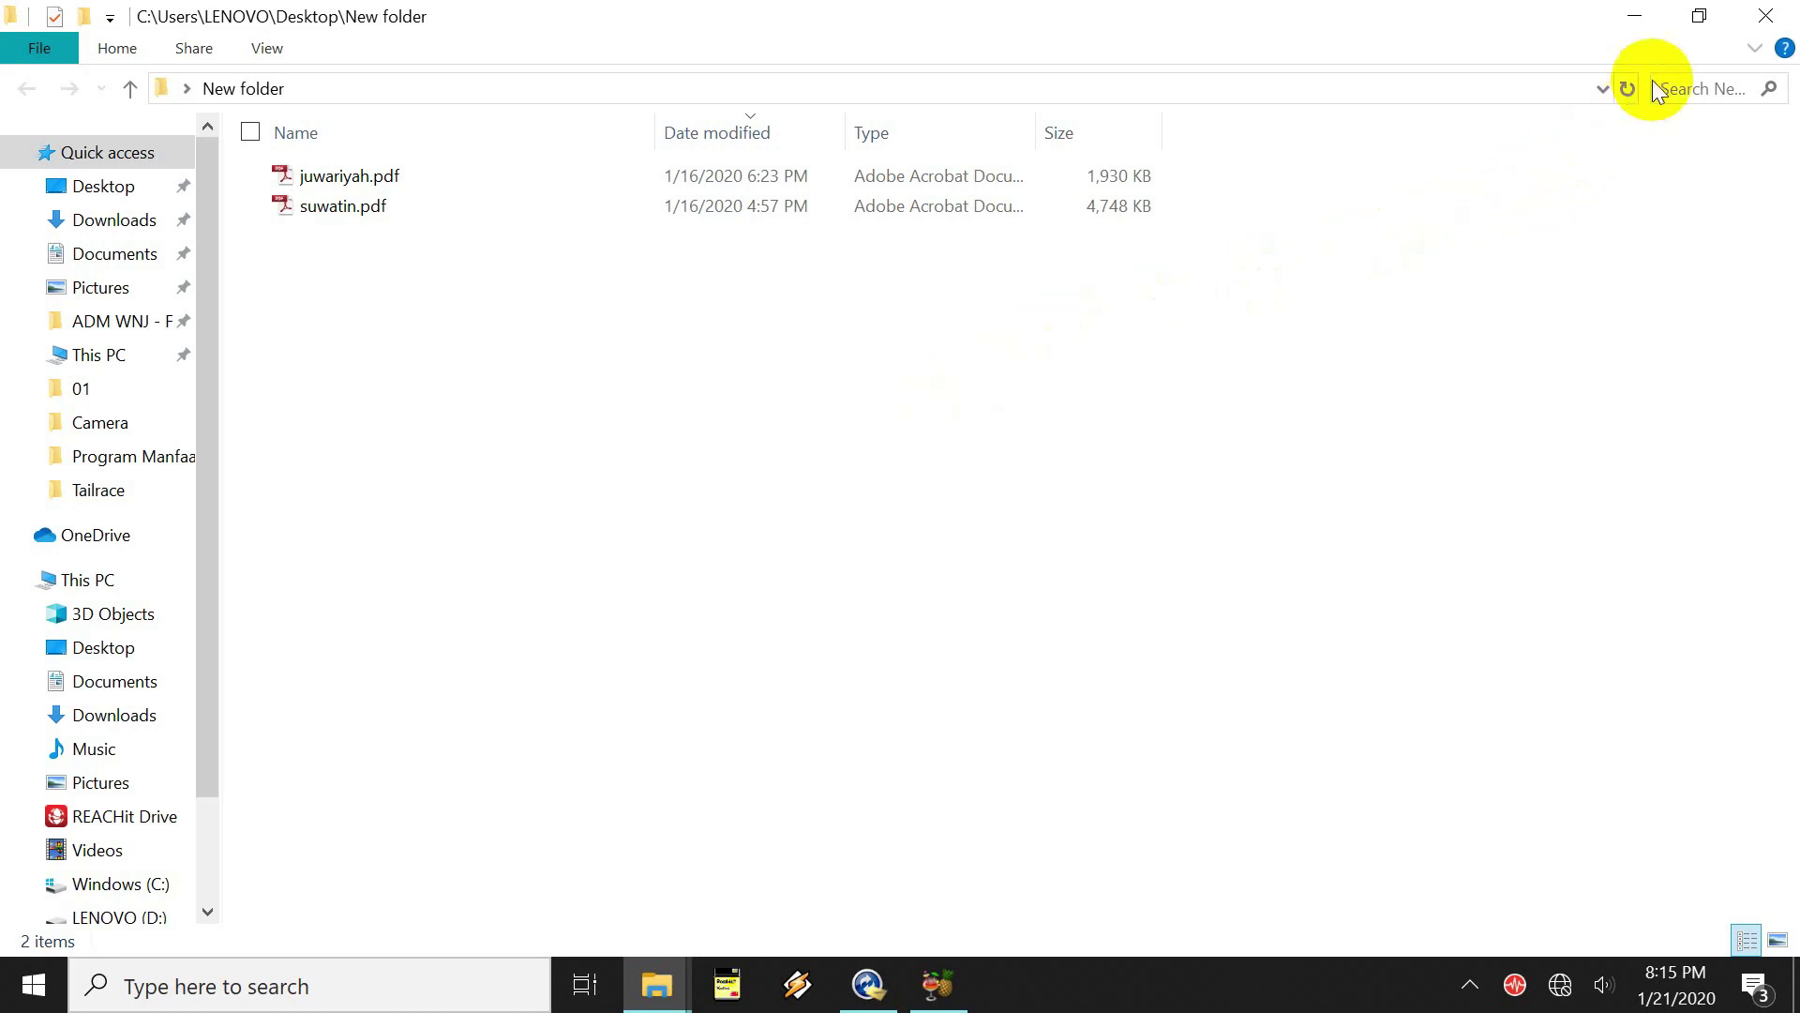
left_click(1634, 18)
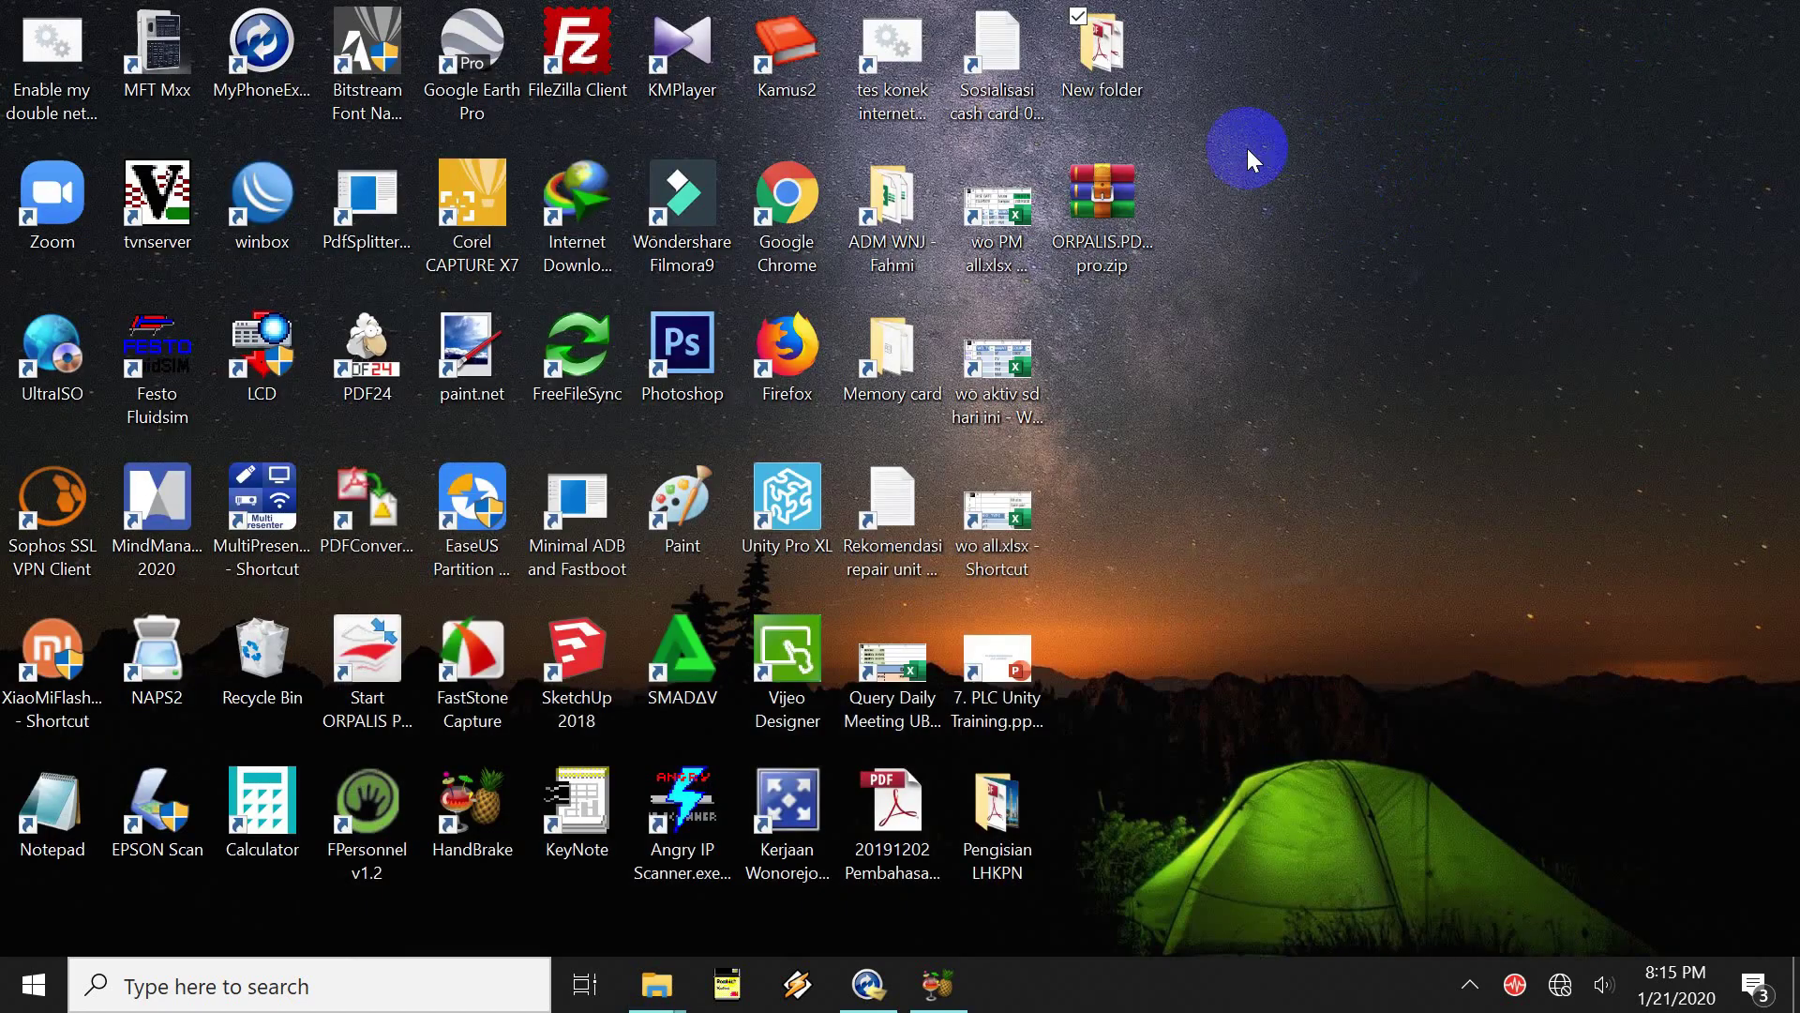
Extract the desktop archive ORPALIS.PDF.Reducer.Pro.3.1.12 pro.zip into a folder of the same name
left_click(1124, 204)
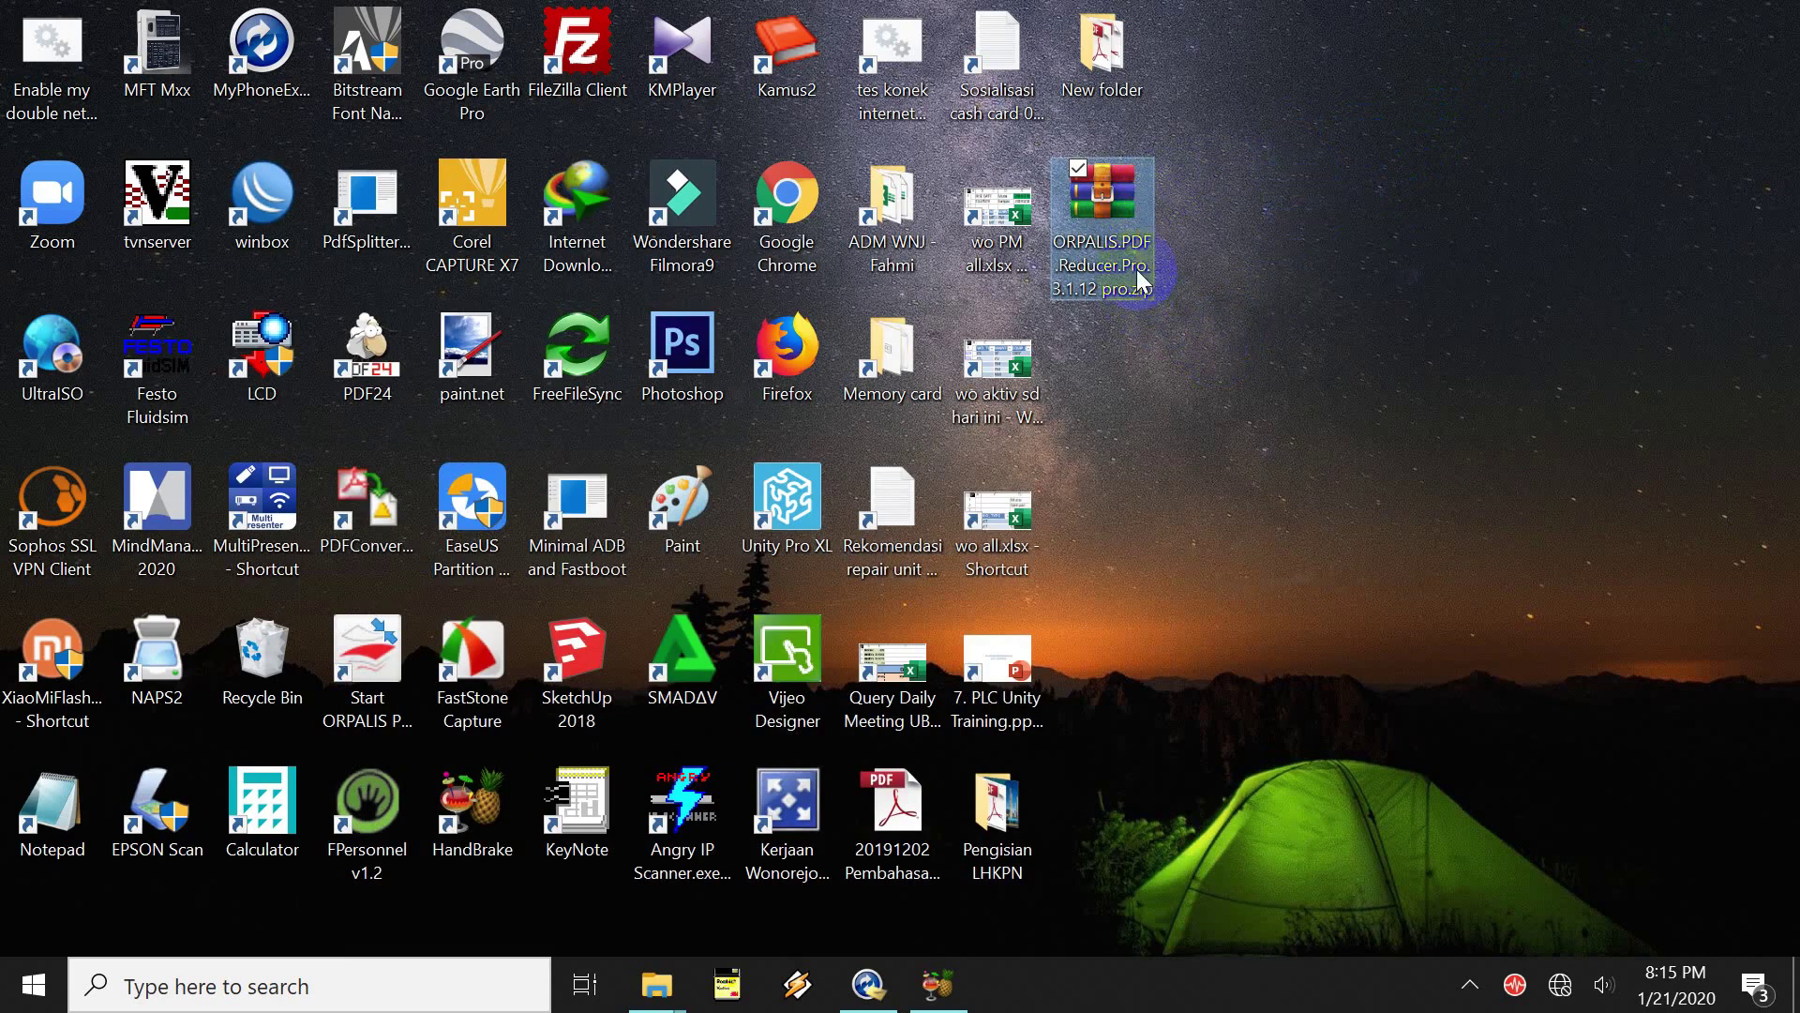
right_click(1120, 221)
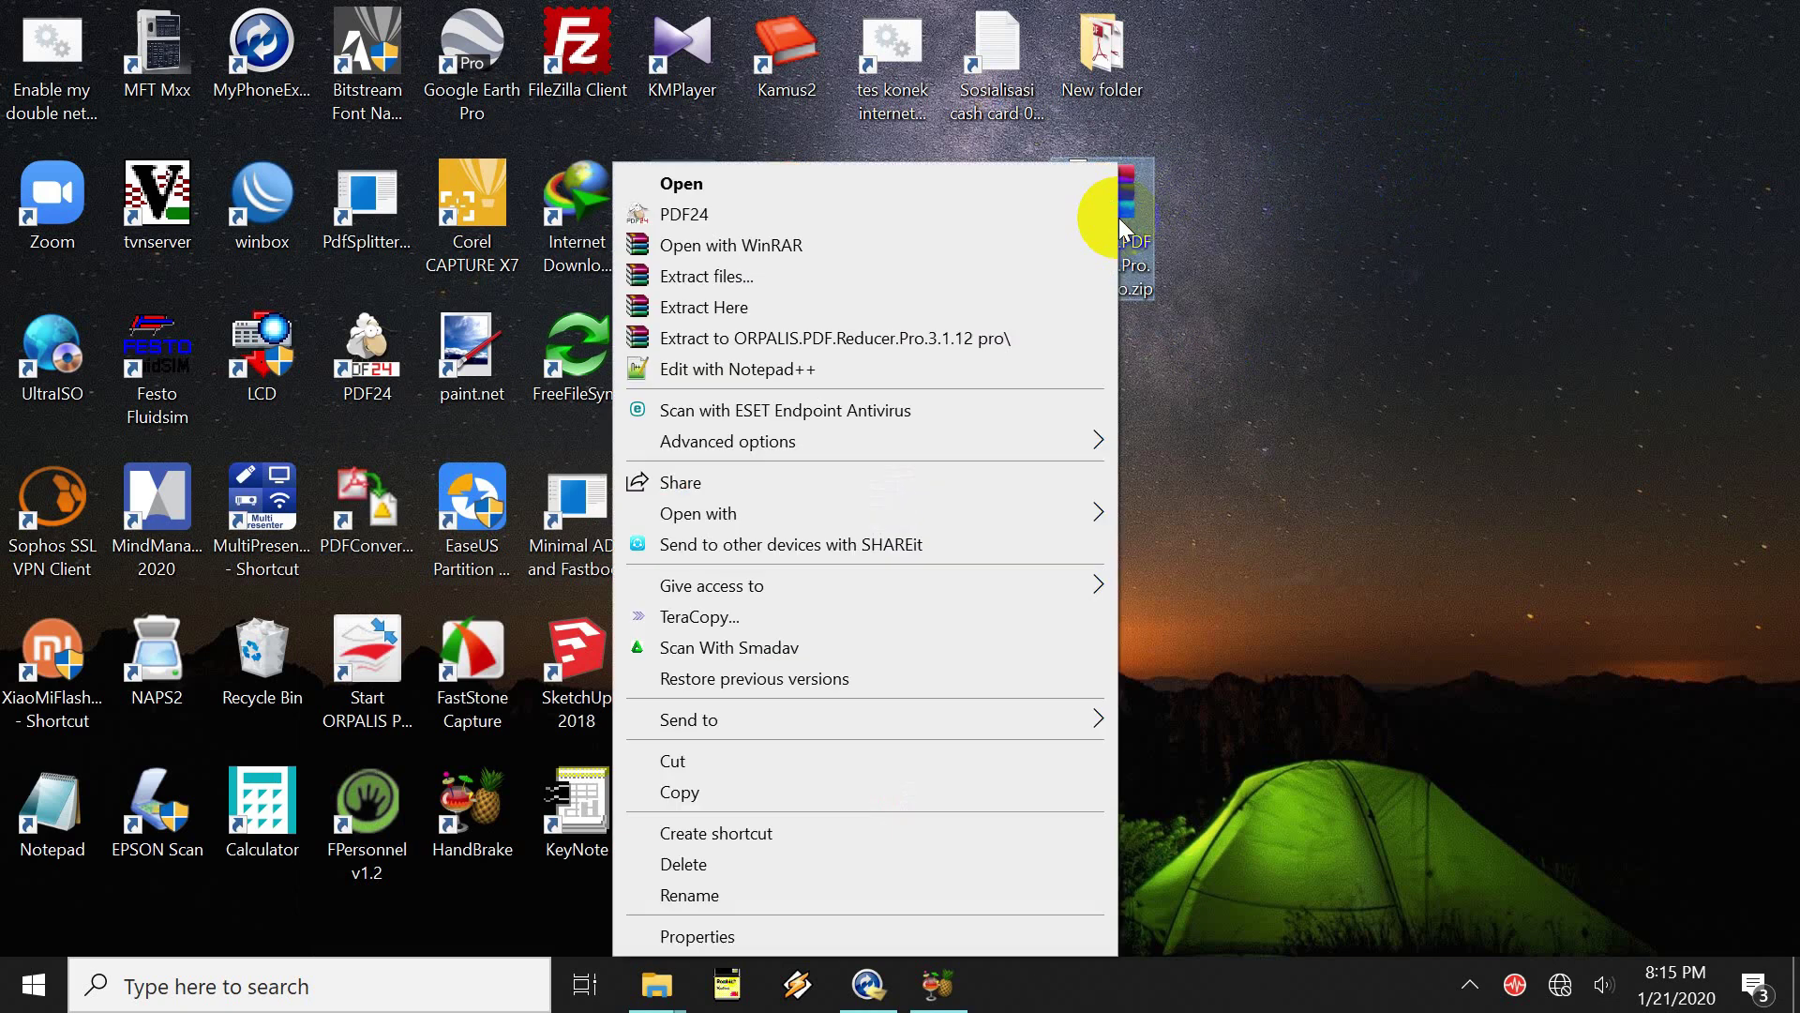
left_click(1004, 336)
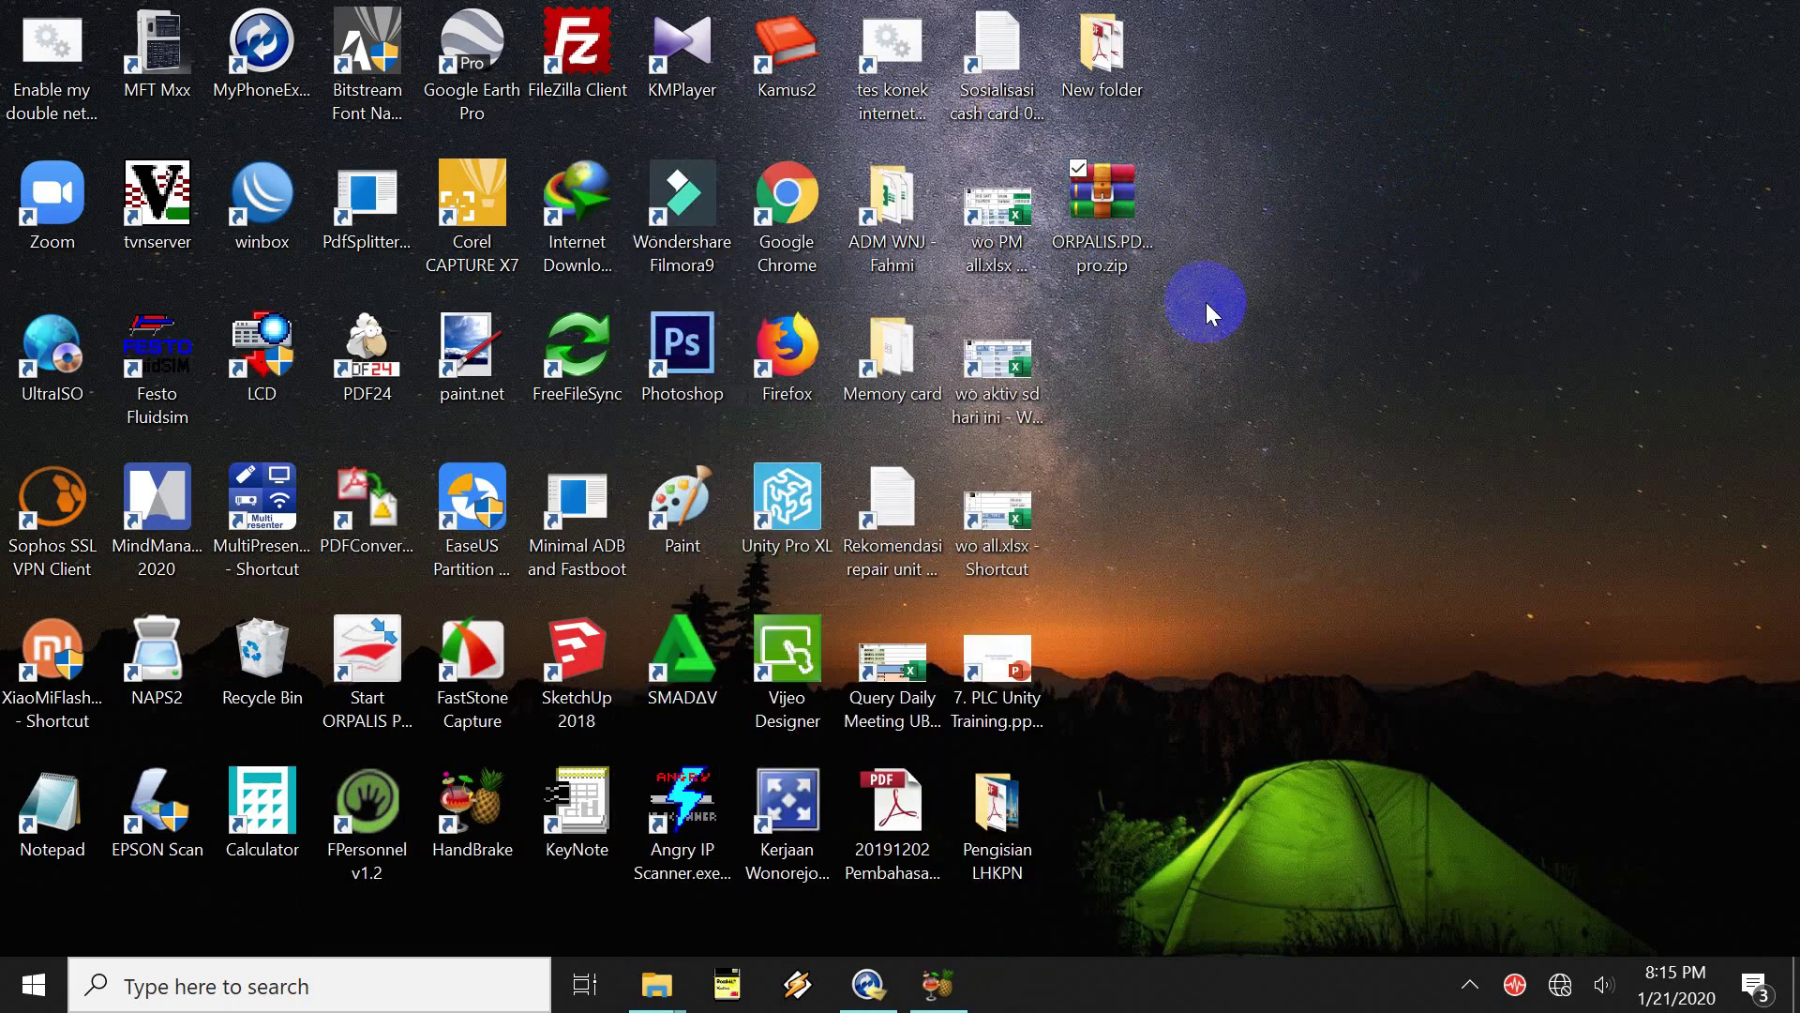
Open the extracted folder and its ORPALIS.PDF.Reducer.Pro.3.1.12 subfolder, and start the installer application there
left_click(1115, 361)
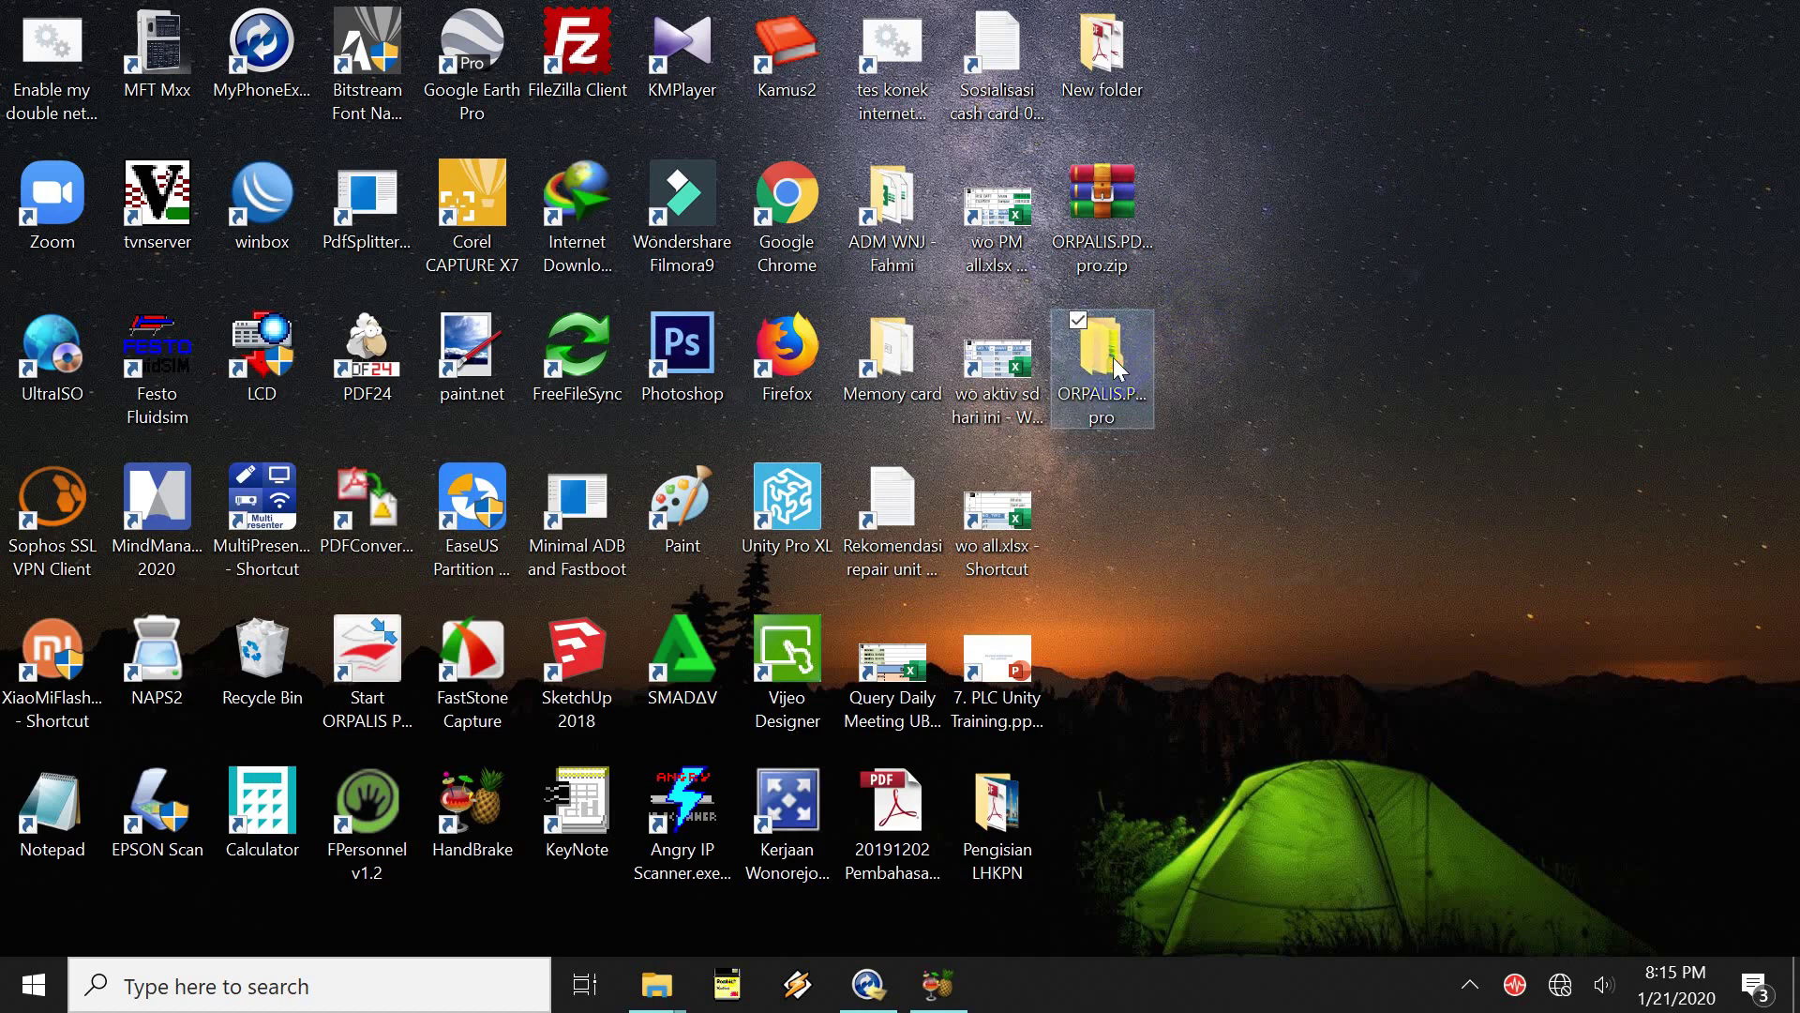
double_click(1116, 364)
double_click(482, 177)
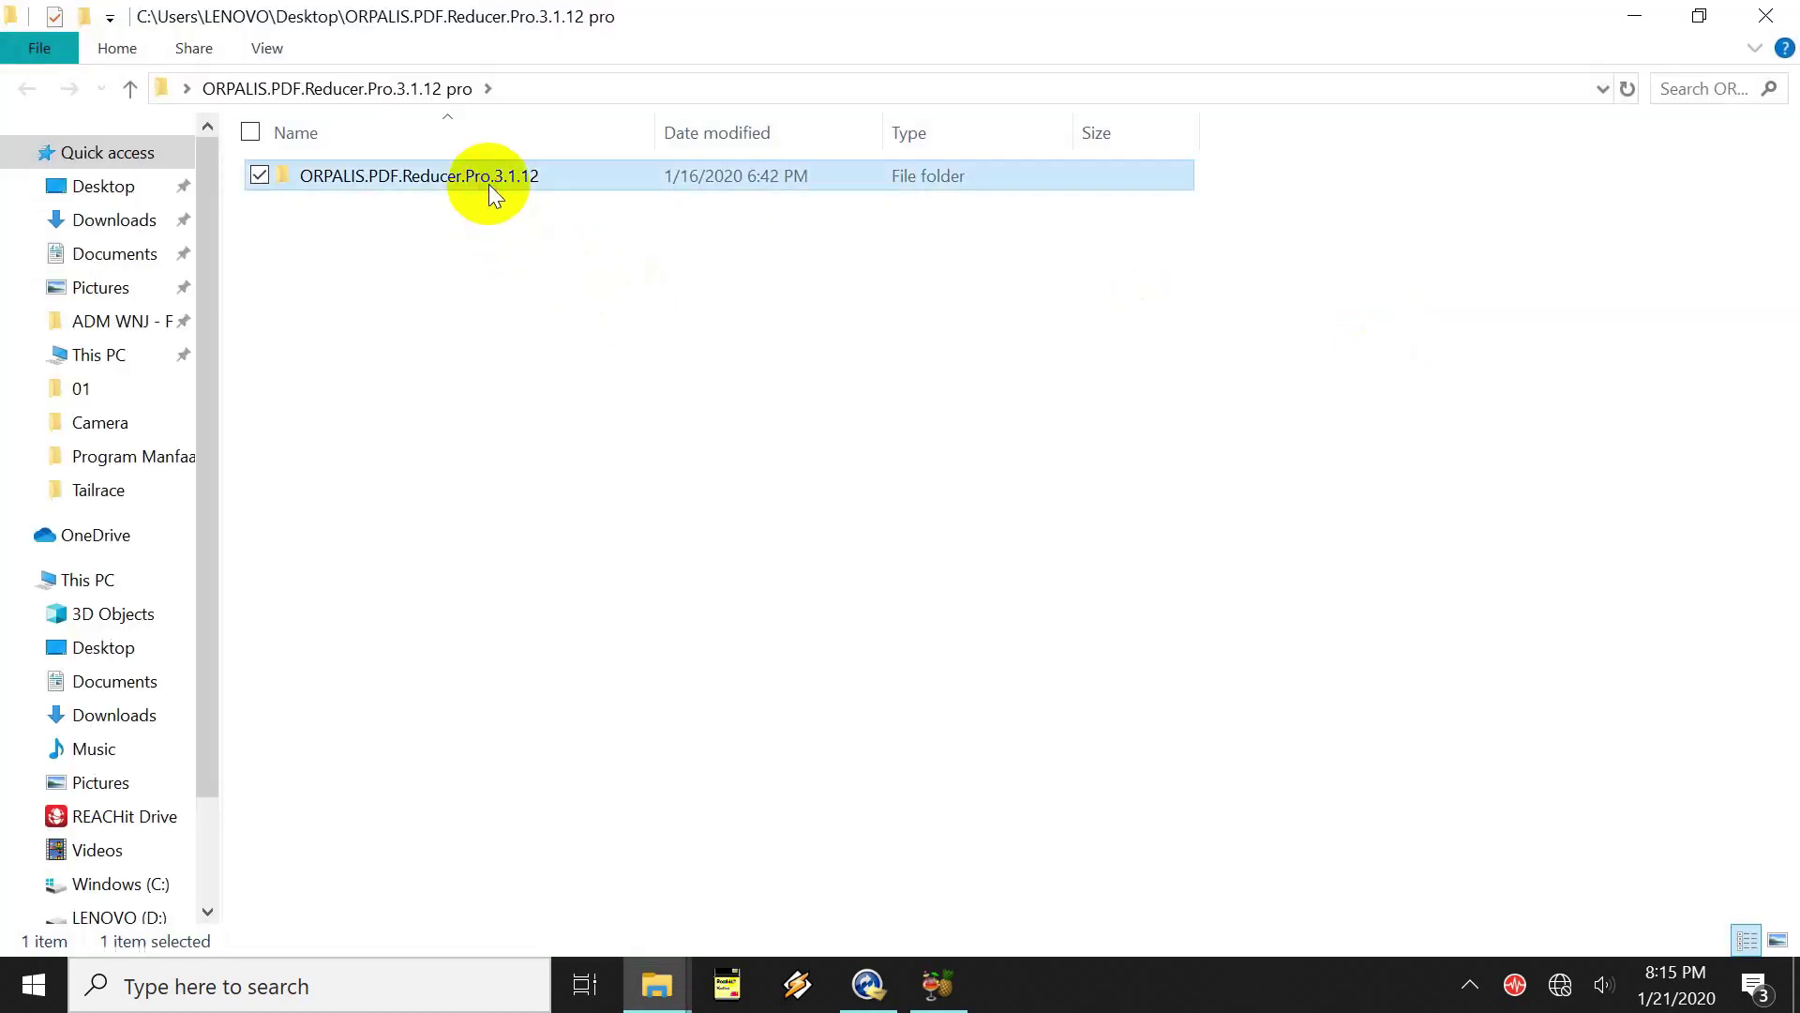
left_click(354, 208)
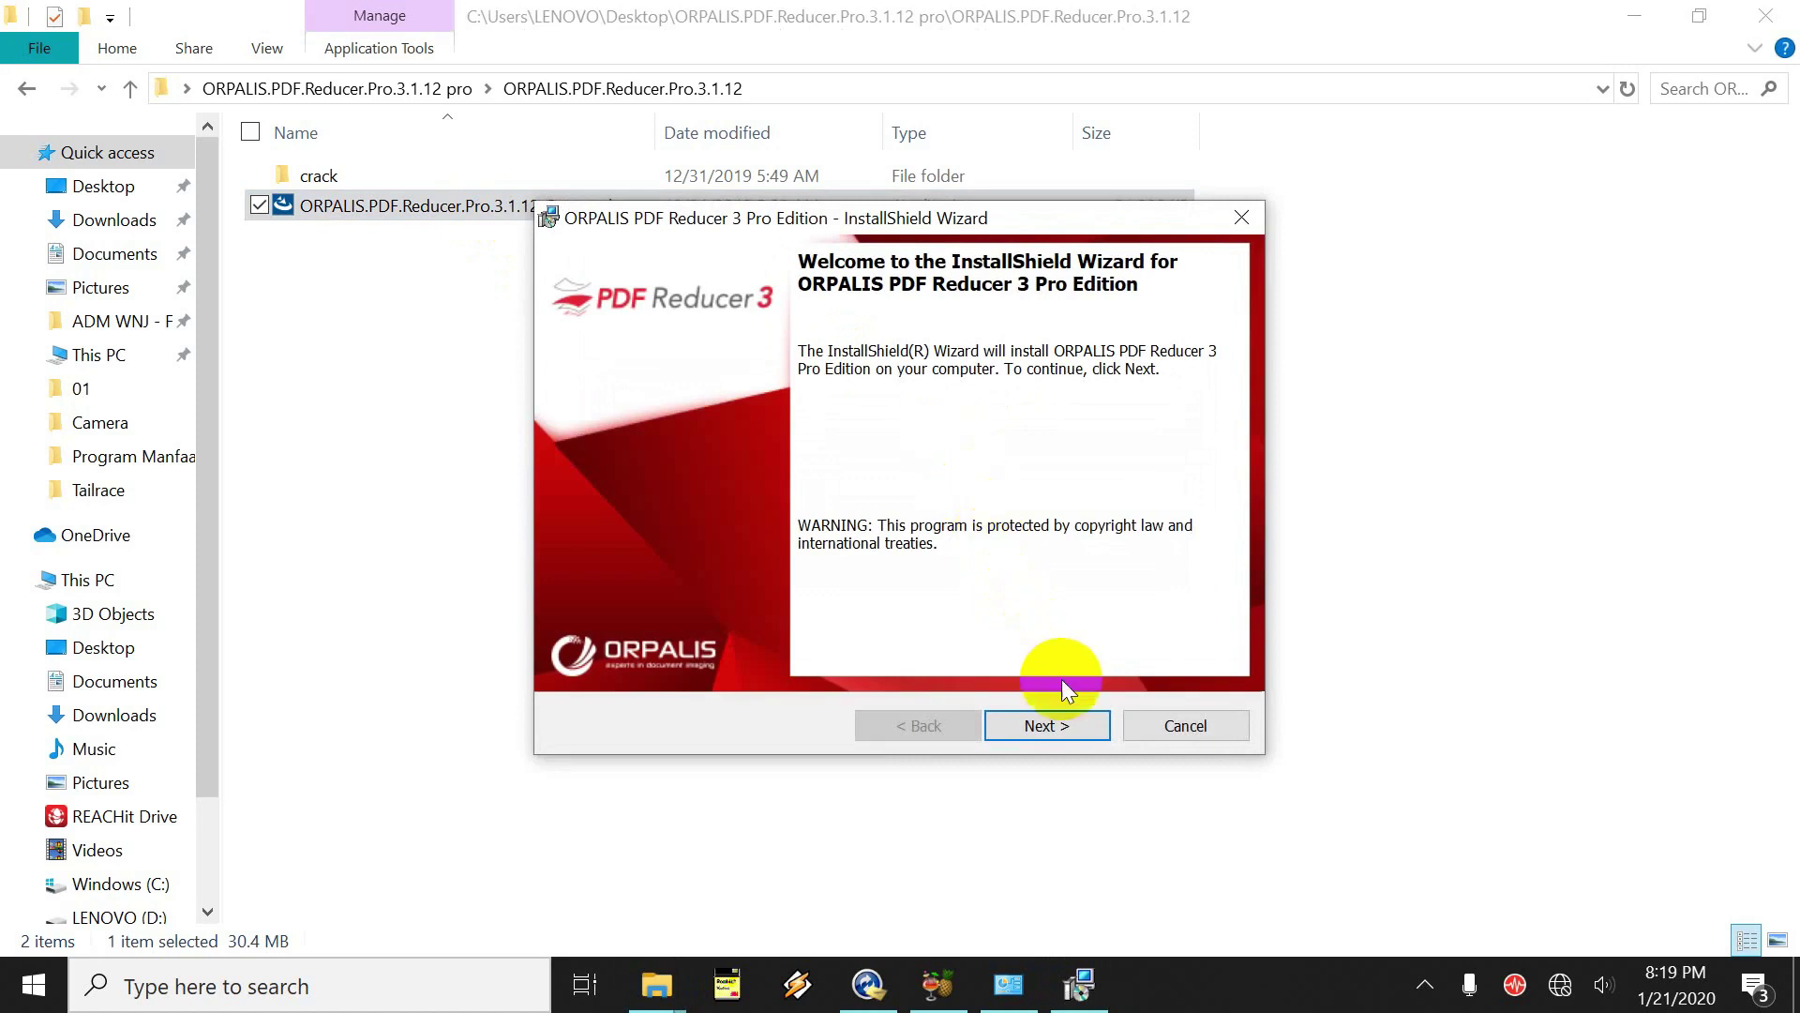
Proceed past the installer's welcome page and accept the terms in the license agreement
left_click(1069, 720)
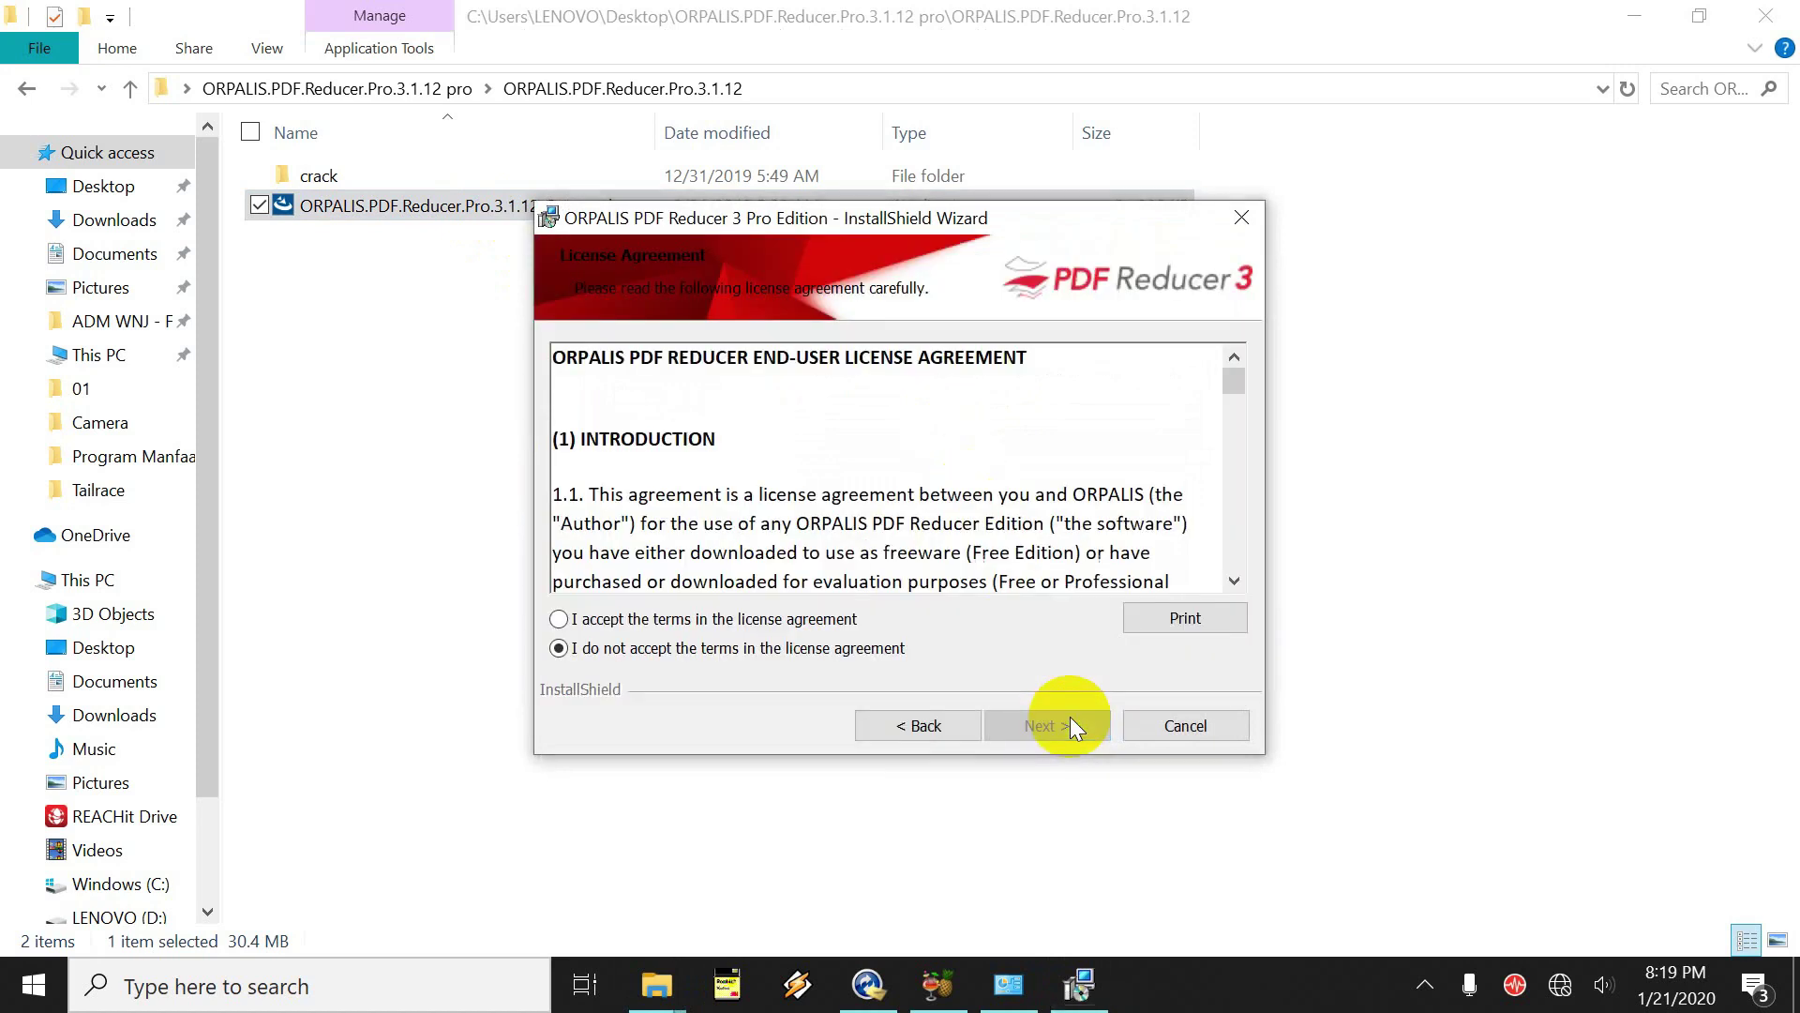
left_click(750, 621)
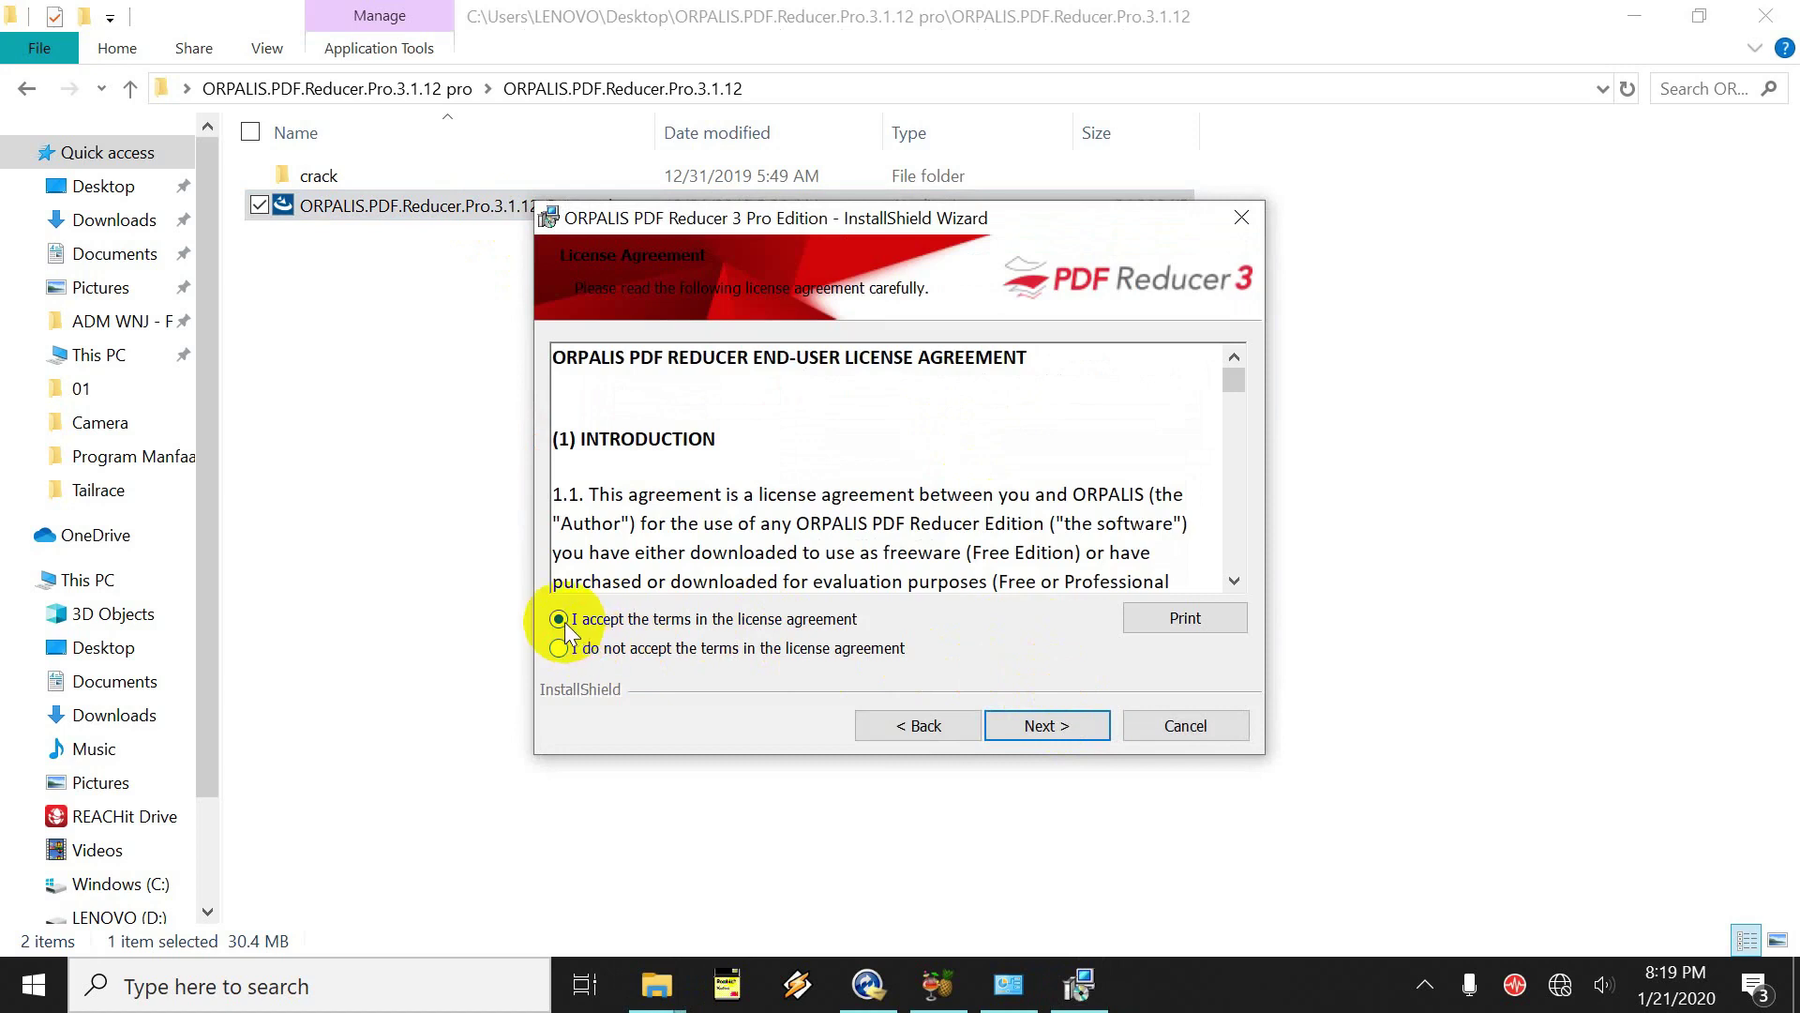
left_click(1072, 727)
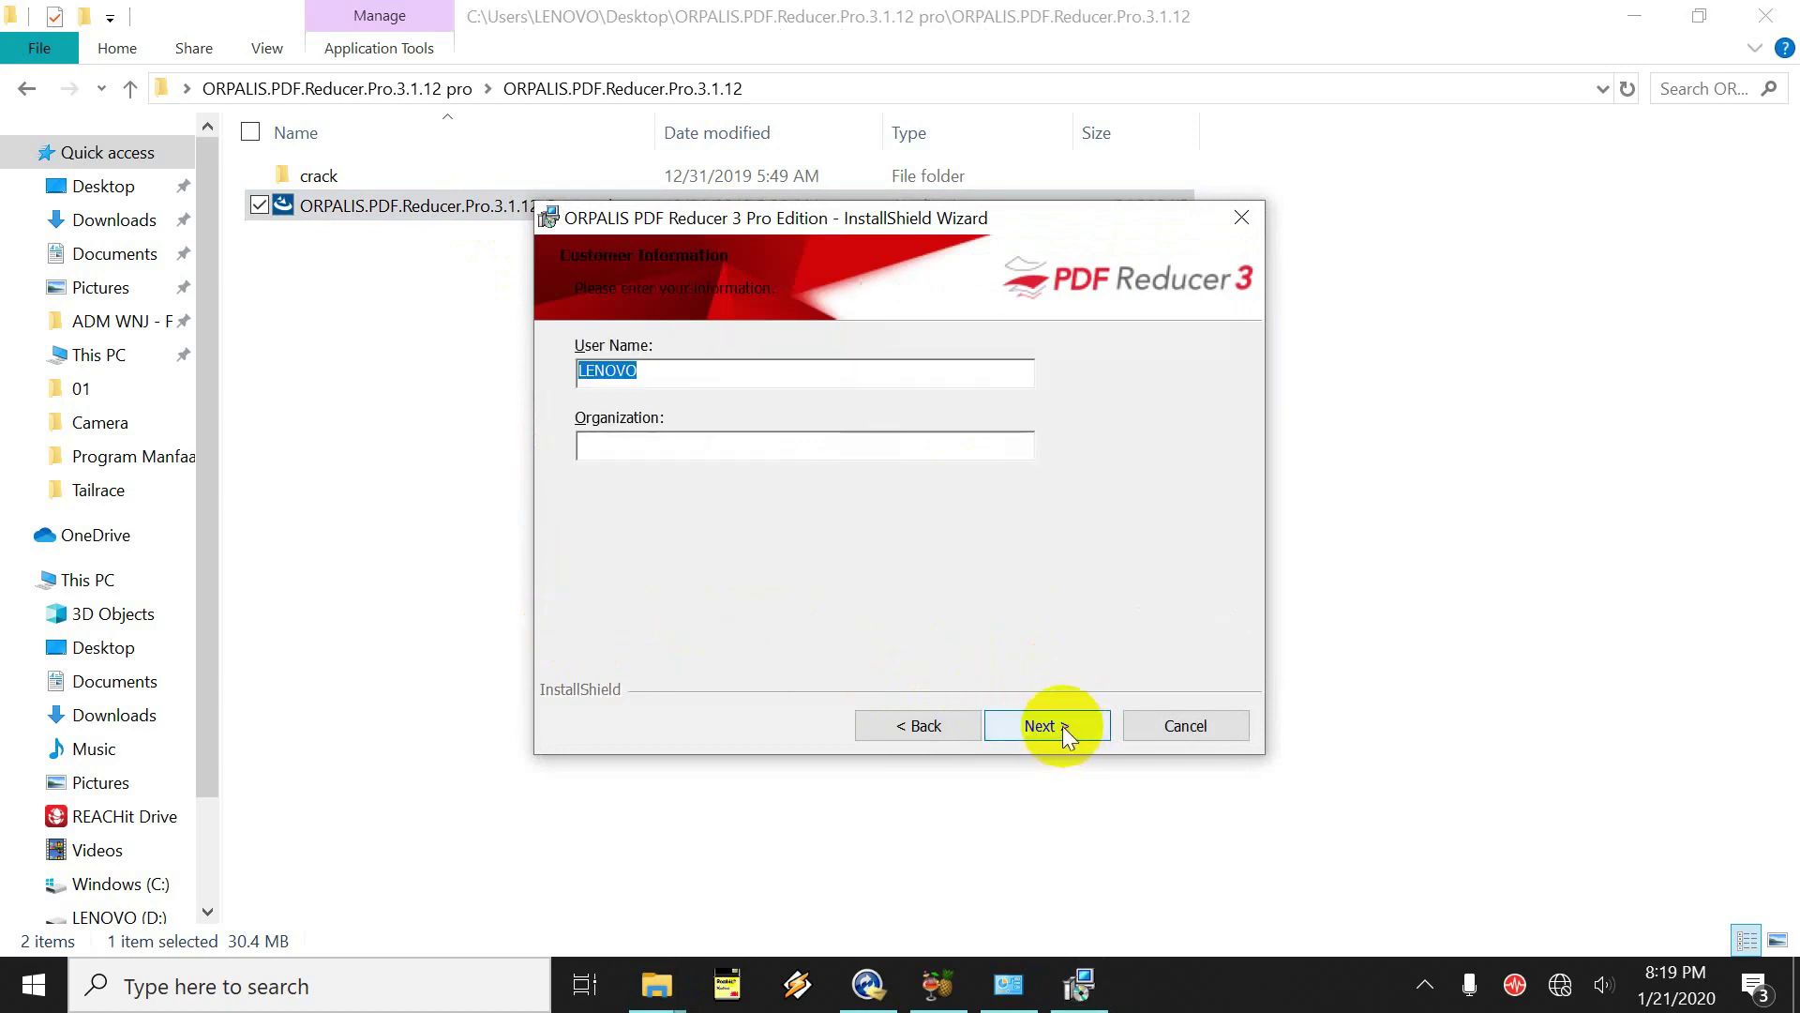
Enter PJB as the organization in the customer information and continue to the installation summary
left_click(771, 445)
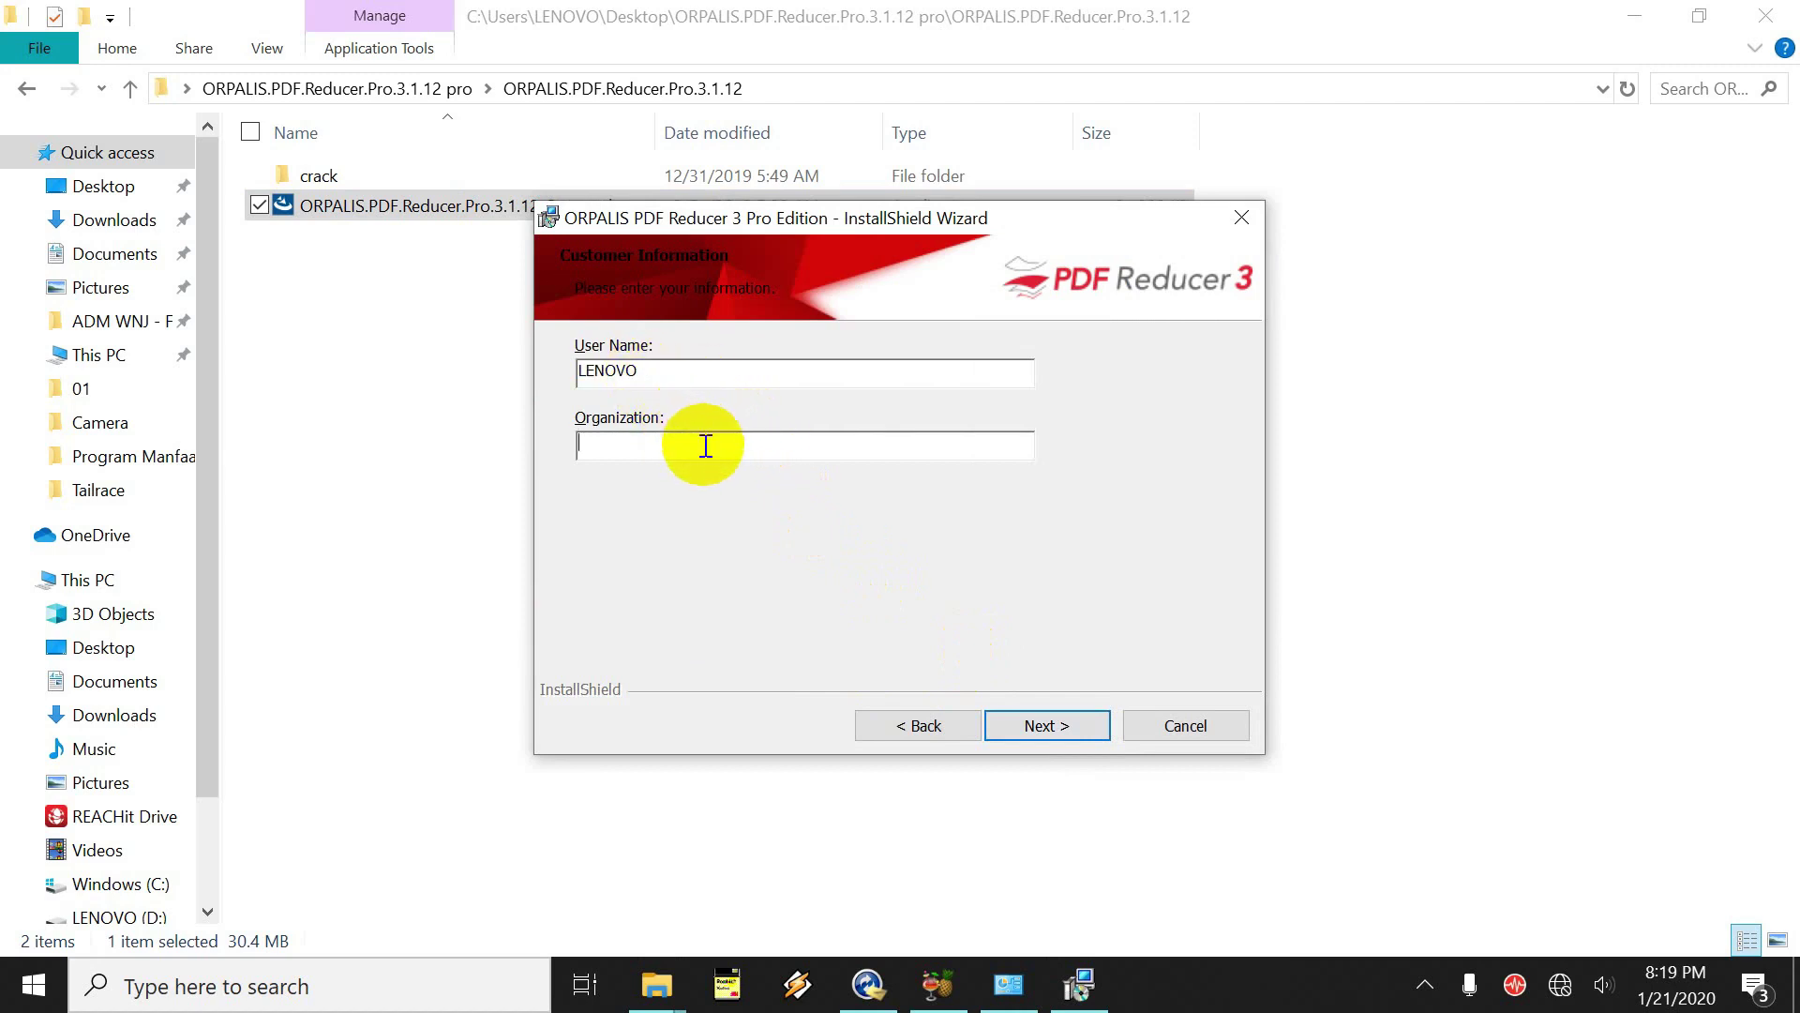
type("PJB")
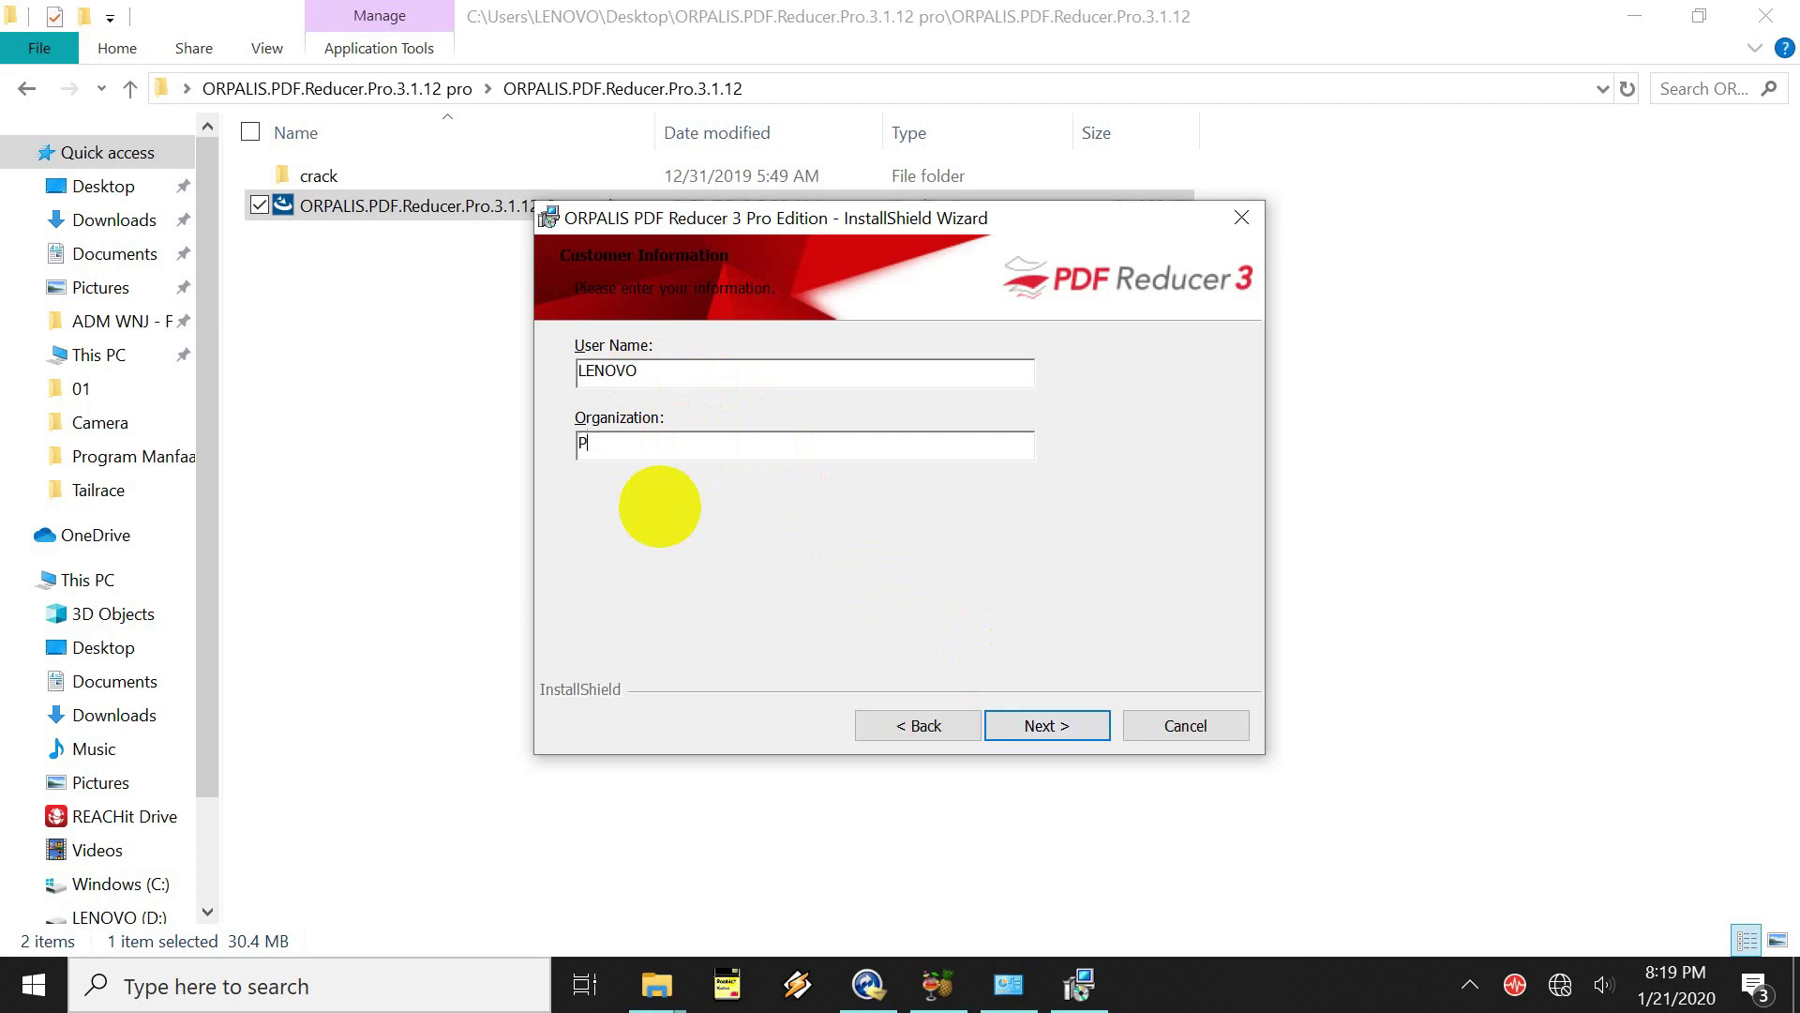
left_click(1048, 713)
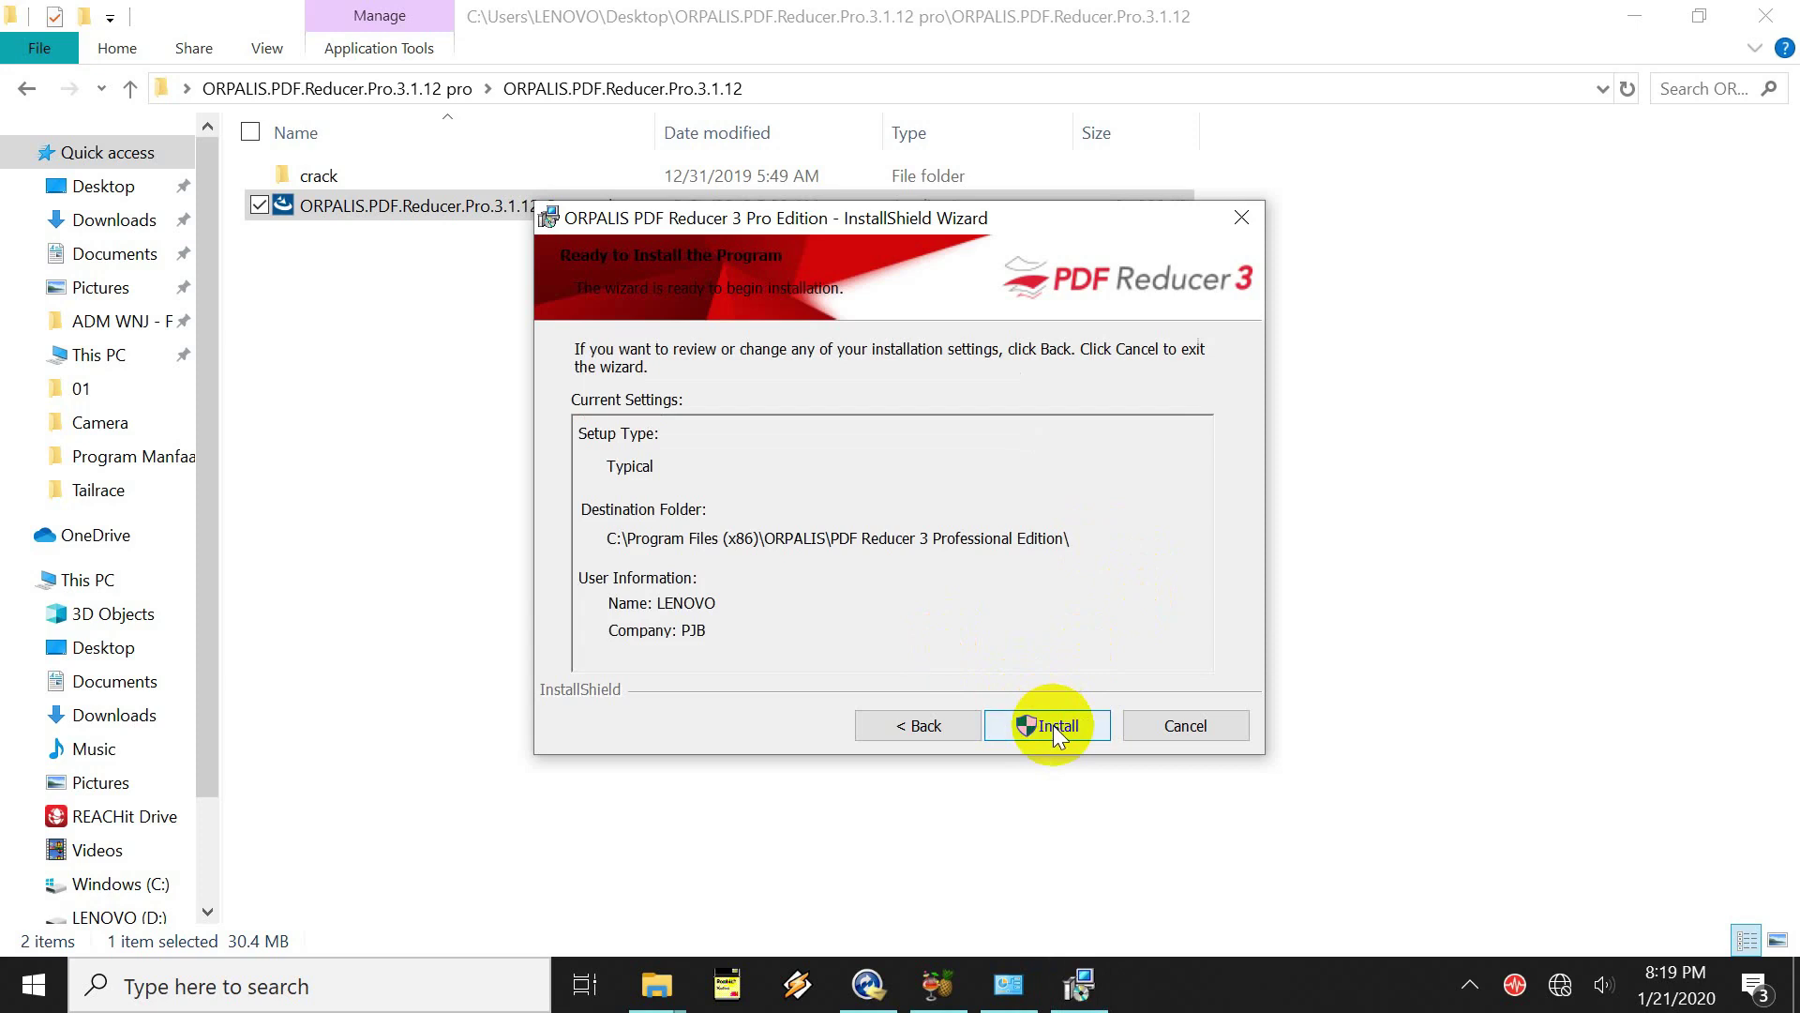
Install PDF Reducer 3 Pro Edition, finish the wizard with the program set to launch, and close the browser window
left_click(1054, 723)
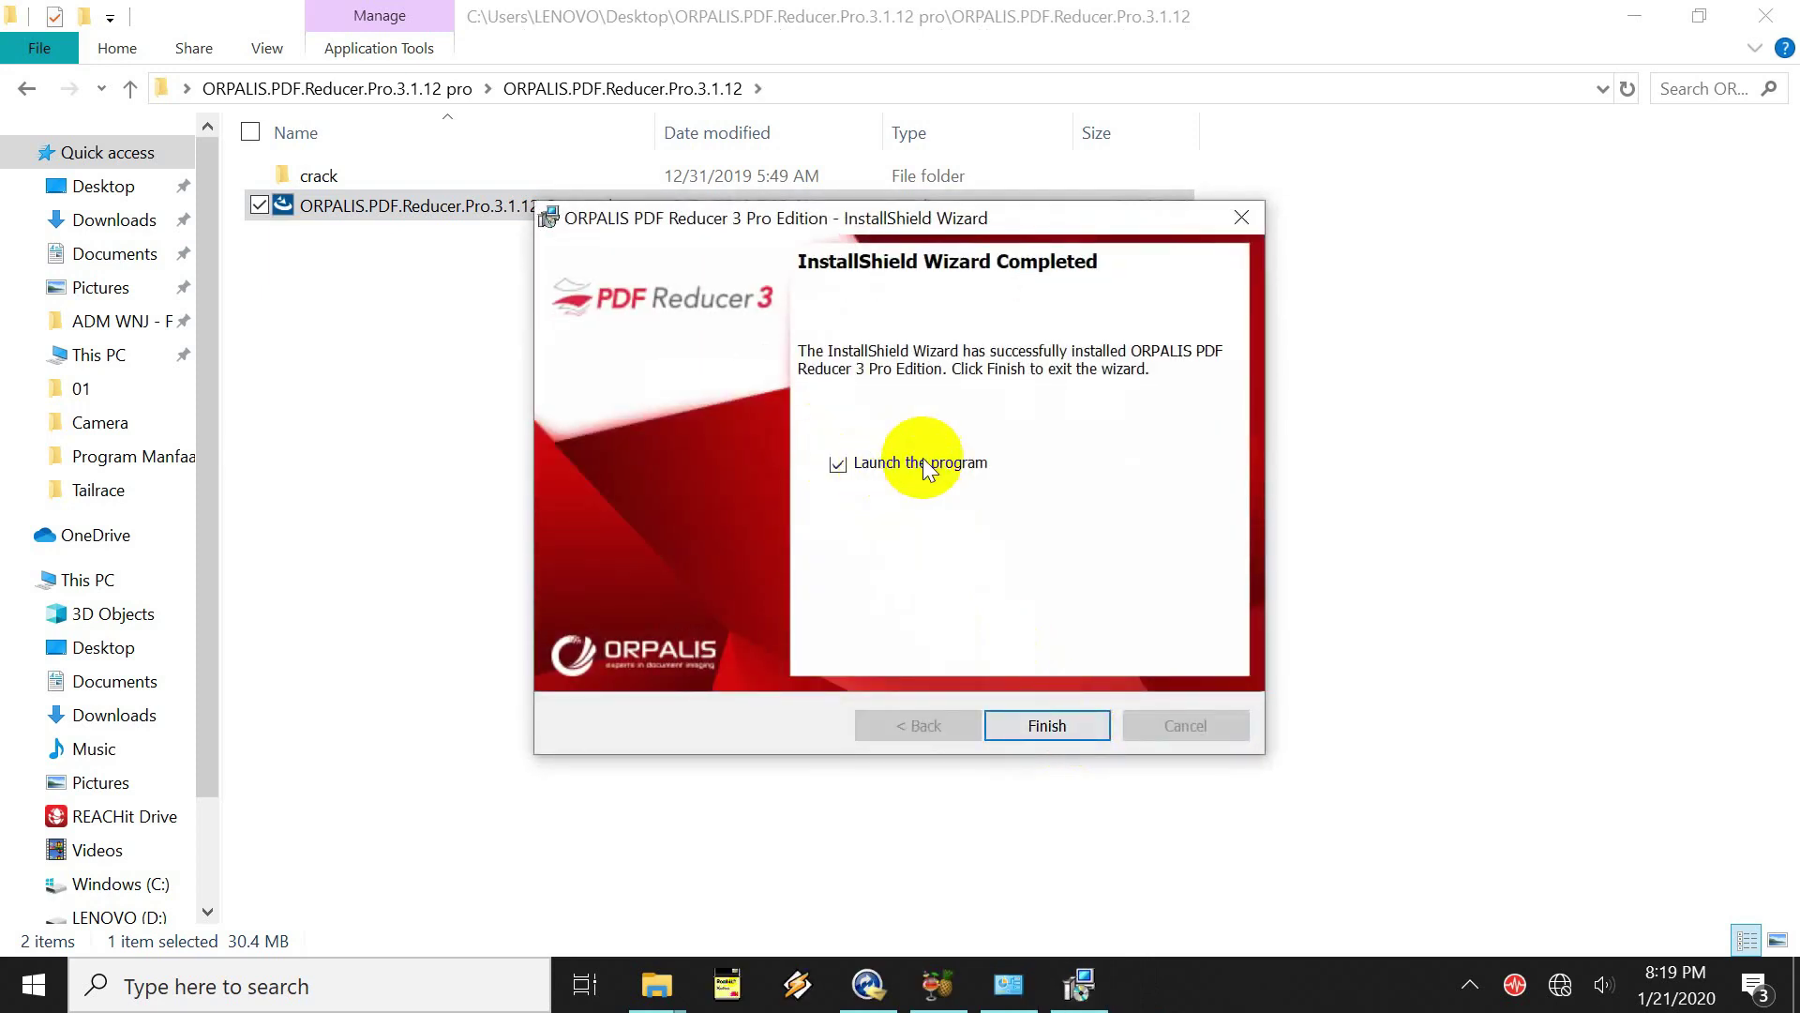
left_click(1067, 722)
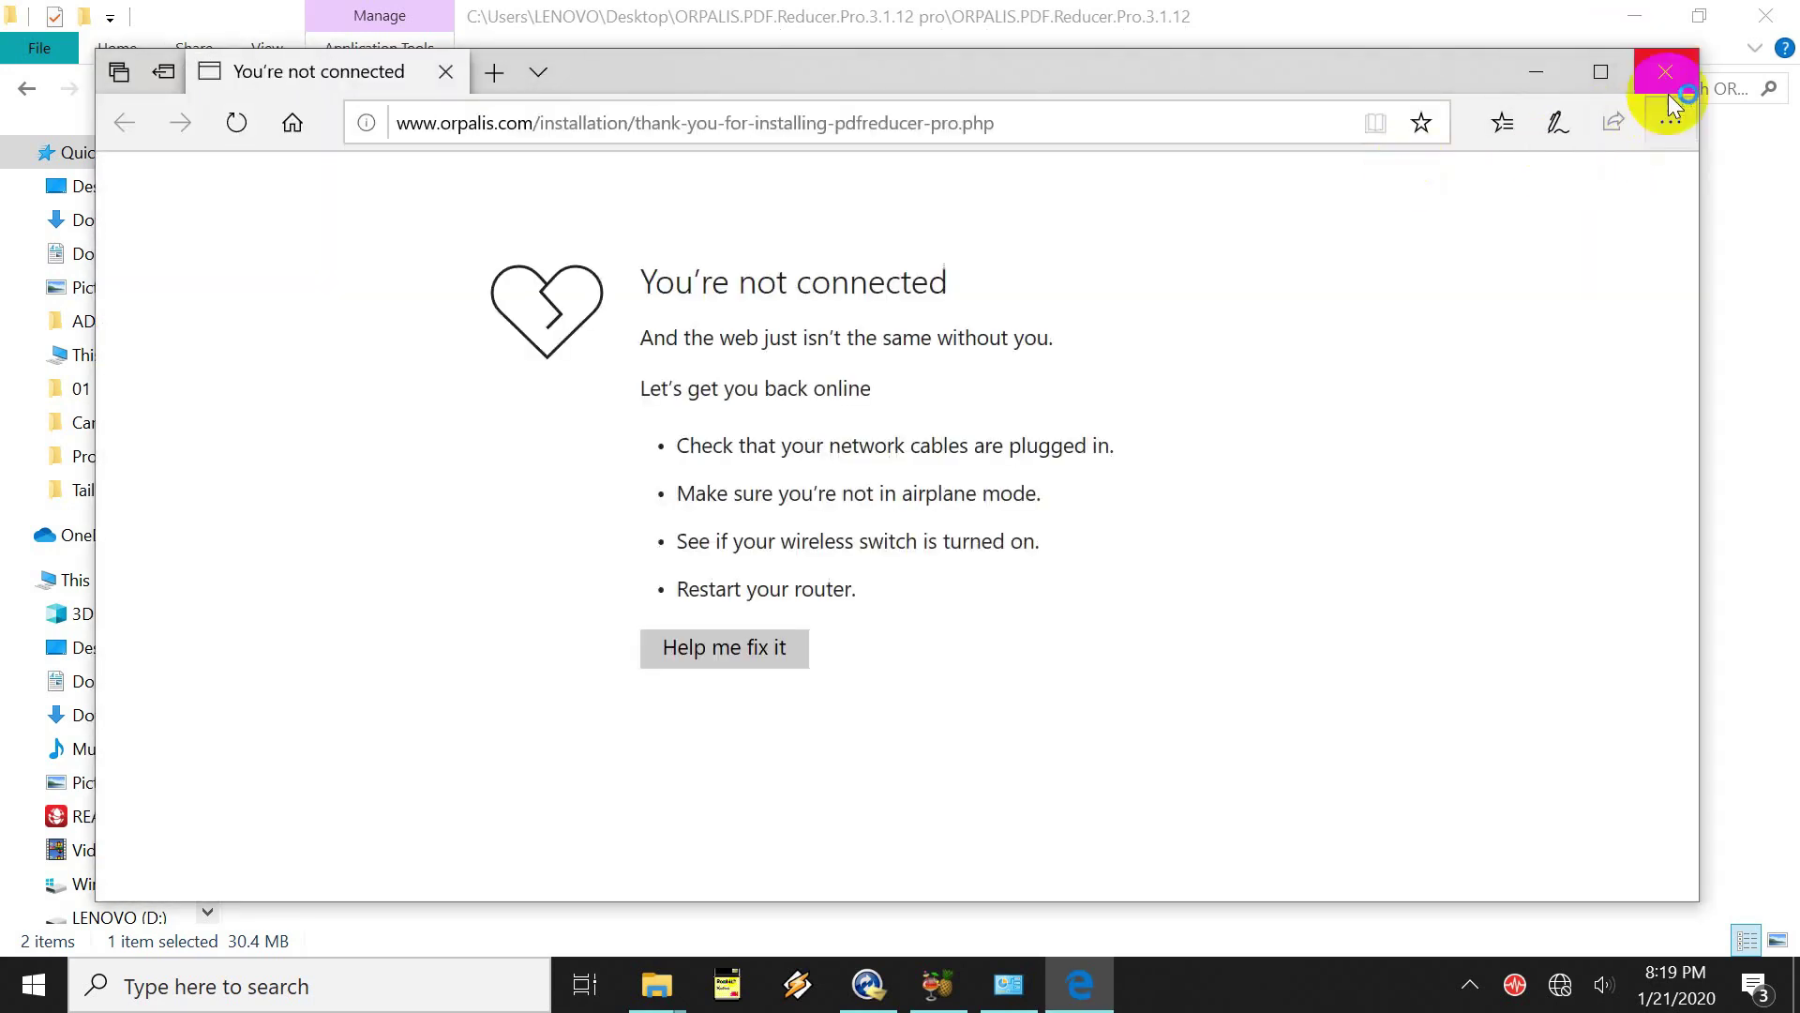
left_click(1665, 71)
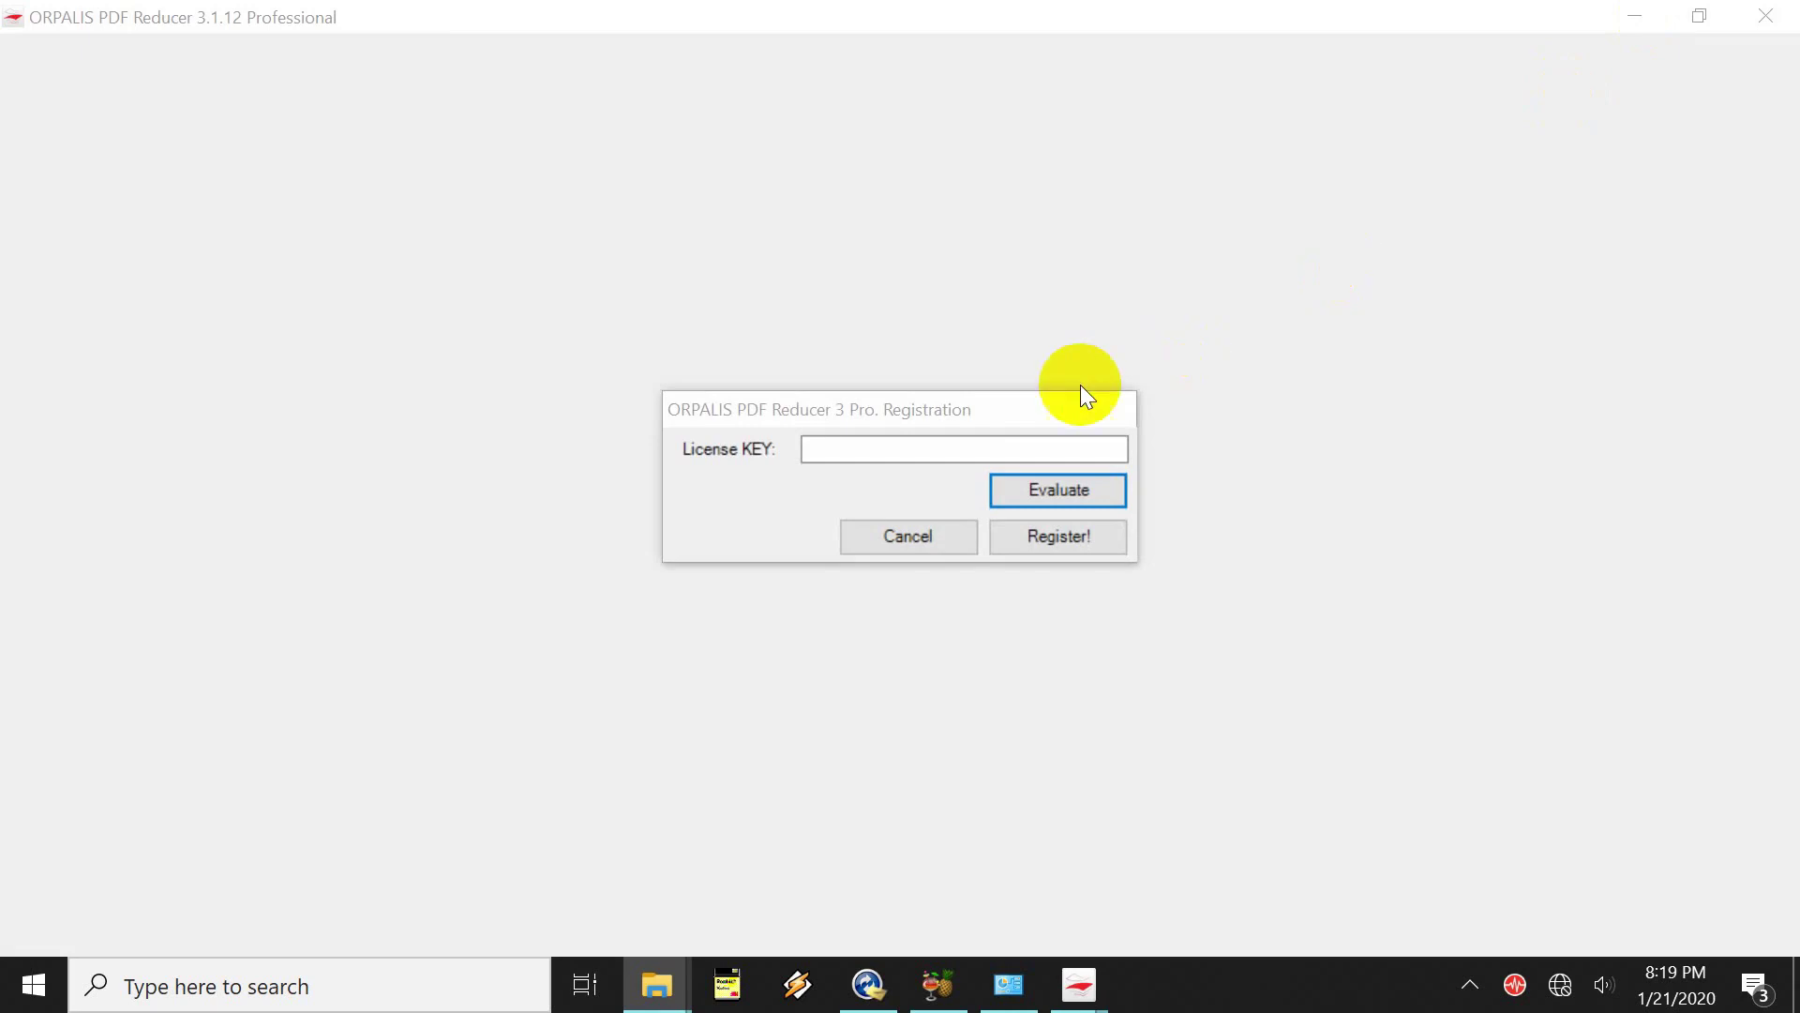
Cancel the PDF Reducer registration without entering a license key and close the program
left_click(1642, 21)
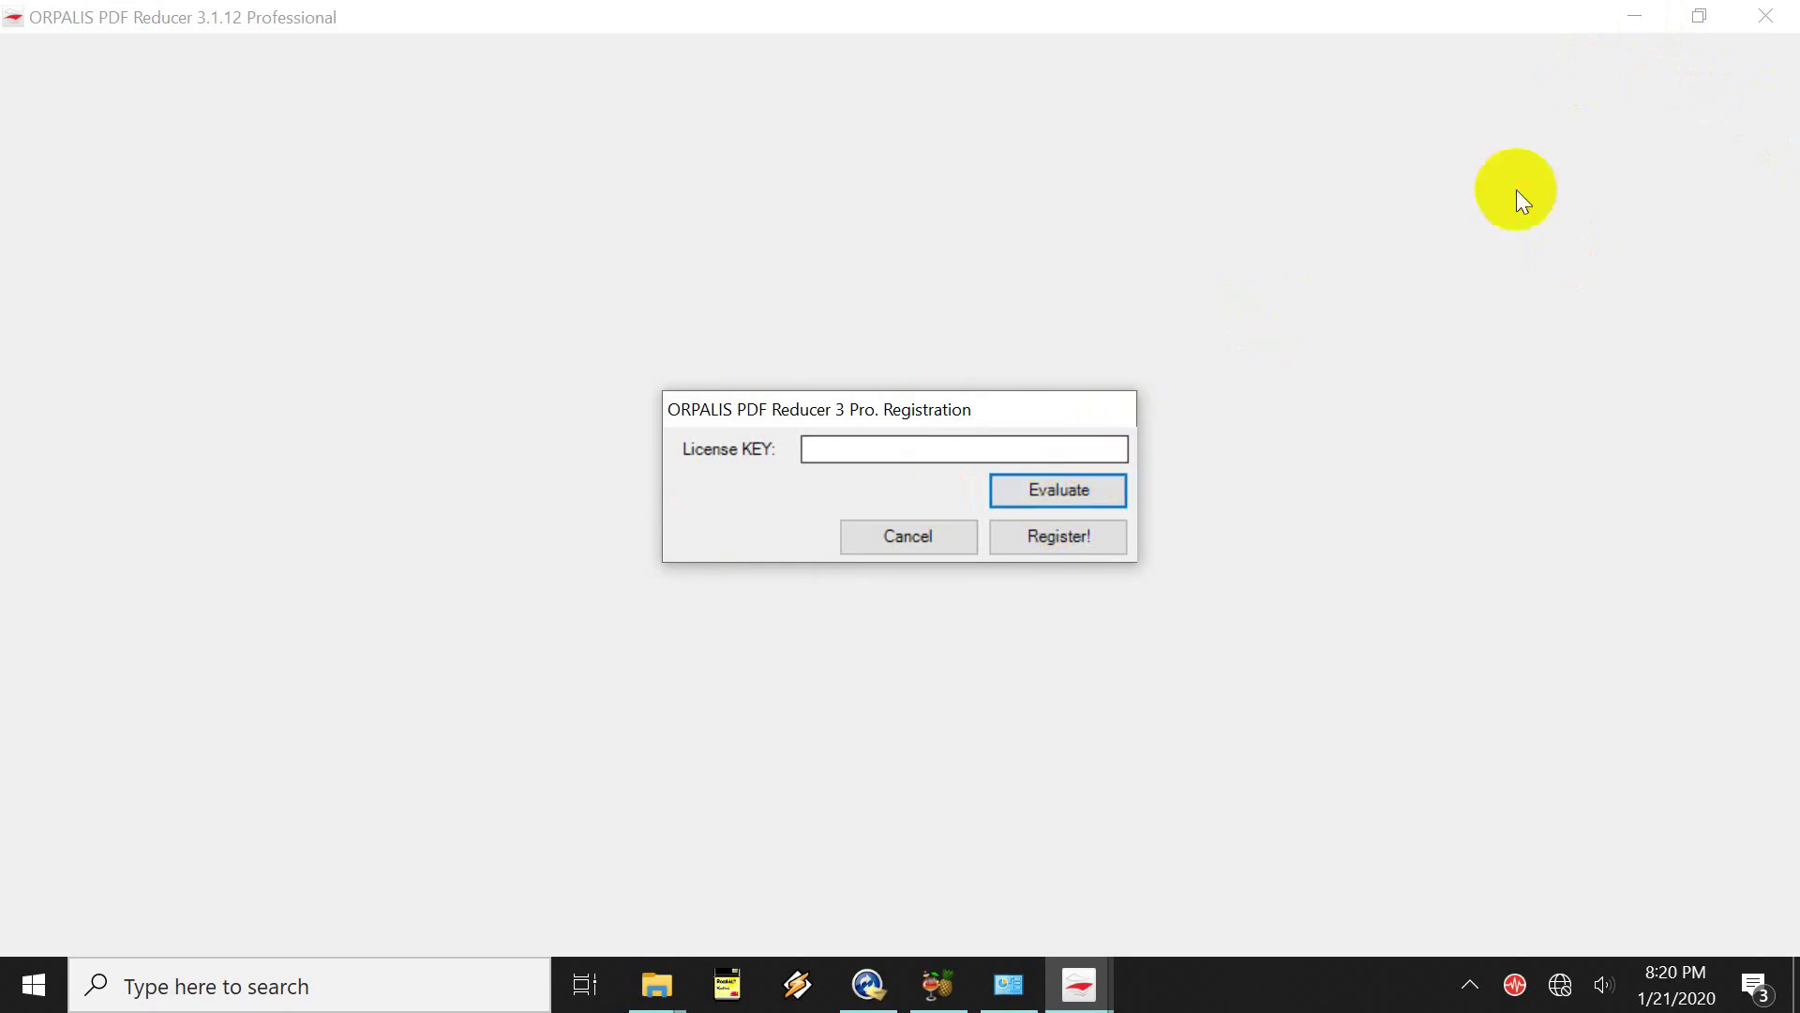
left_click(1766, 16)
left_click(963, 535)
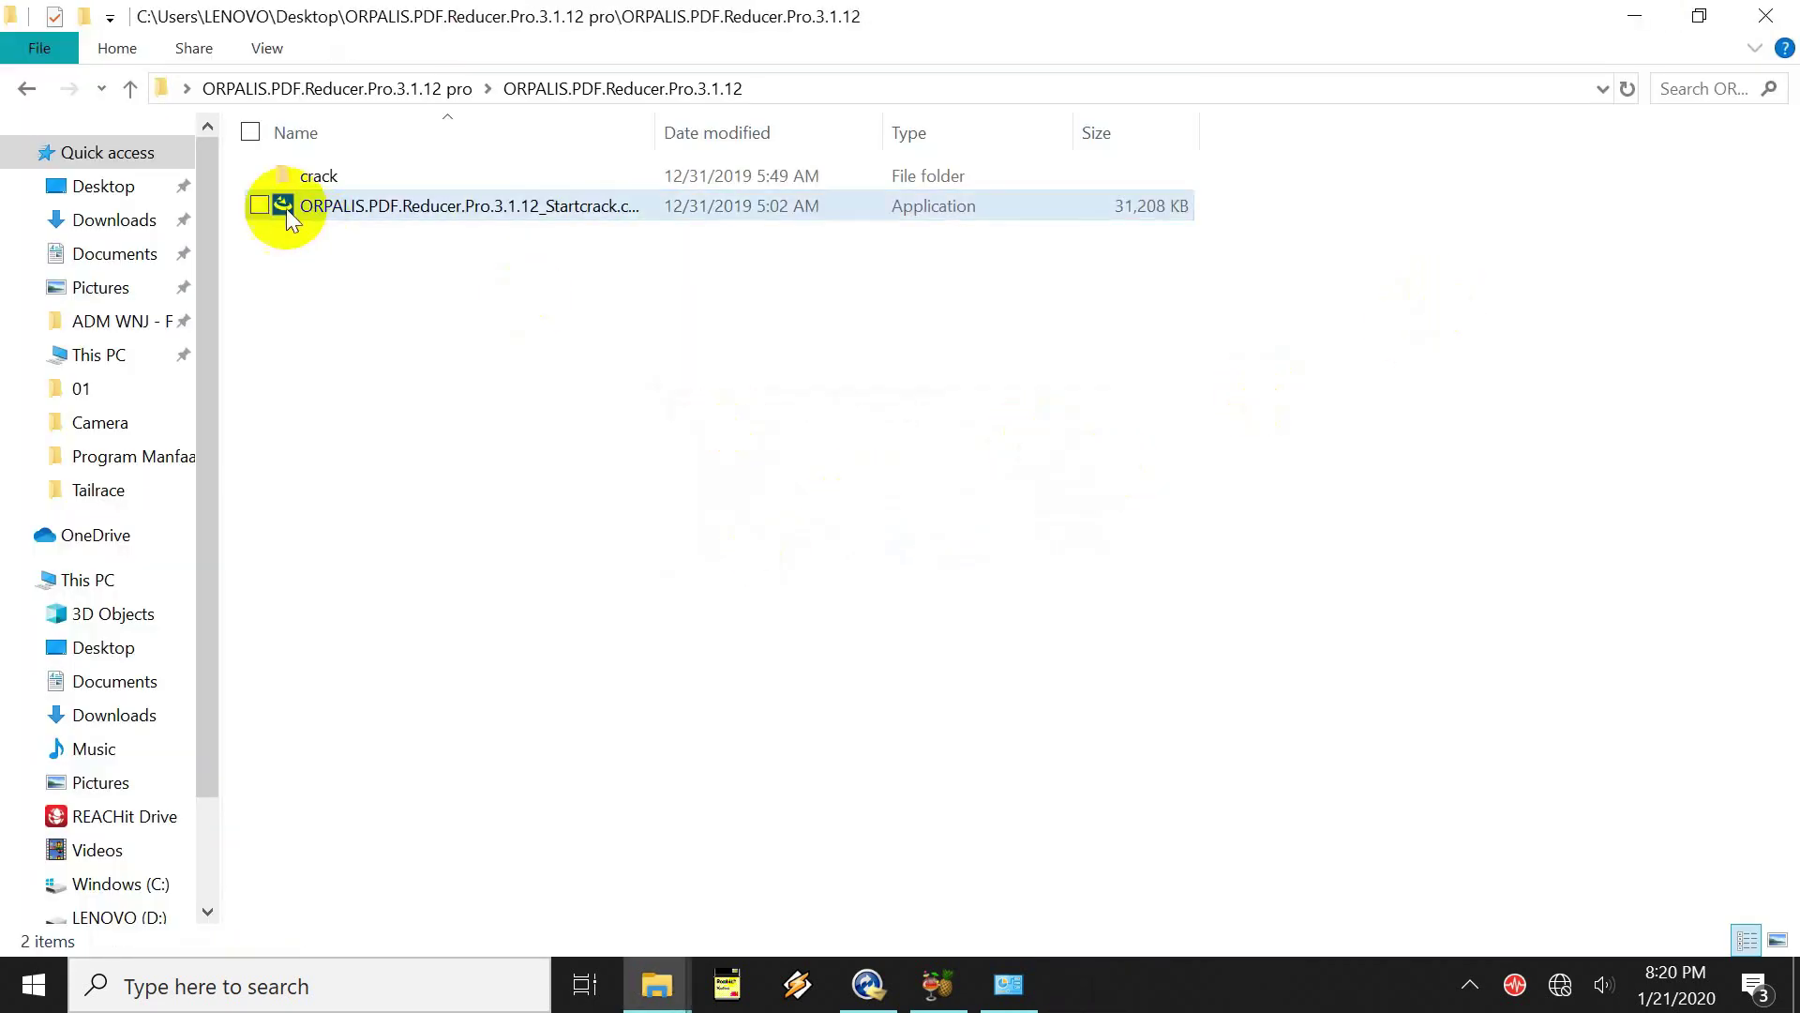
Copy pdfReducer.exe from the crack subfolder of the extracted ORPALIS.PDF.Reducer.Pro.3.1.12 folder
double_click(305, 178)
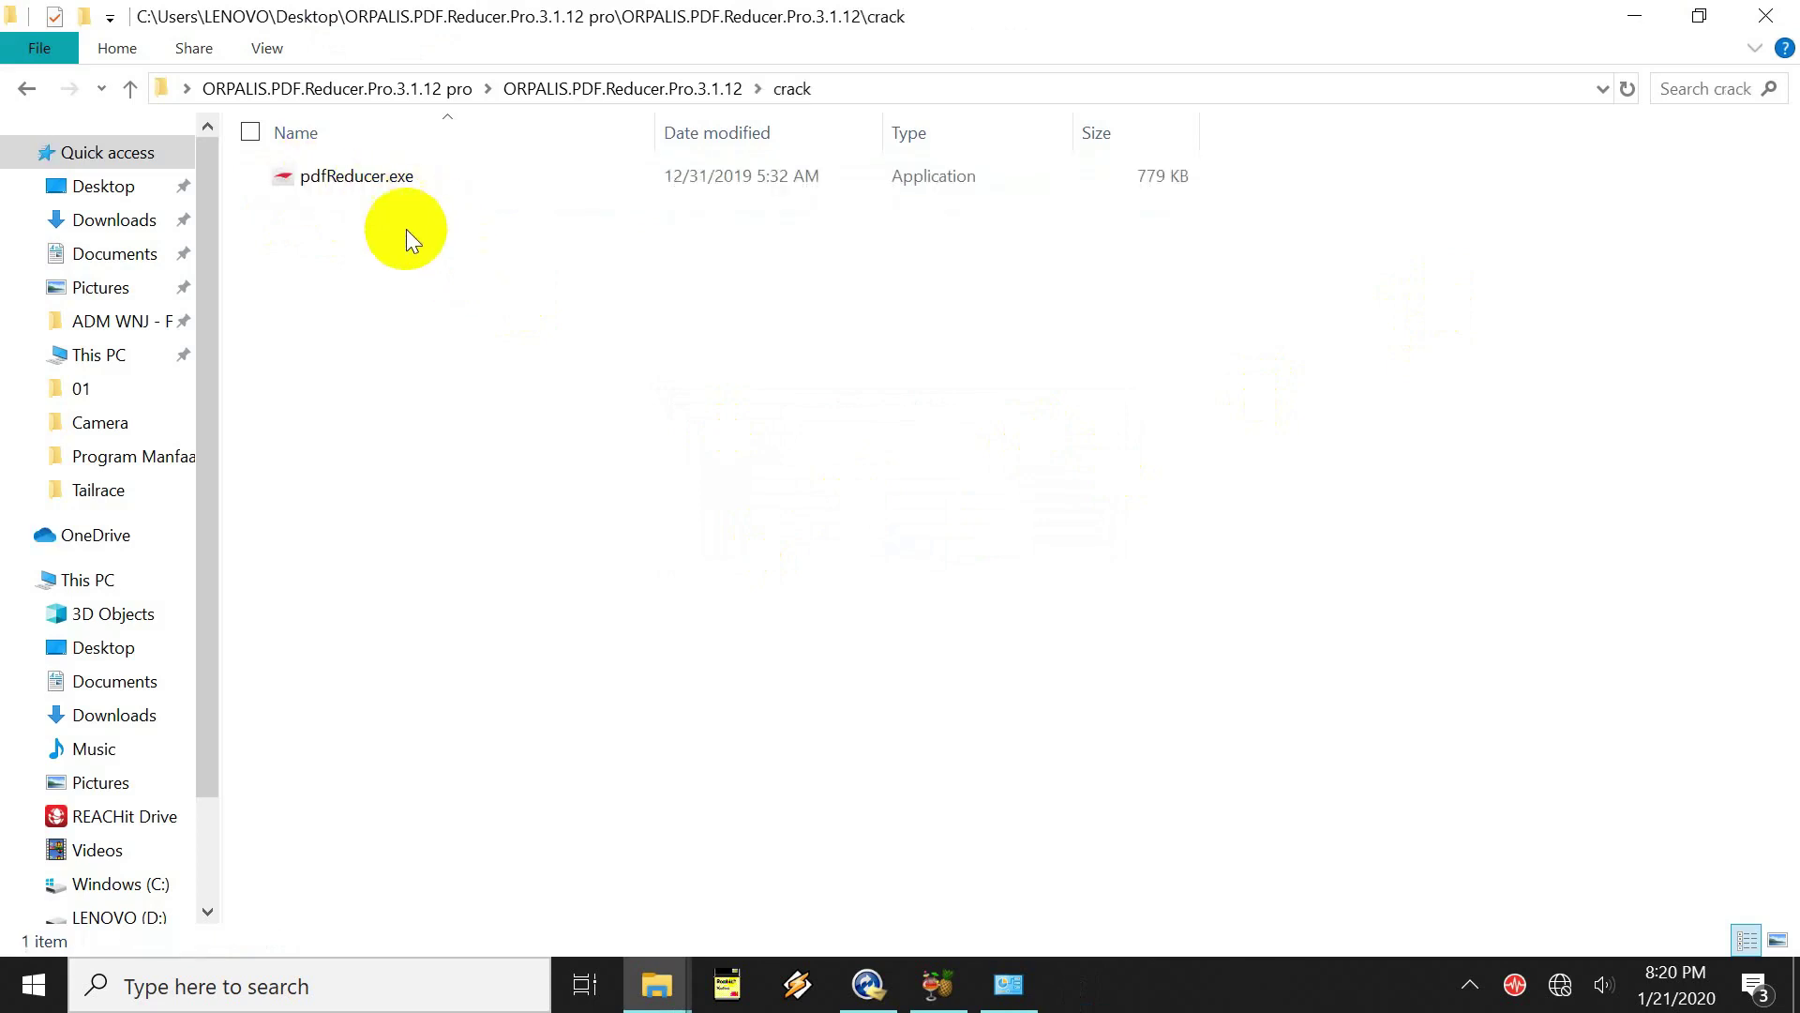
double_click(340, 175)
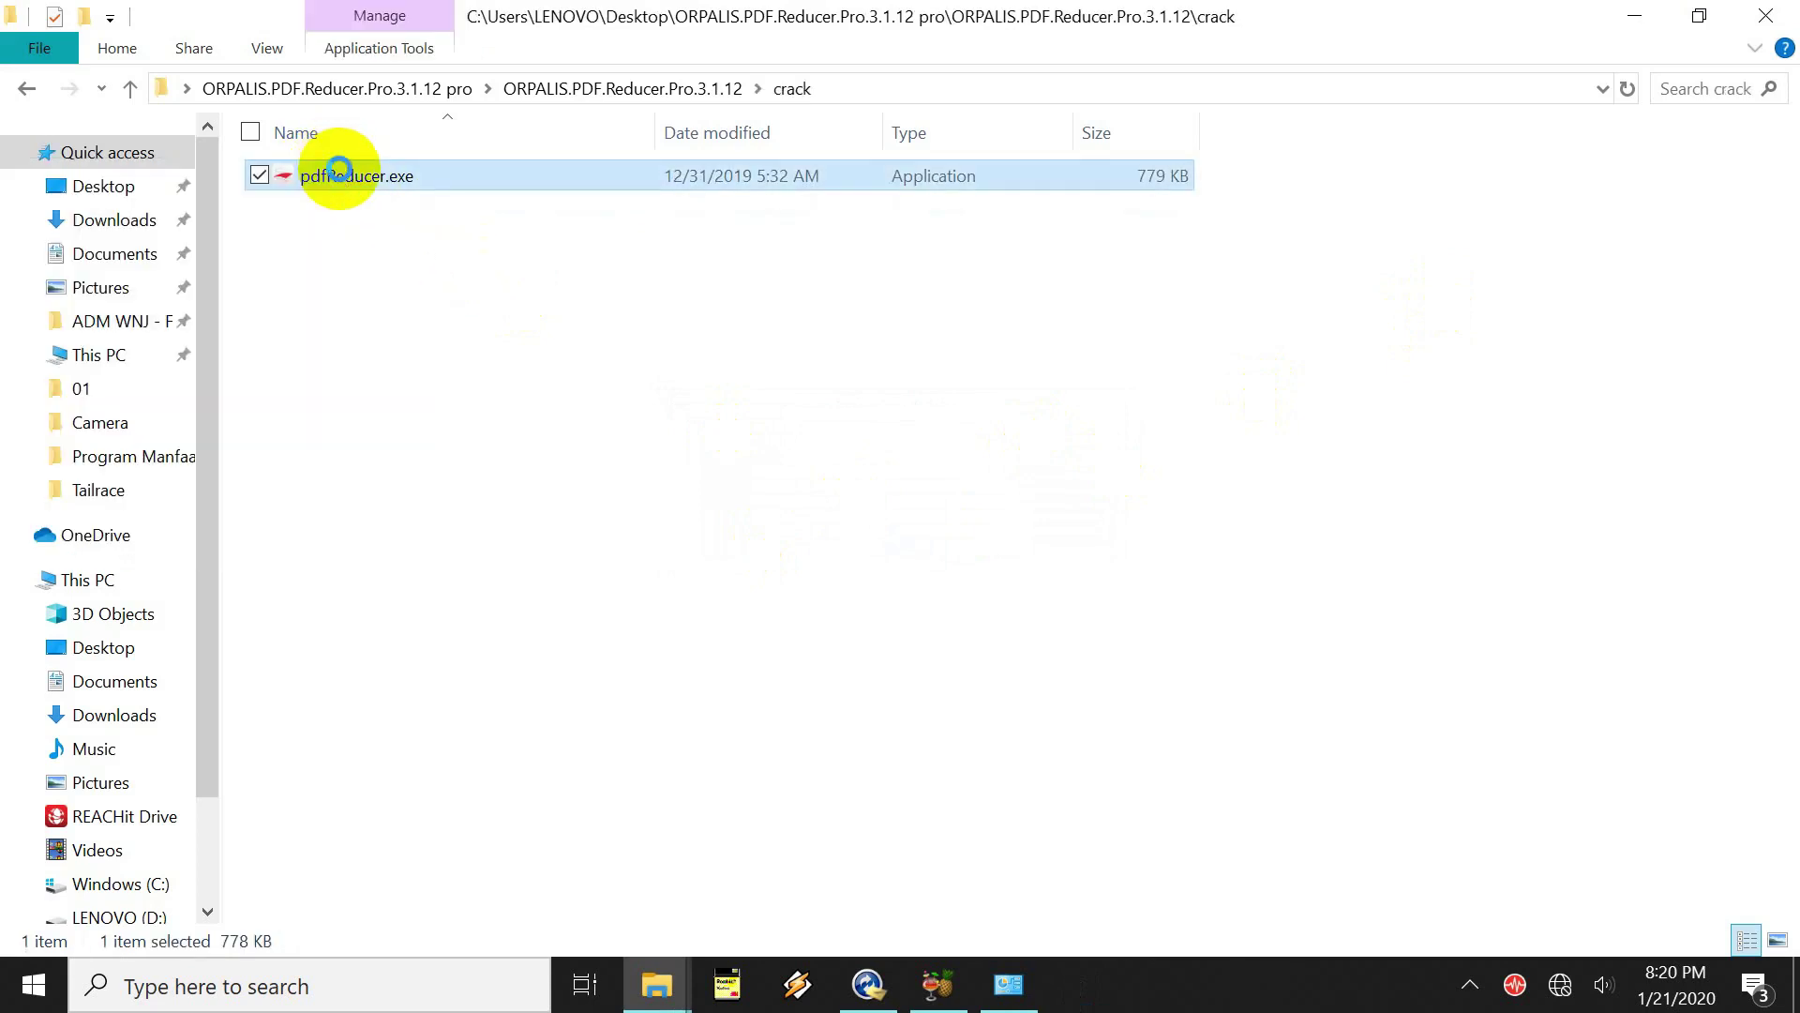
key("shift+F10")
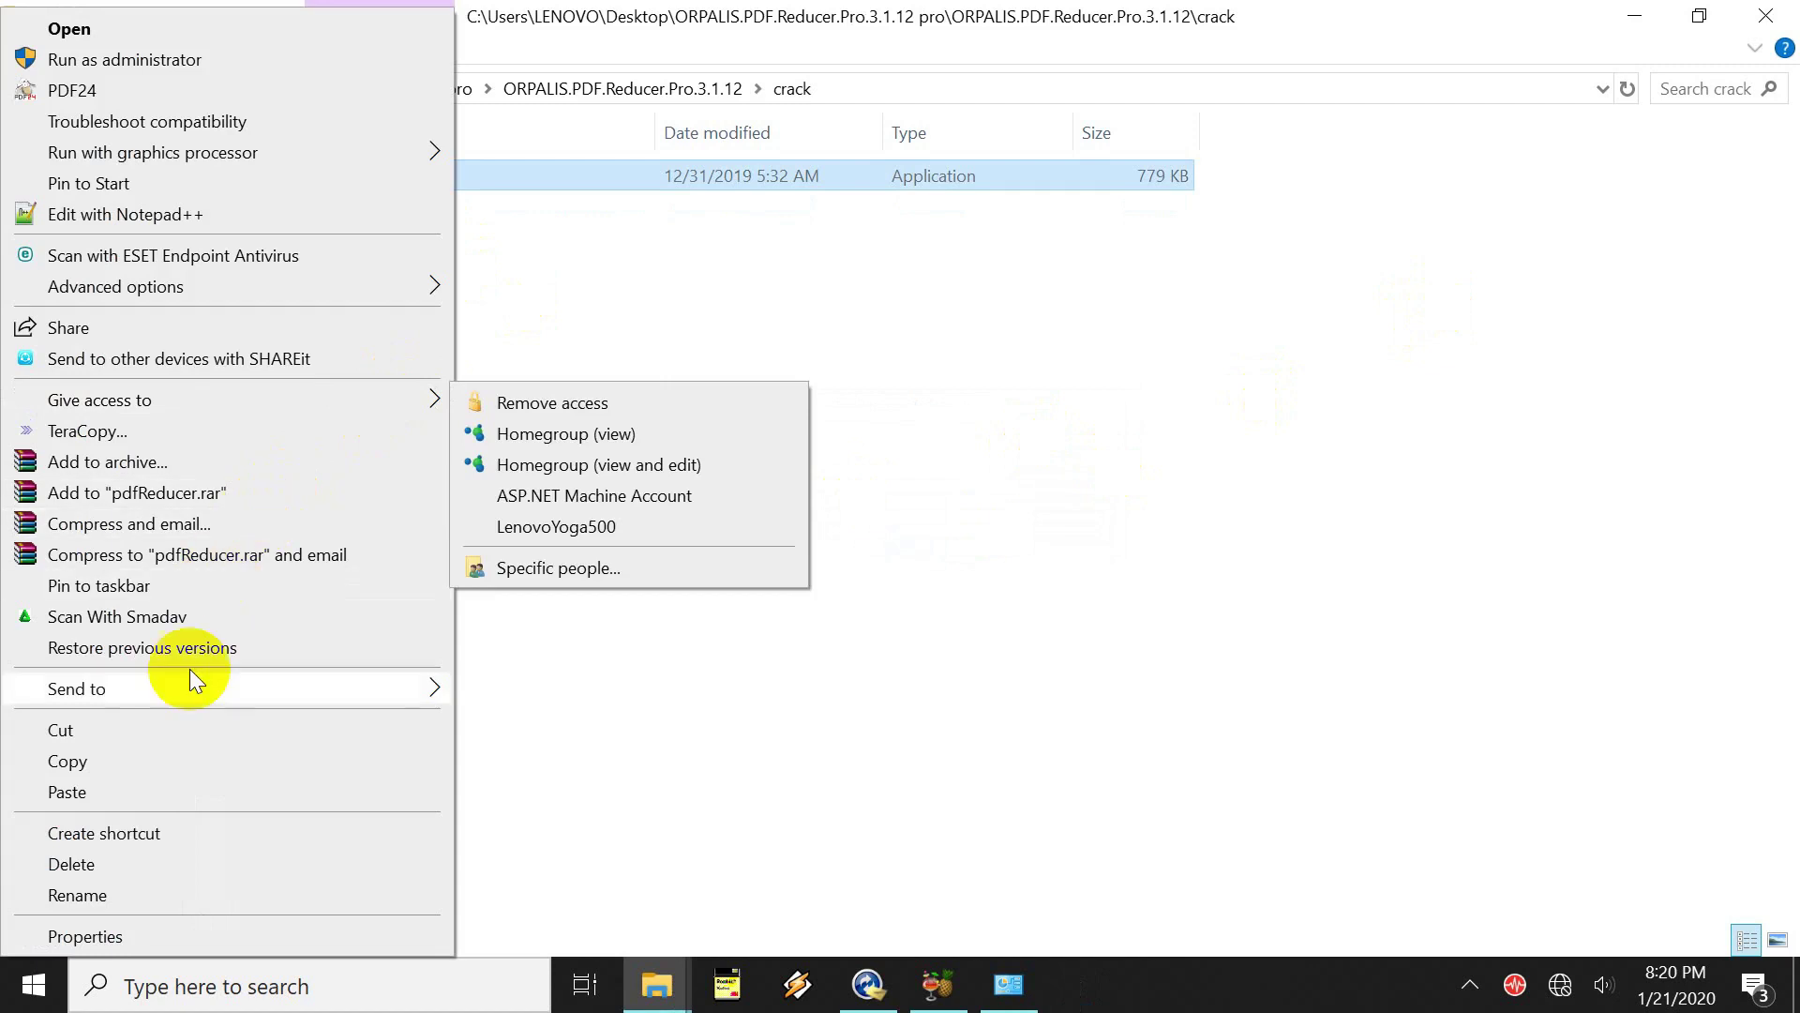
left_click(170, 758)
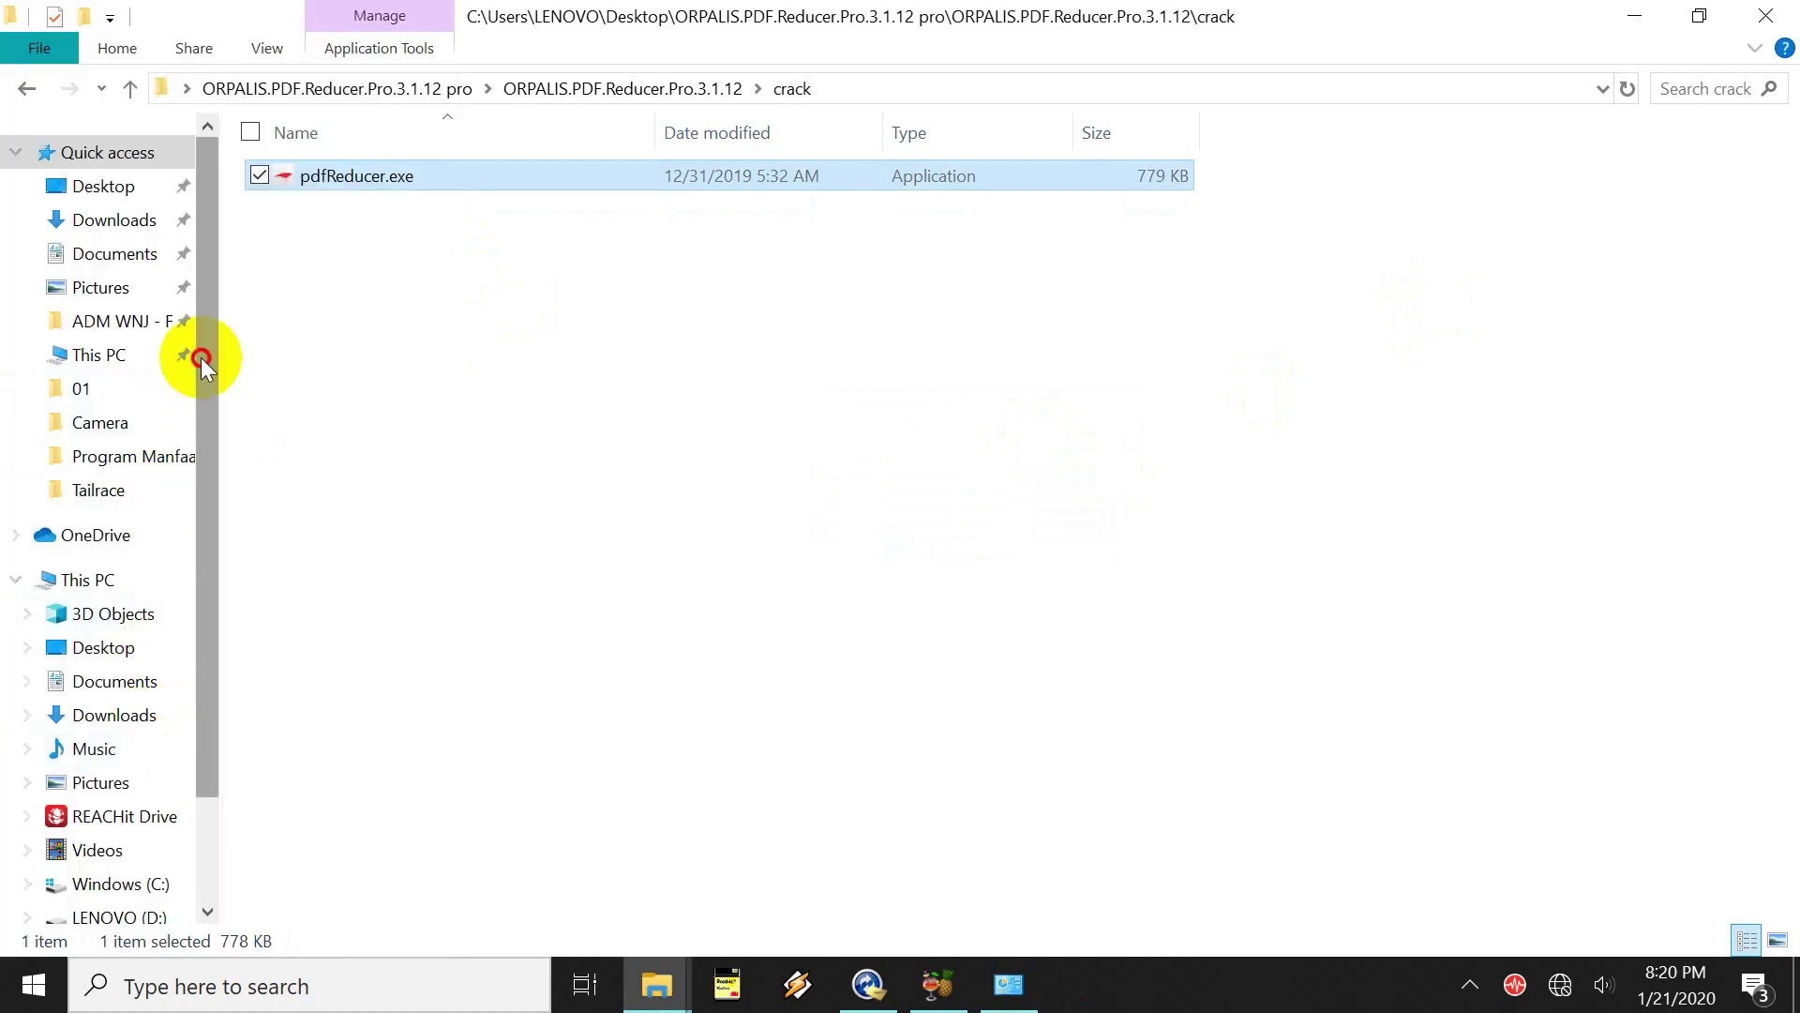
Open the Windows (C:) drive and locate the program folders
left_click_drag(202, 359, 193, 408)
left_click(141, 828)
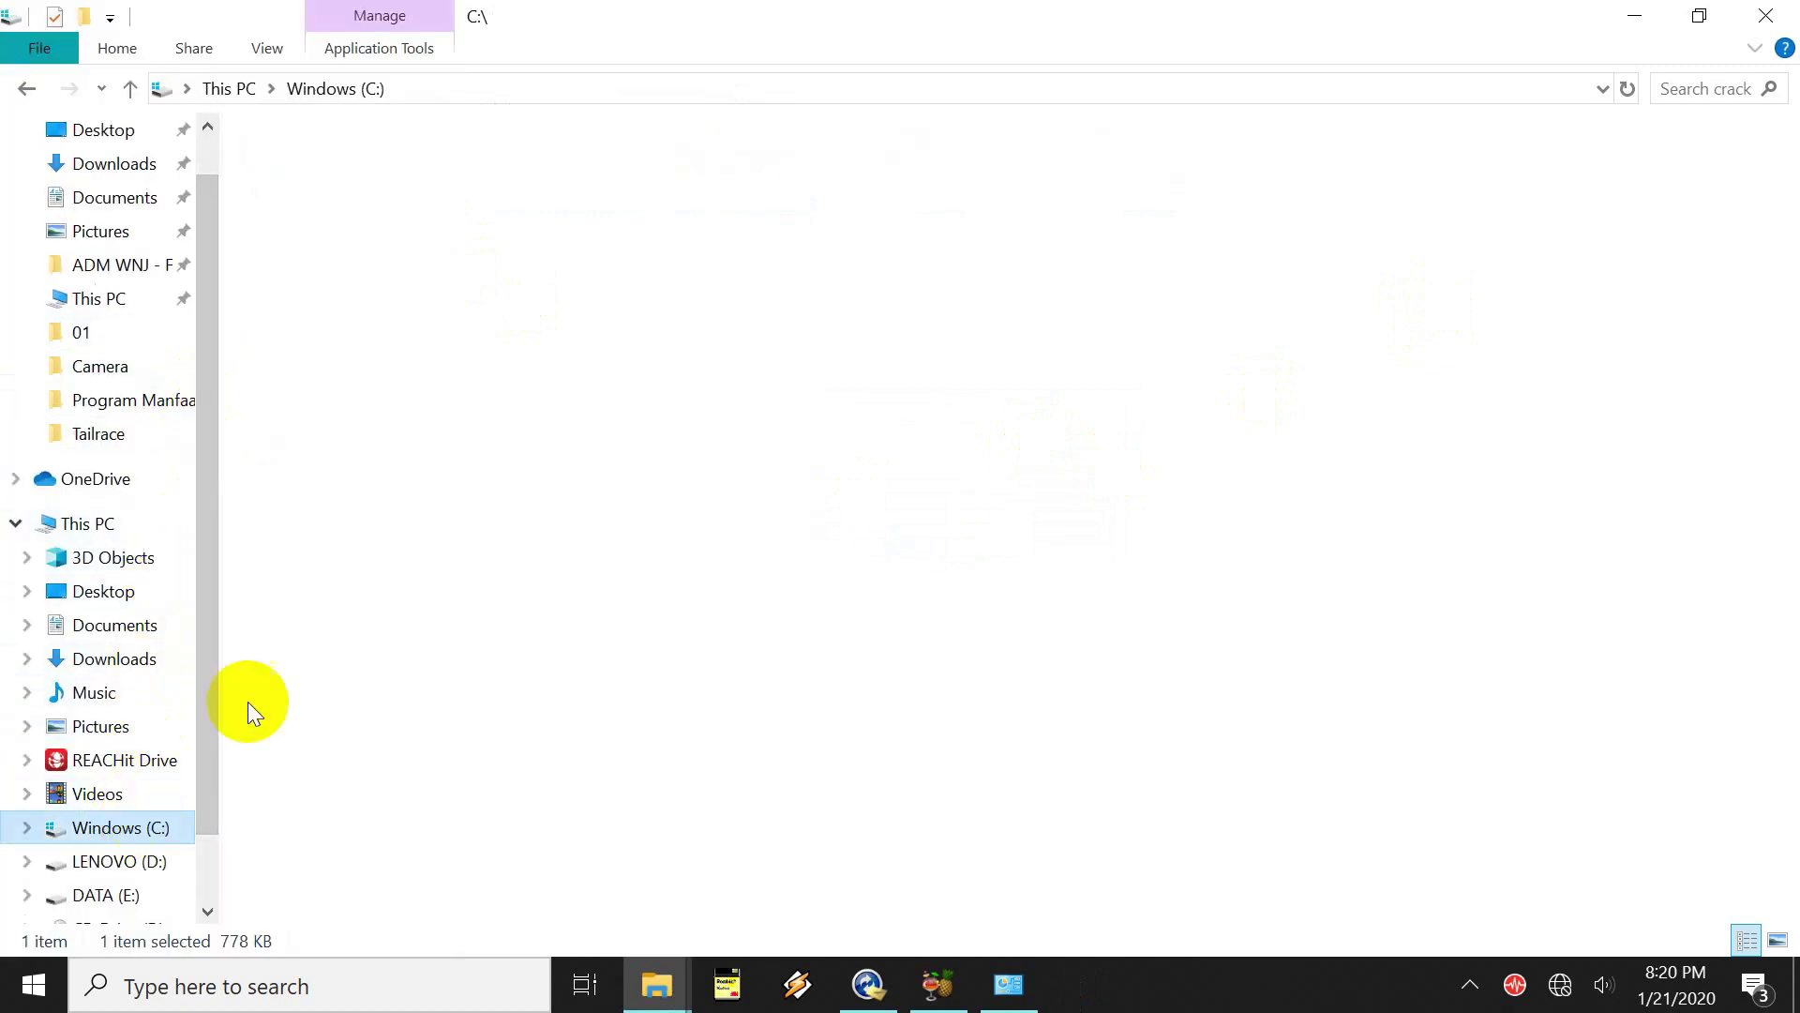
scroll(419, 534, "down", 5)
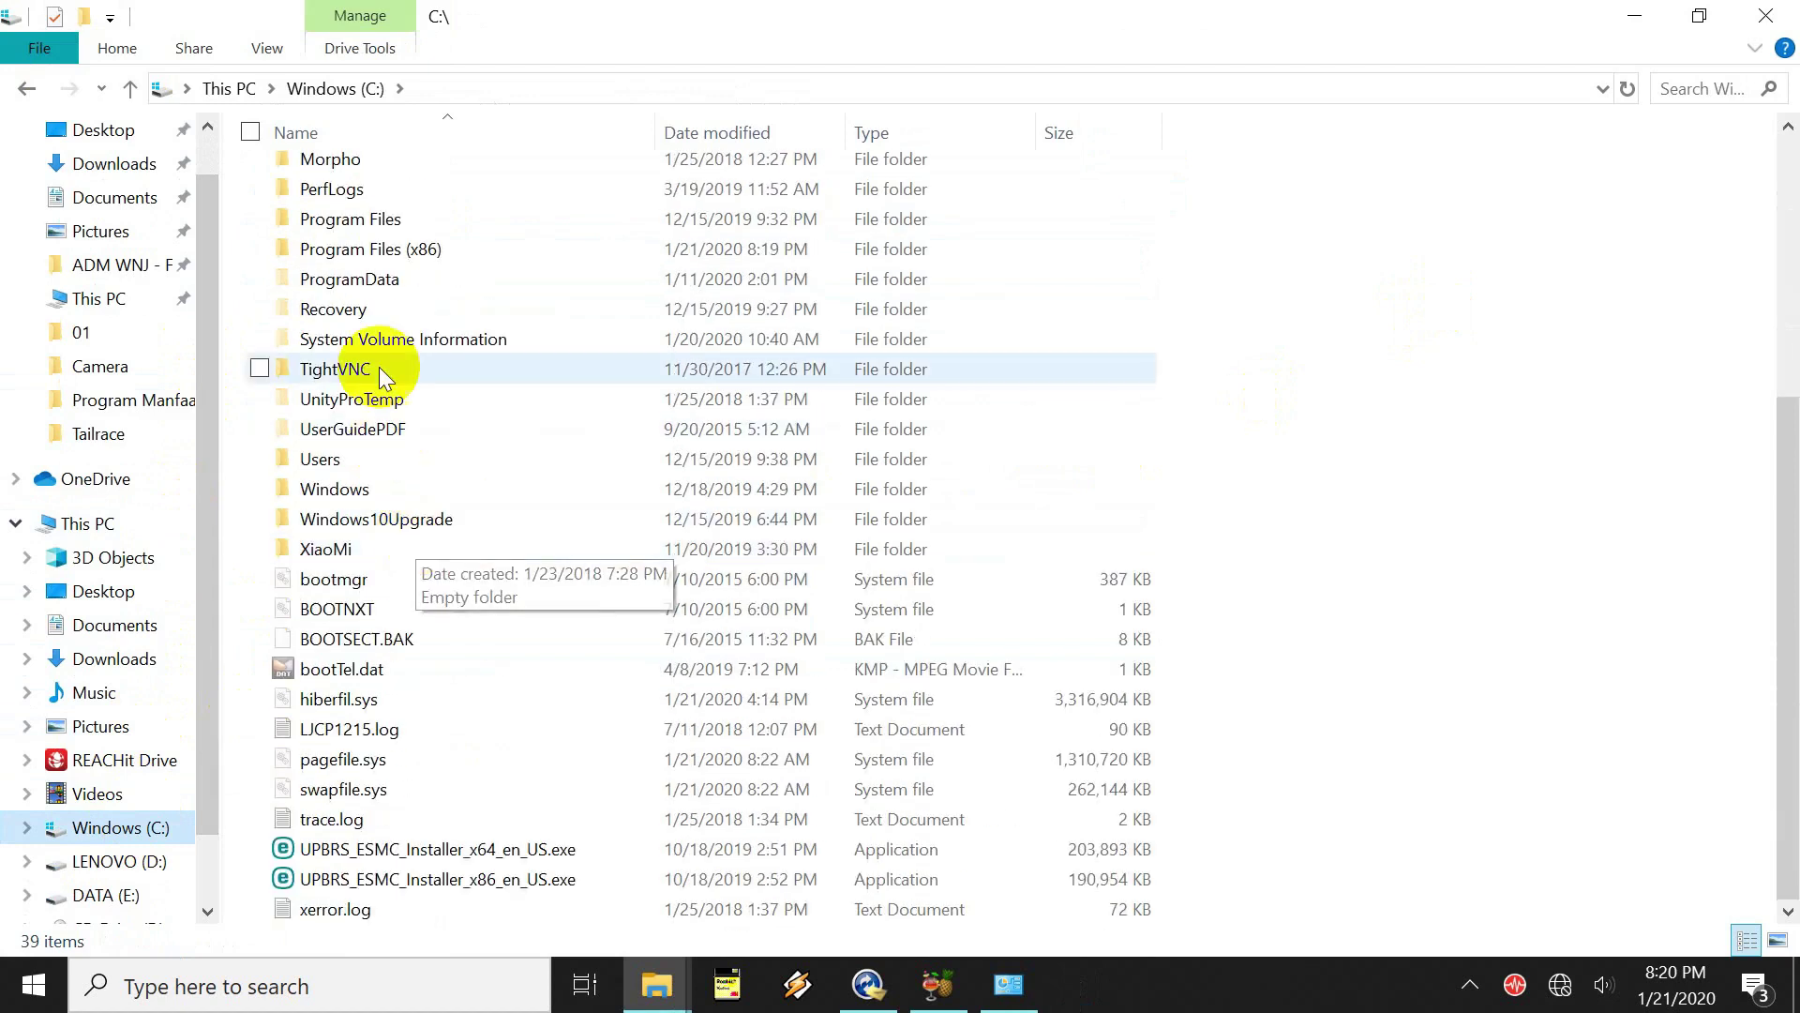
double_click(380, 221)
scroll(514, 362, "down", 8)
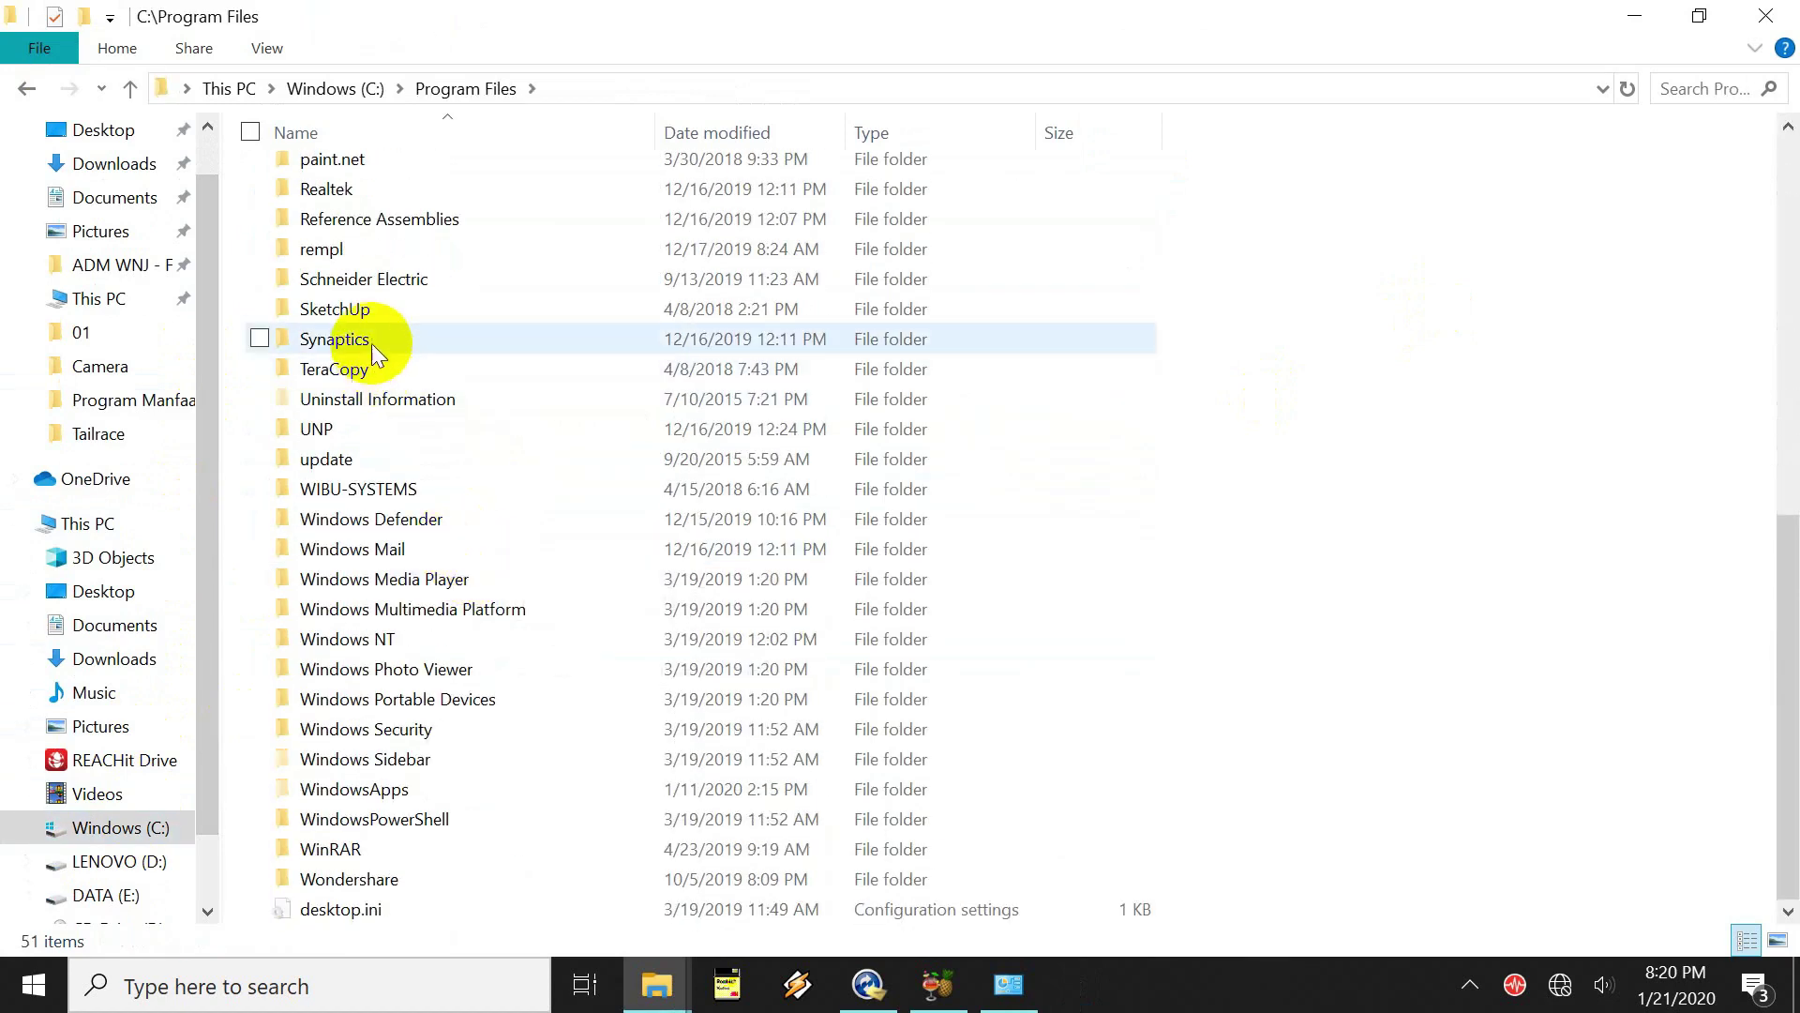
scroll(373, 330, "up", 5)
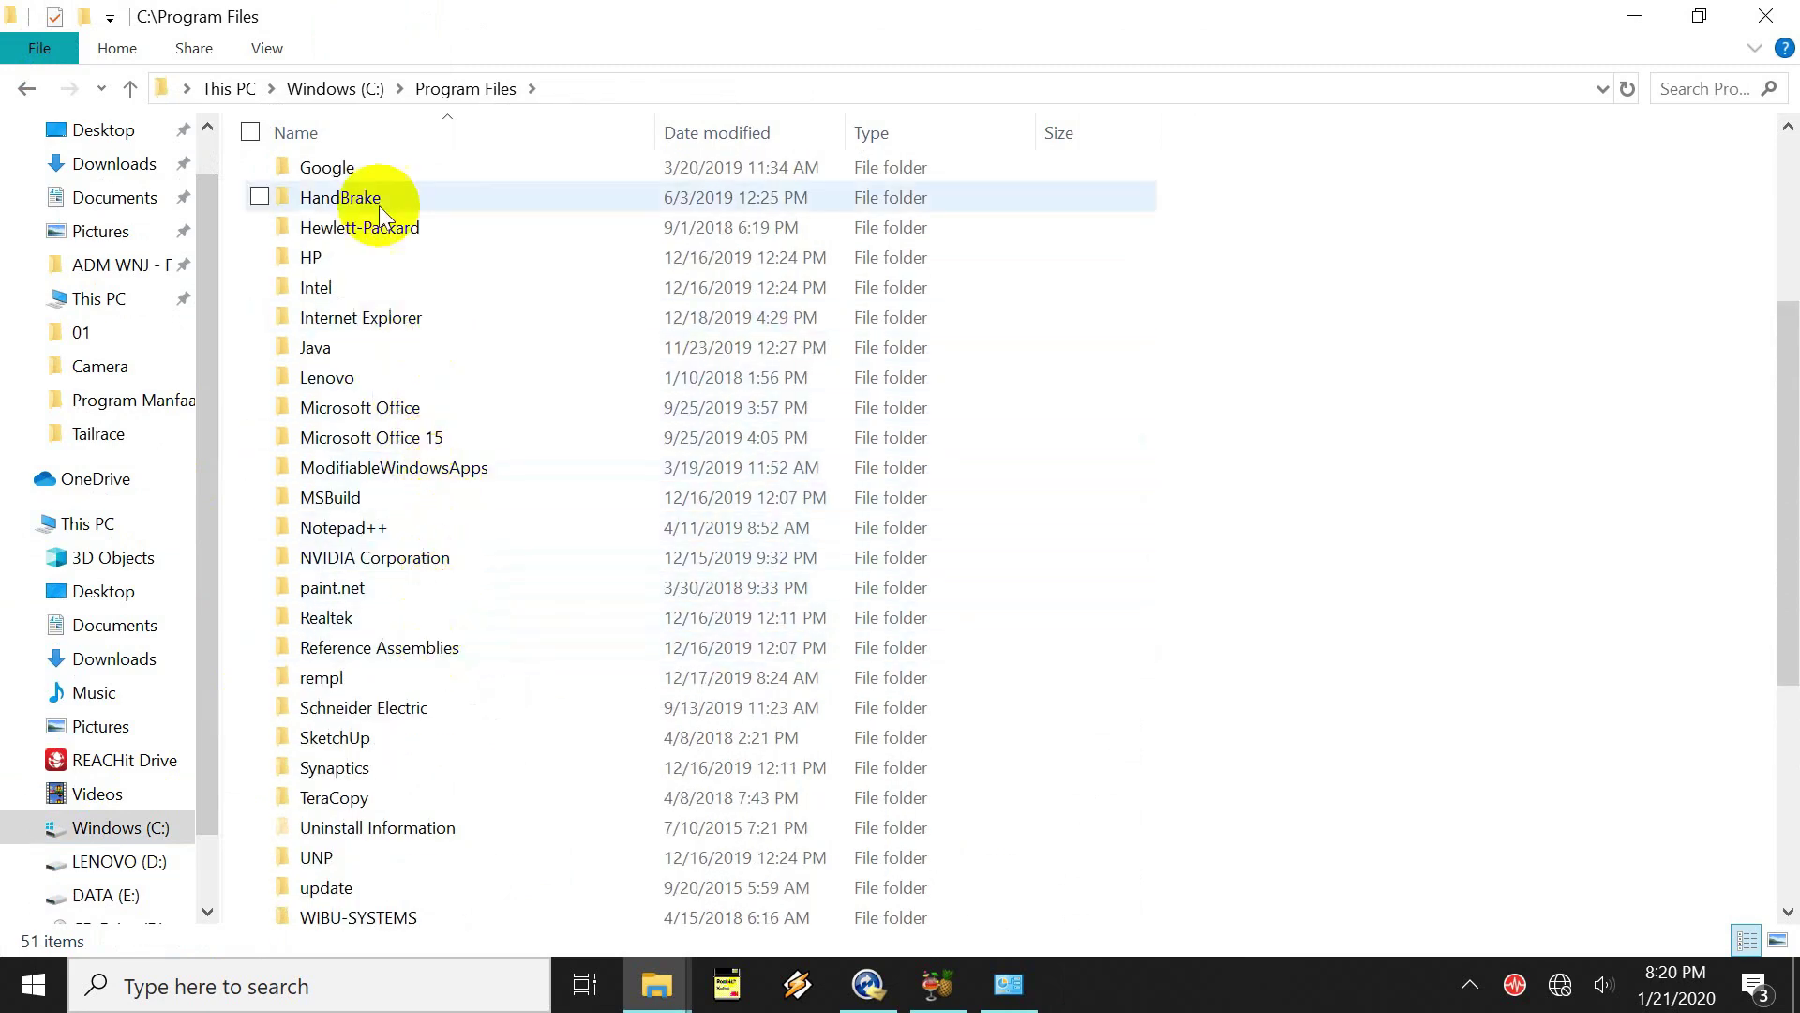
left_click(336, 88)
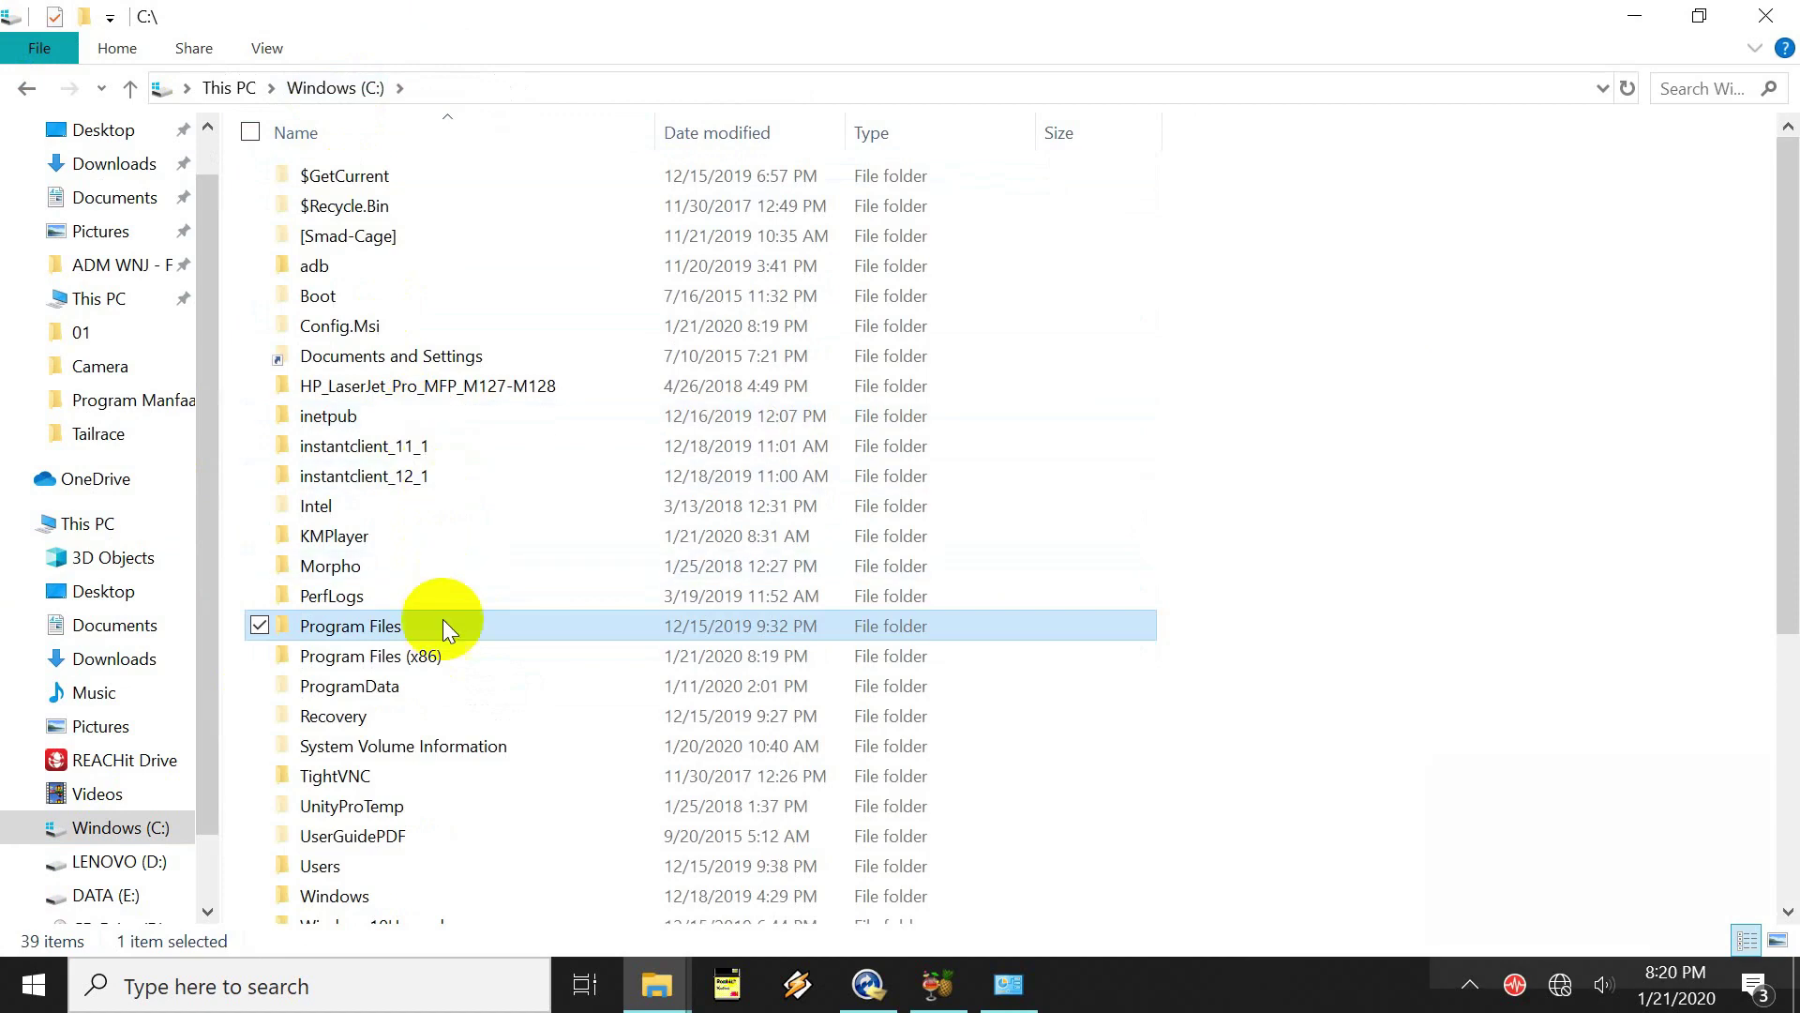
Go to the installation folder PDF Reducer 3 Professional Edition inside Program Files (x86)\ORPALIS
double_click(424, 655)
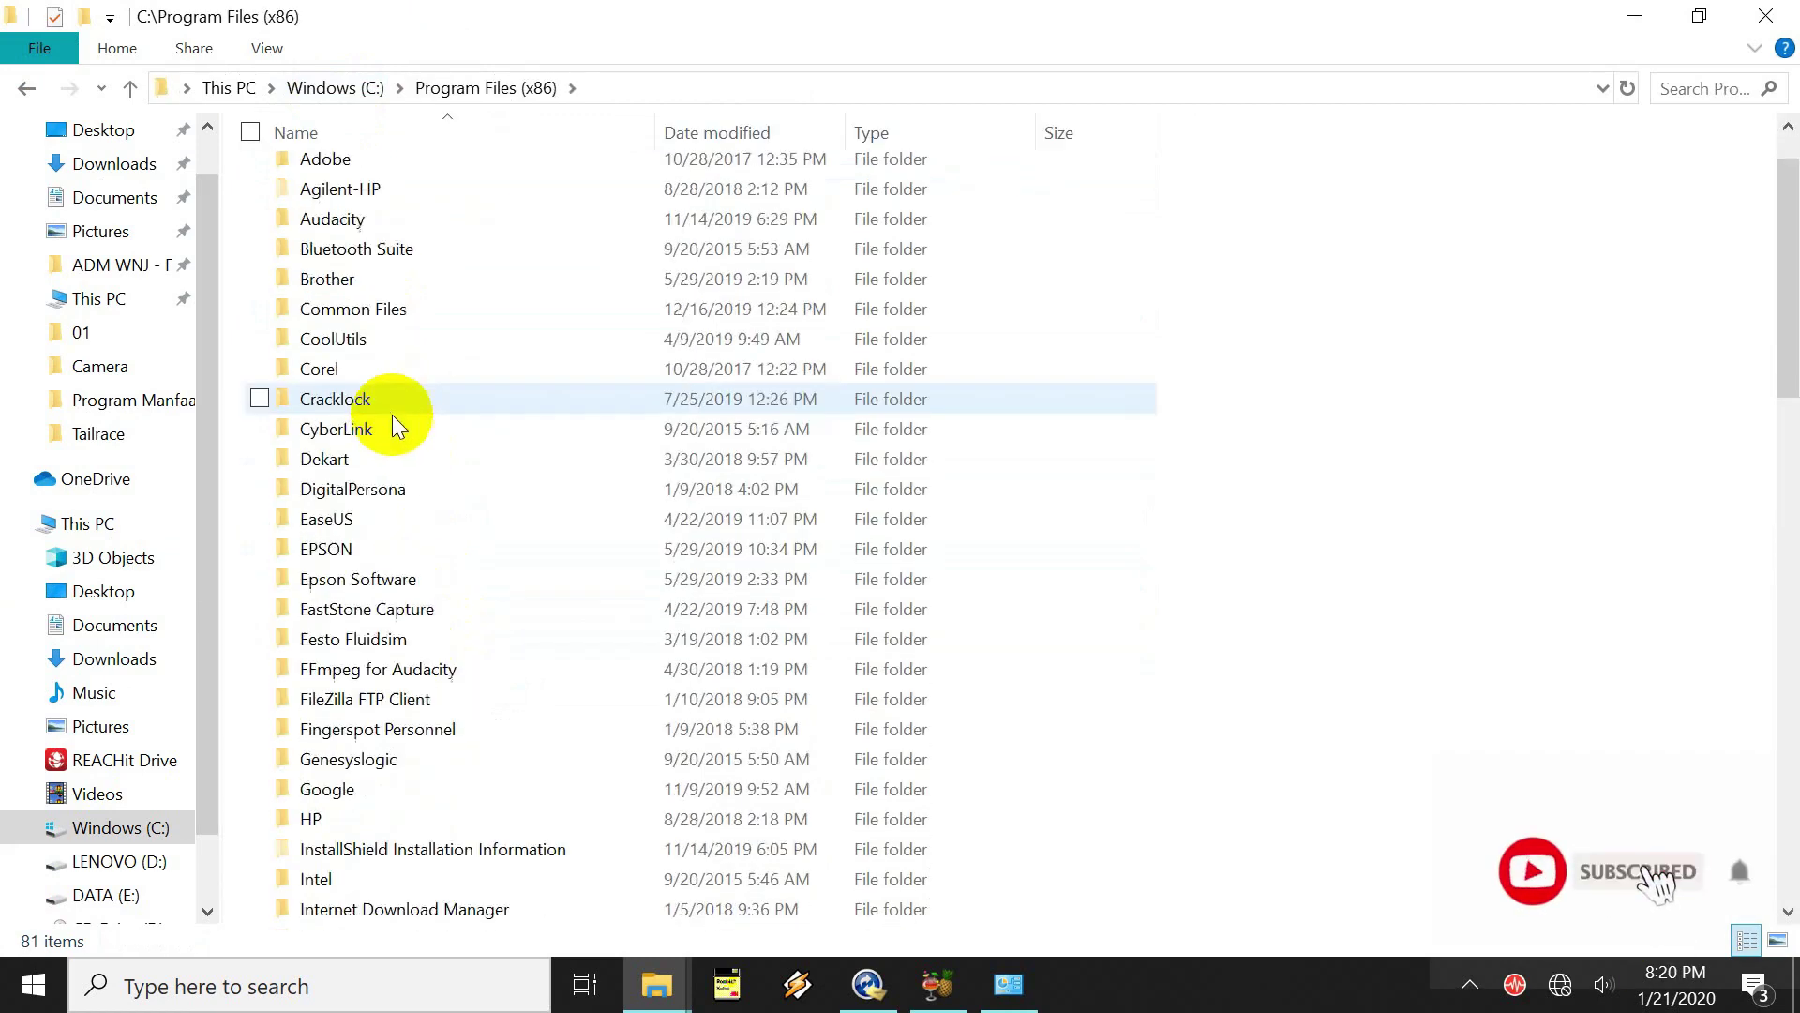
scroll(392, 418, "down", 12)
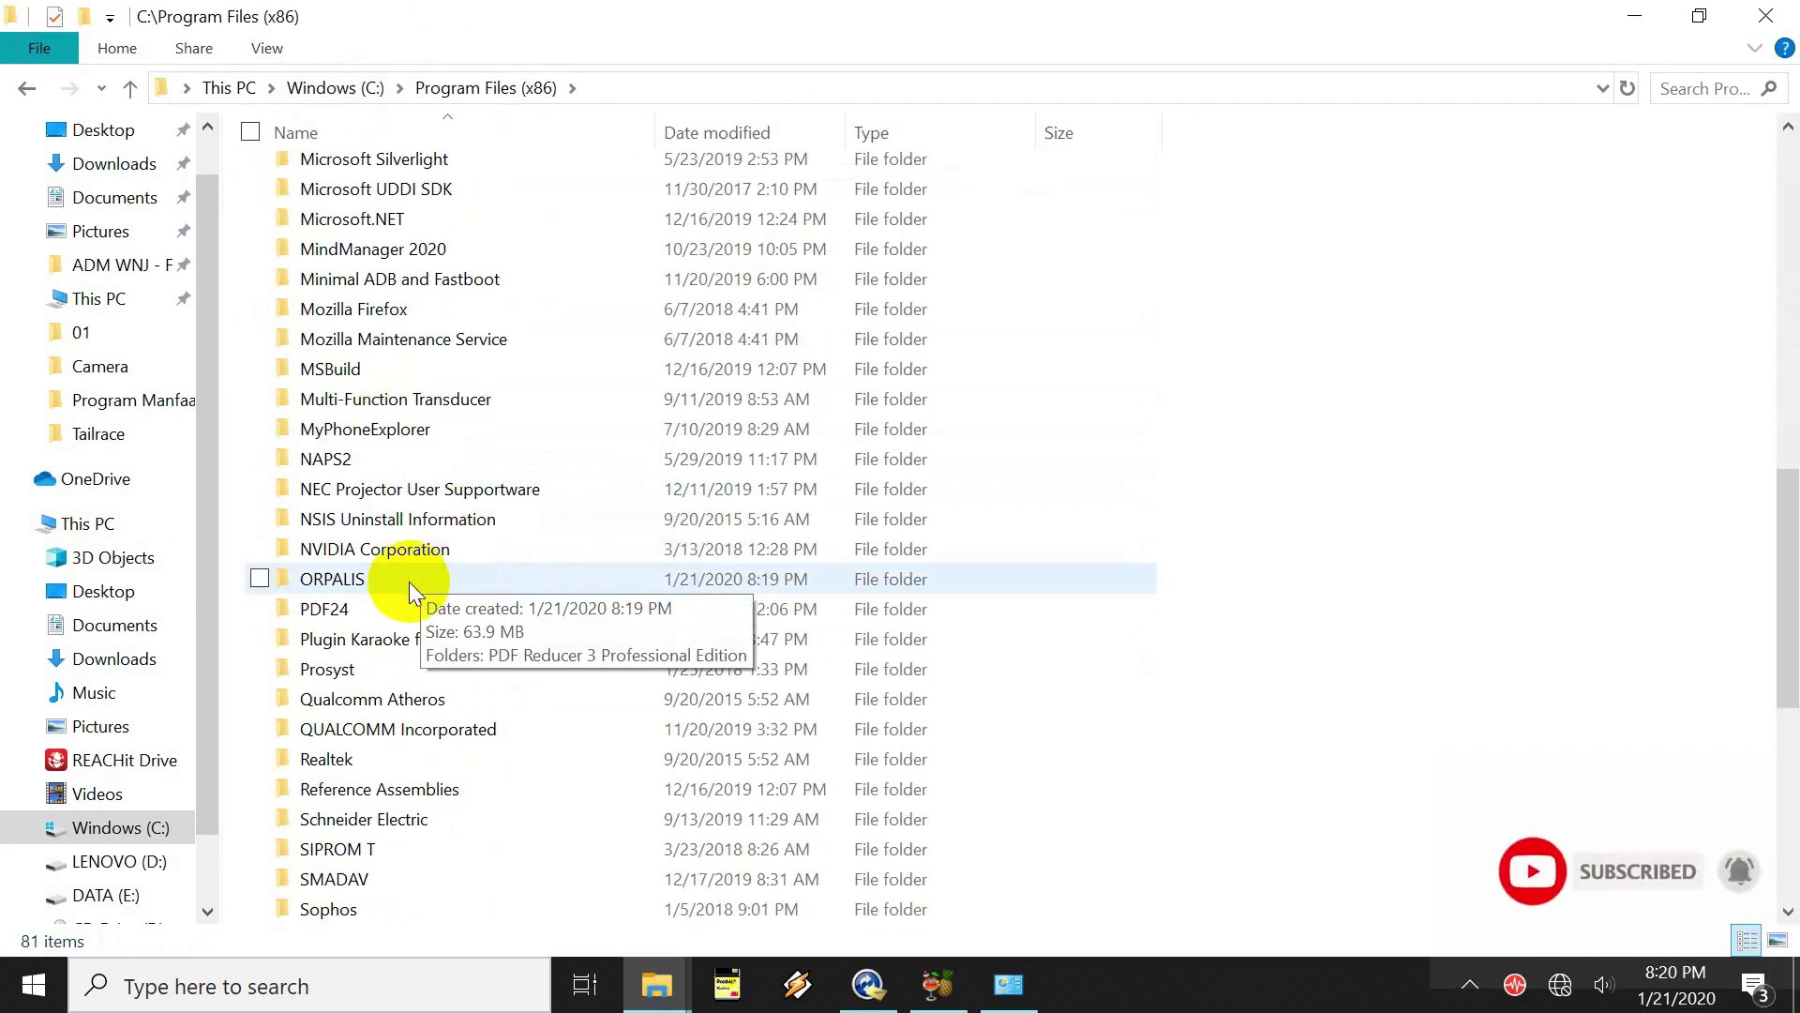
double_click(409, 579)
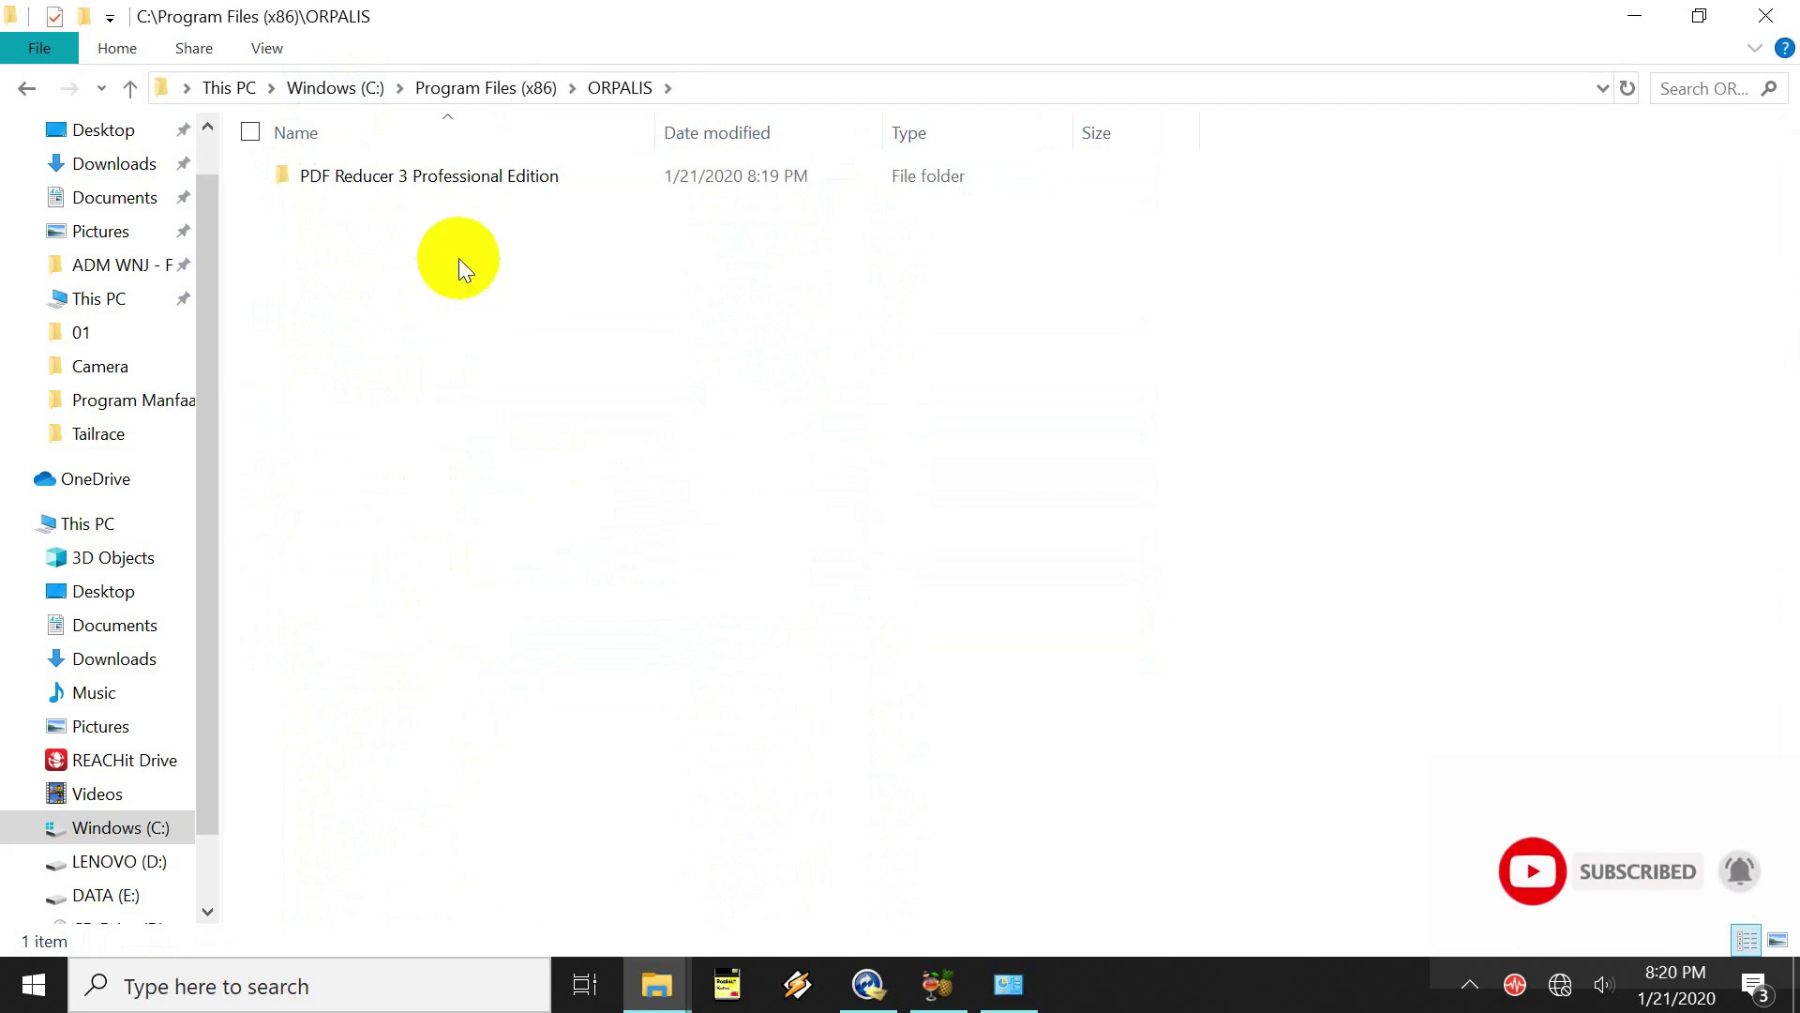
double_click(470, 183)
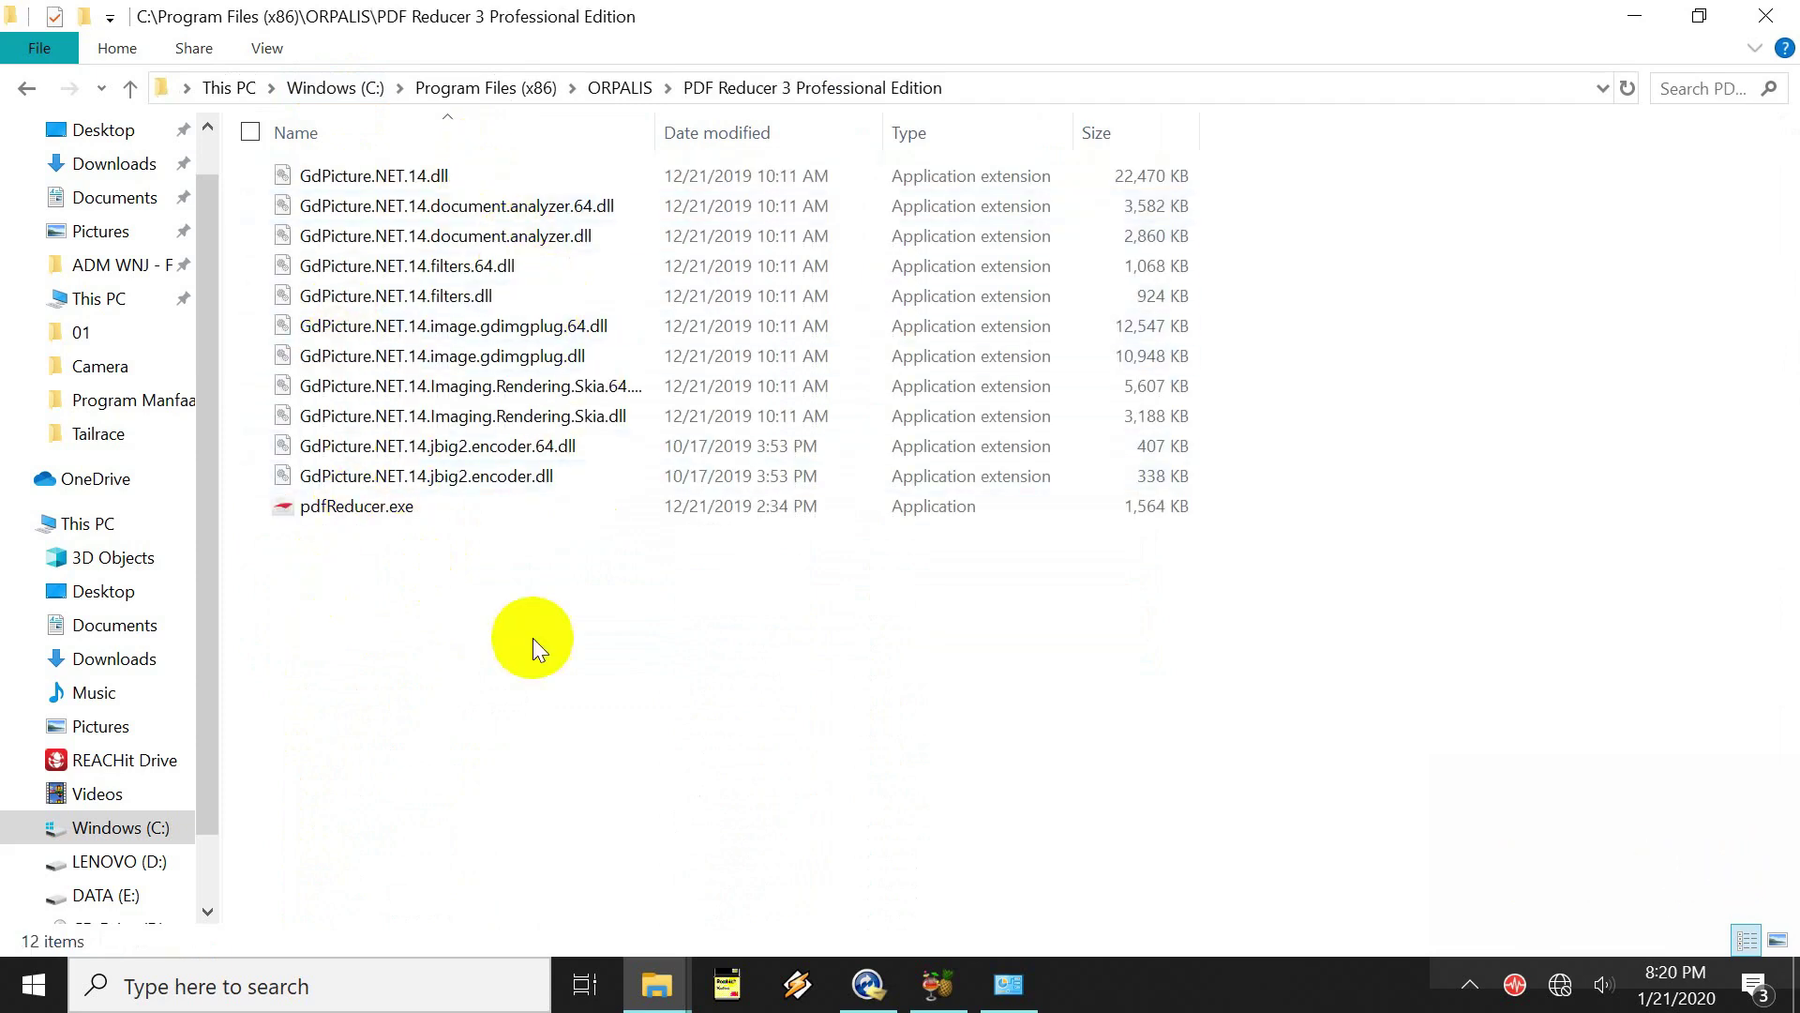
Paste the copied pdfReducer.exe into the PDF Reducer 3 Professional Edition folder, overwriting the existing file
left_click(349, 503)
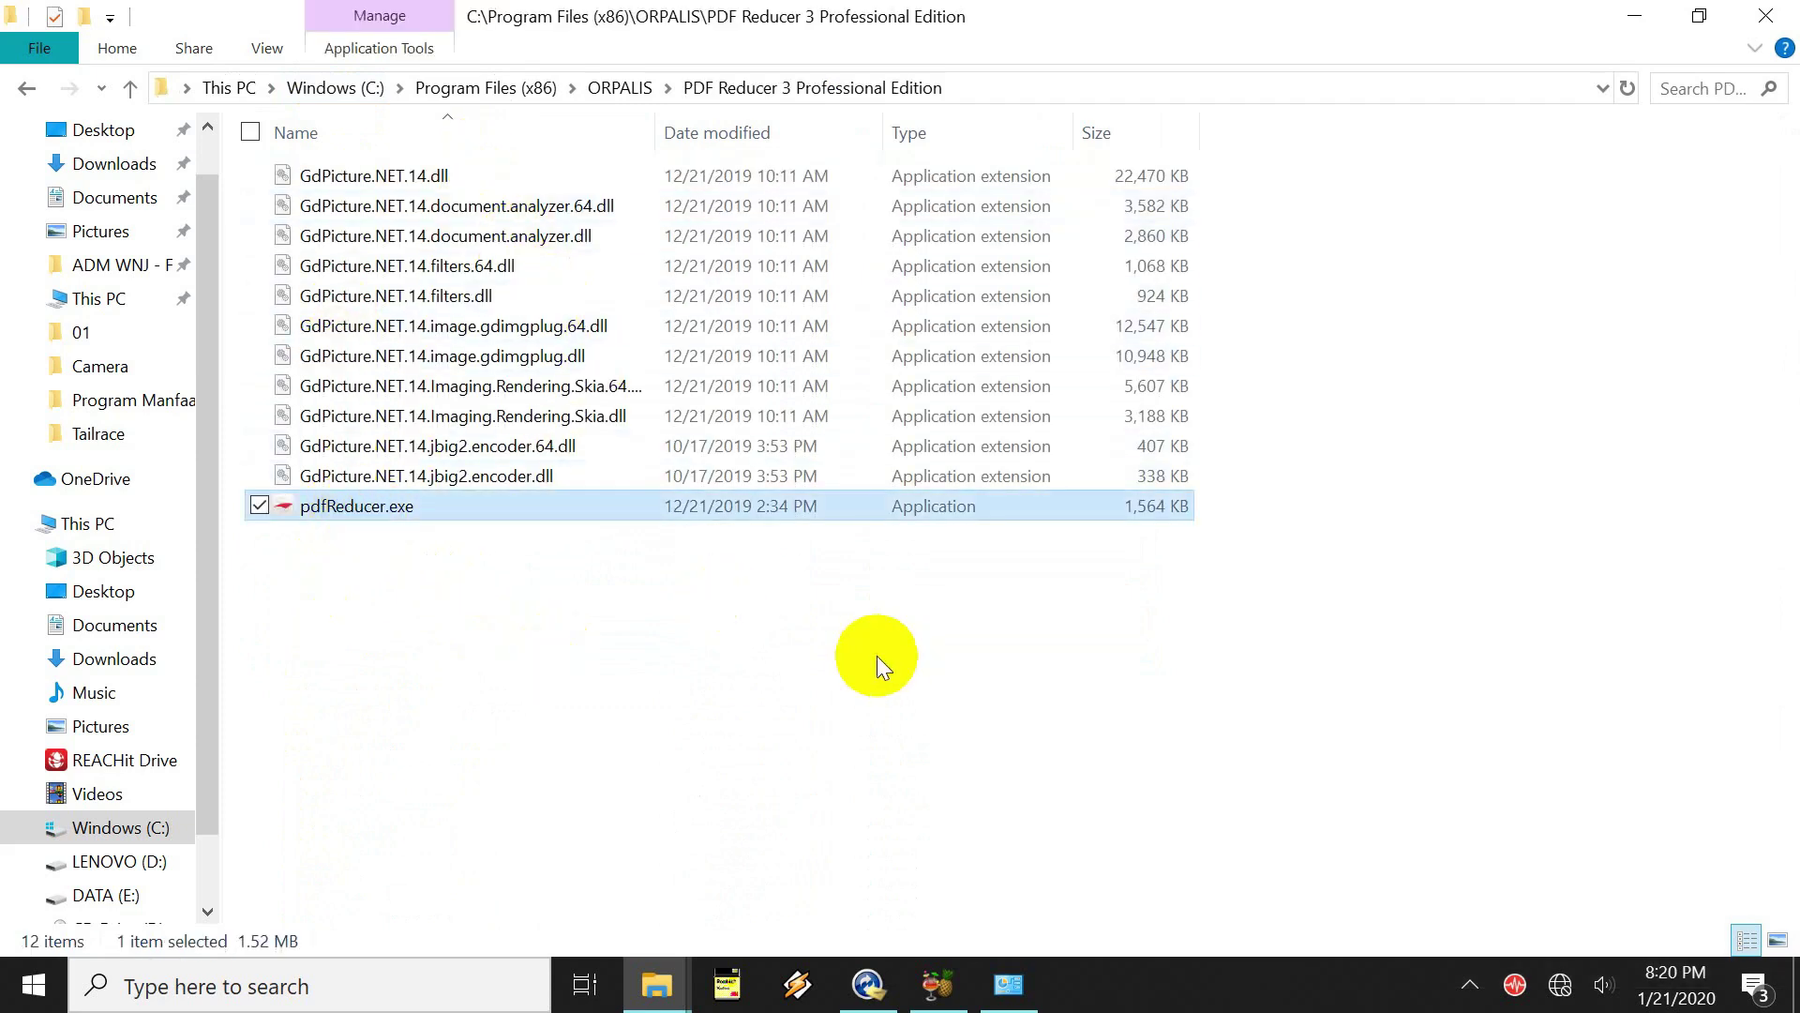
right_click(563, 605)
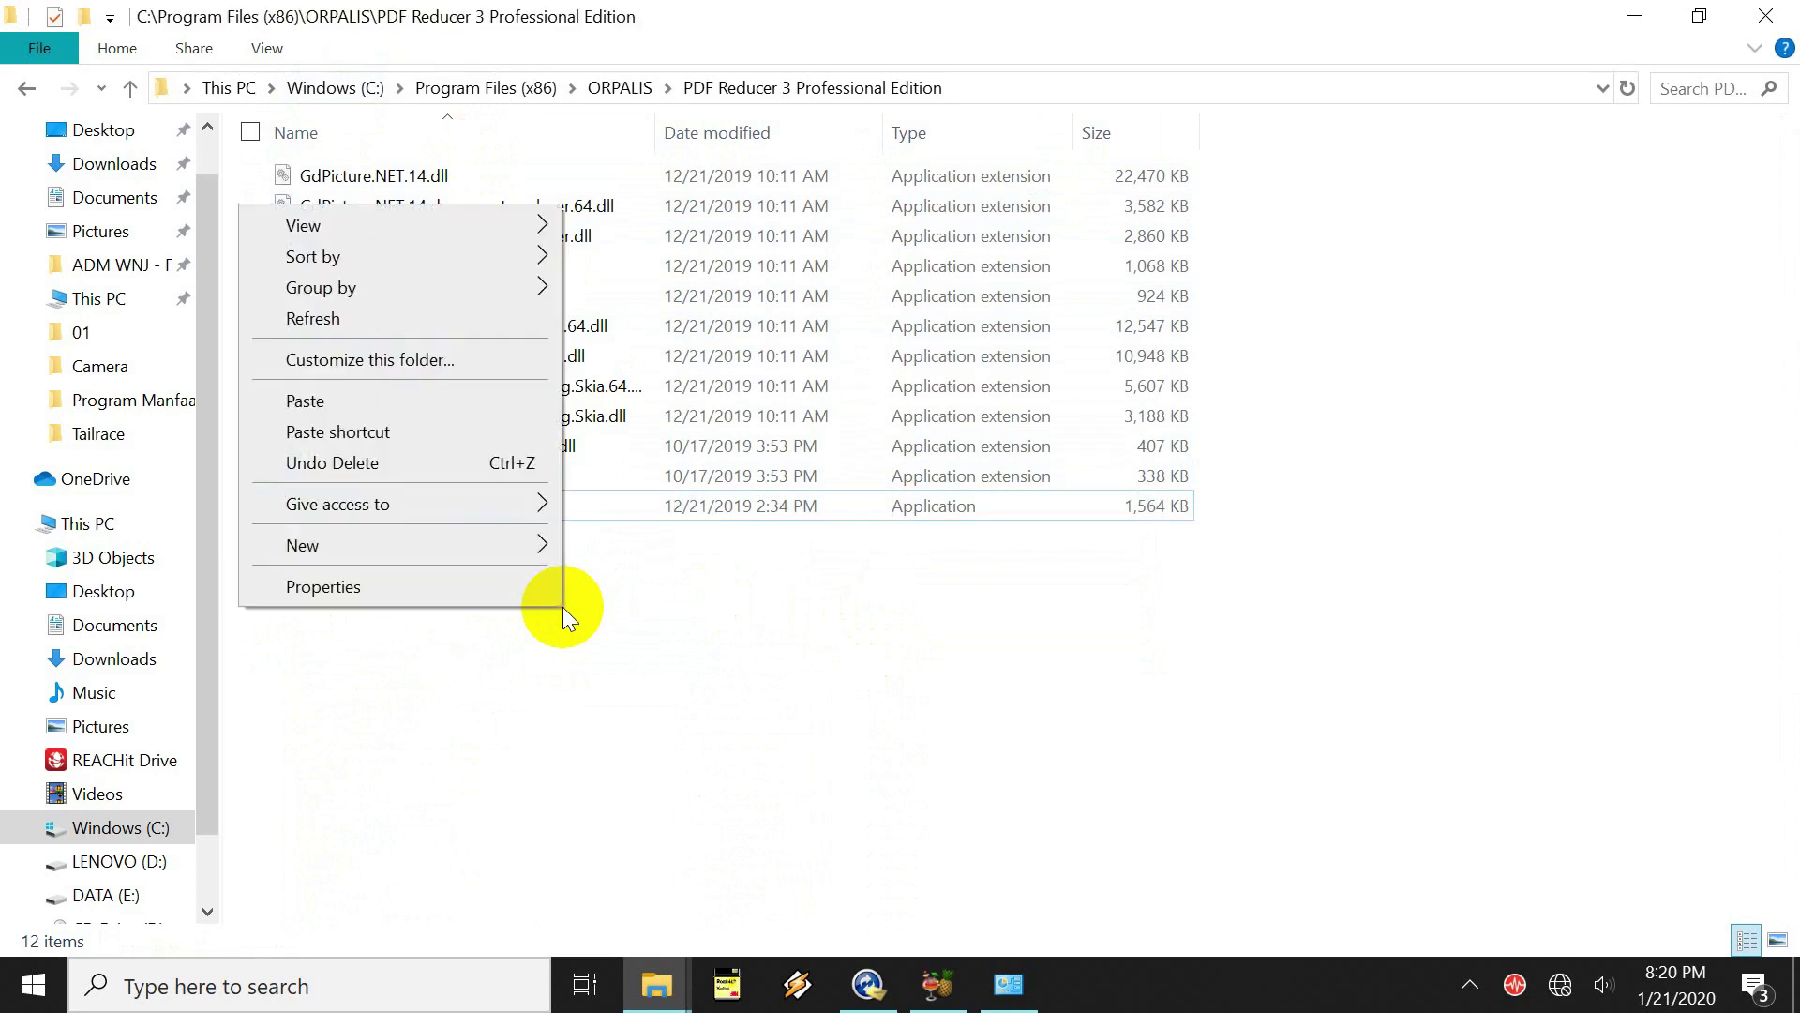
left_click(386, 403)
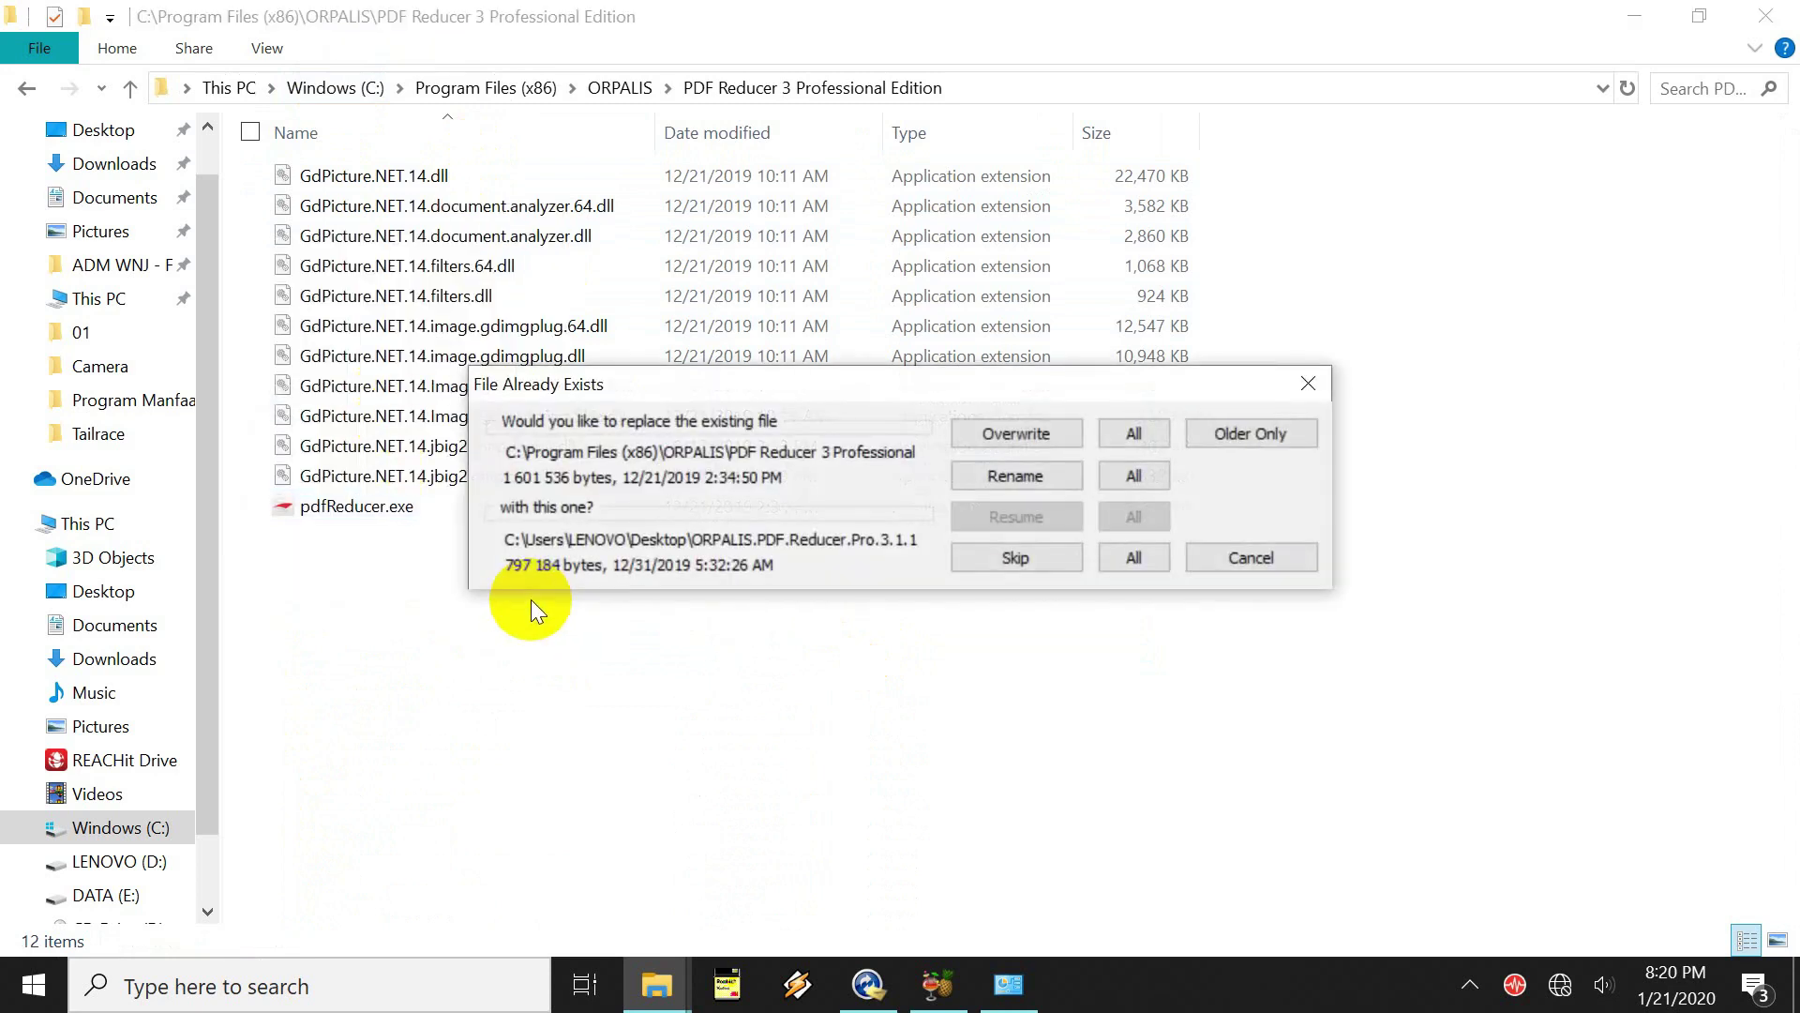
left_click(1010, 432)
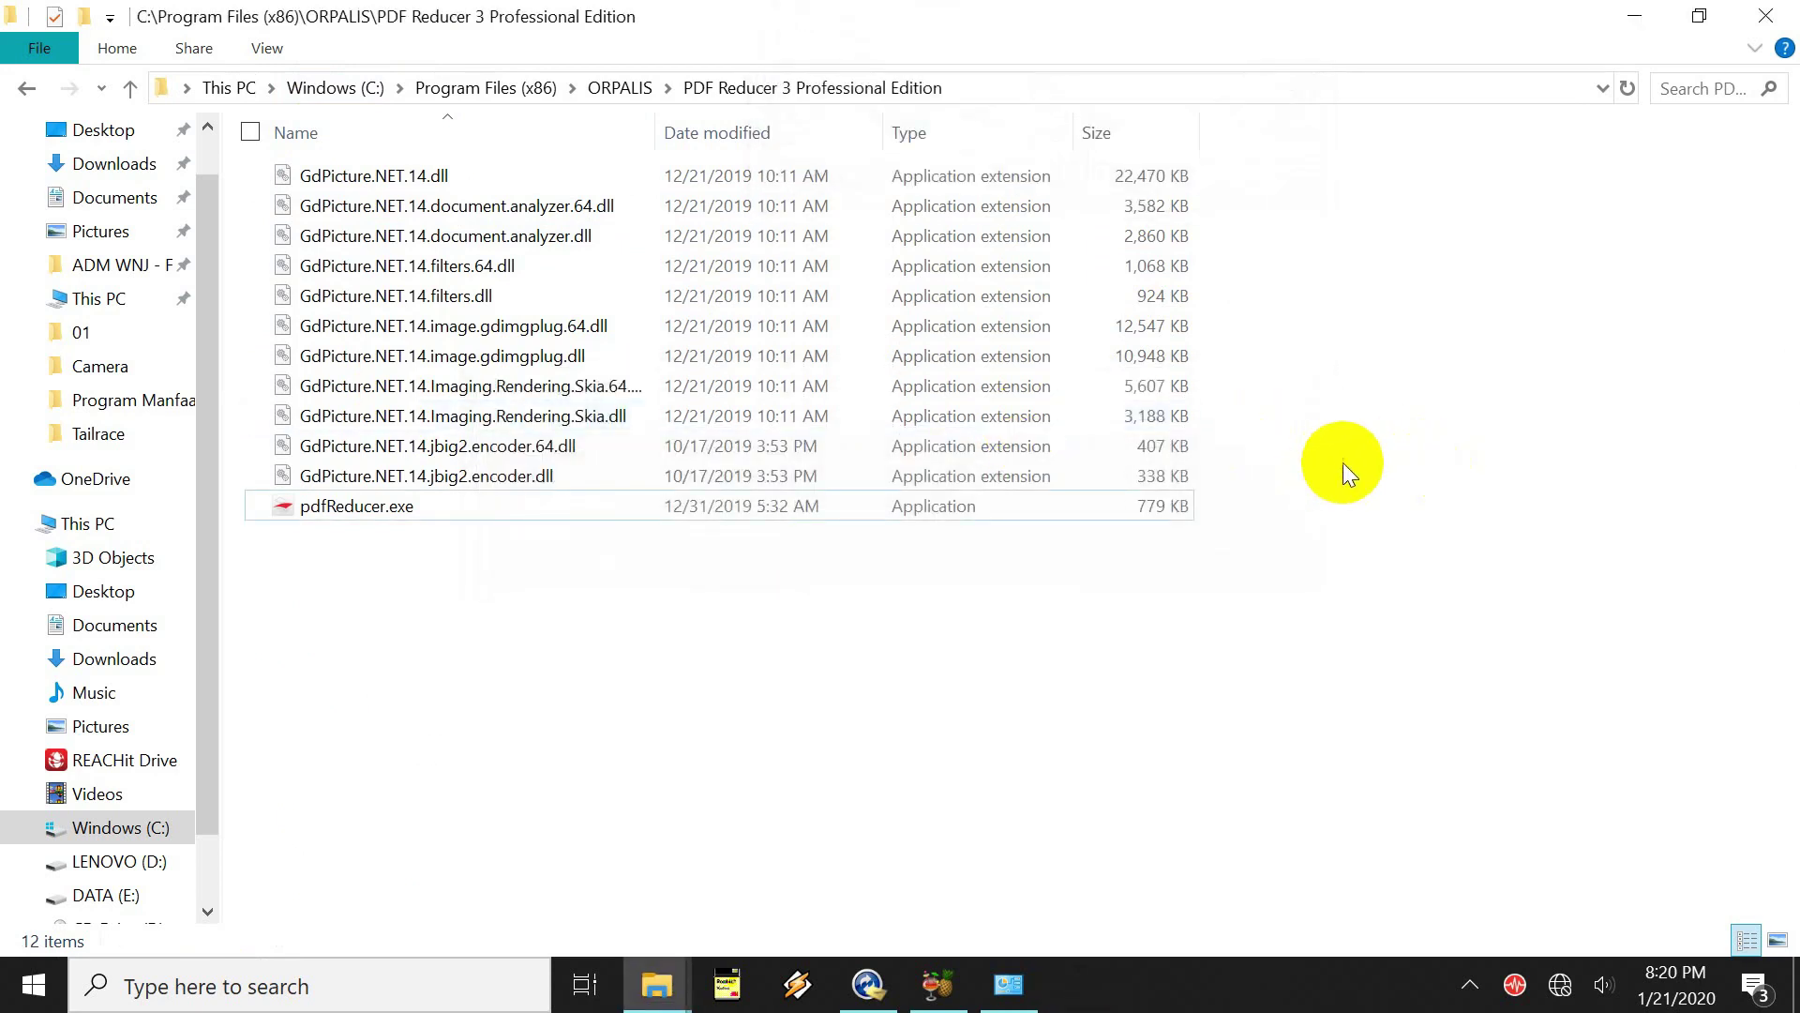
Minimize the installation folder and launch ORPALIS PDF Reducer Pro 3 from its desktop shortcut
left_click(1639, 17)
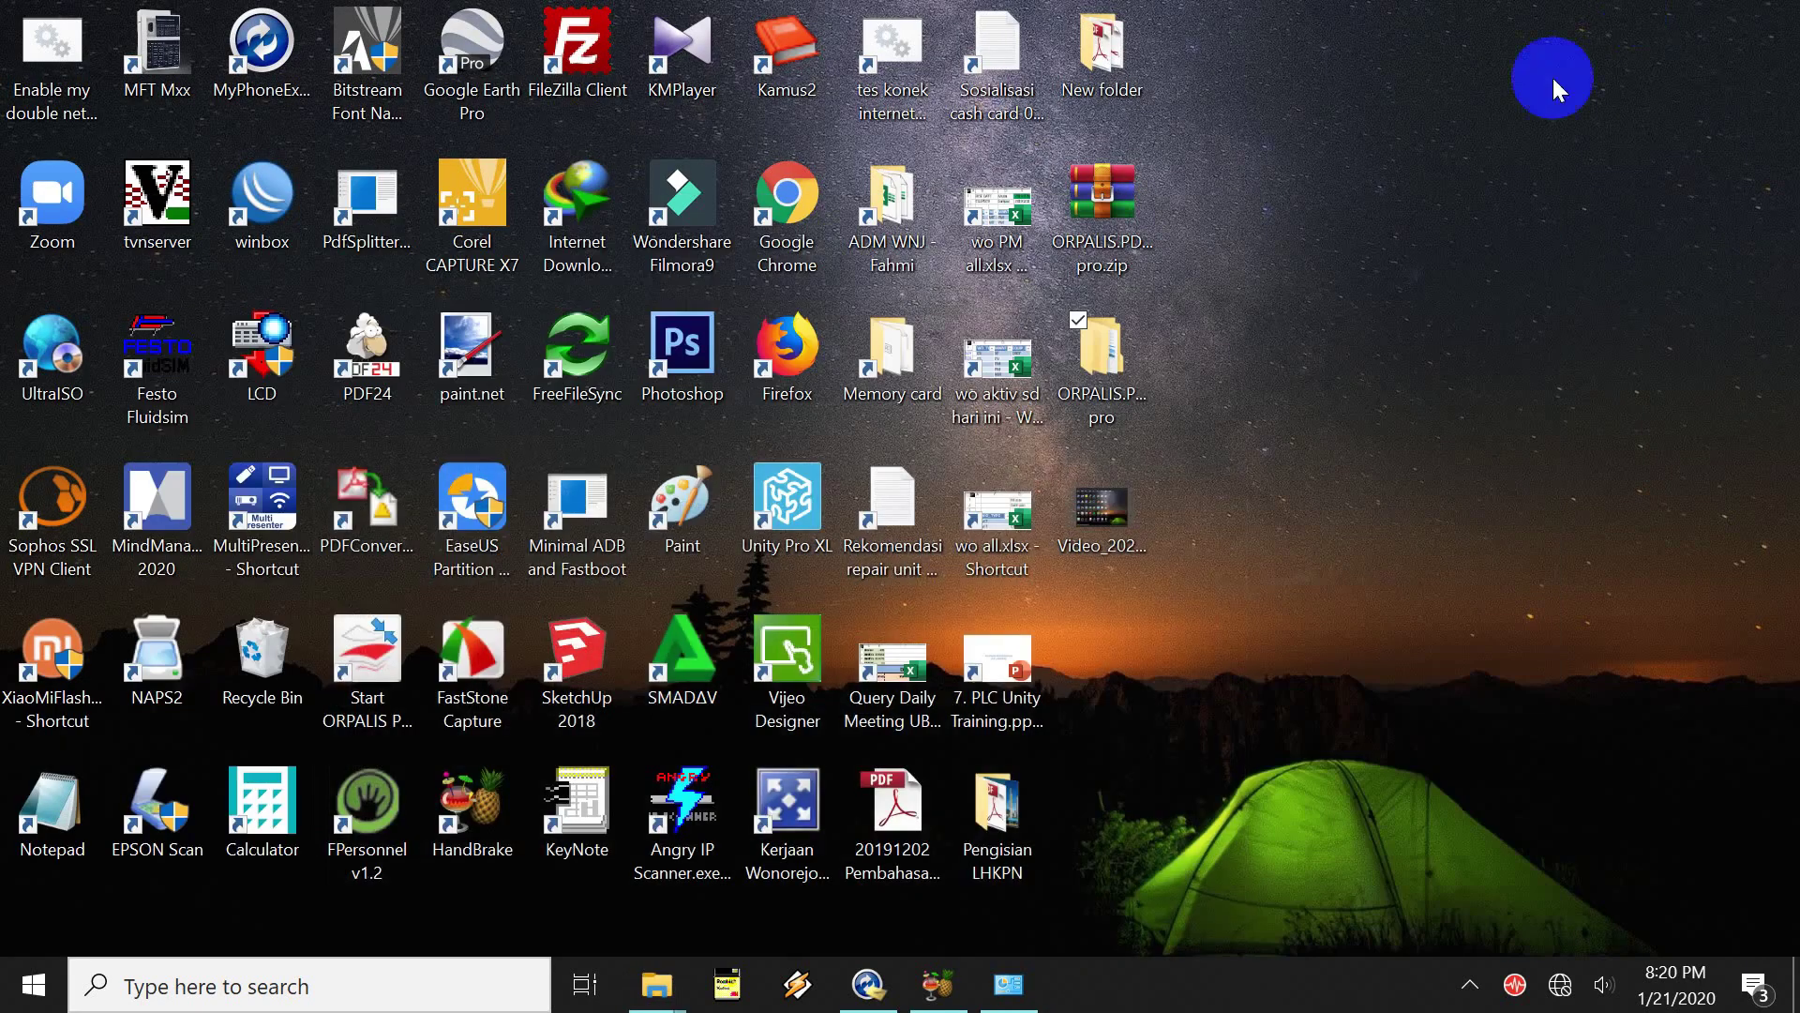
left_click(399, 660)
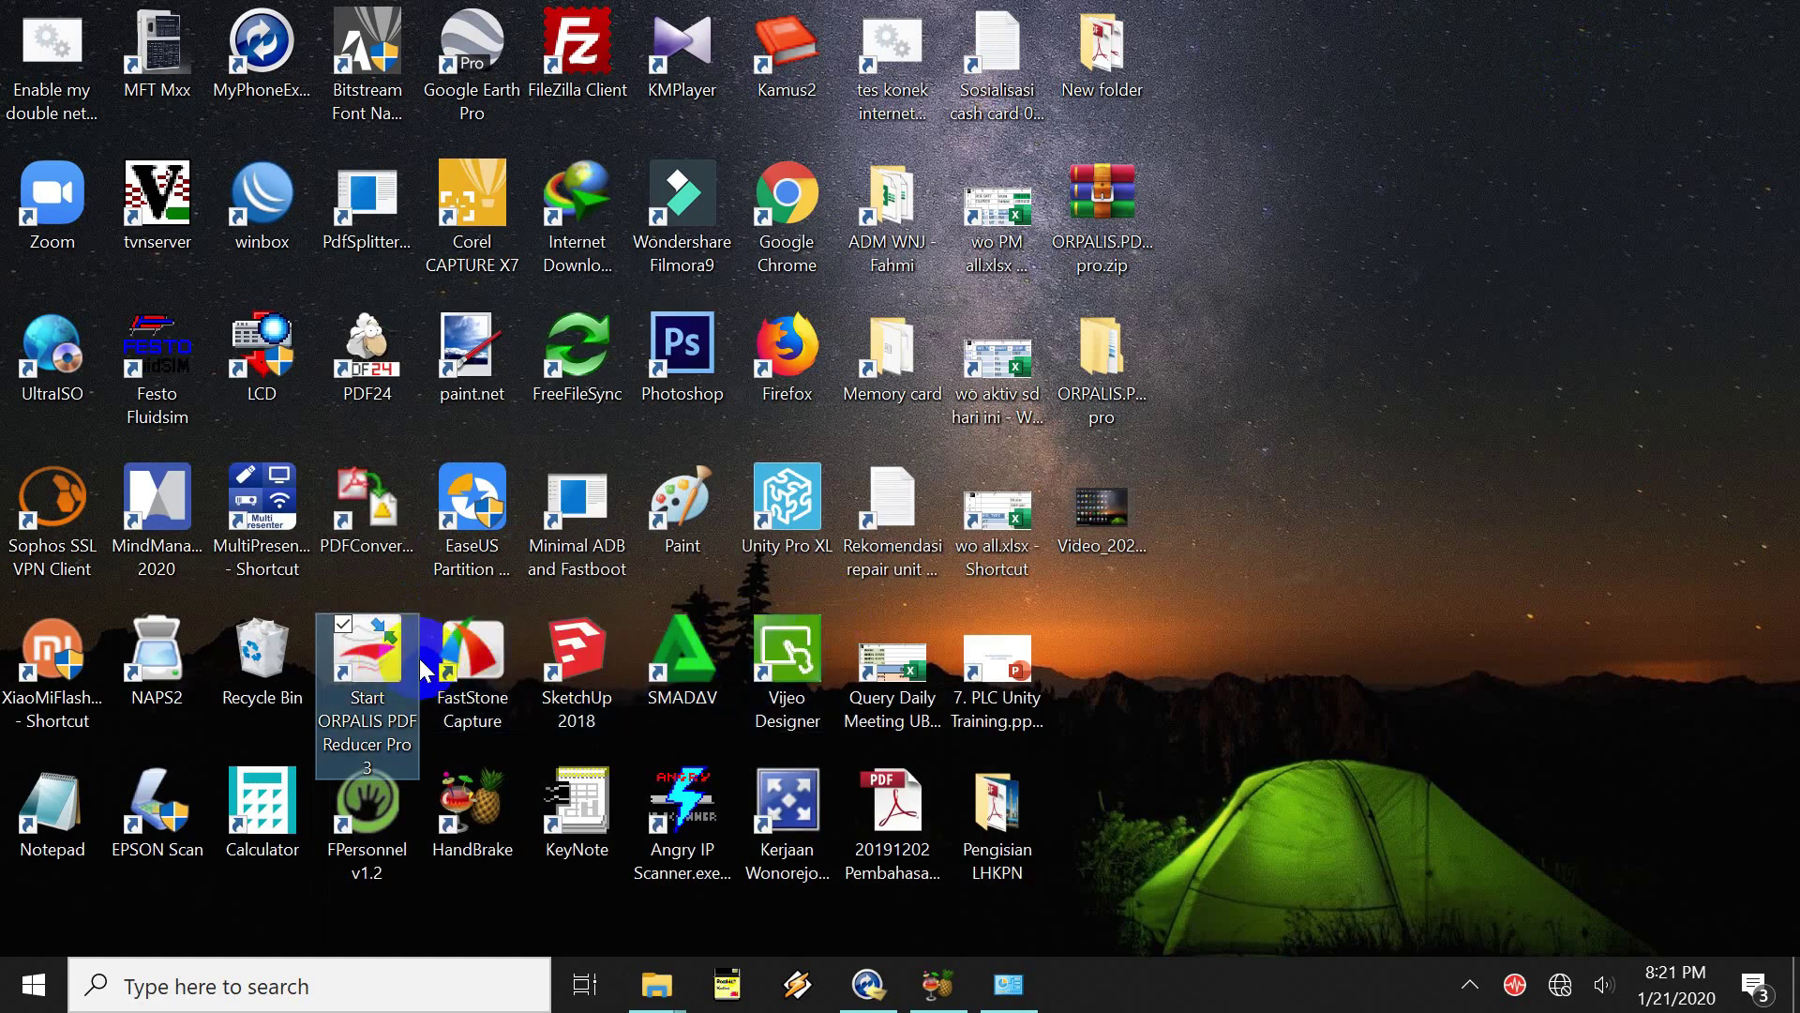
double_click(381, 652)
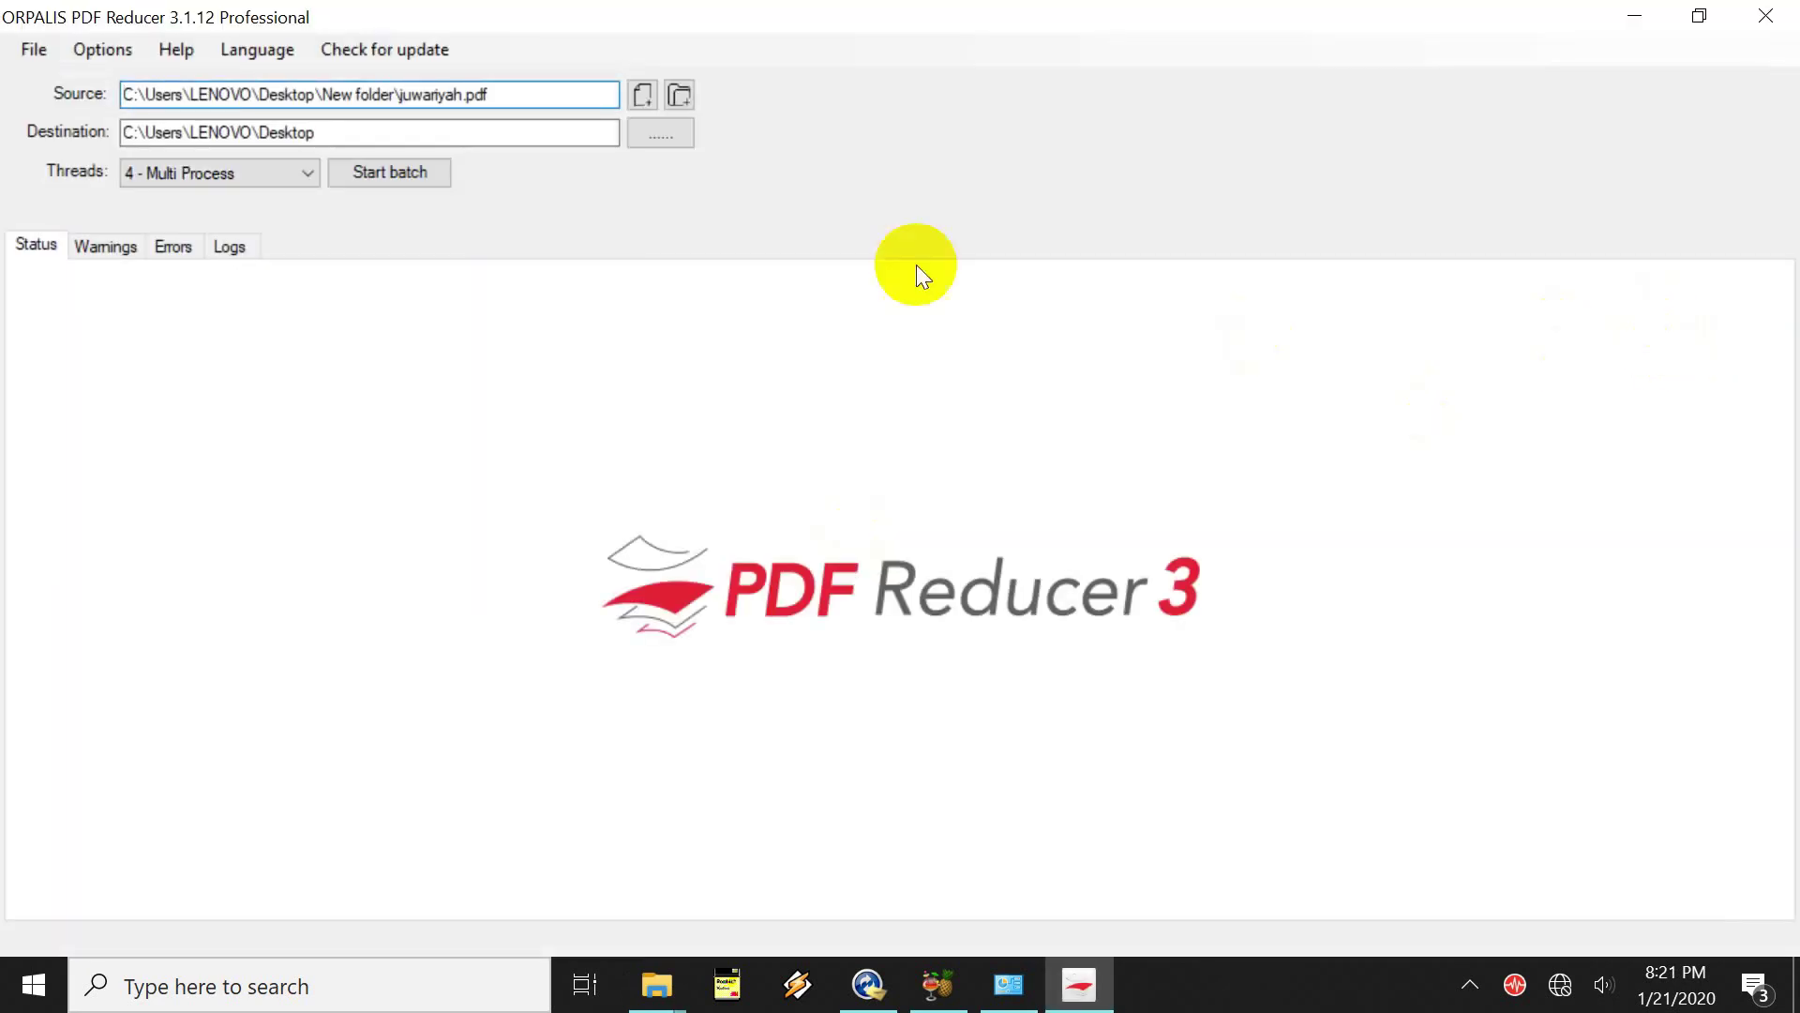
Examine the General and Images settings in the PDF Reducer options and close the options dialog
left_click(494, 99)
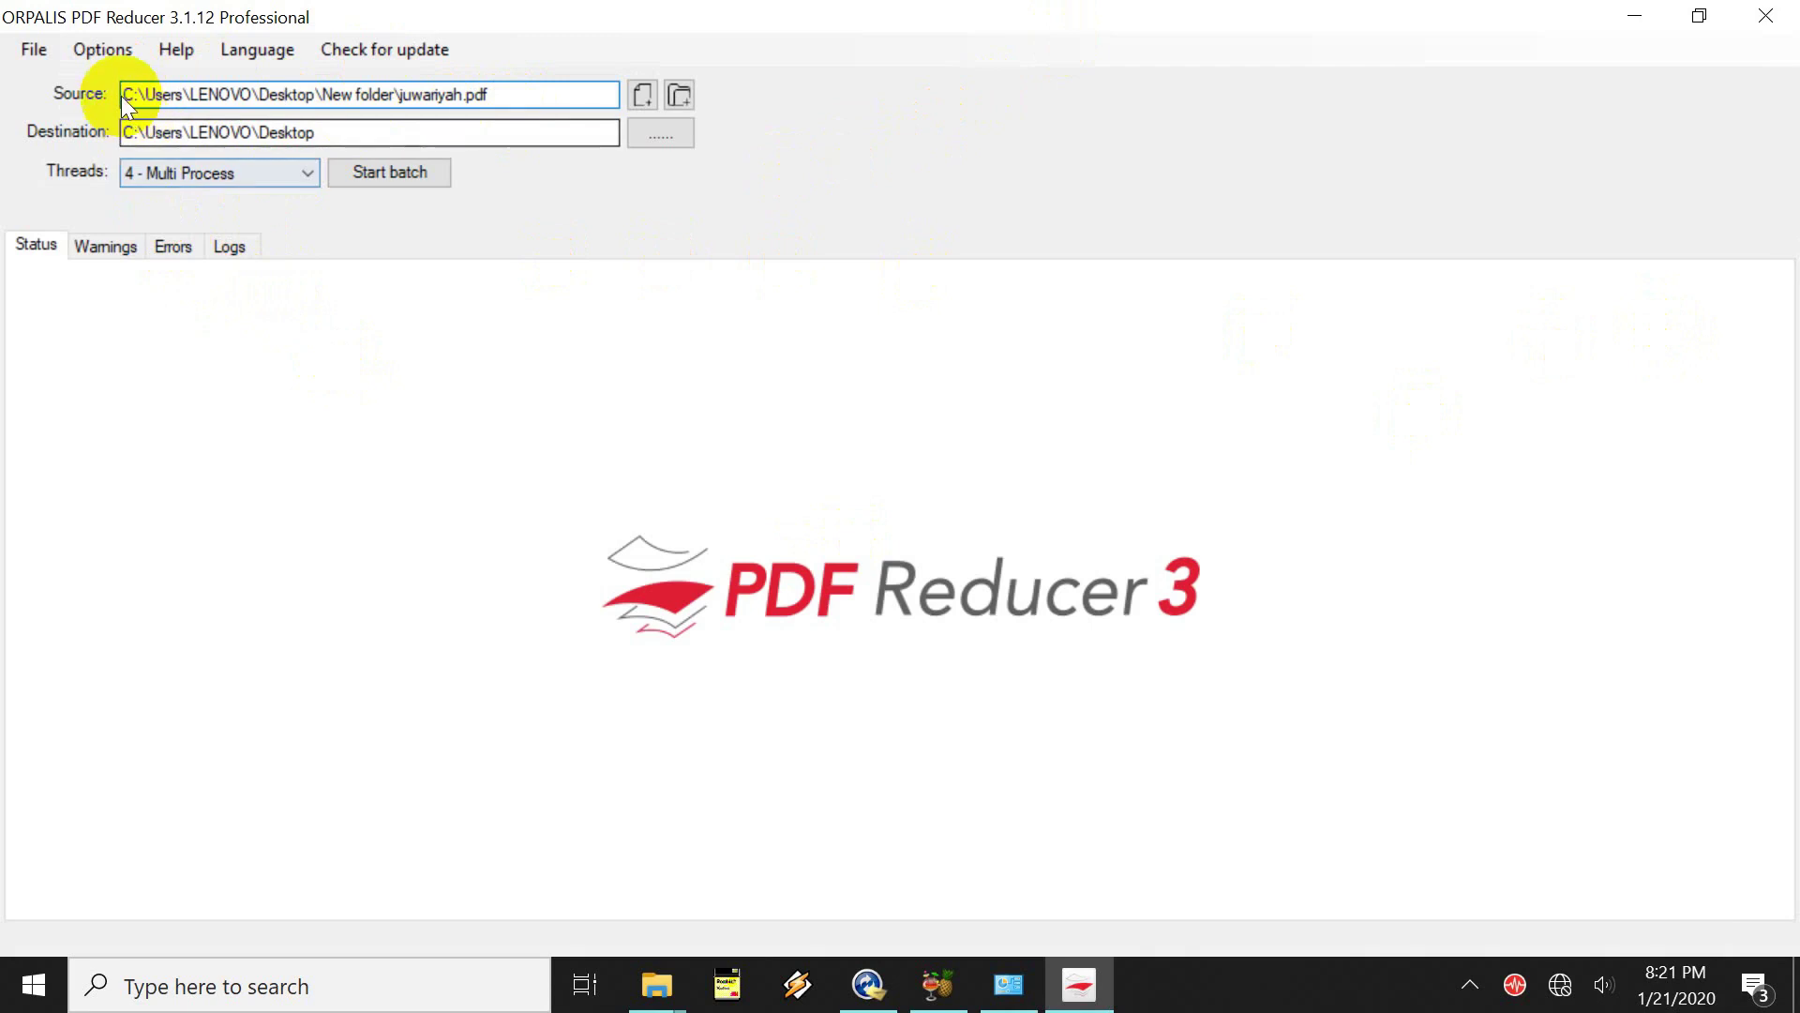
left_click(111, 52)
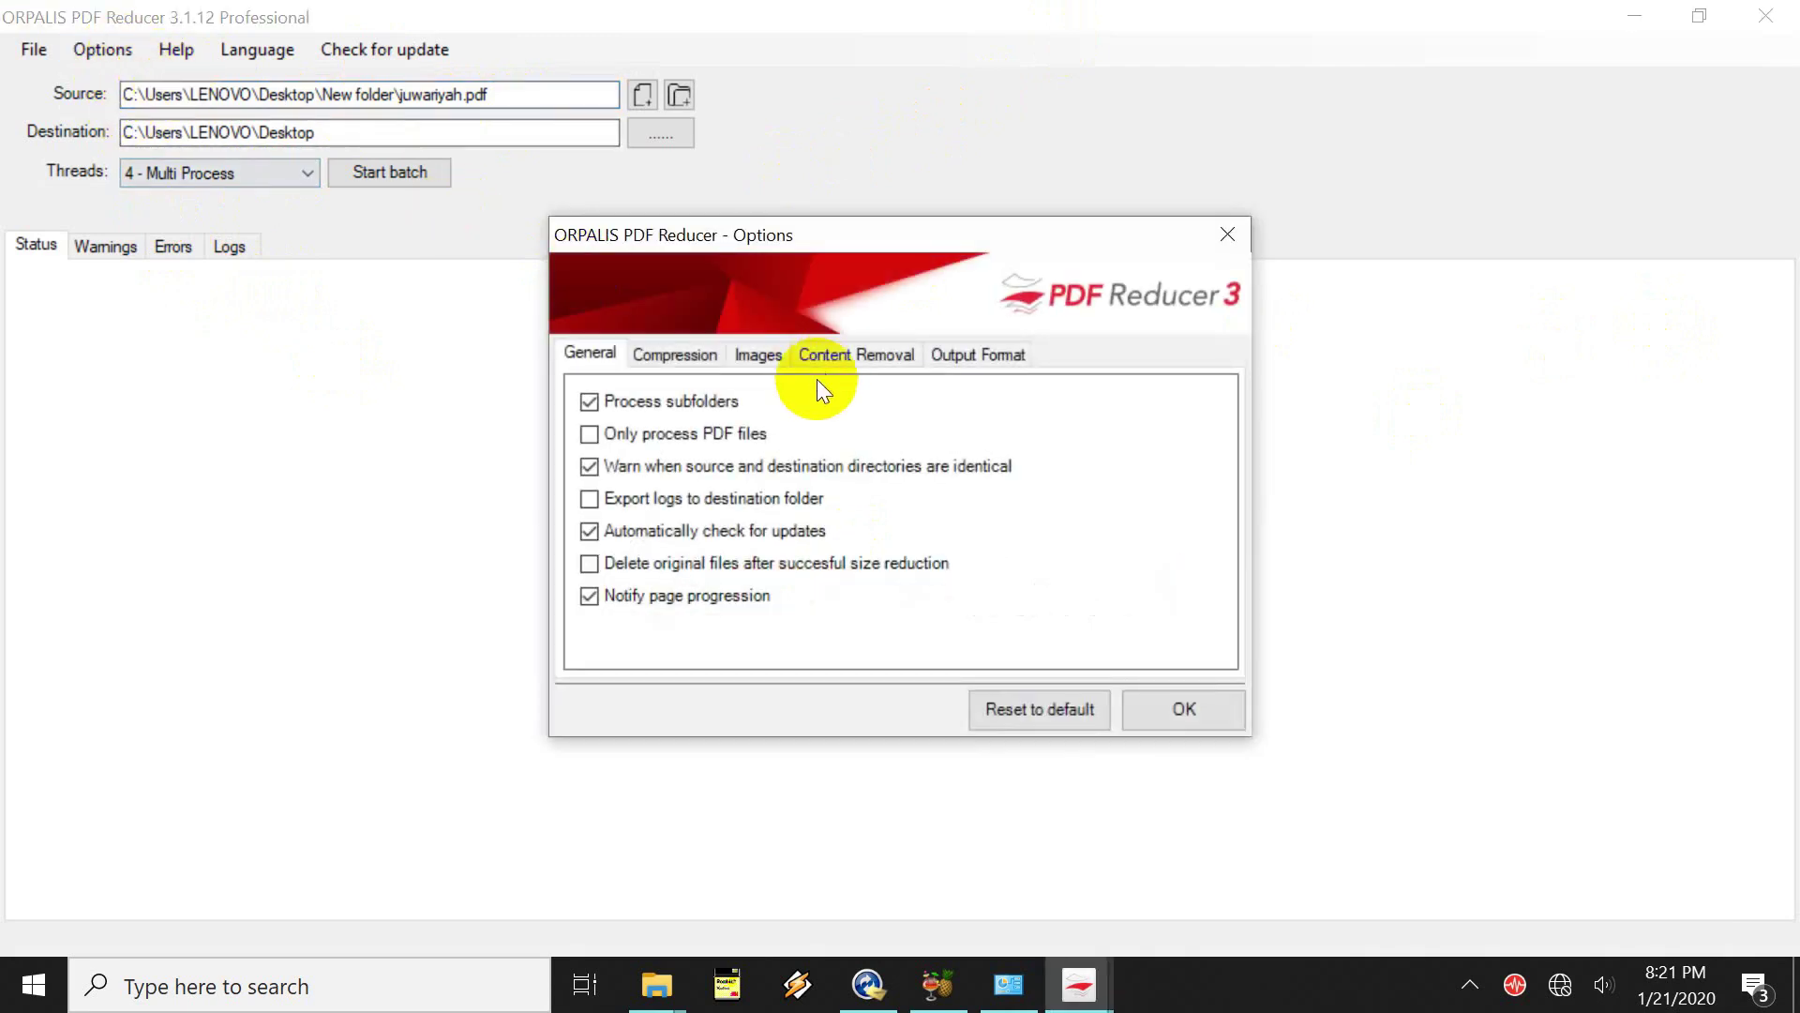
left_click(747, 356)
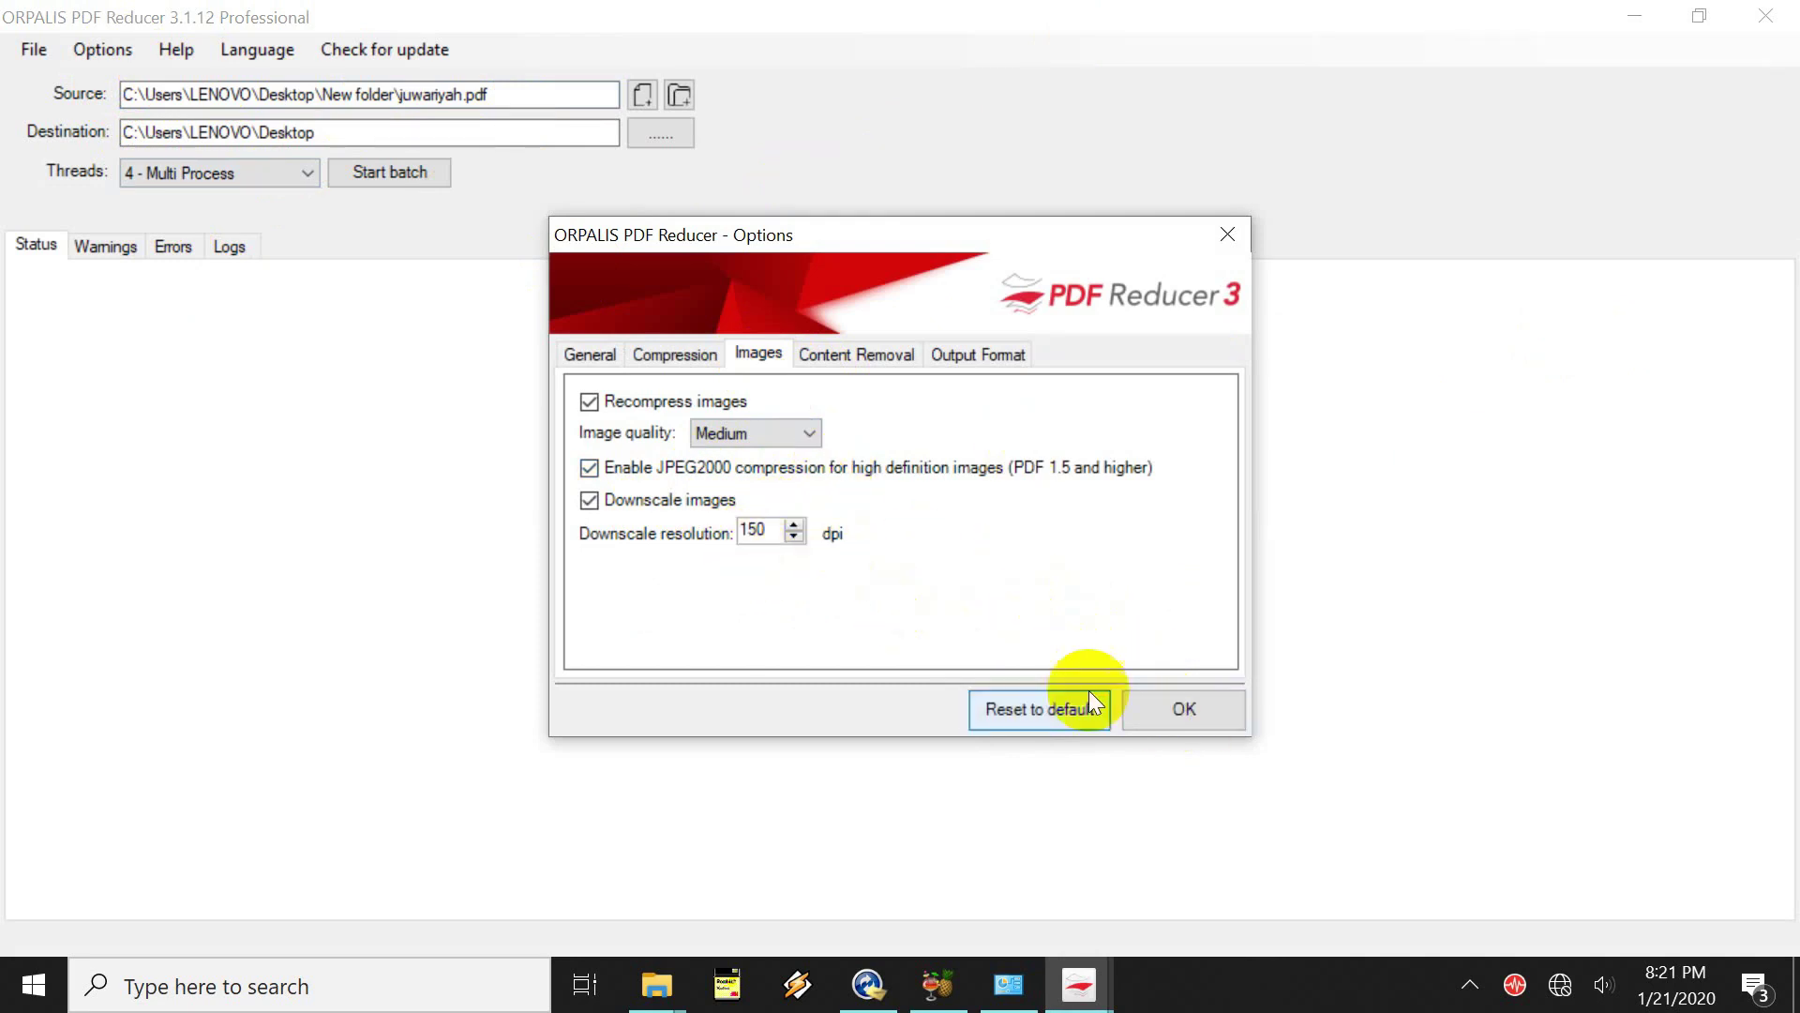
left_click(1163, 715)
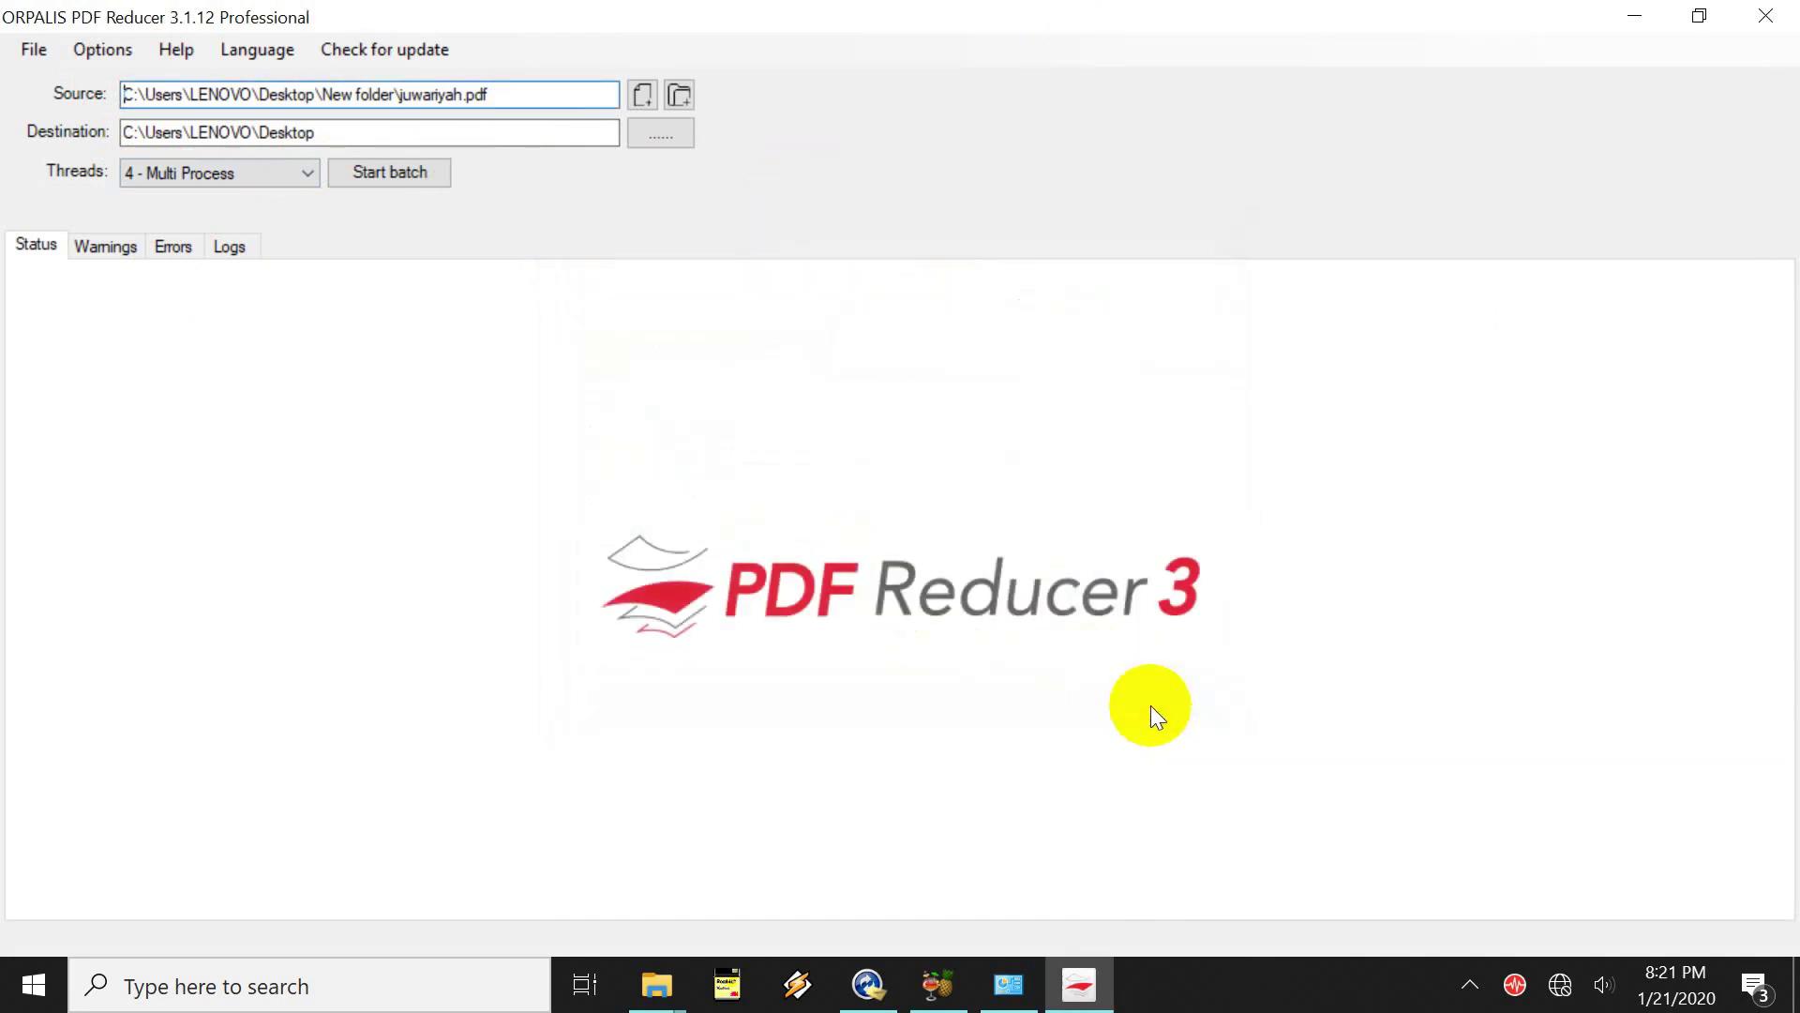
Choose the first PDF in New folder on the Desktop as the source file
left_click(641, 94)
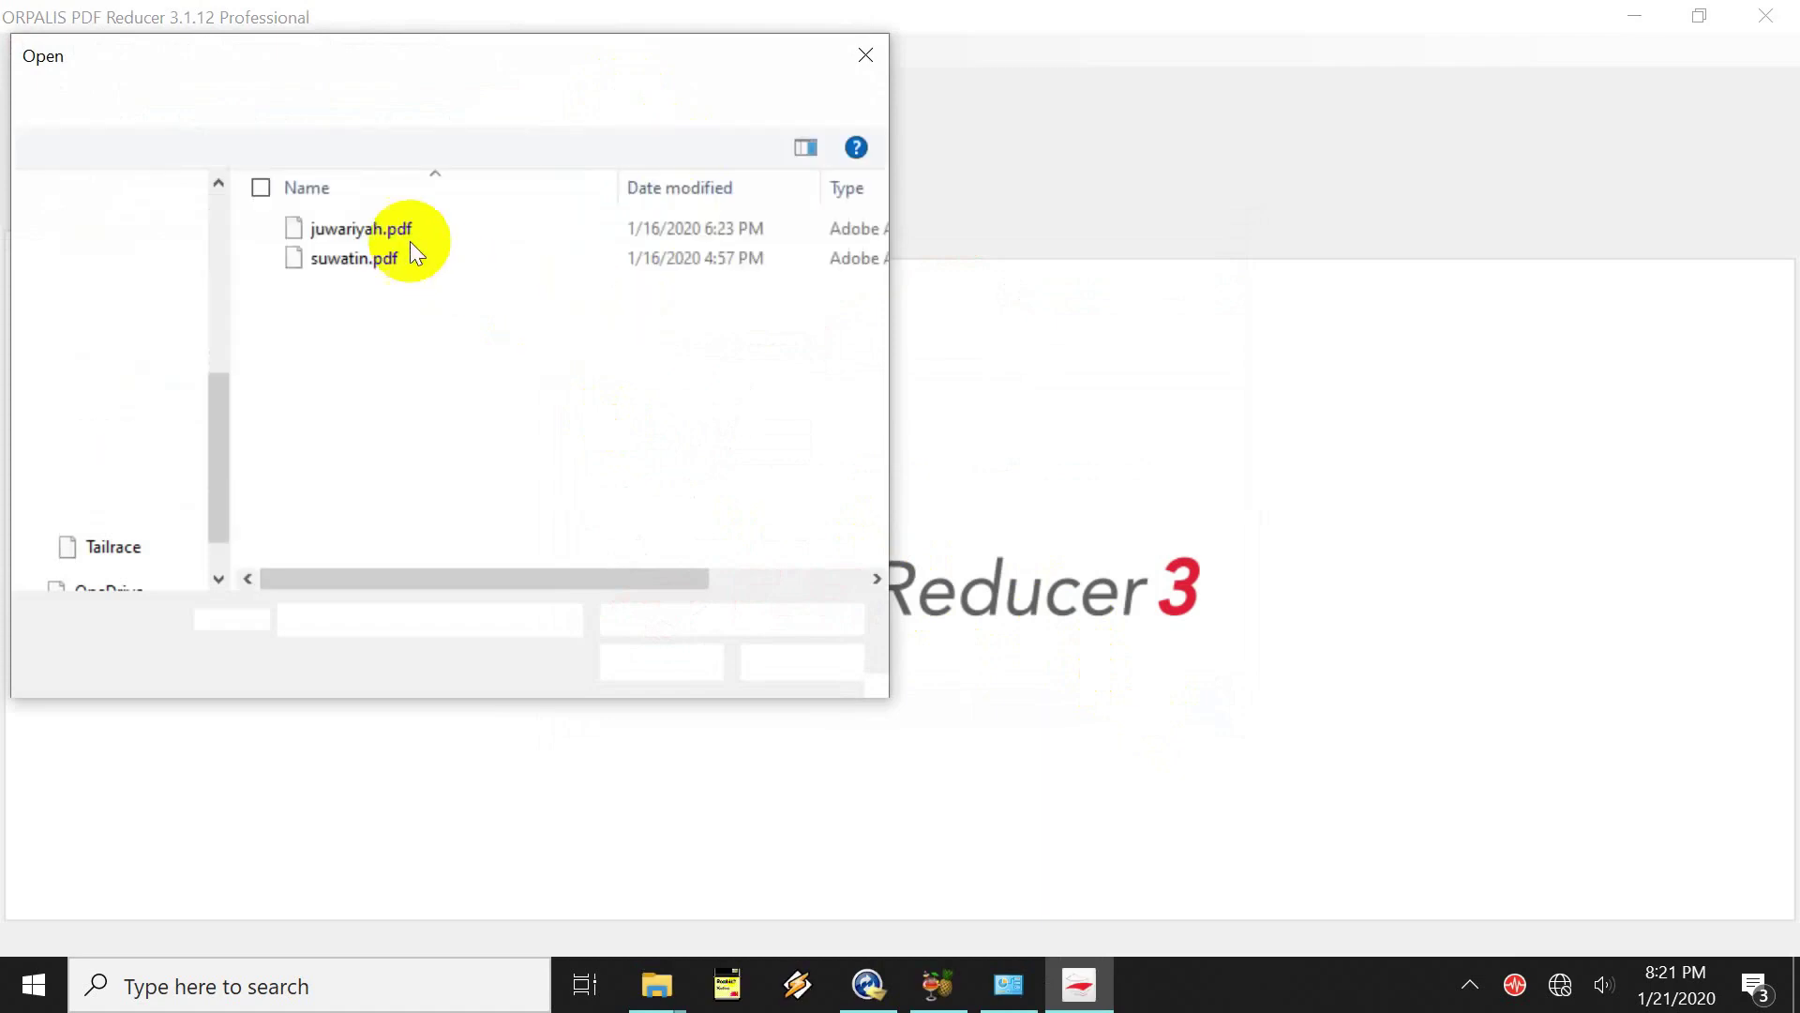
left_click(611, 582)
left_click_drag(610, 582, 474, 511)
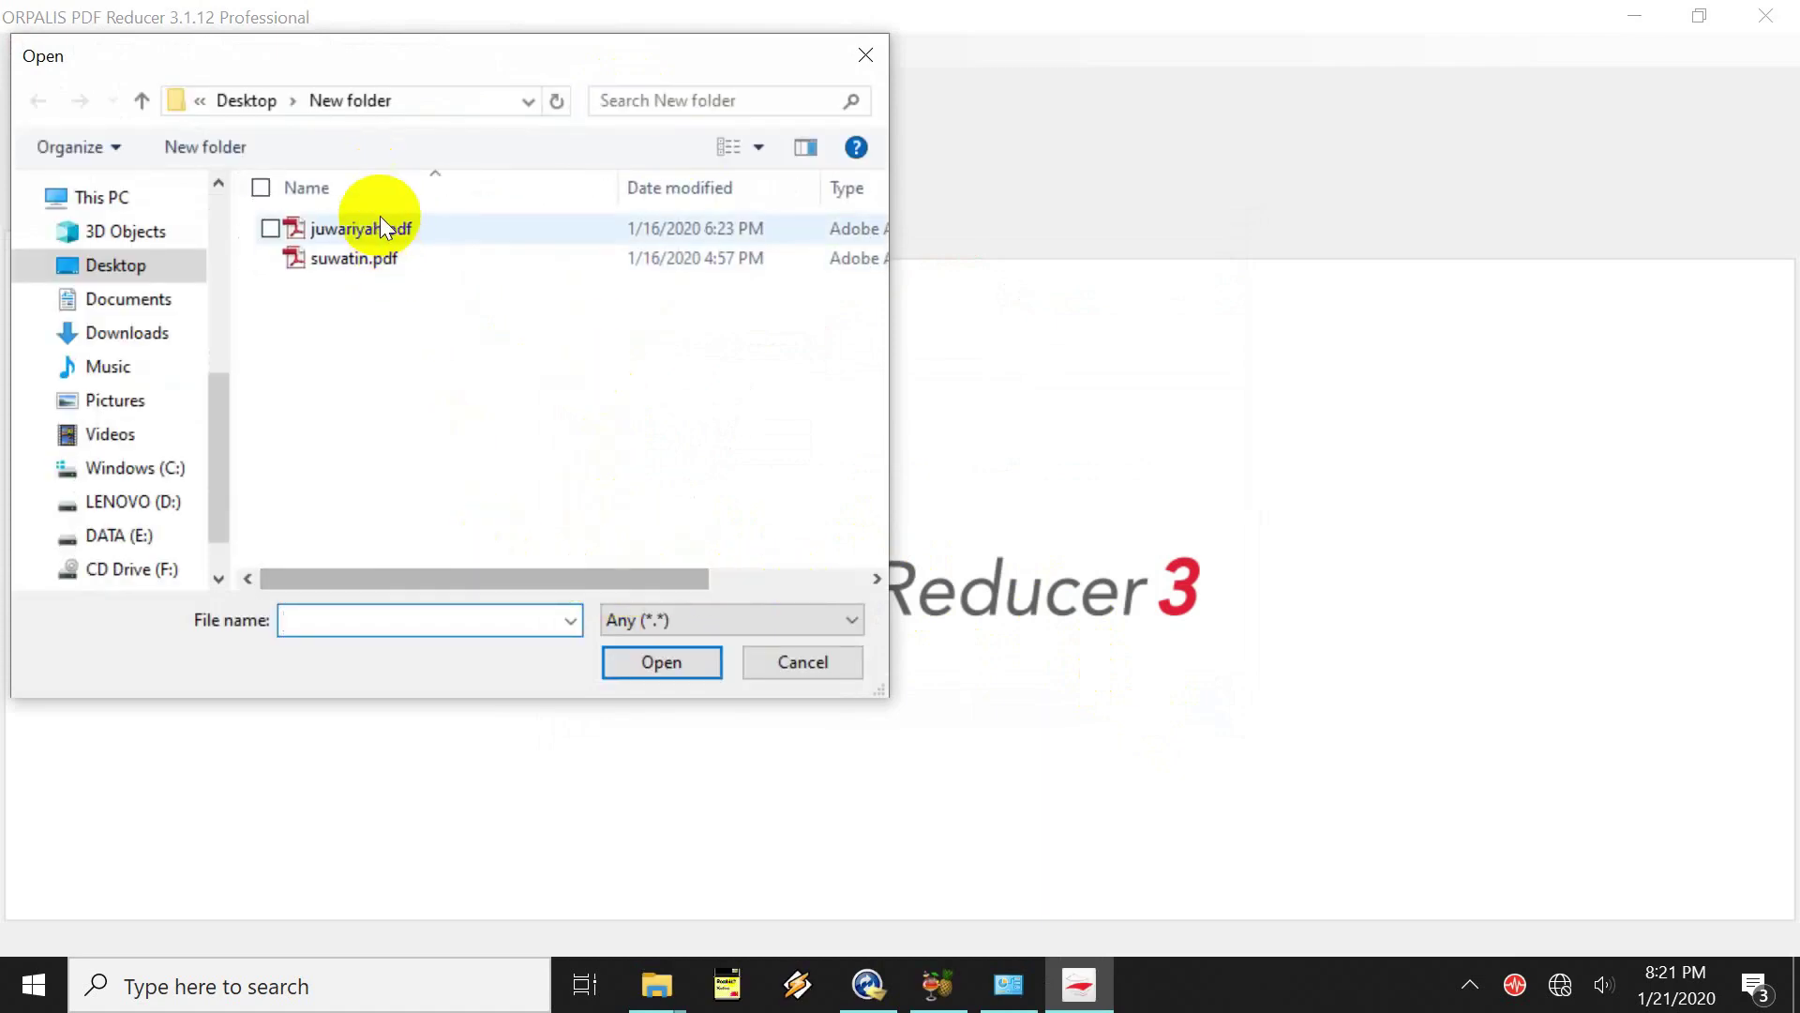
left_click(377, 225)
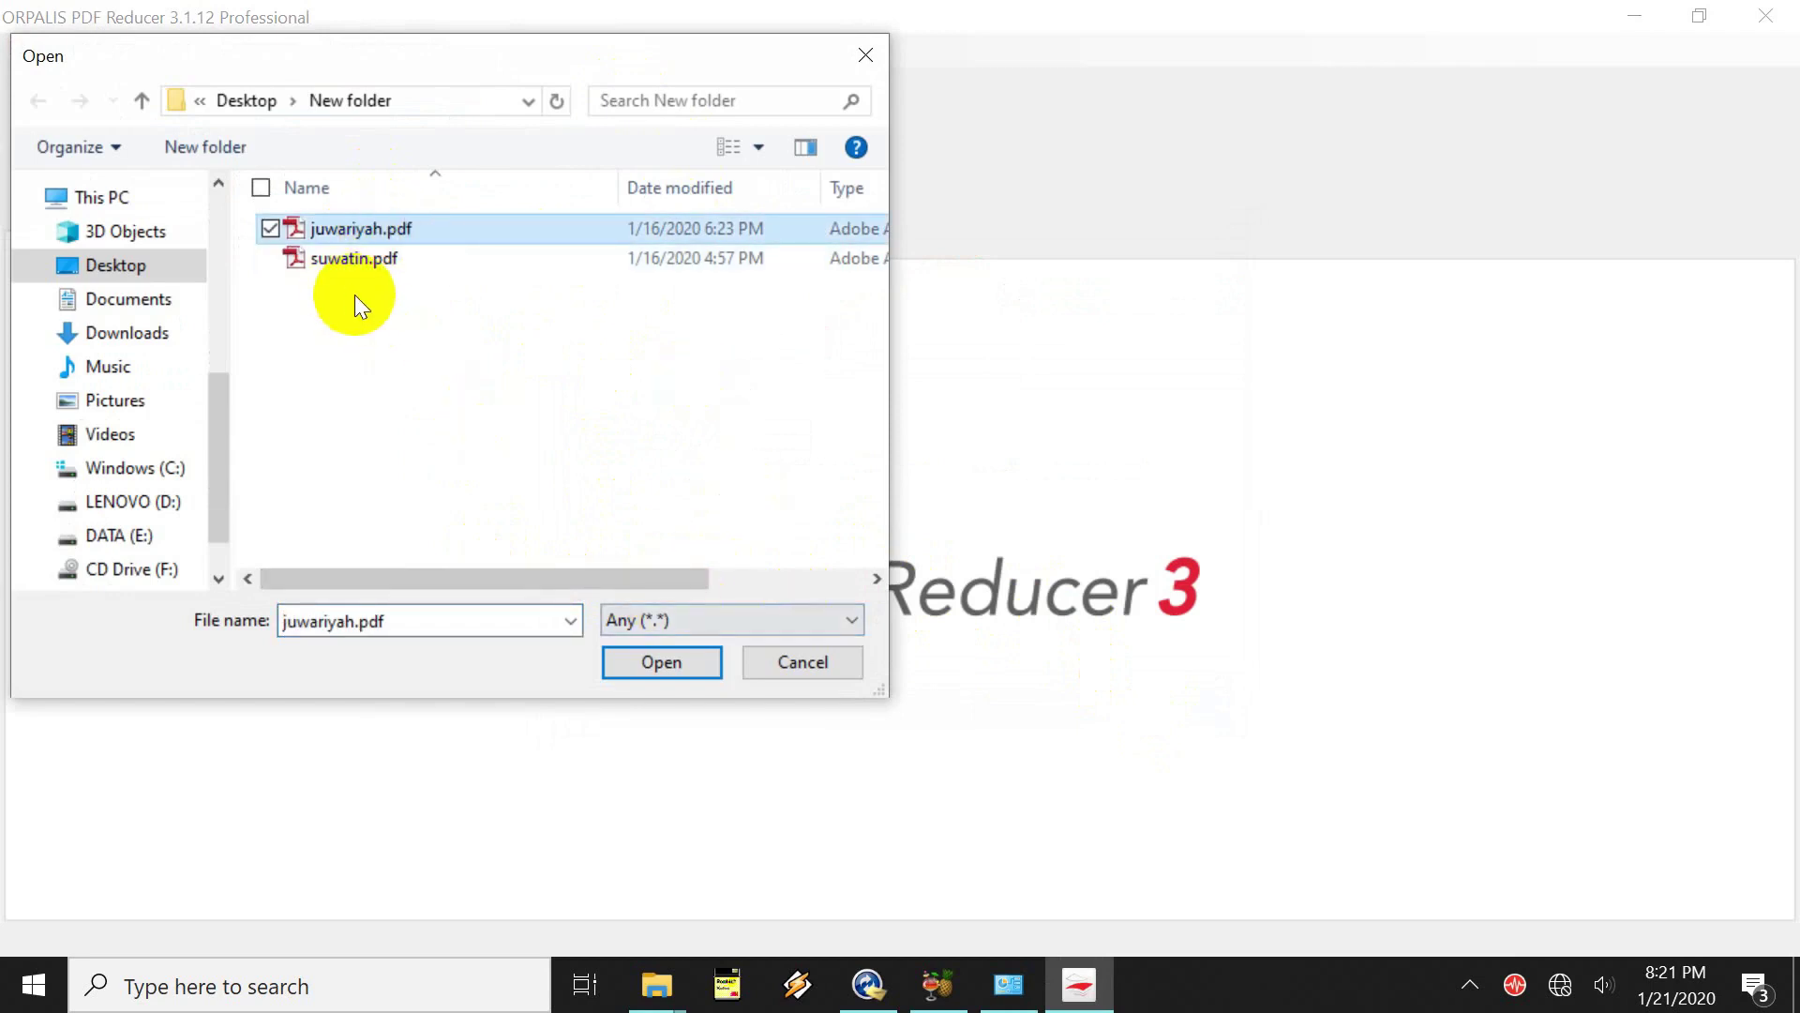
left_click(661, 658)
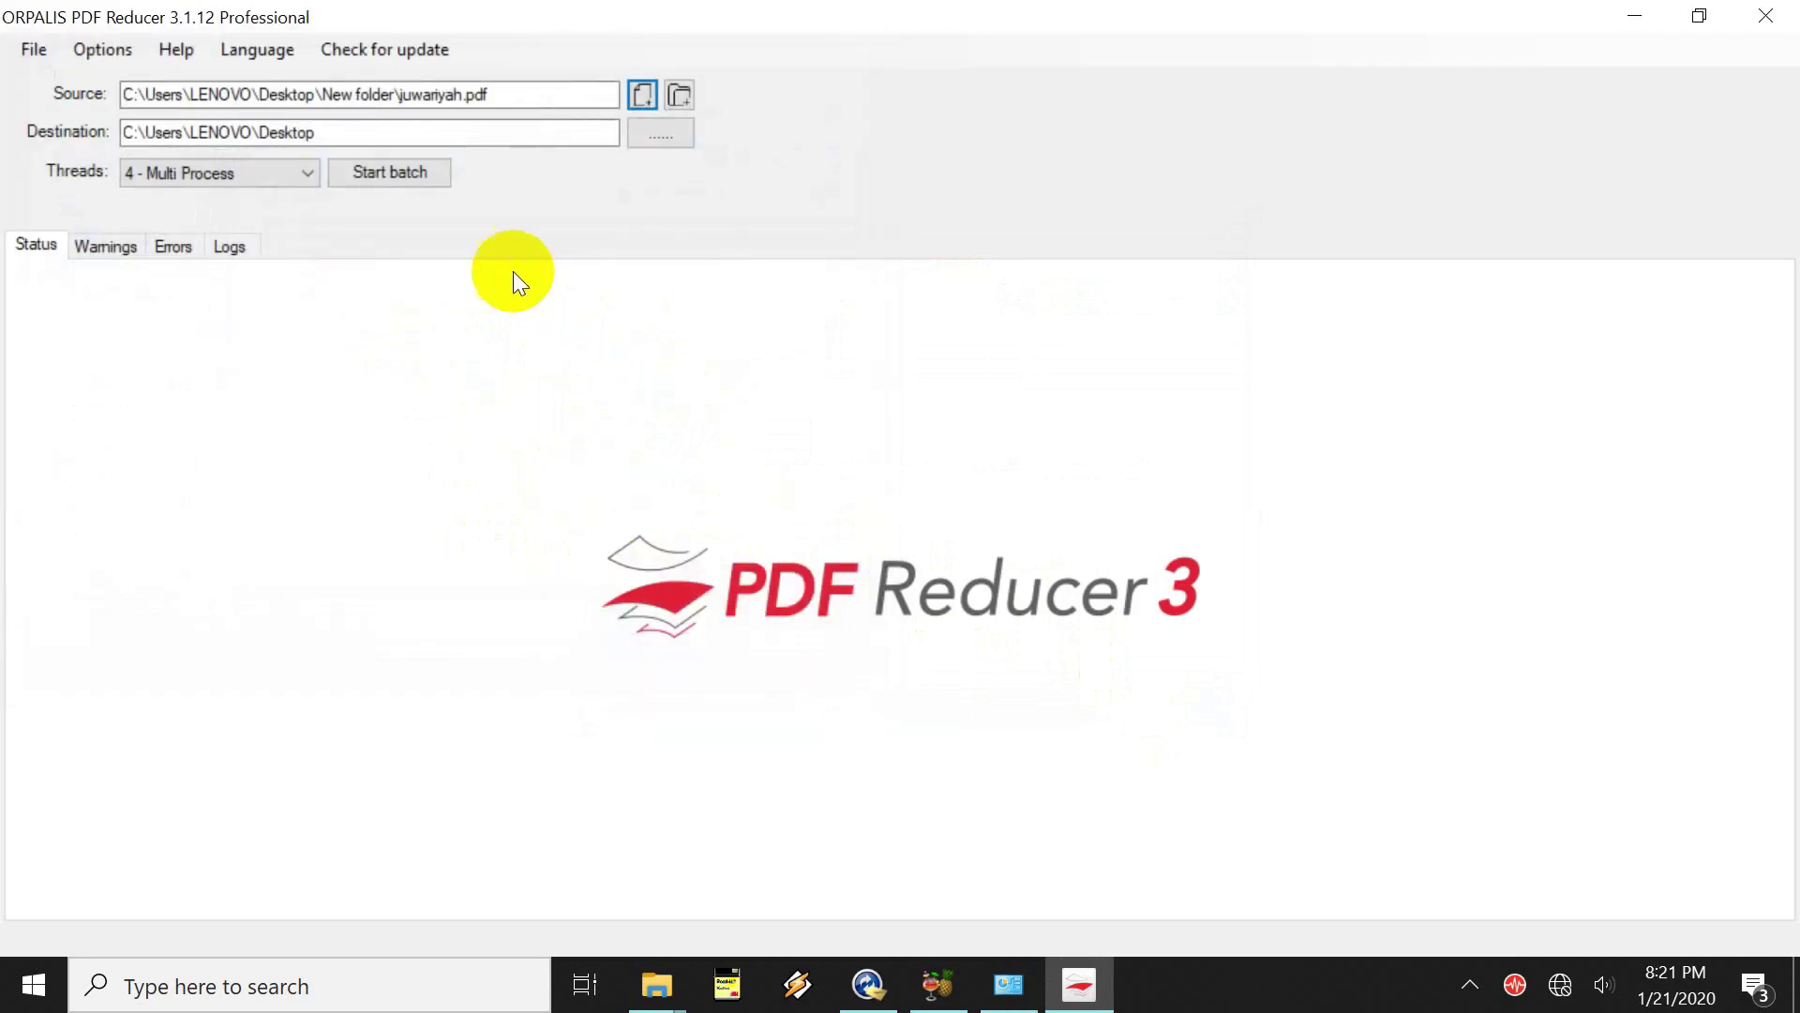
Set the destination folder to Desktop and check the desktop's contents before returning to PDF Reducer
left_click(659, 136)
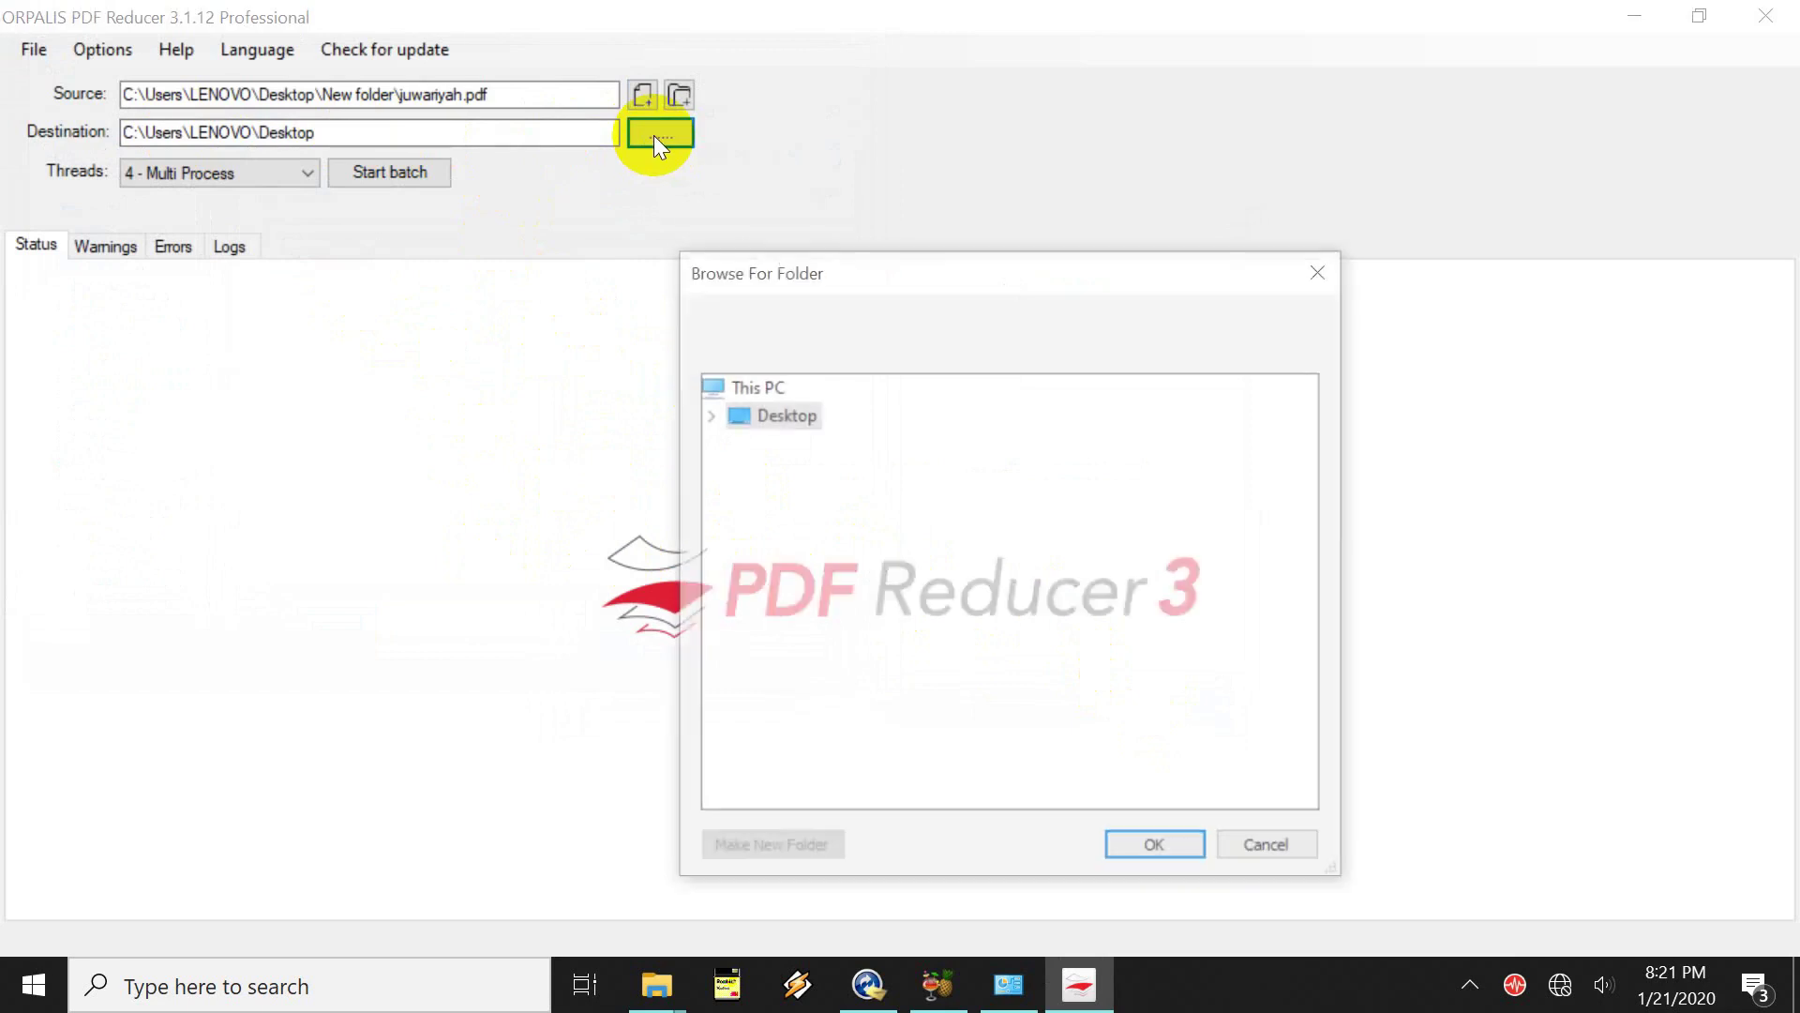
double_click(741, 442)
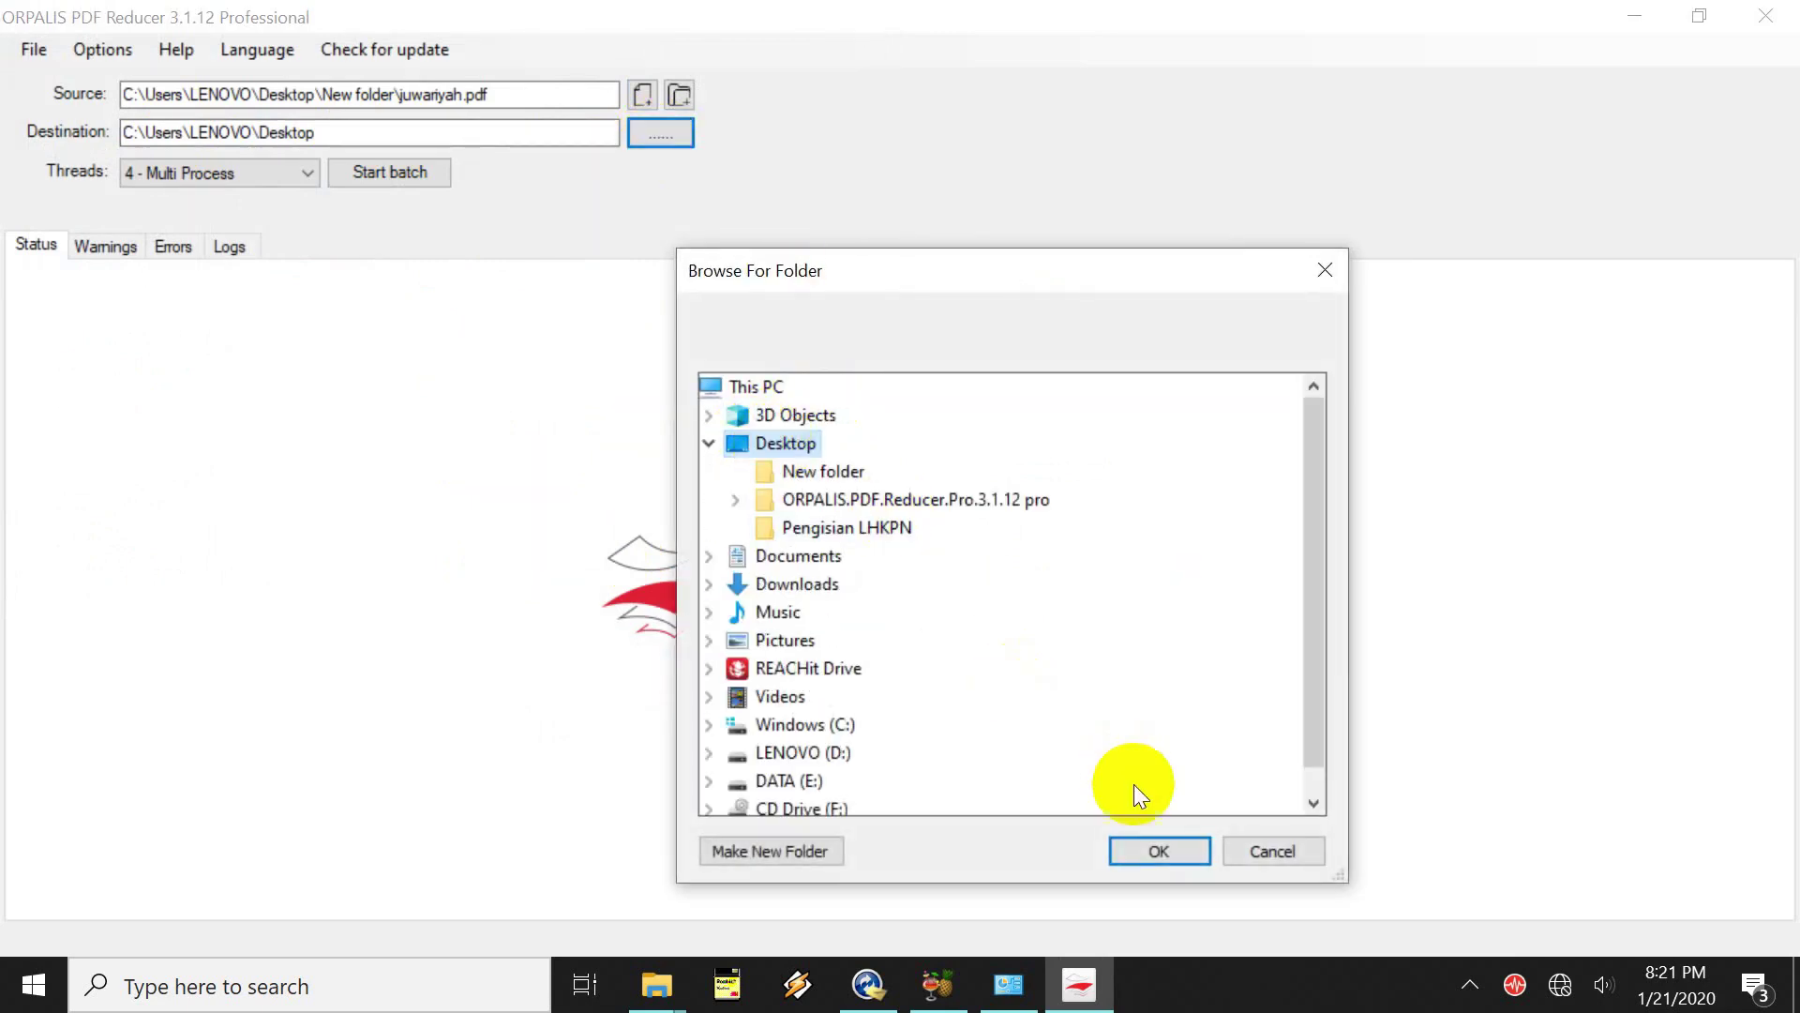
left_click(1146, 850)
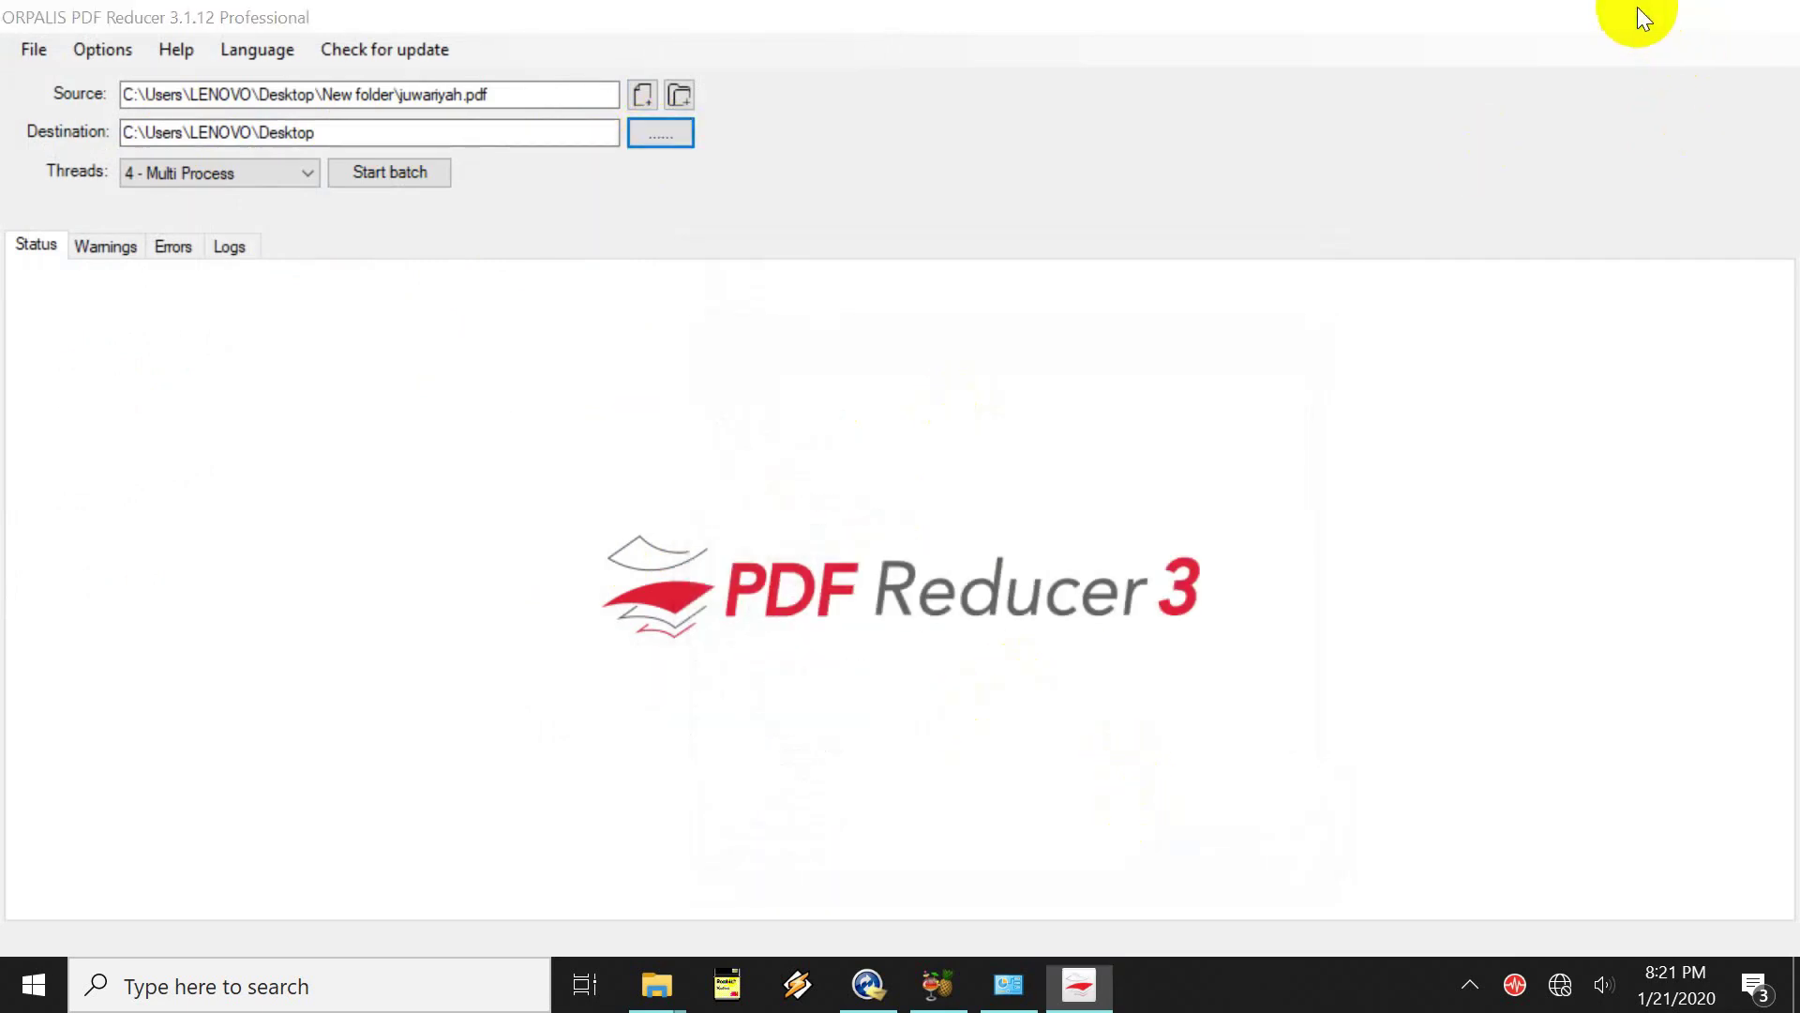
left_click(1637, 14)
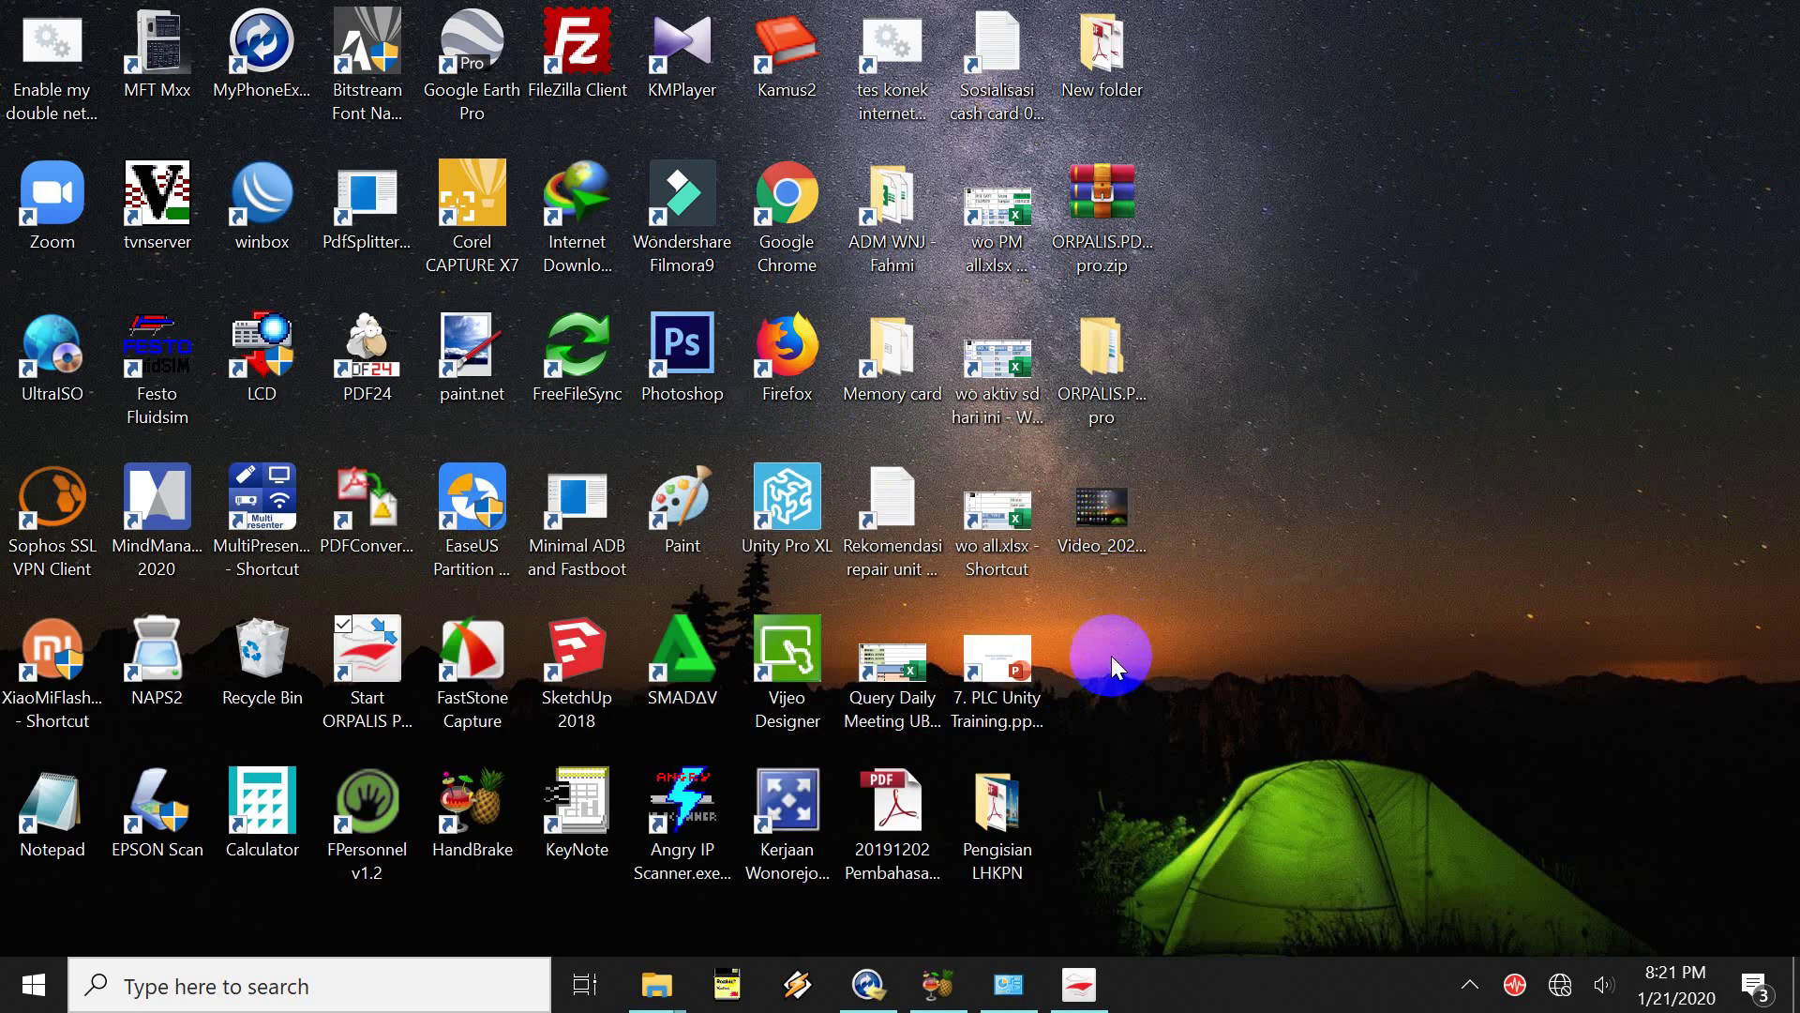
left_click(1079, 982)
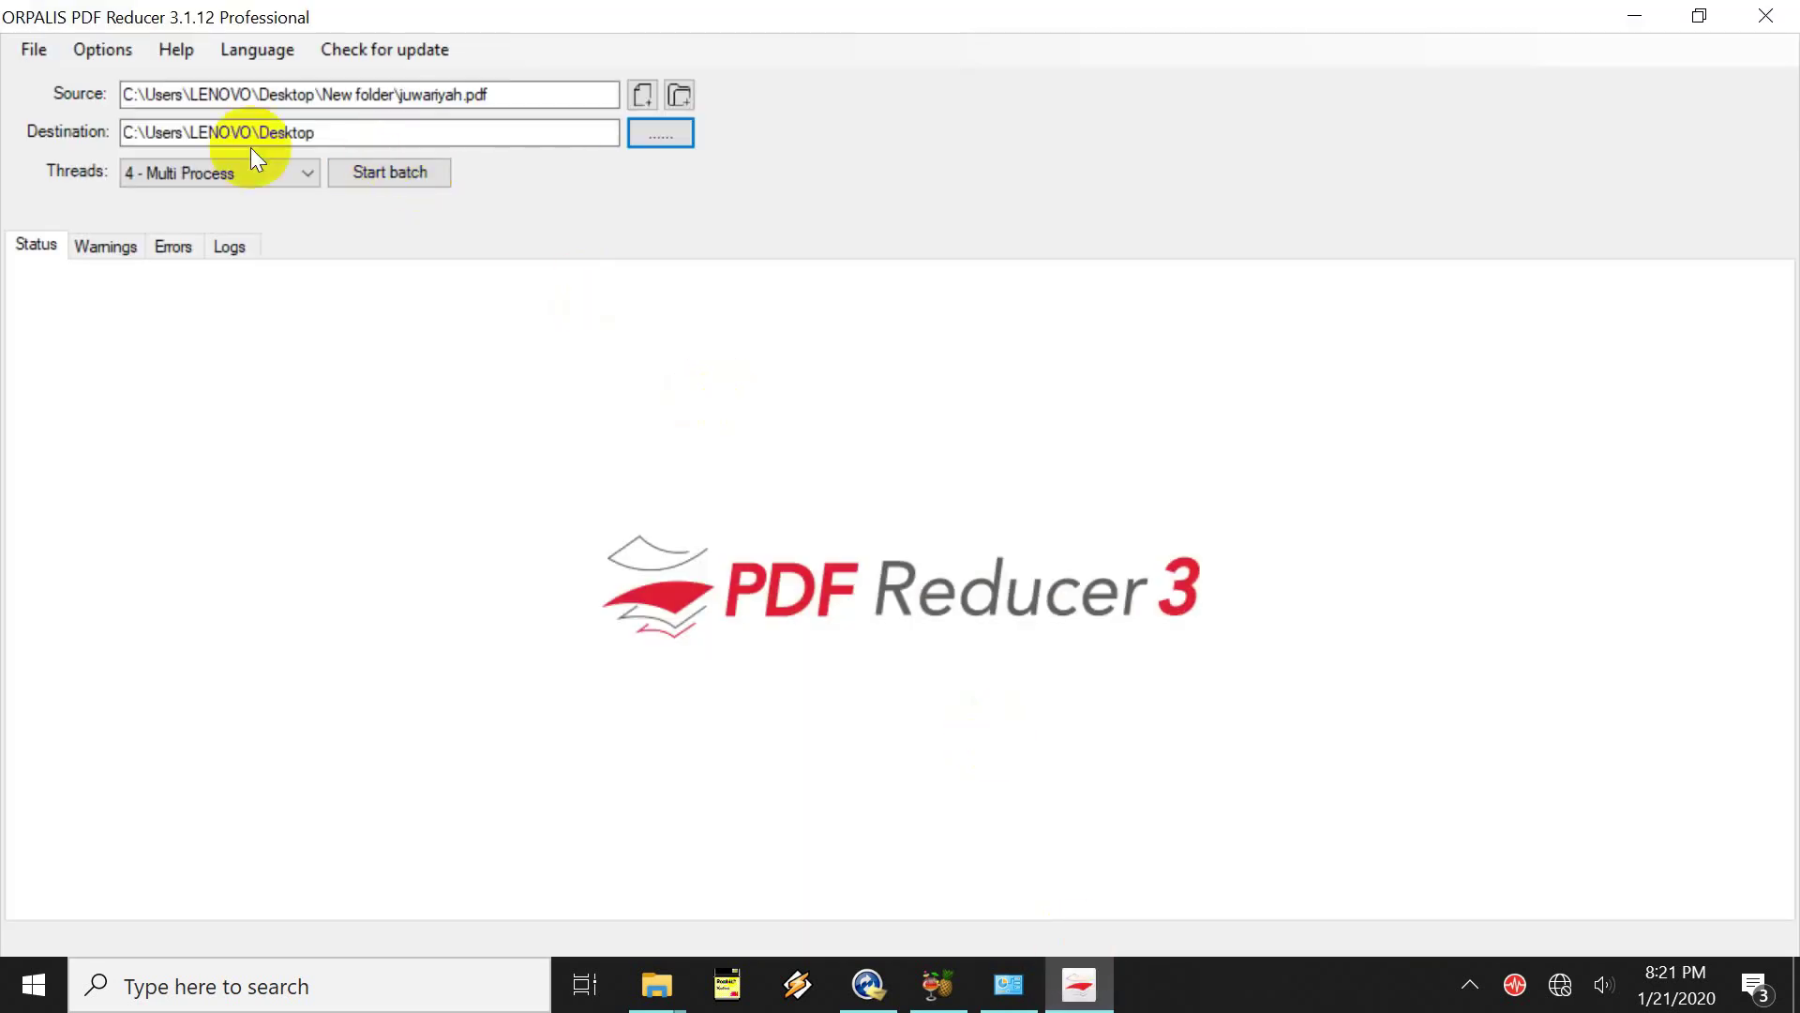
Run the reduction batch with 4 - Multi Process threads, dismiss the completion message and minimize the program
left_click(428, 171)
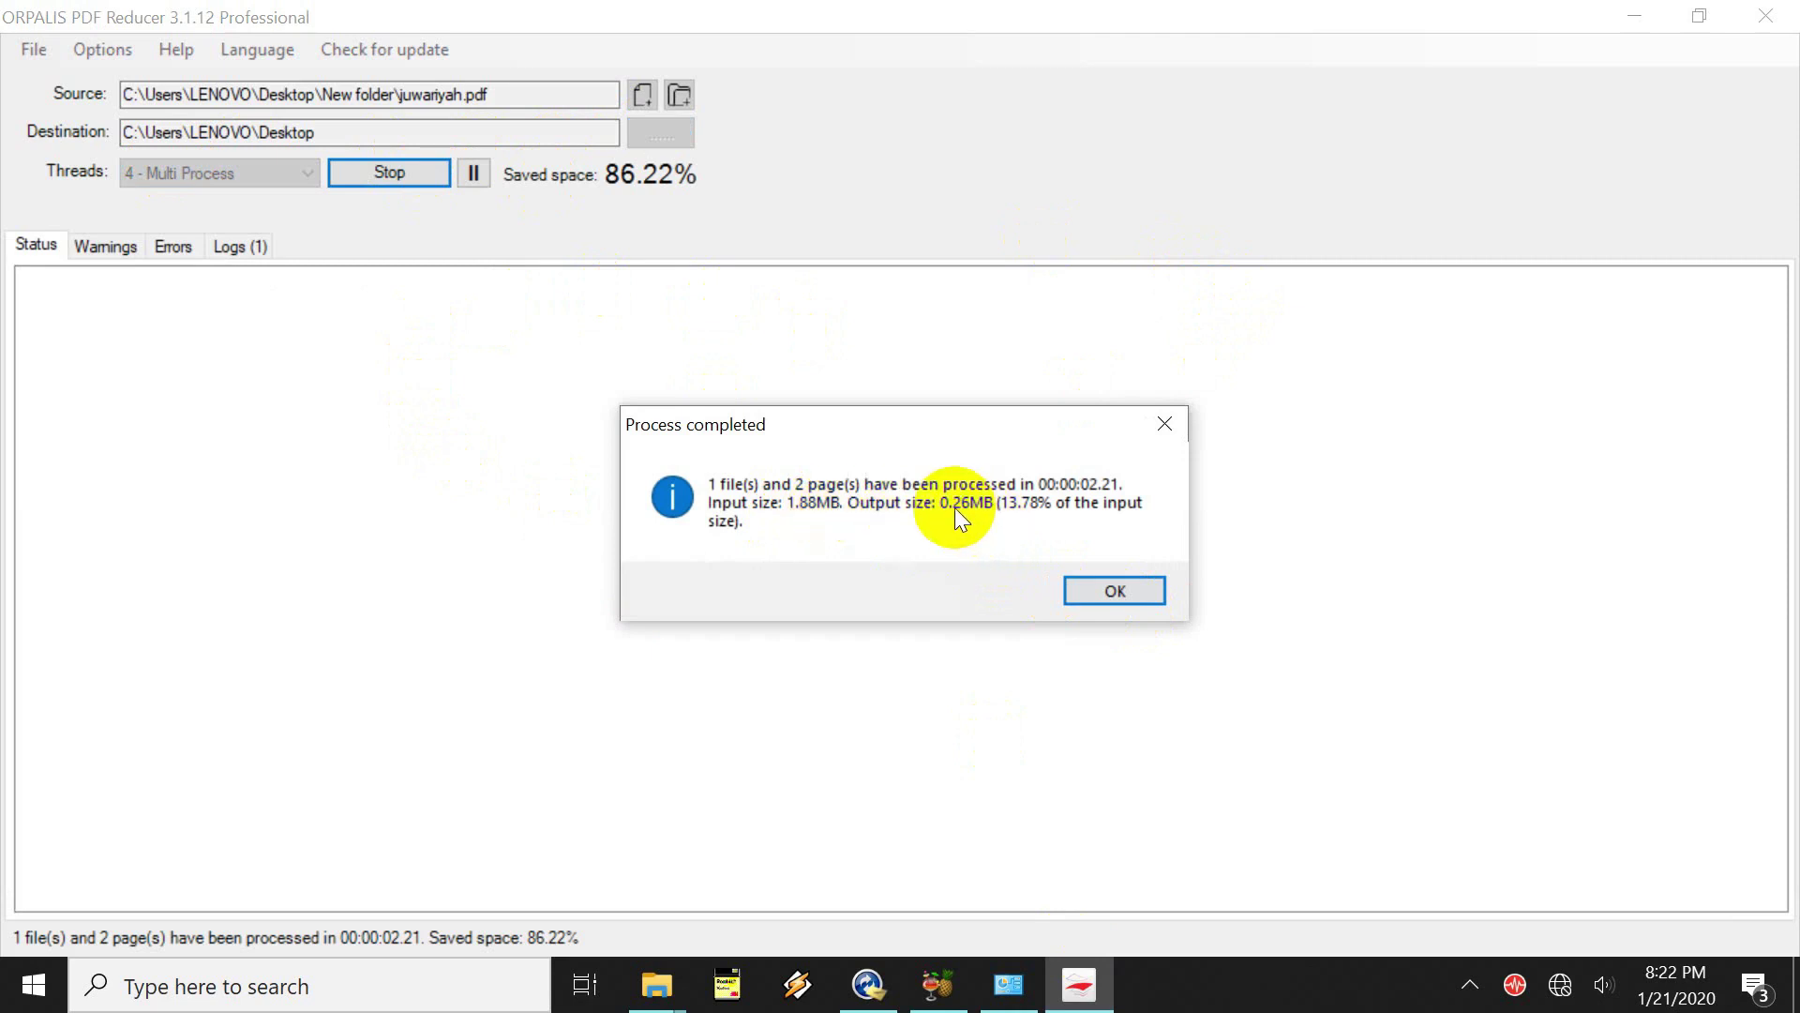
left_click(1134, 596)
left_click(1628, 13)
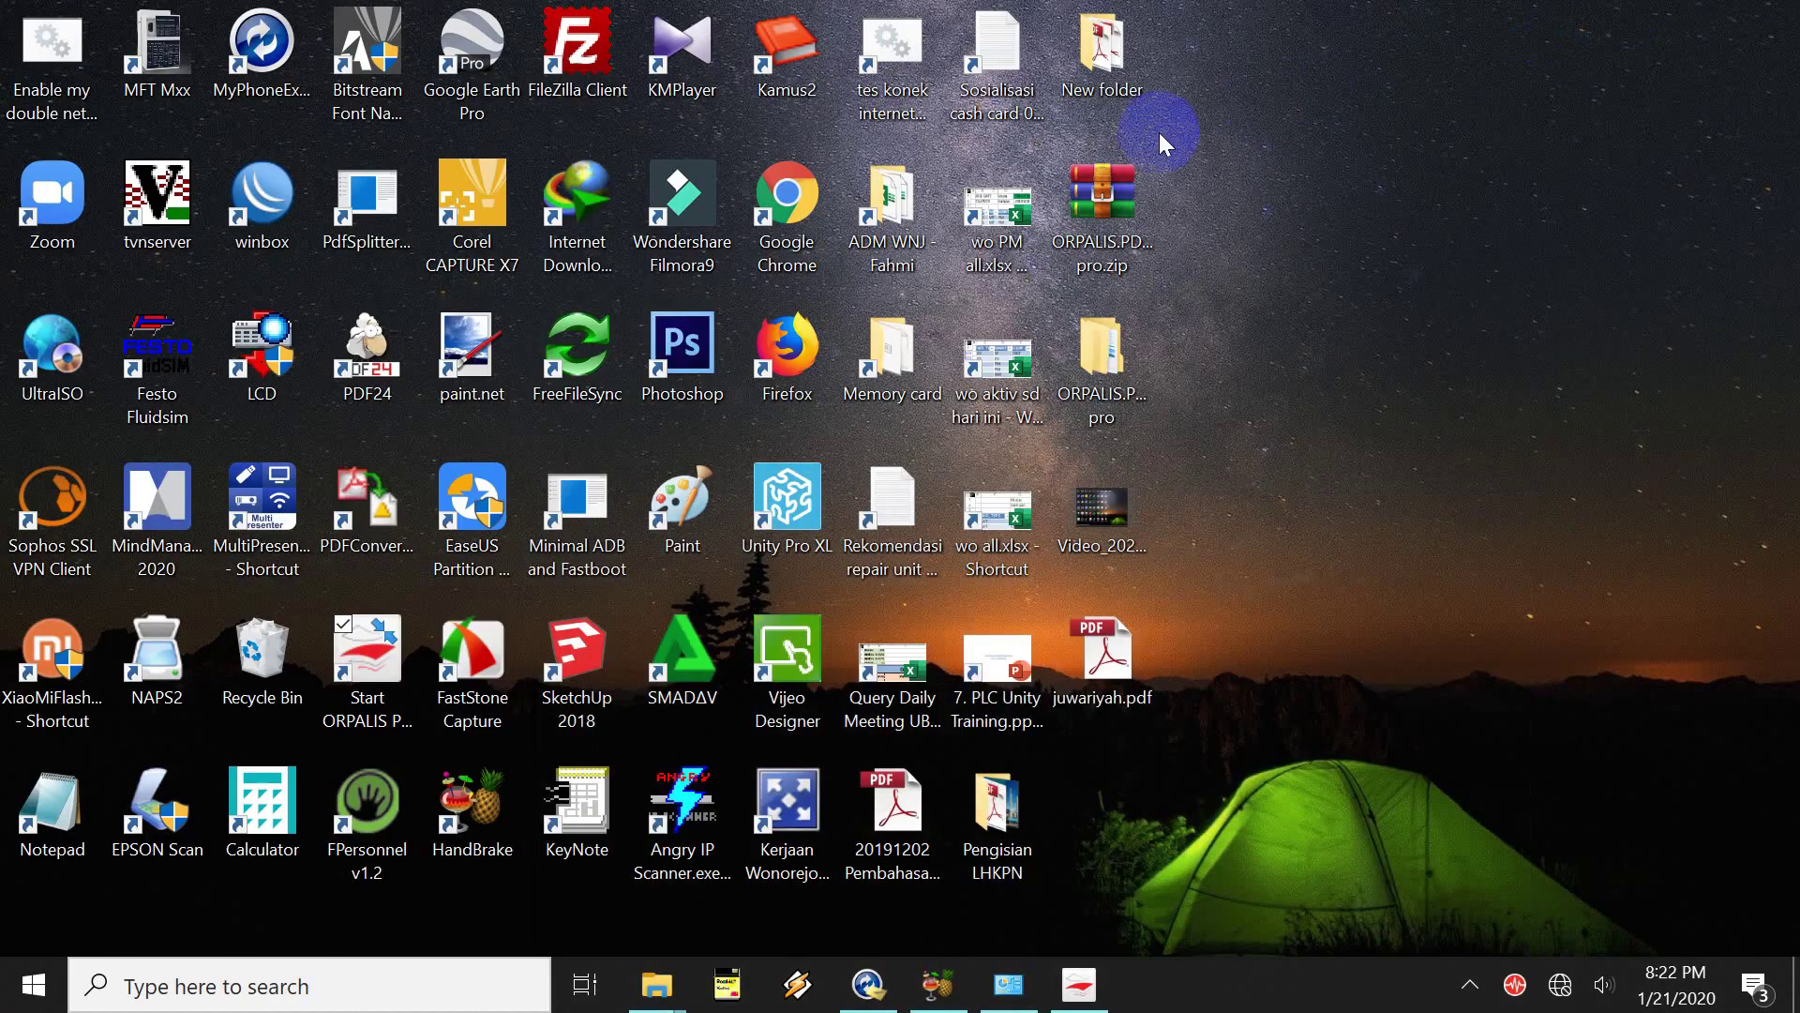
Check the original PDF's file size in its properties inside New folder, and minimize the folder
double_click(1104, 56)
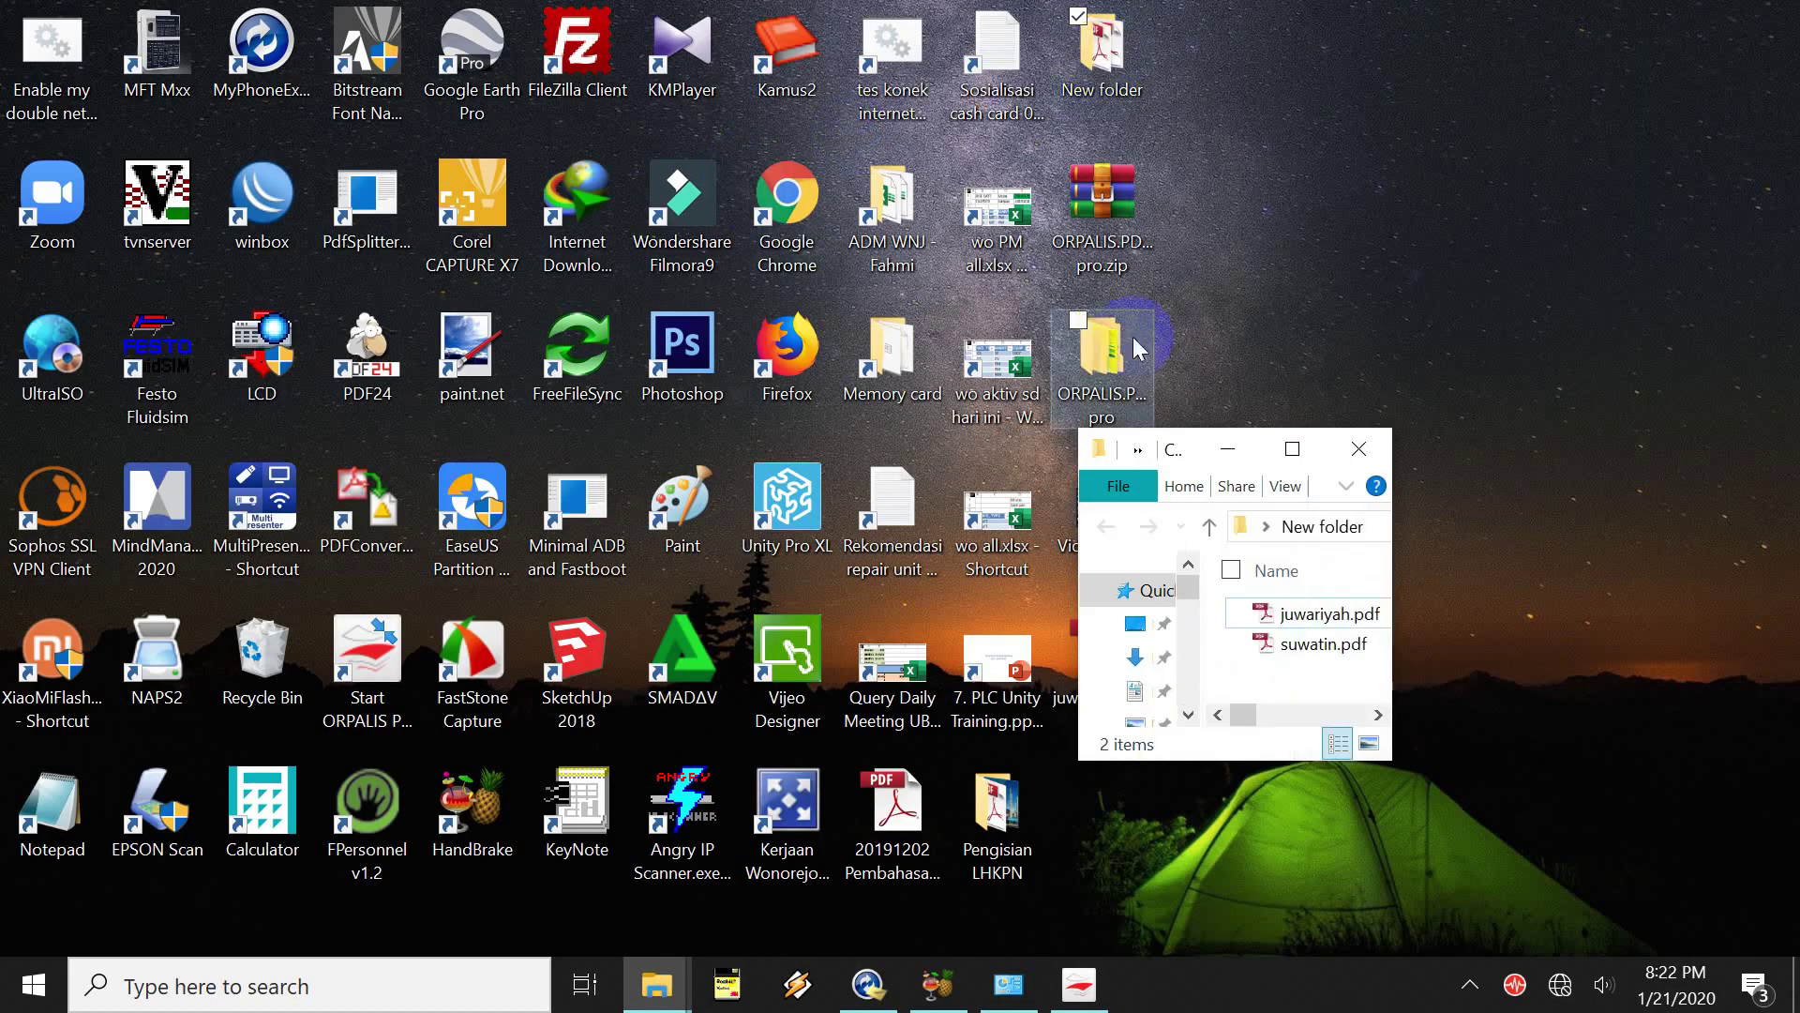
double_click(1278, 448)
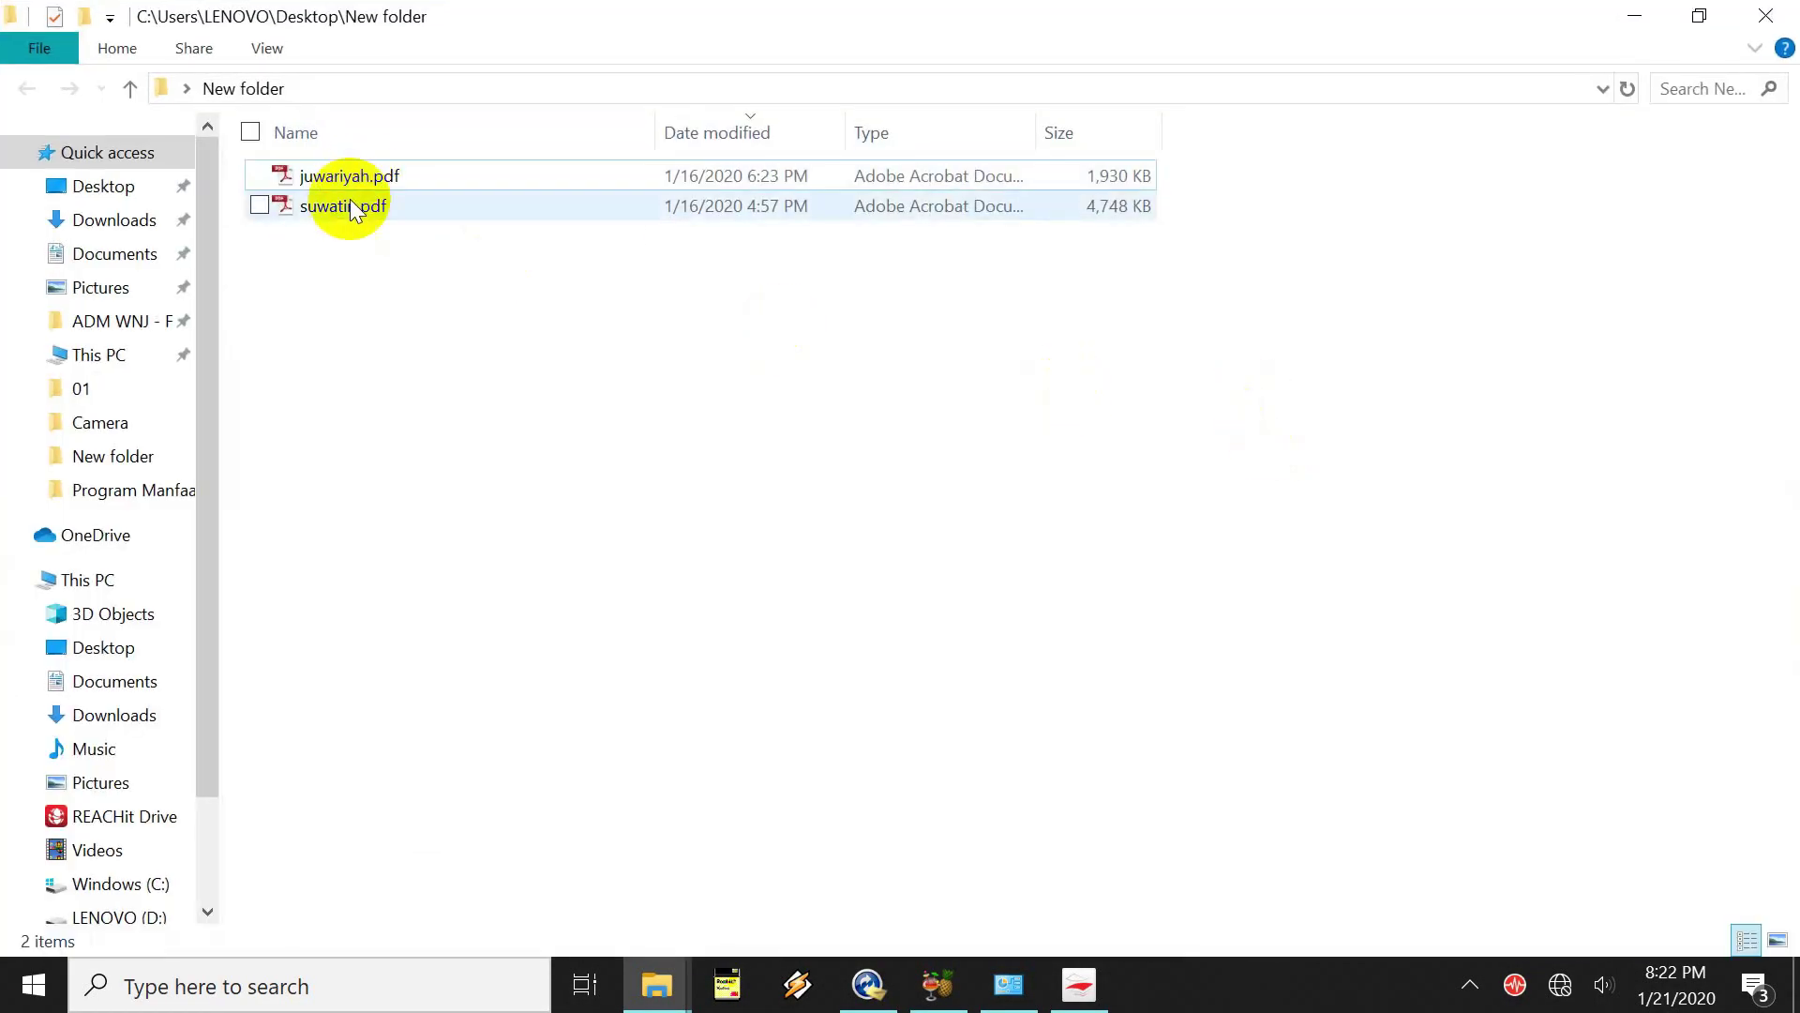
left_click(364, 184)
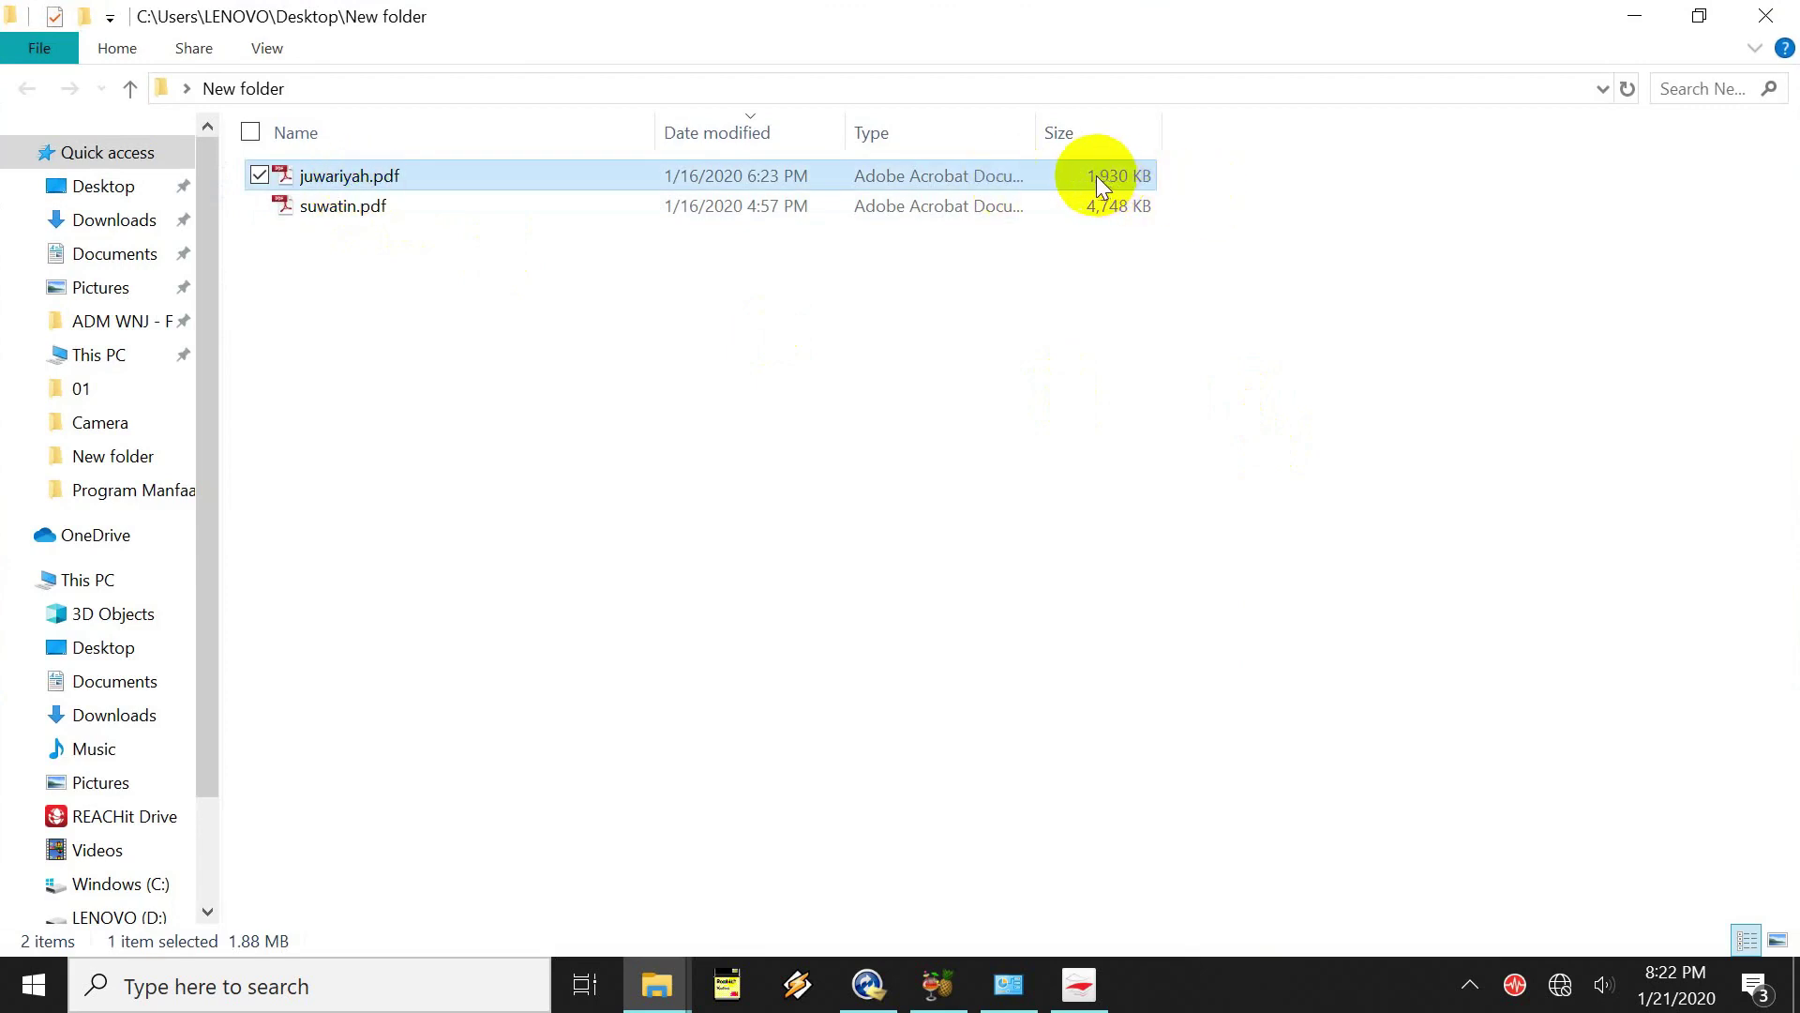
right_click(367, 170)
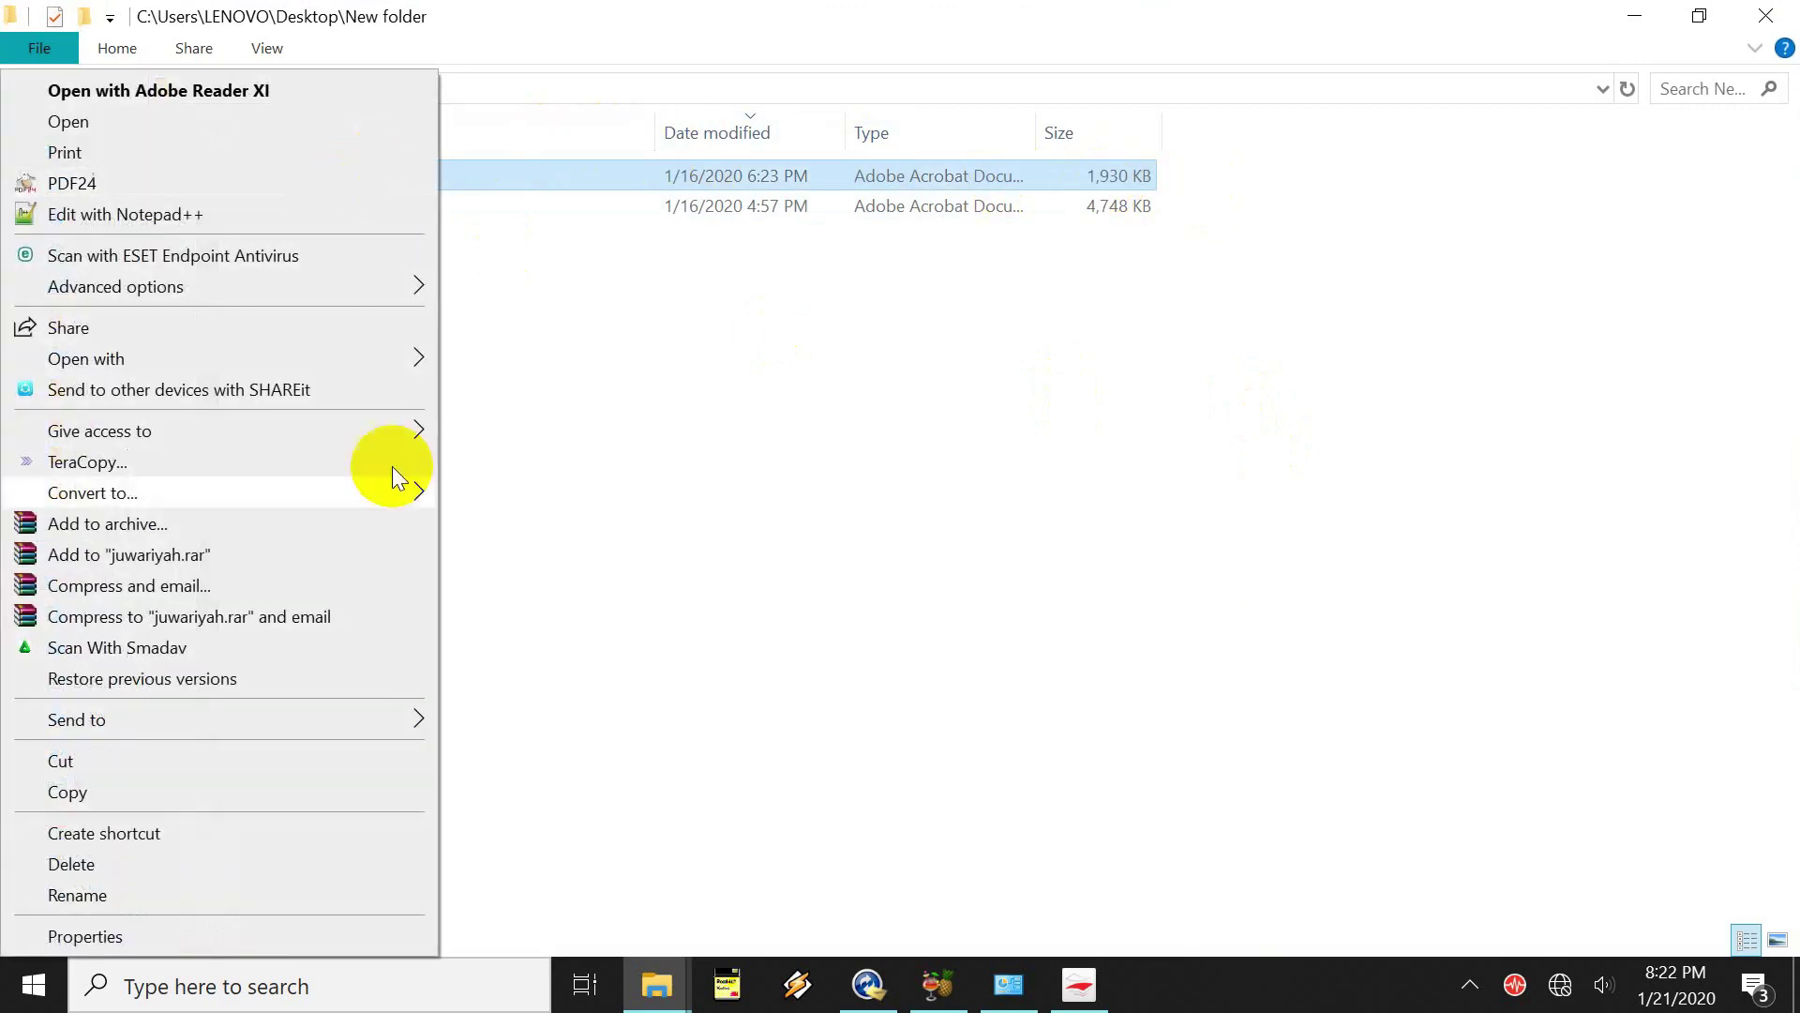
left_click(326, 937)
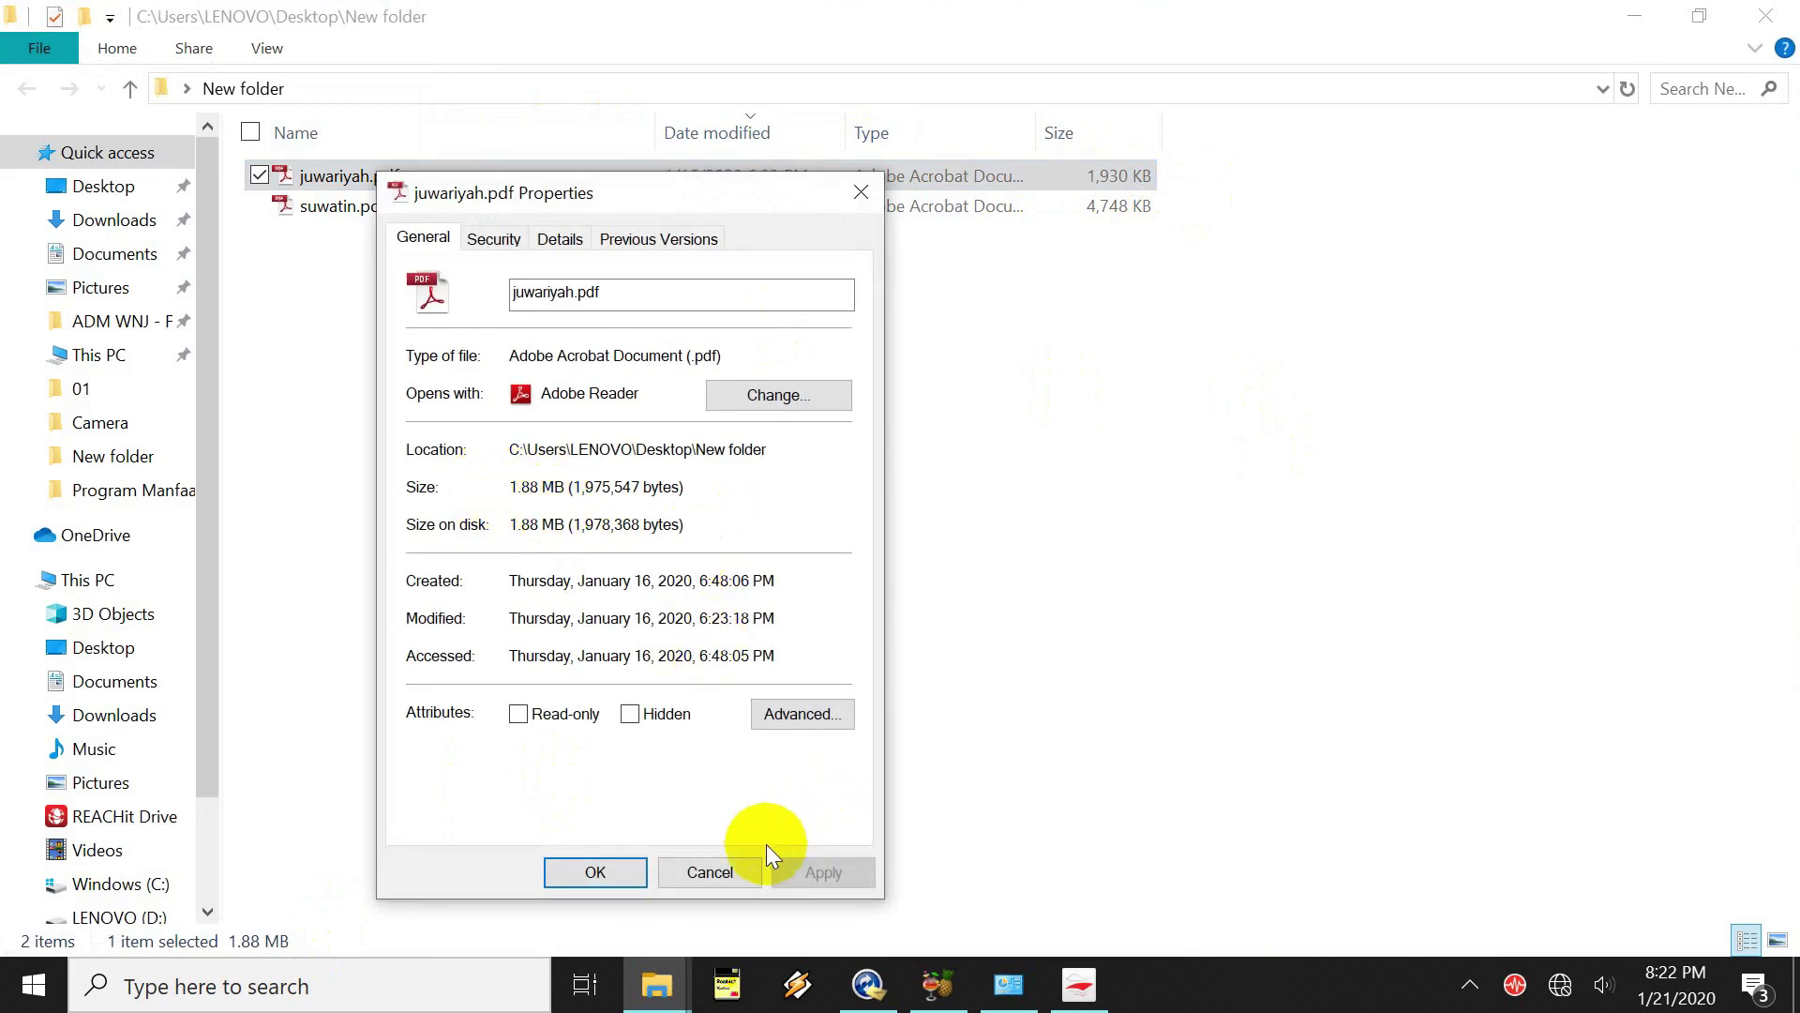
left_click(734, 863)
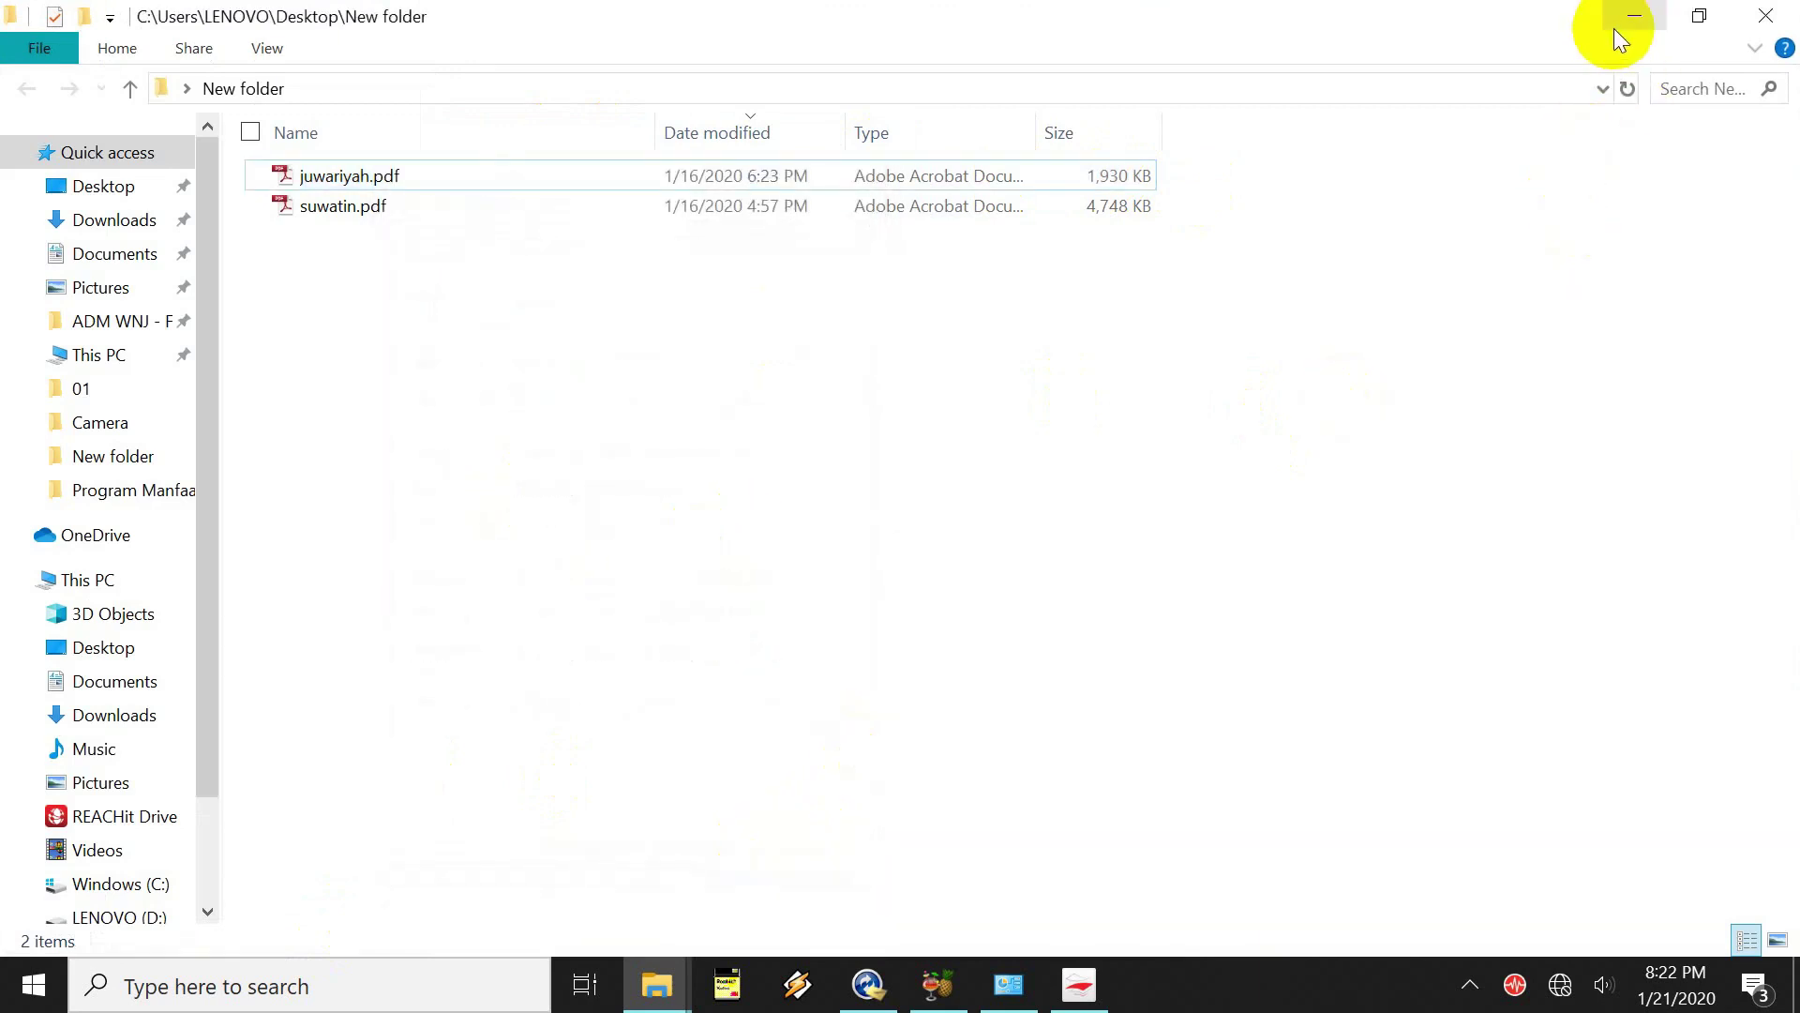
left_click(1632, 17)
Check the file size of the reduced PDF on the desktop in its properties
left_click(1122, 649)
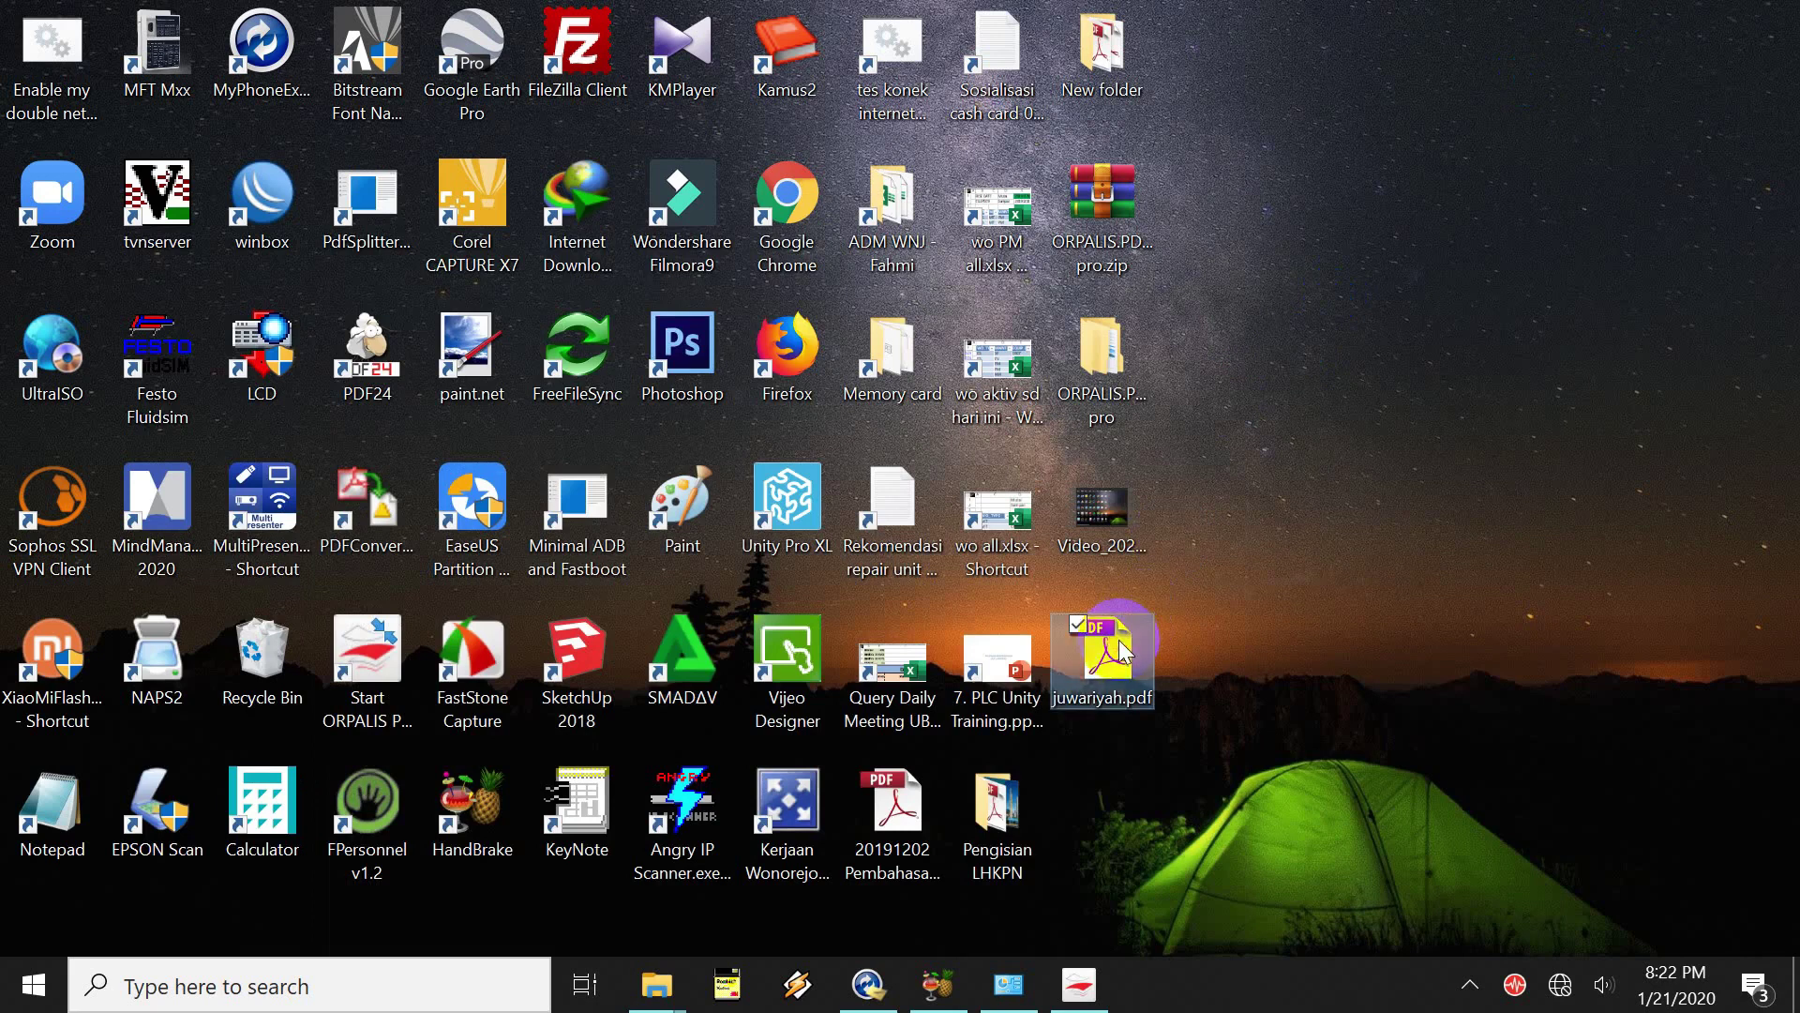
right_click(1122, 648)
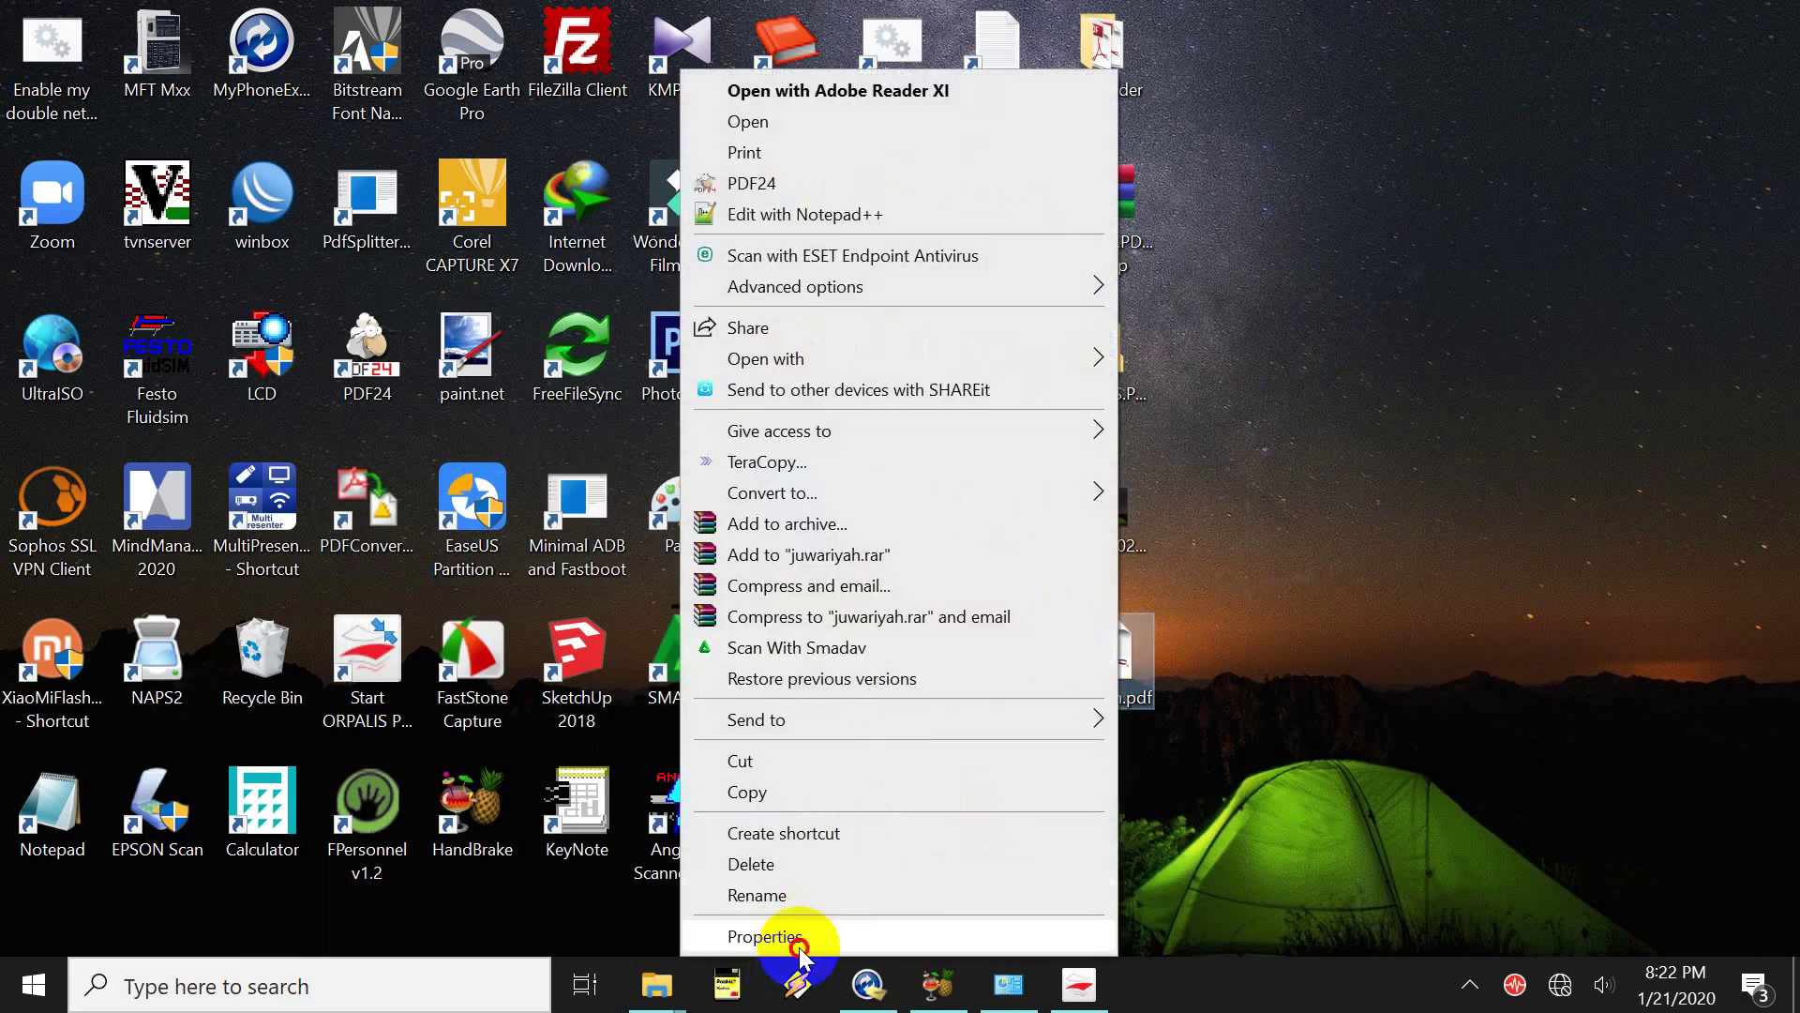
left_click(761, 932)
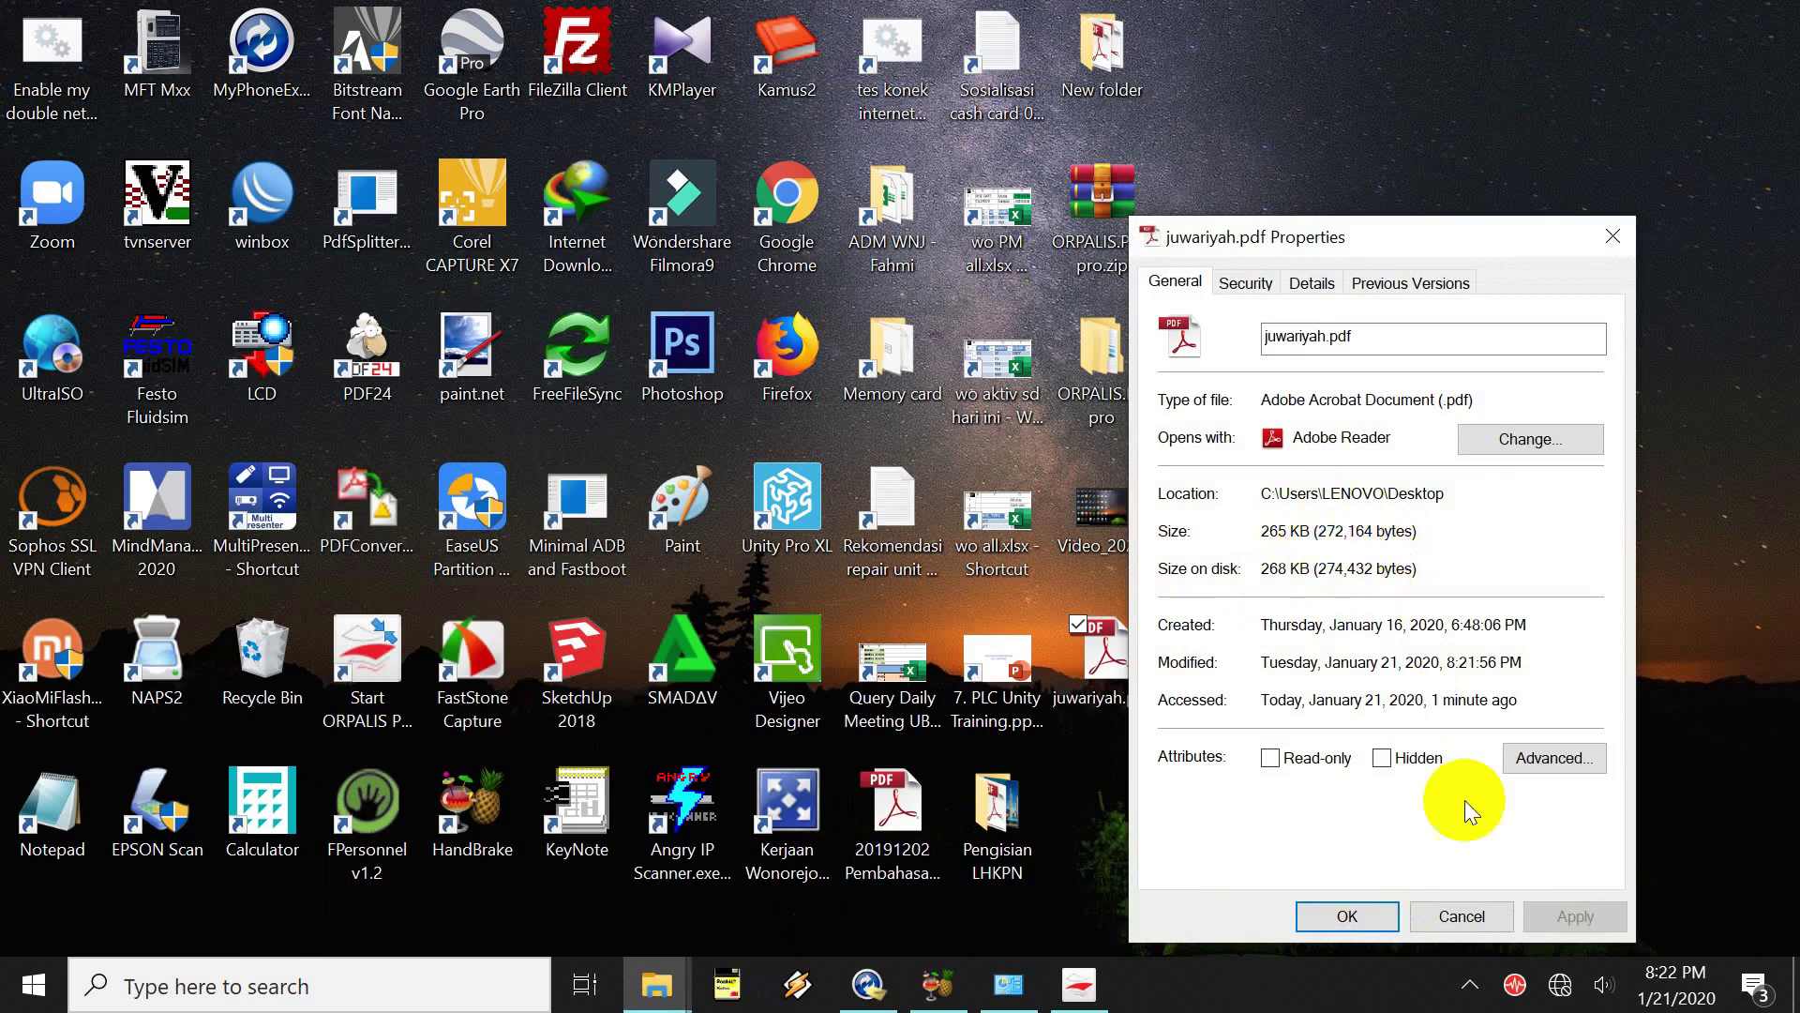
left_click(1465, 914)
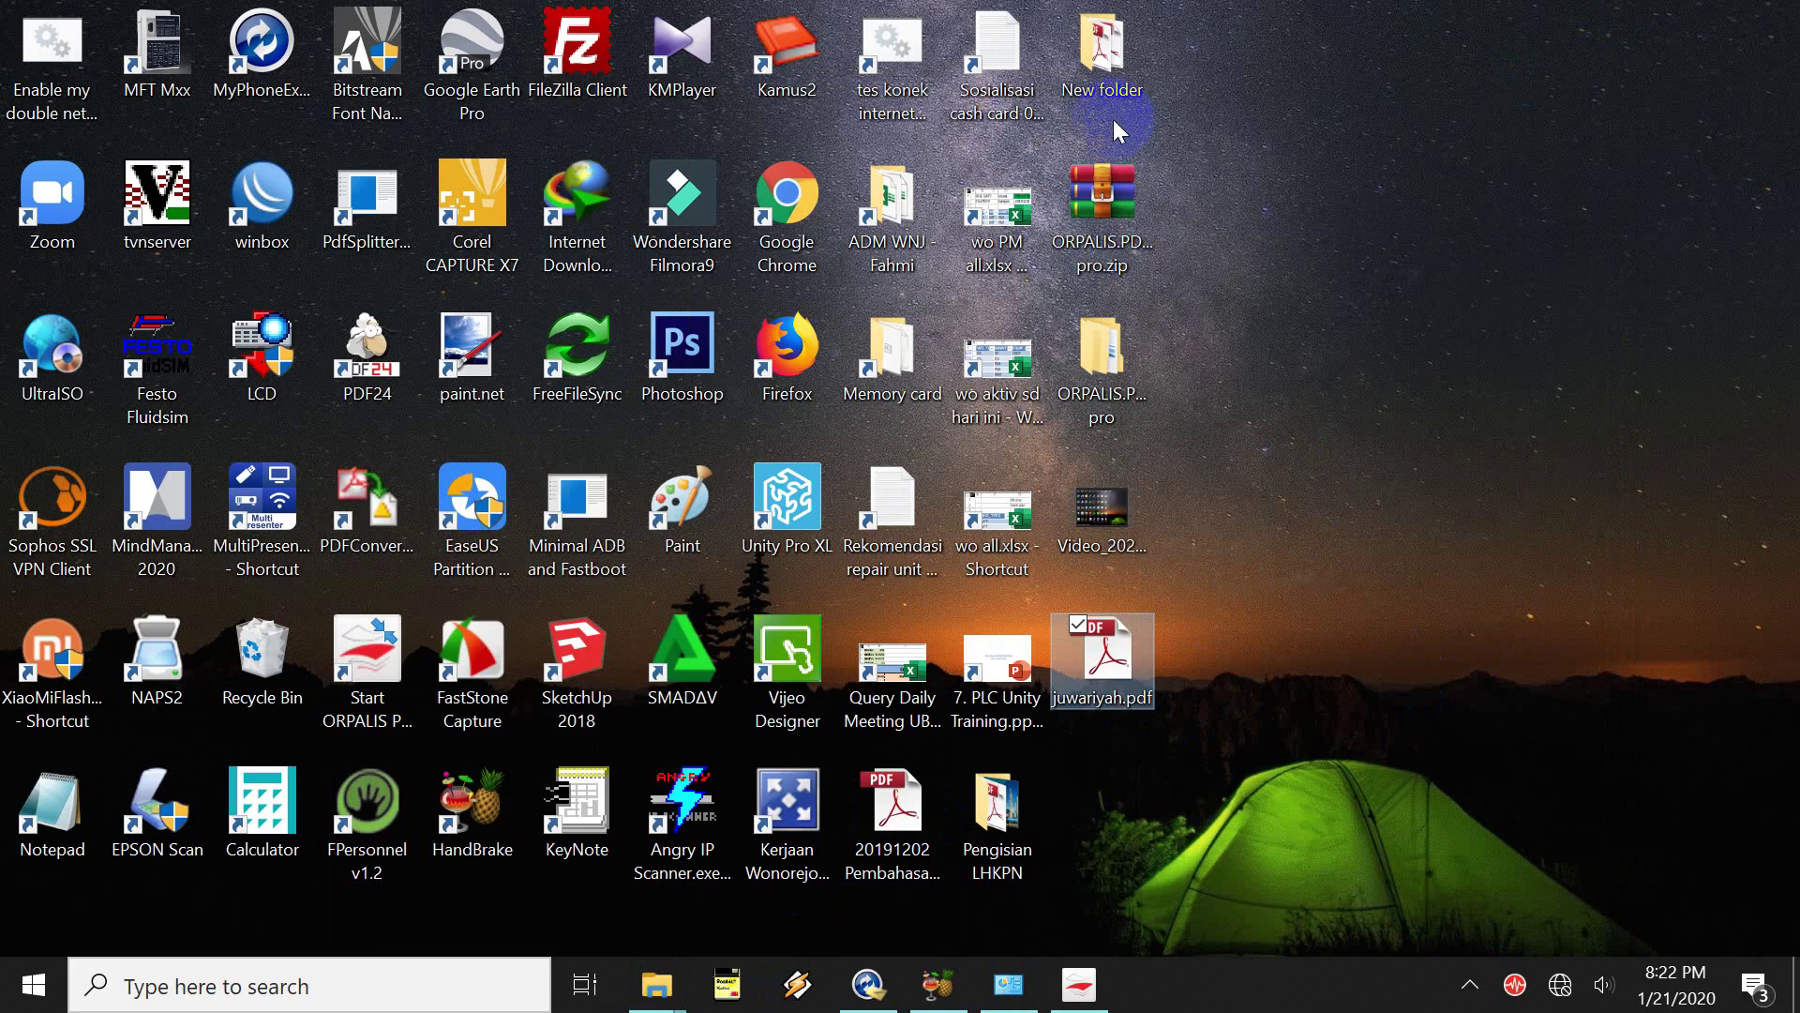
Open the original PDF from New folder in Adobe Reader to inspect its quality, and close it
double_click(1104, 93)
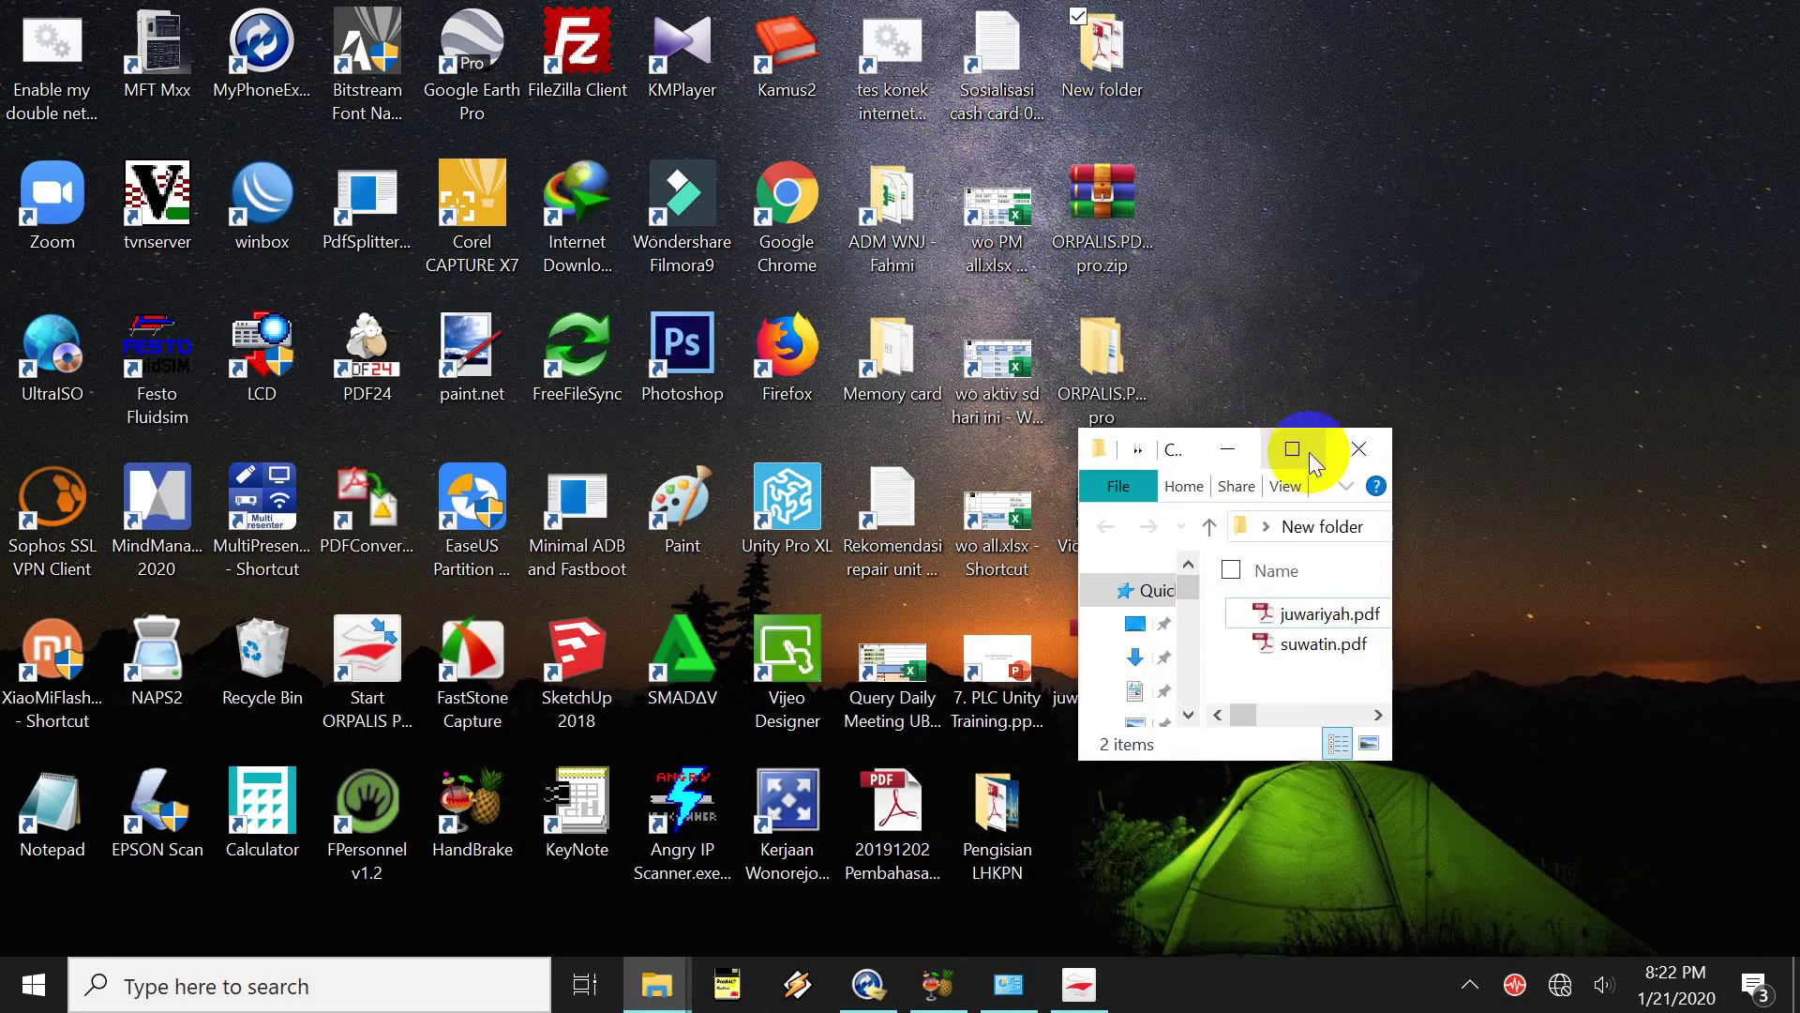
left_click(1312, 459)
left_click(373, 178)
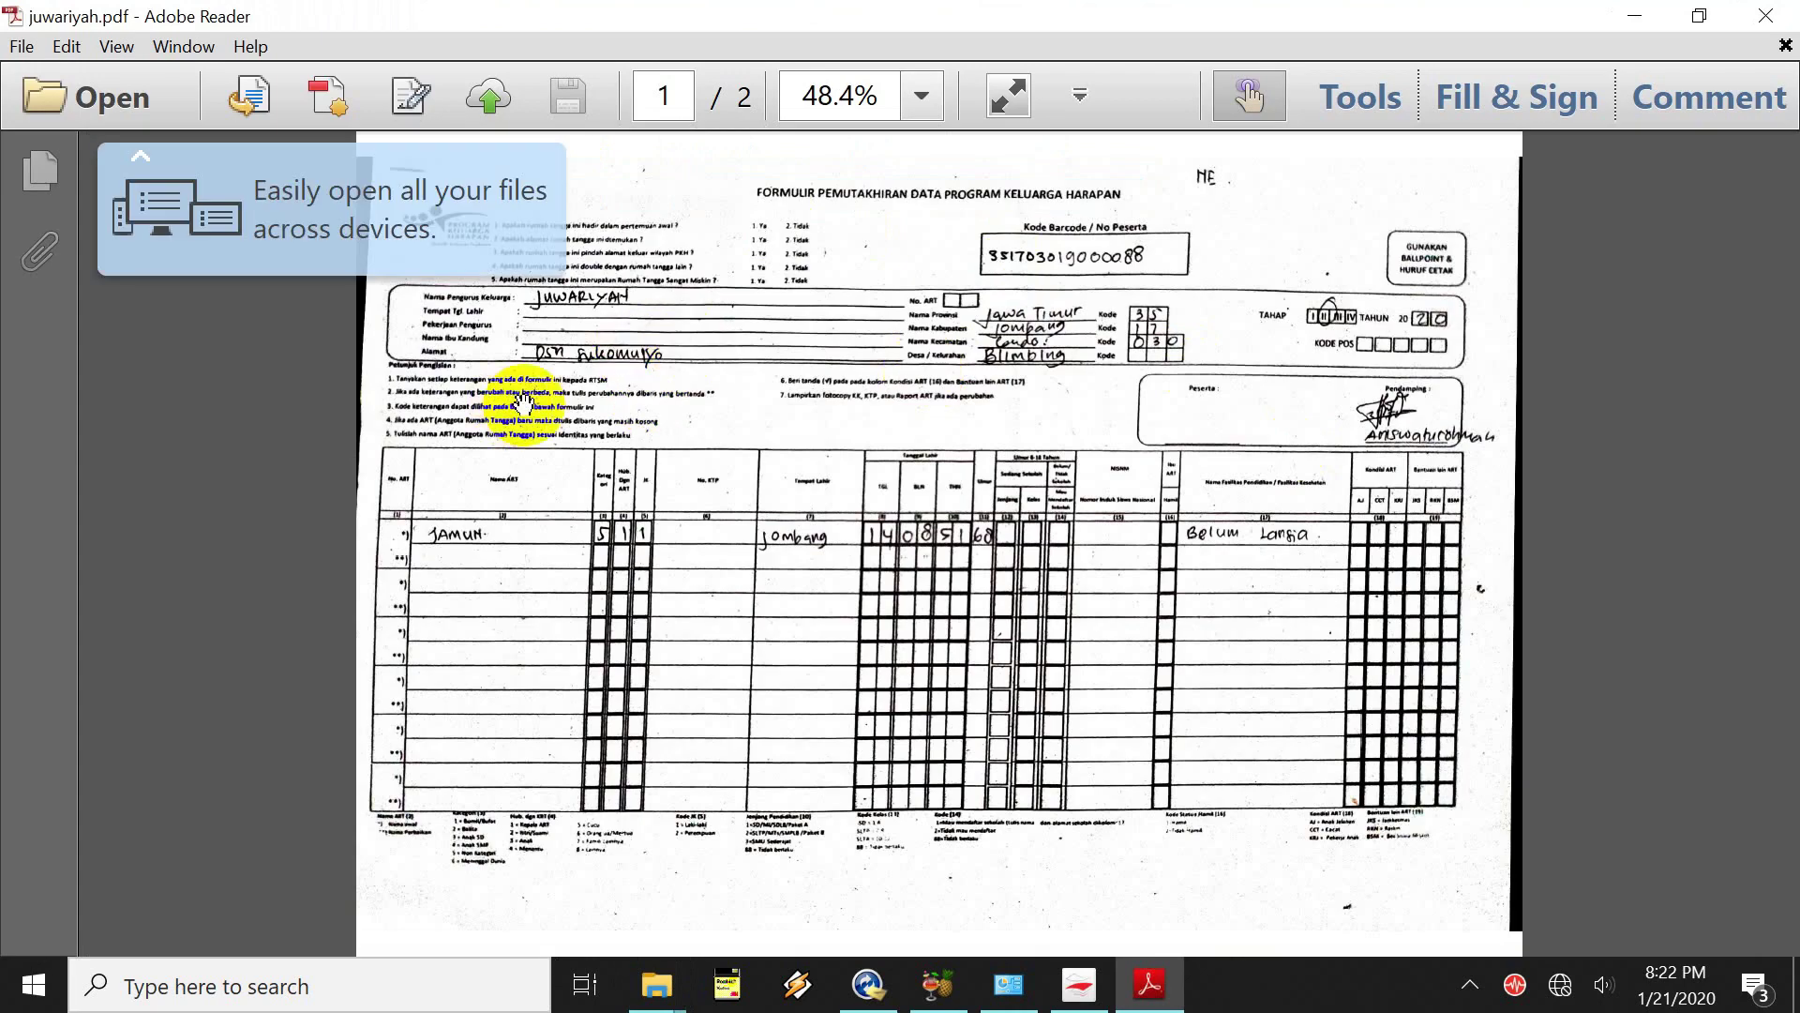
left_click(1792, 20)
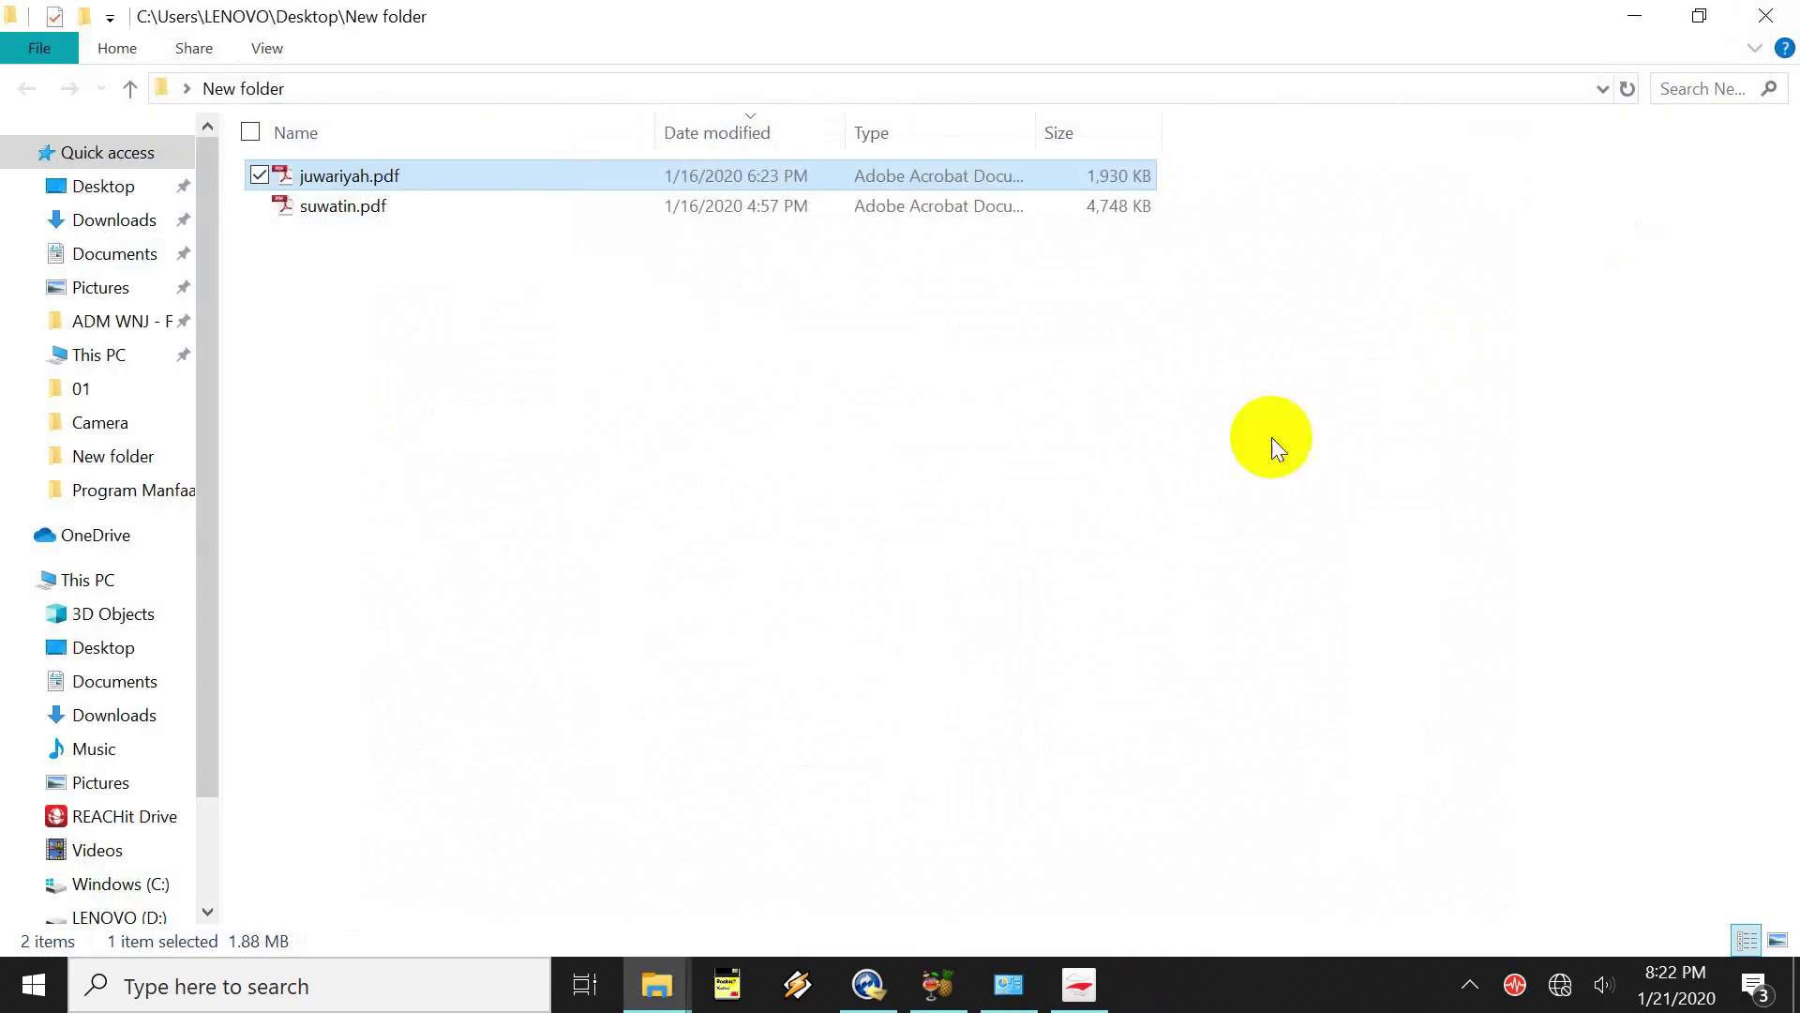
Minimize New folder, open the reduced PDF from the desktop in Adobe Reader to inspect its quality, and close it
left_click(1634, 16)
left_click(1096, 645)
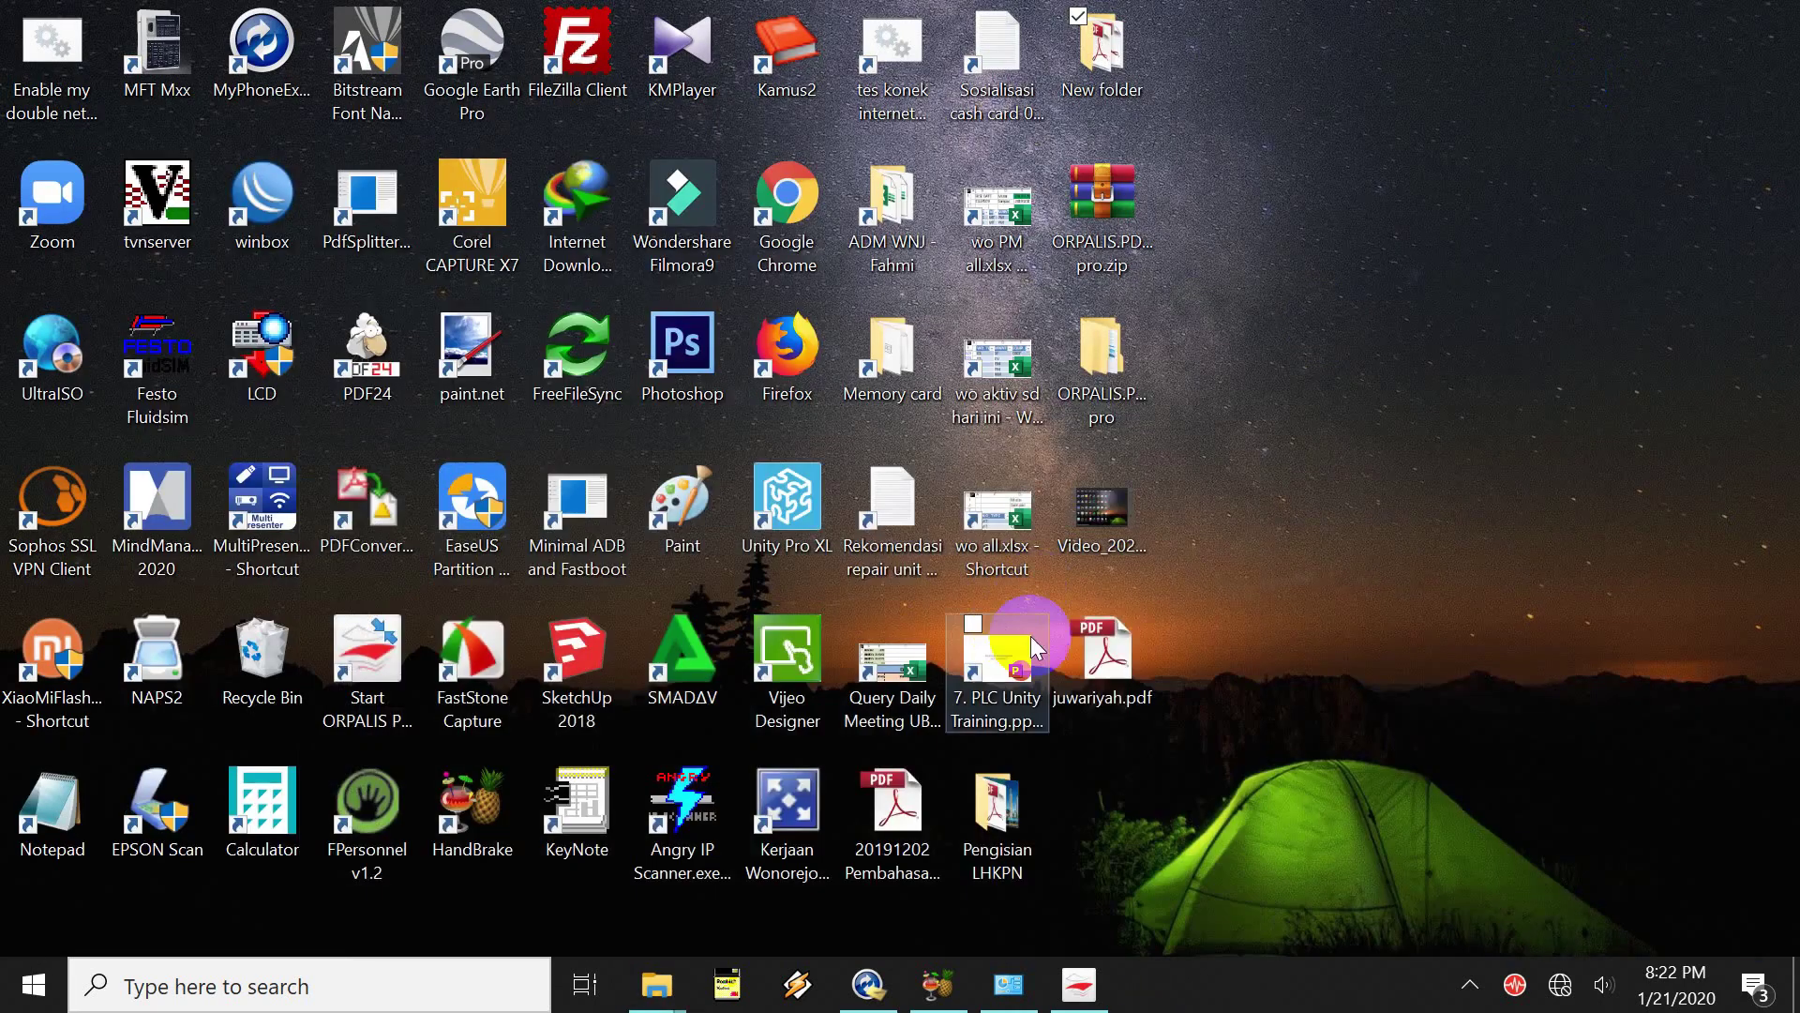
double_click(1095, 645)
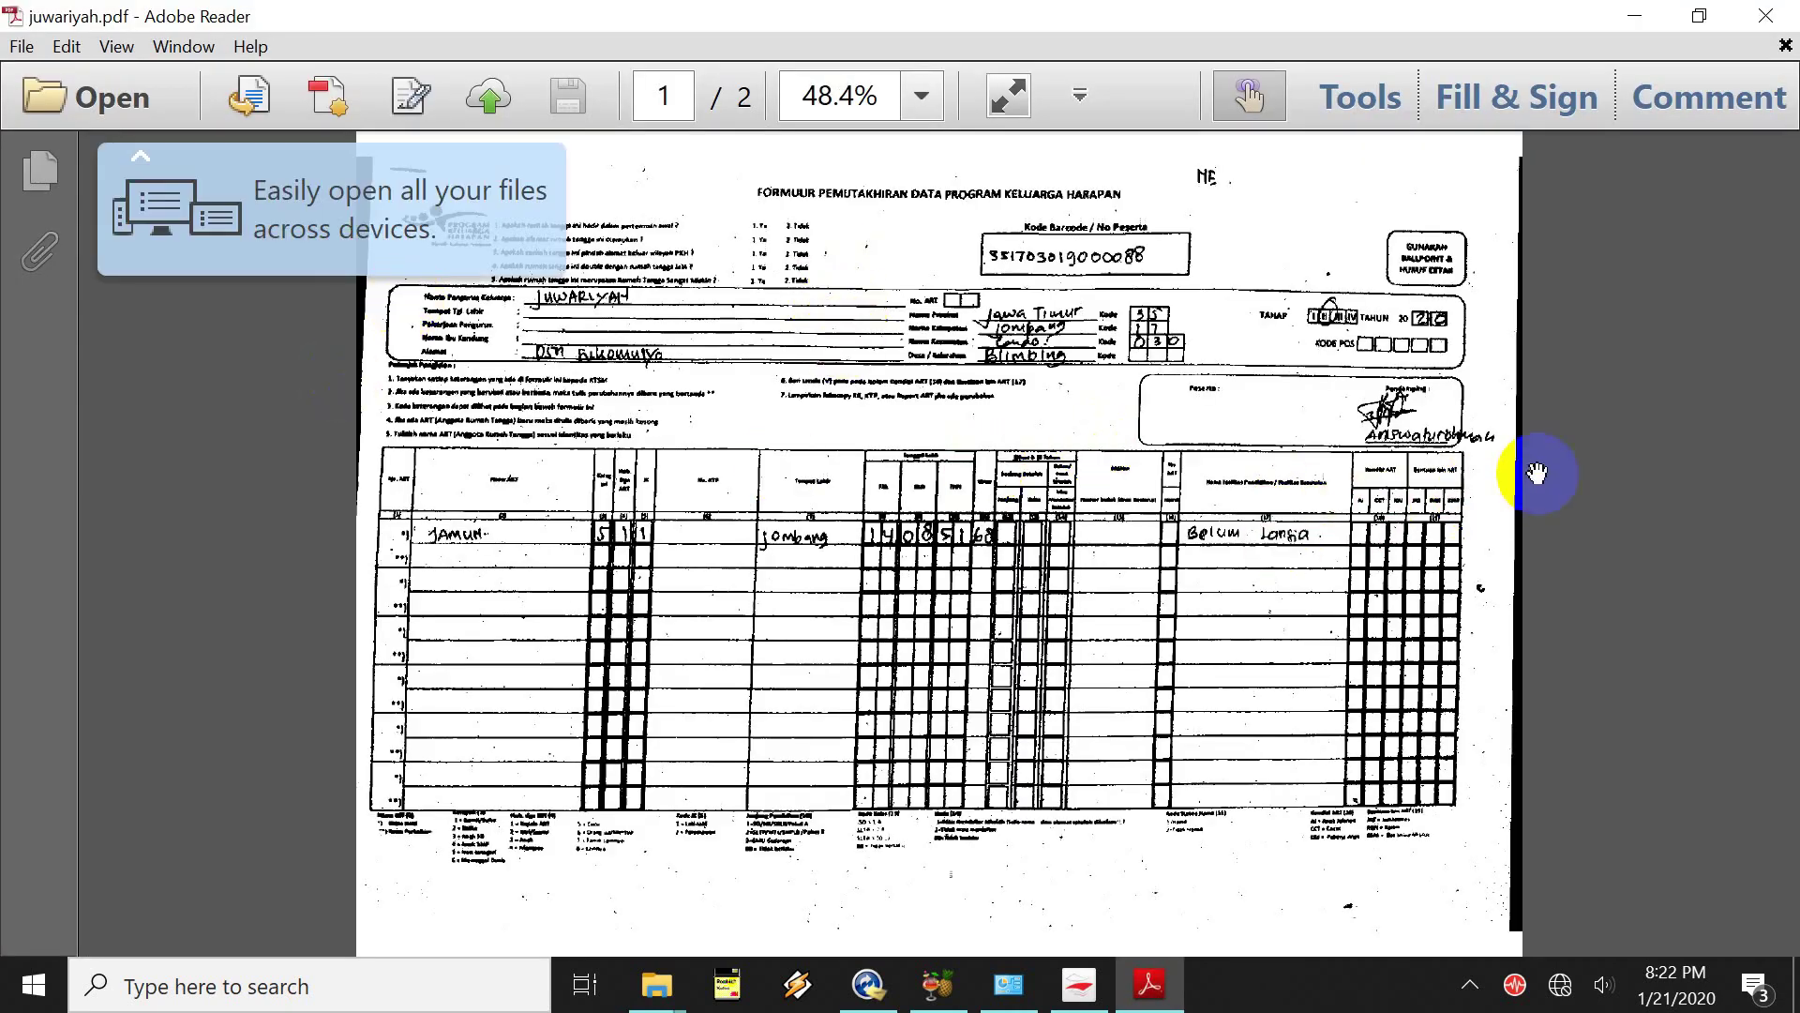
left_click(1757, 25)
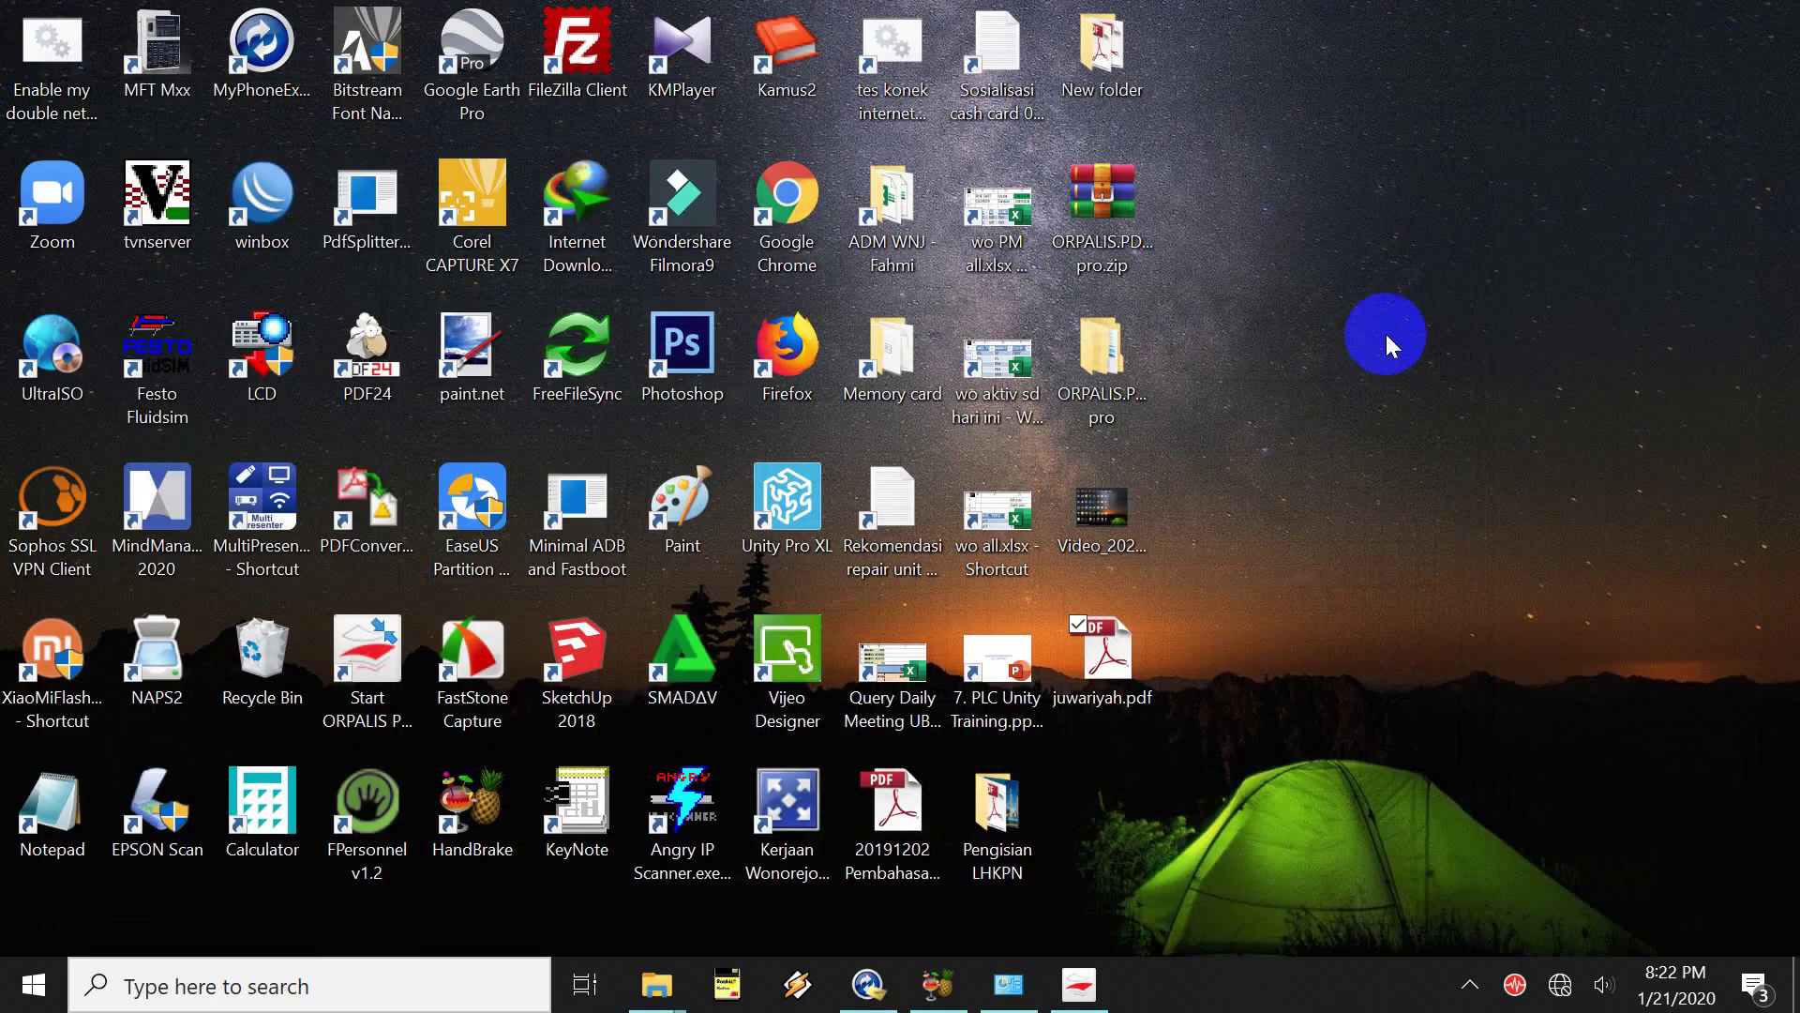
Delete the reduced PDF from the desktop
left_click(1105, 656)
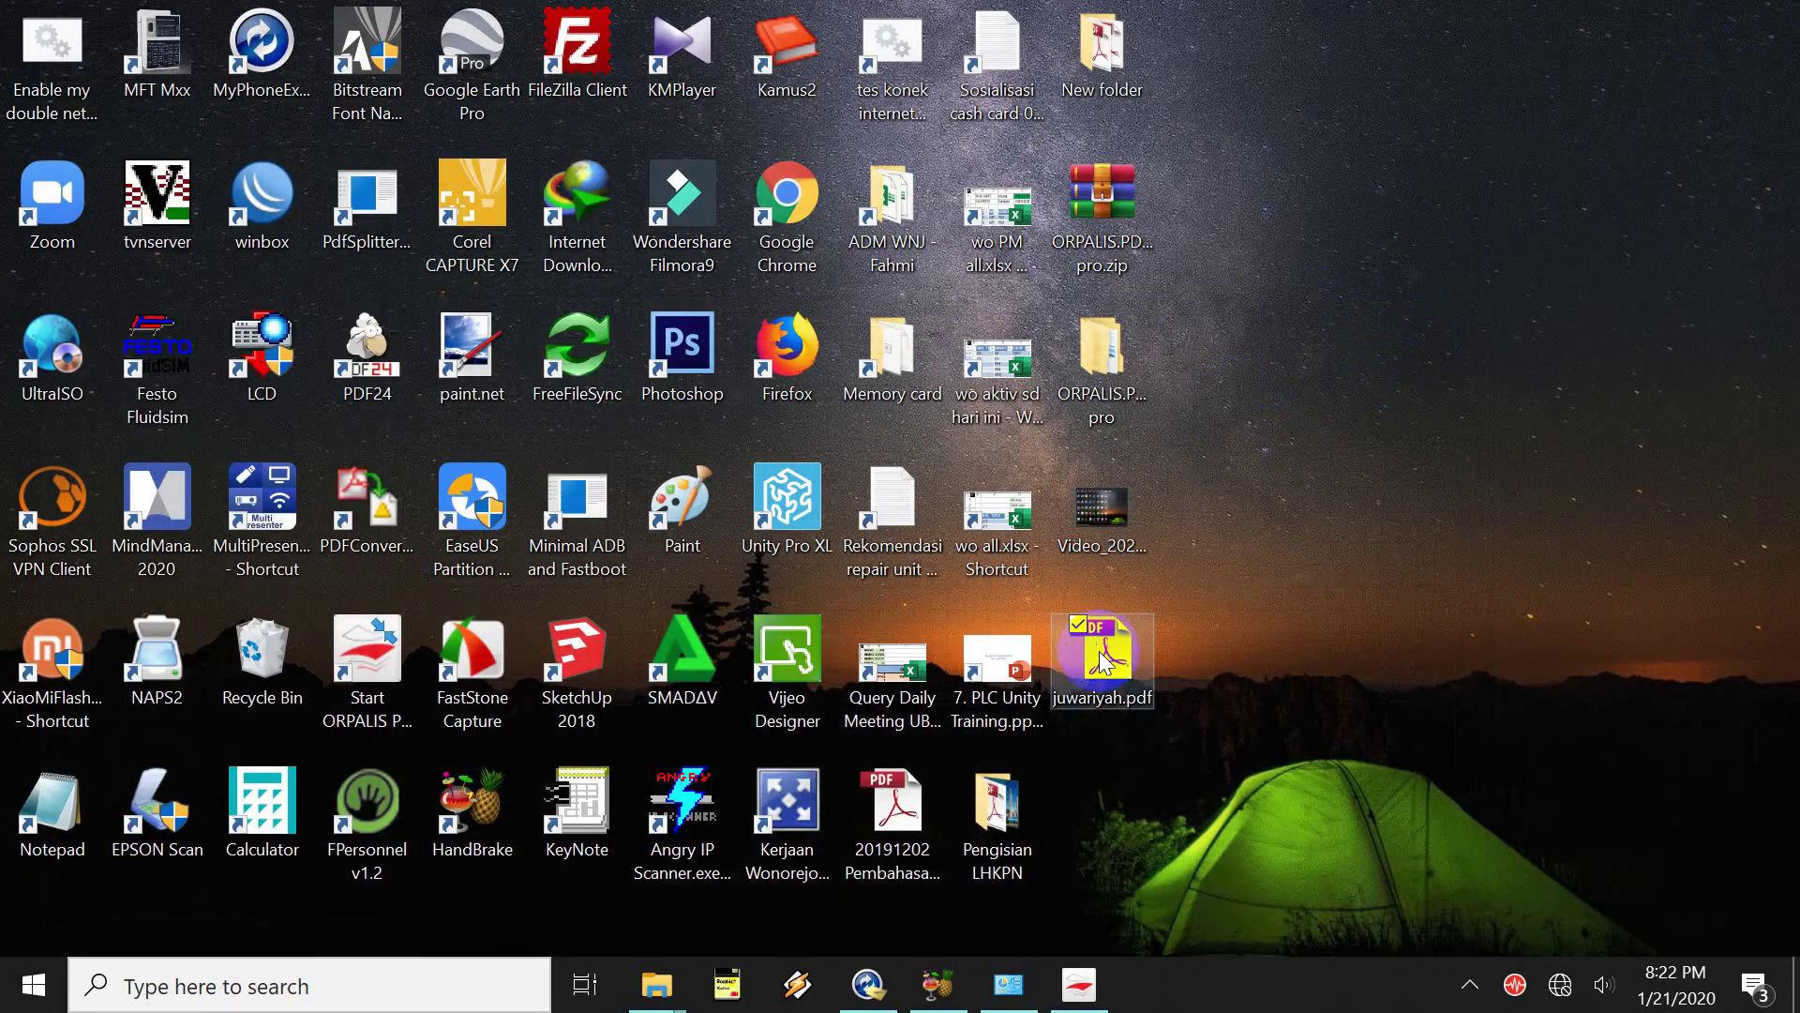
left_click_drag(1105, 656, 1103, 375)
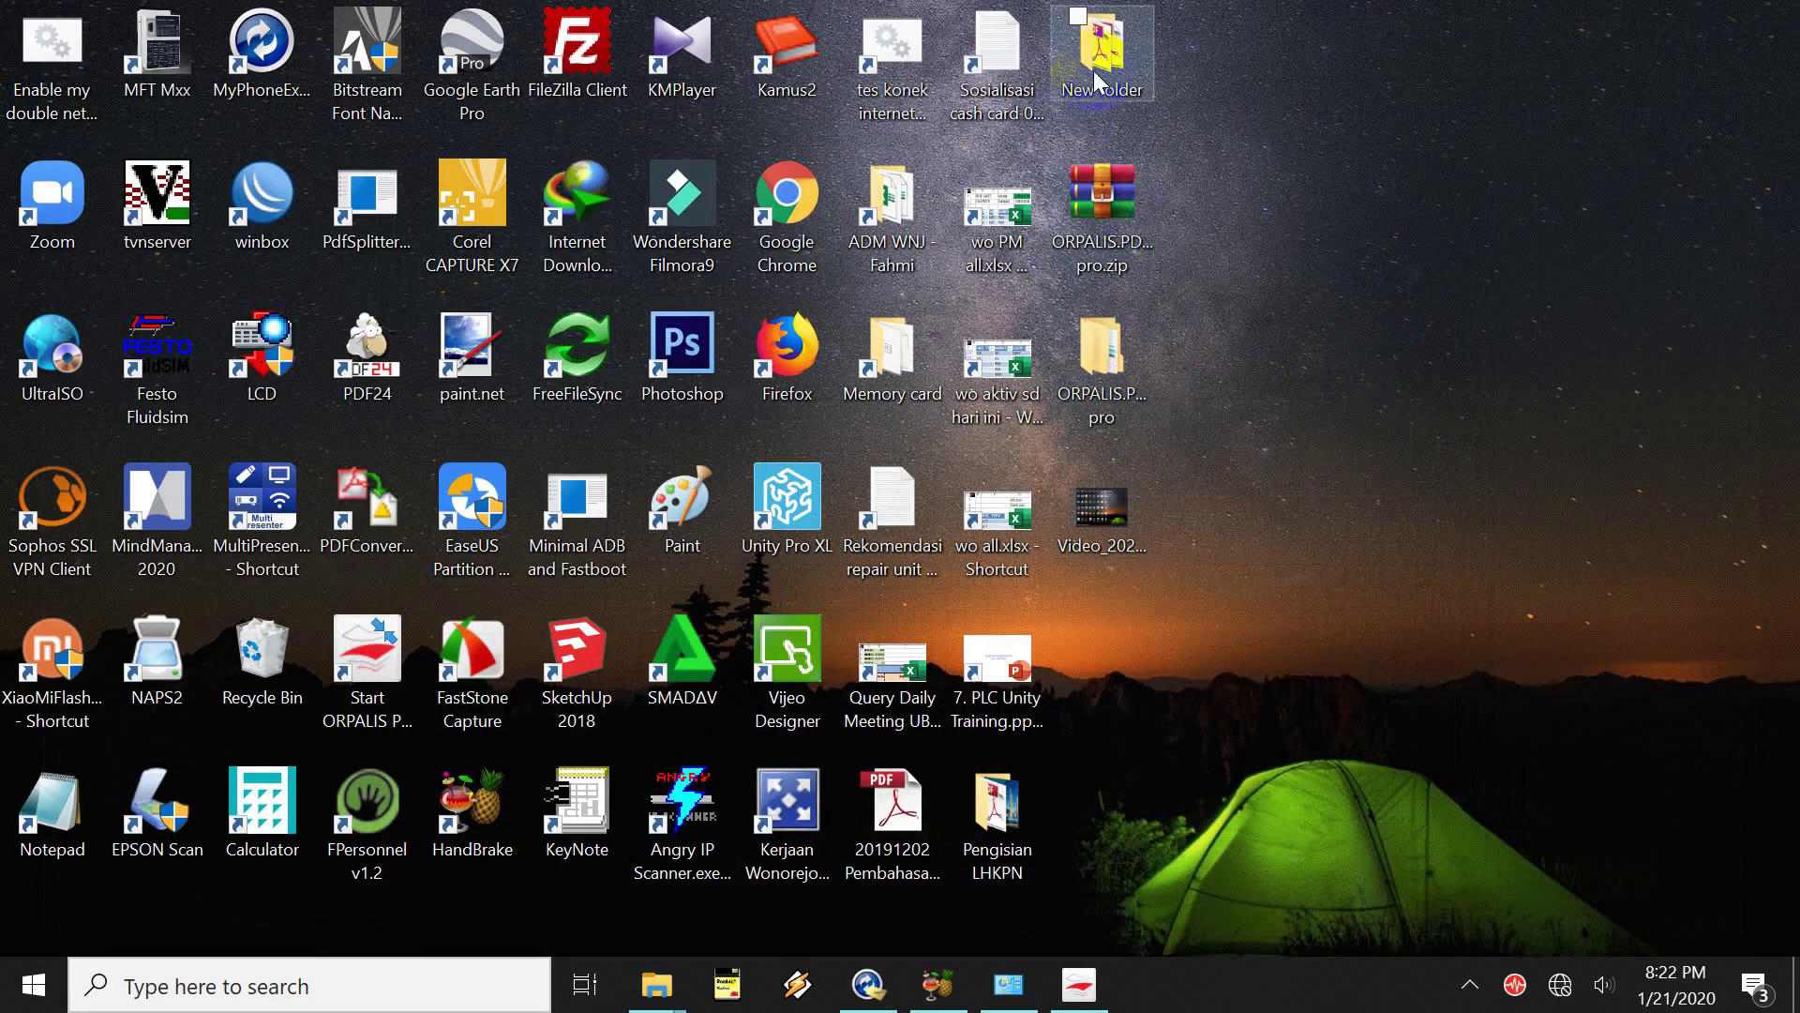
left_click(1170, 933)
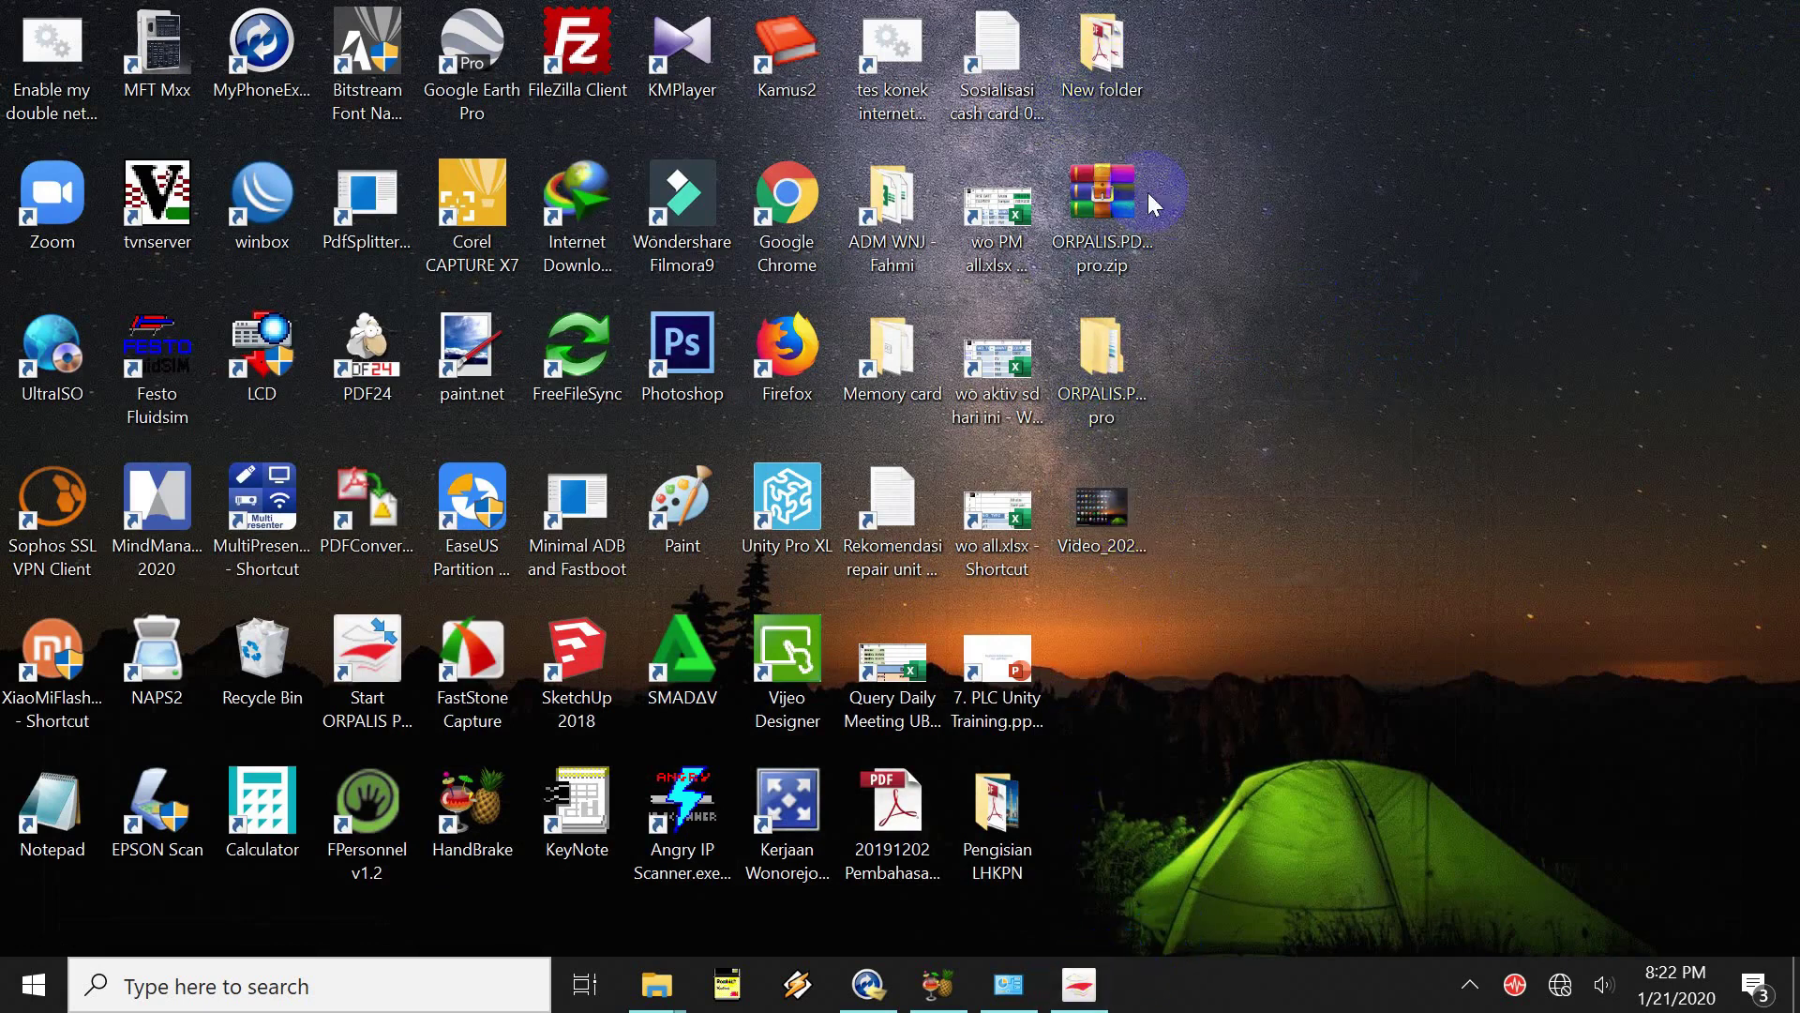
Review the original PDFs in New folder in a maximized window, and close the folder
double_click(1125, 82)
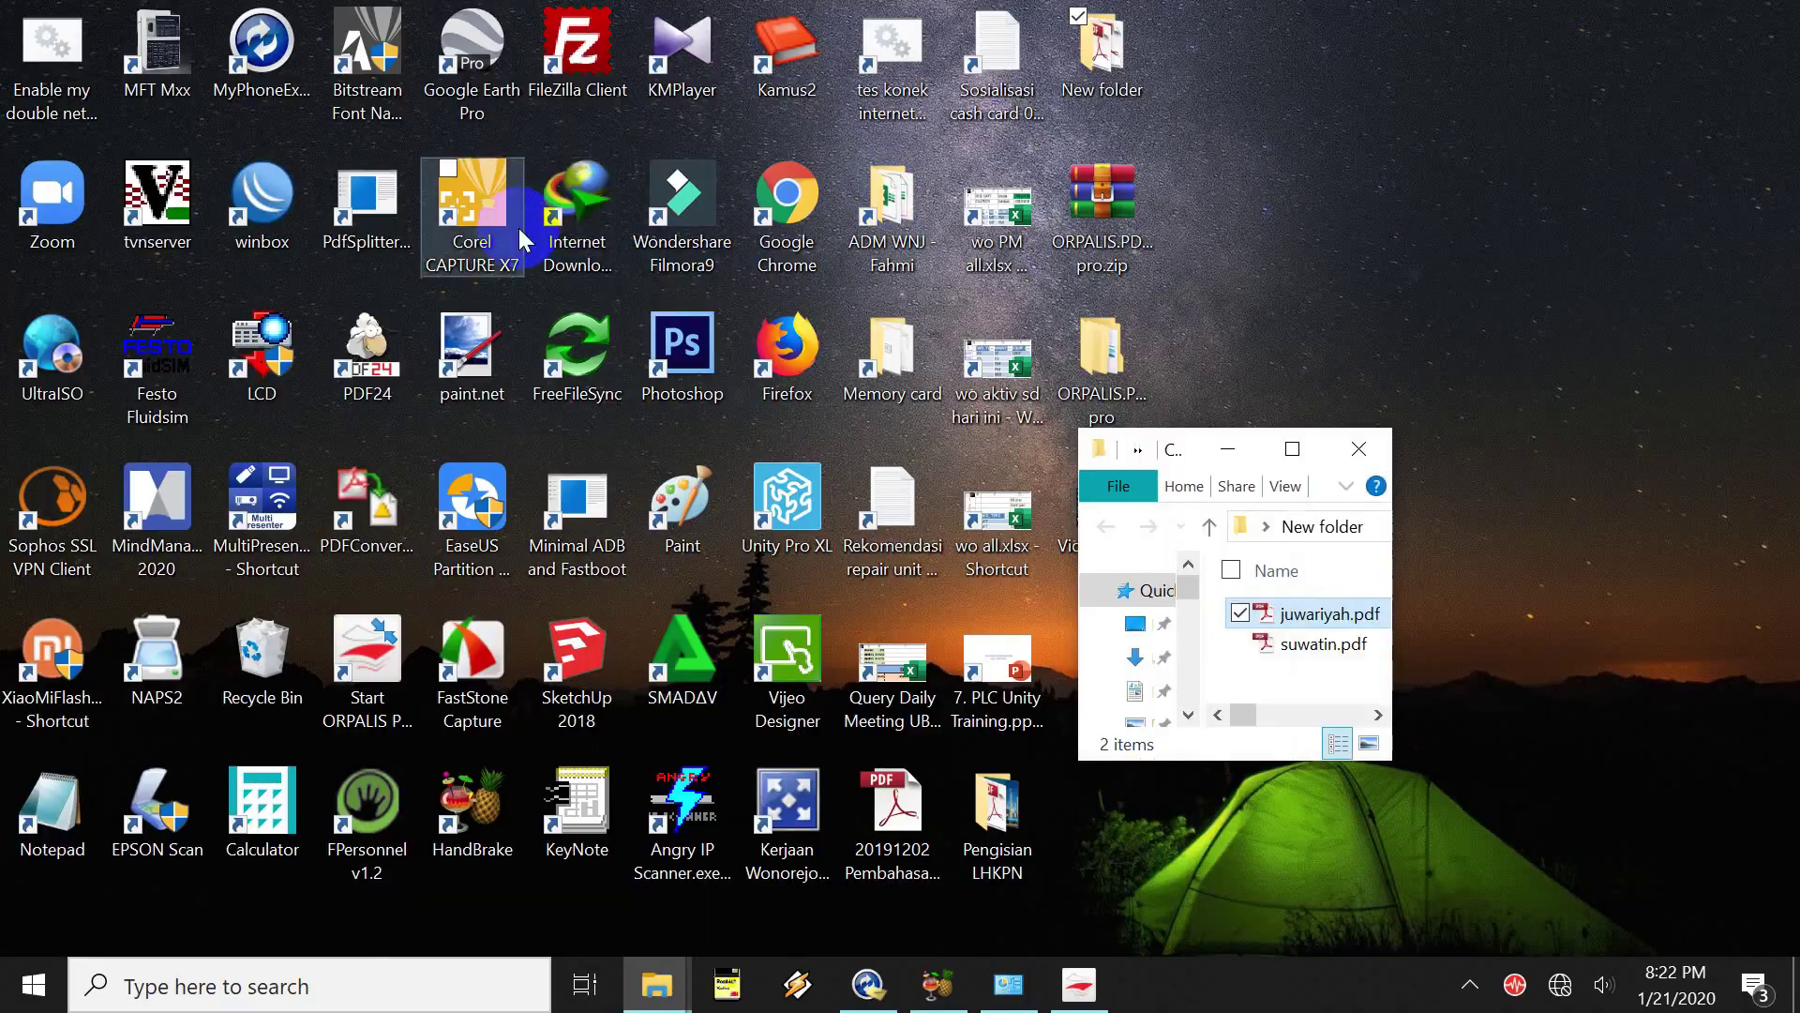
left_click(1322, 614)
left_click(1292, 450)
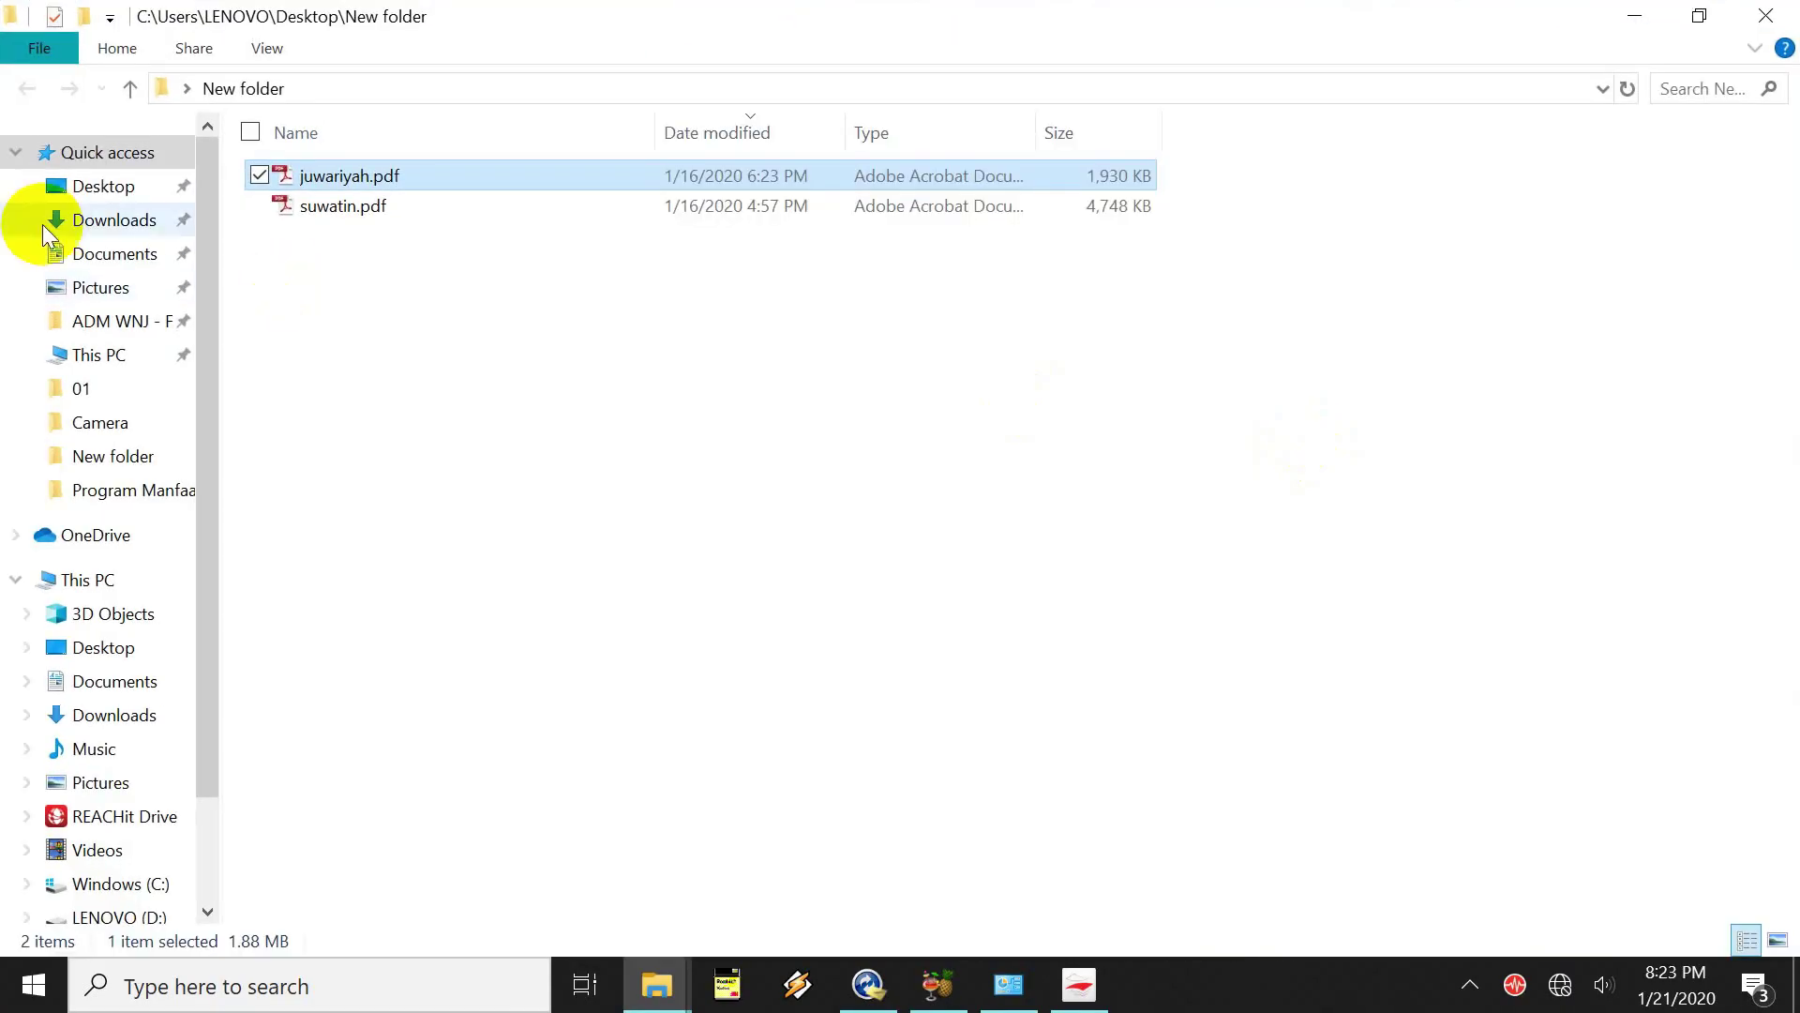
left_click(1758, 16)
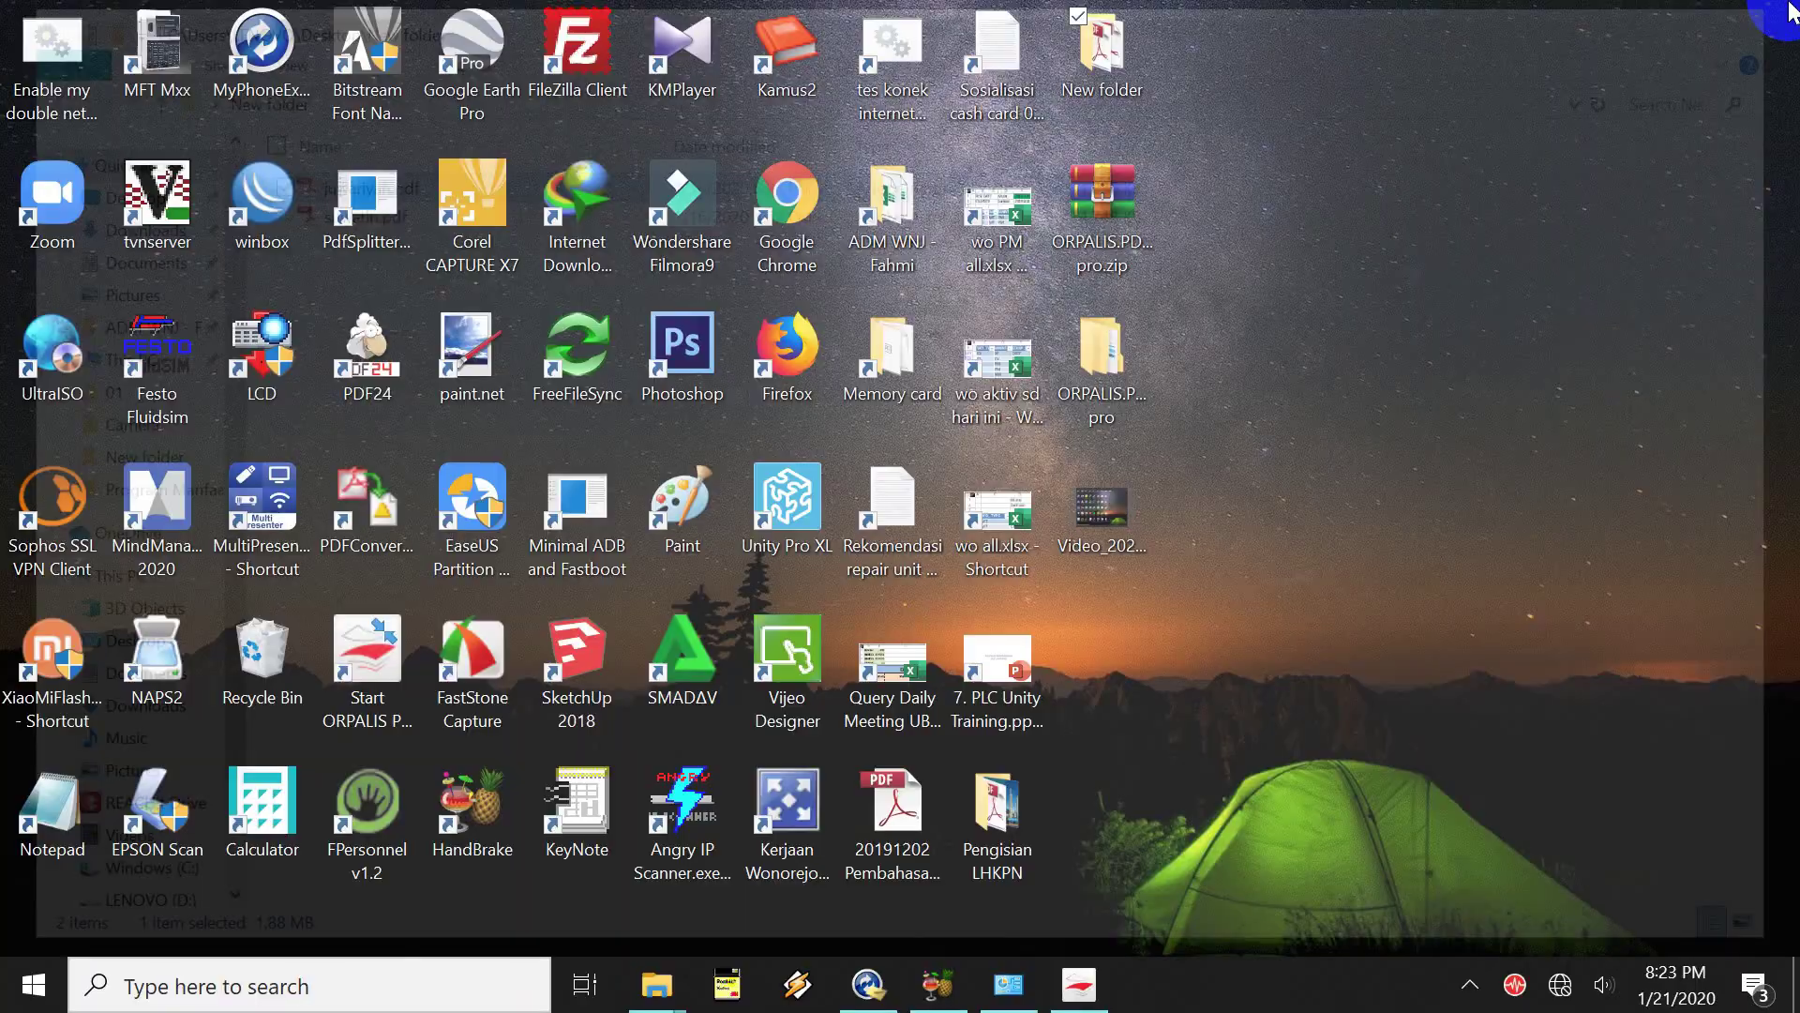
Switch to ORPALIS PDF Reducer and set New folder on the Desktop as the source folder
left_click(1092, 980)
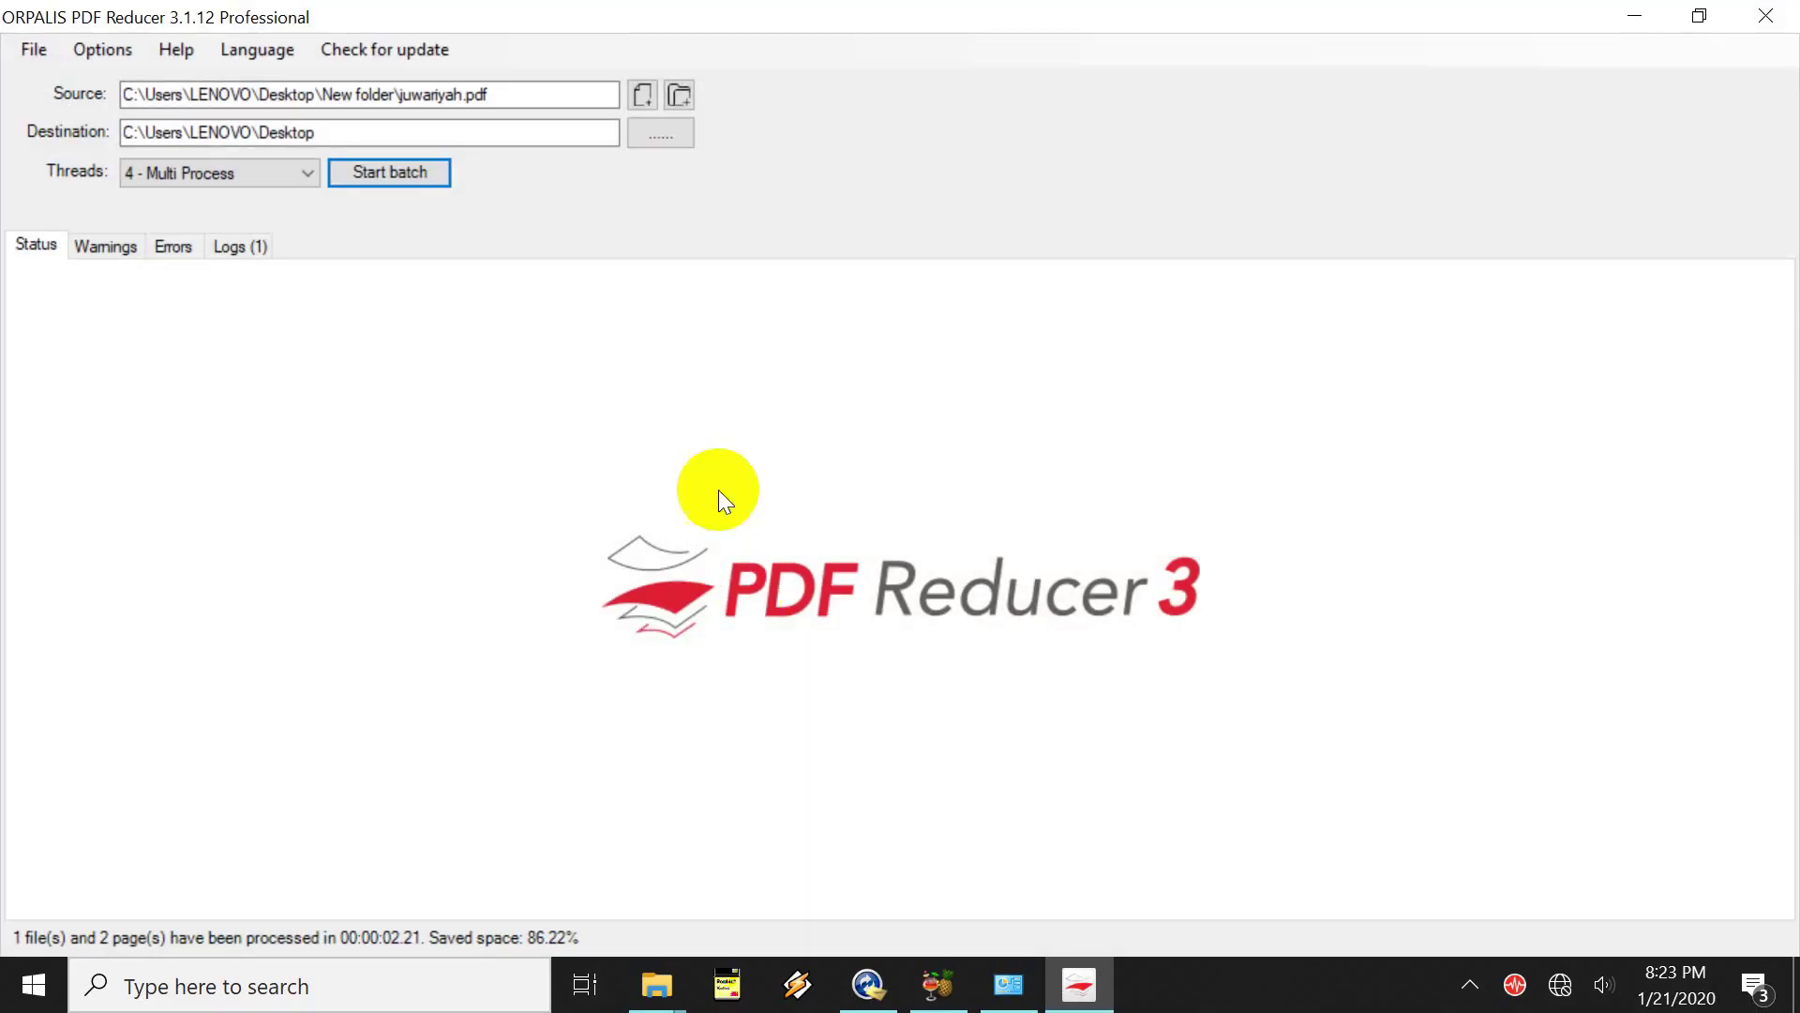
left_click(685, 98)
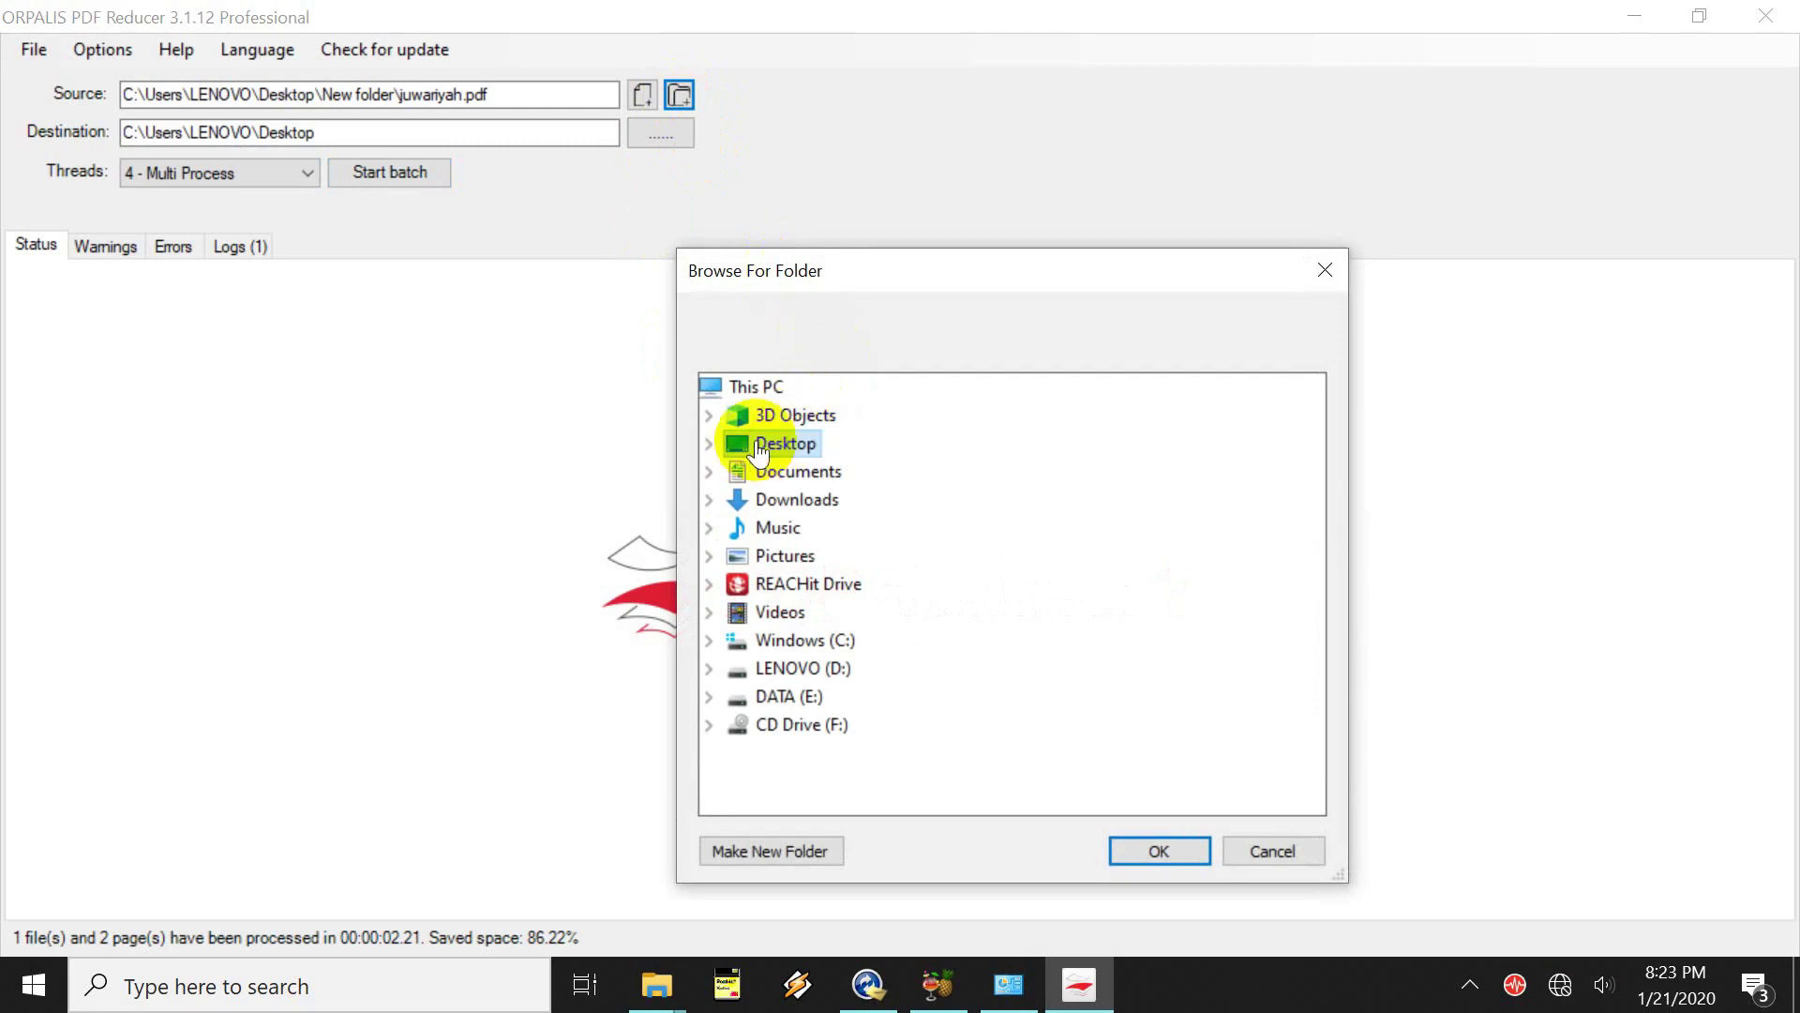
left_click(710, 443)
left_click(843, 470)
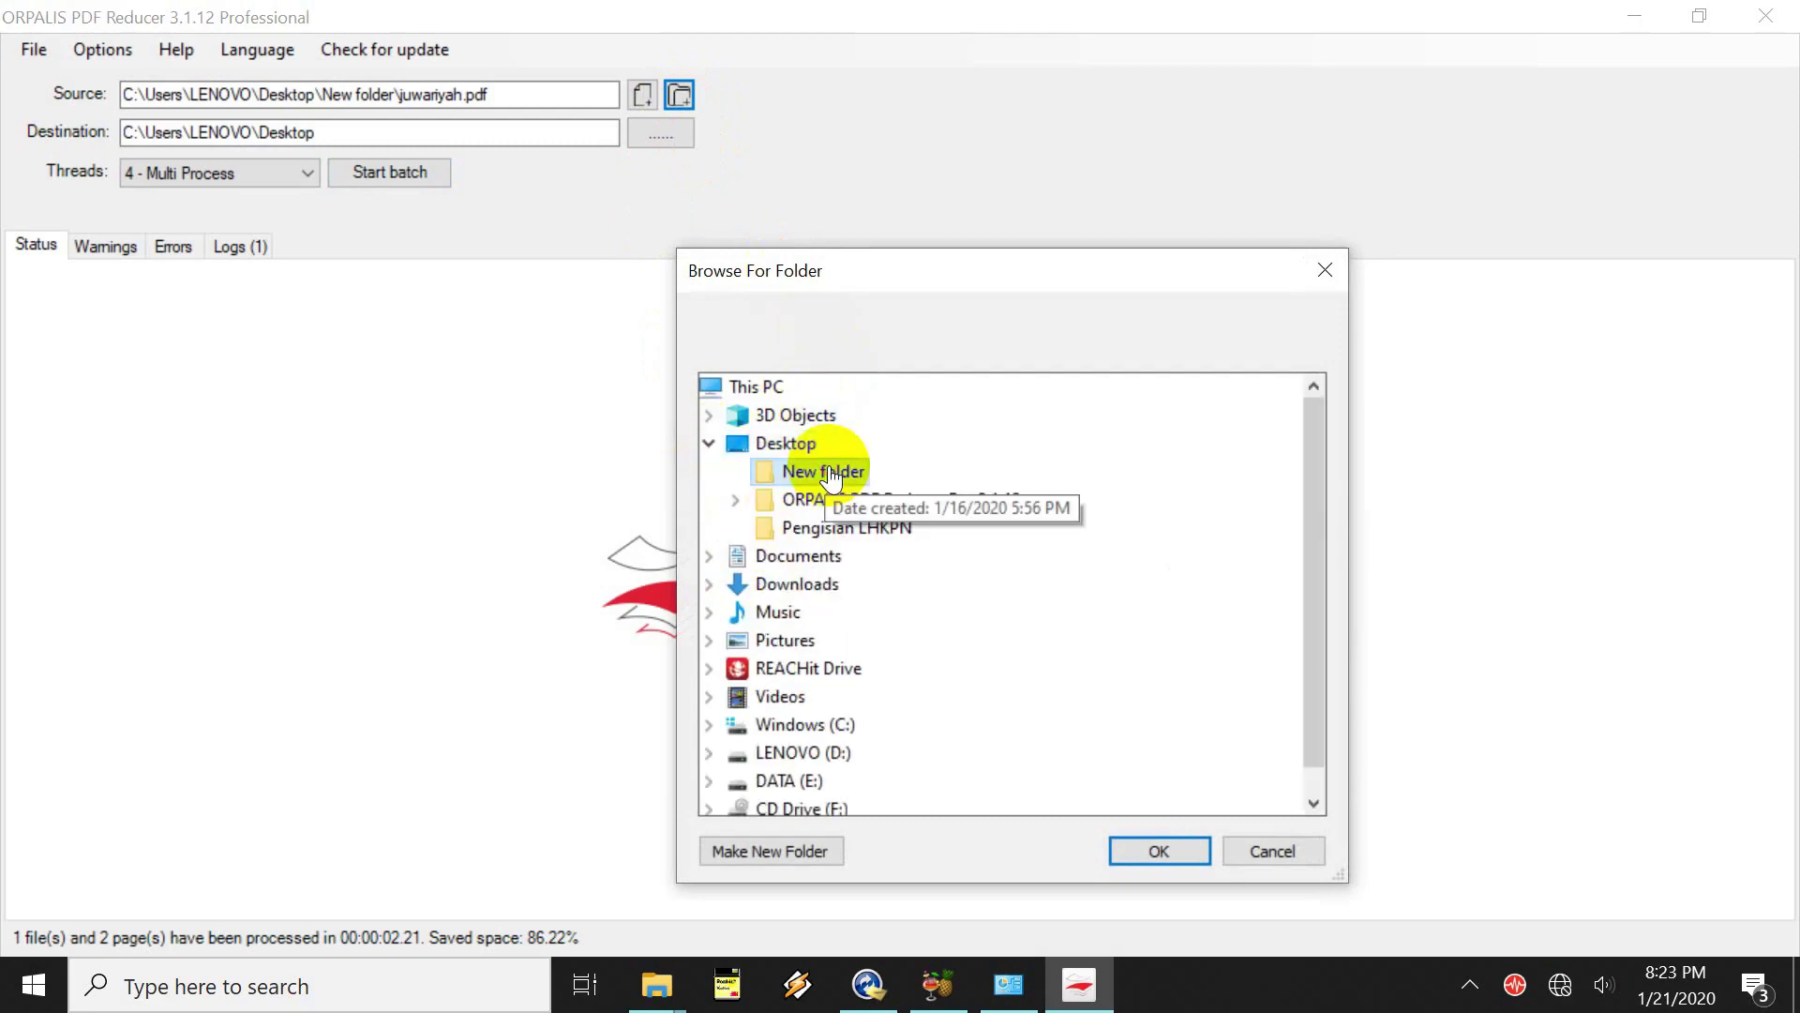
left_click(1161, 850)
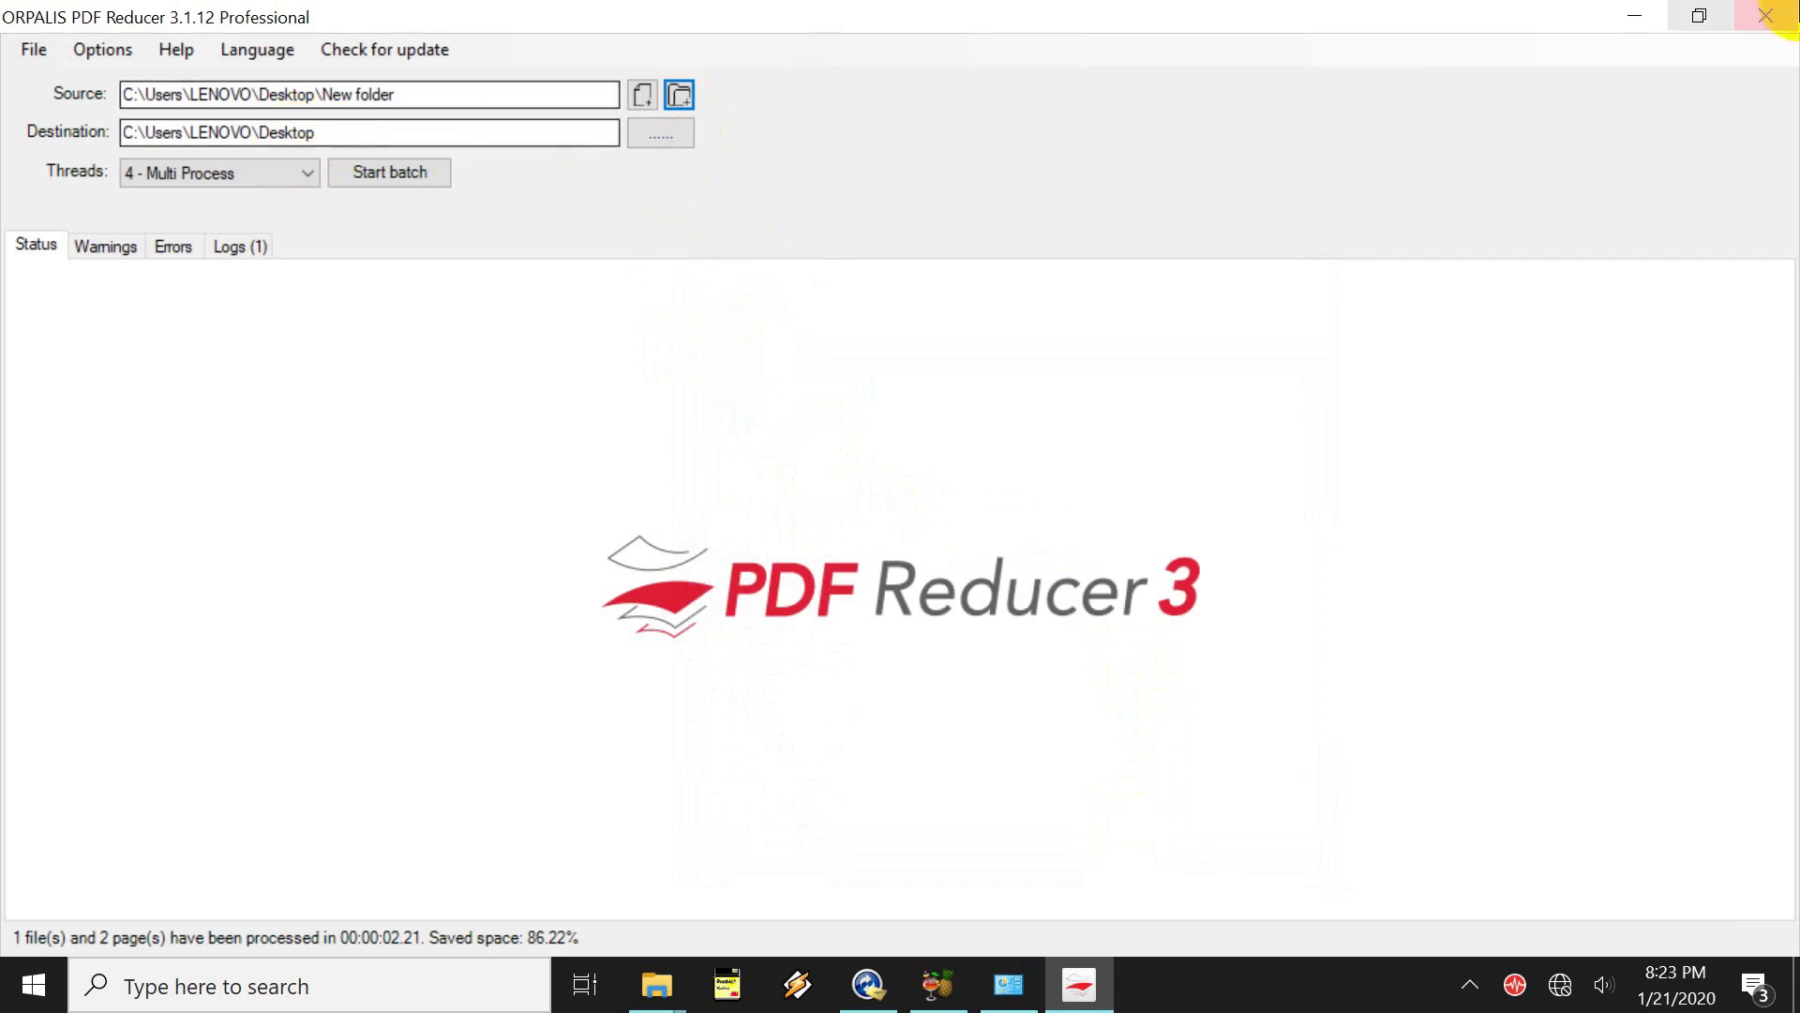
Run the reduction batch on the whole source folder, dismiss the completion message and minimize the program
left_click(1634, 15)
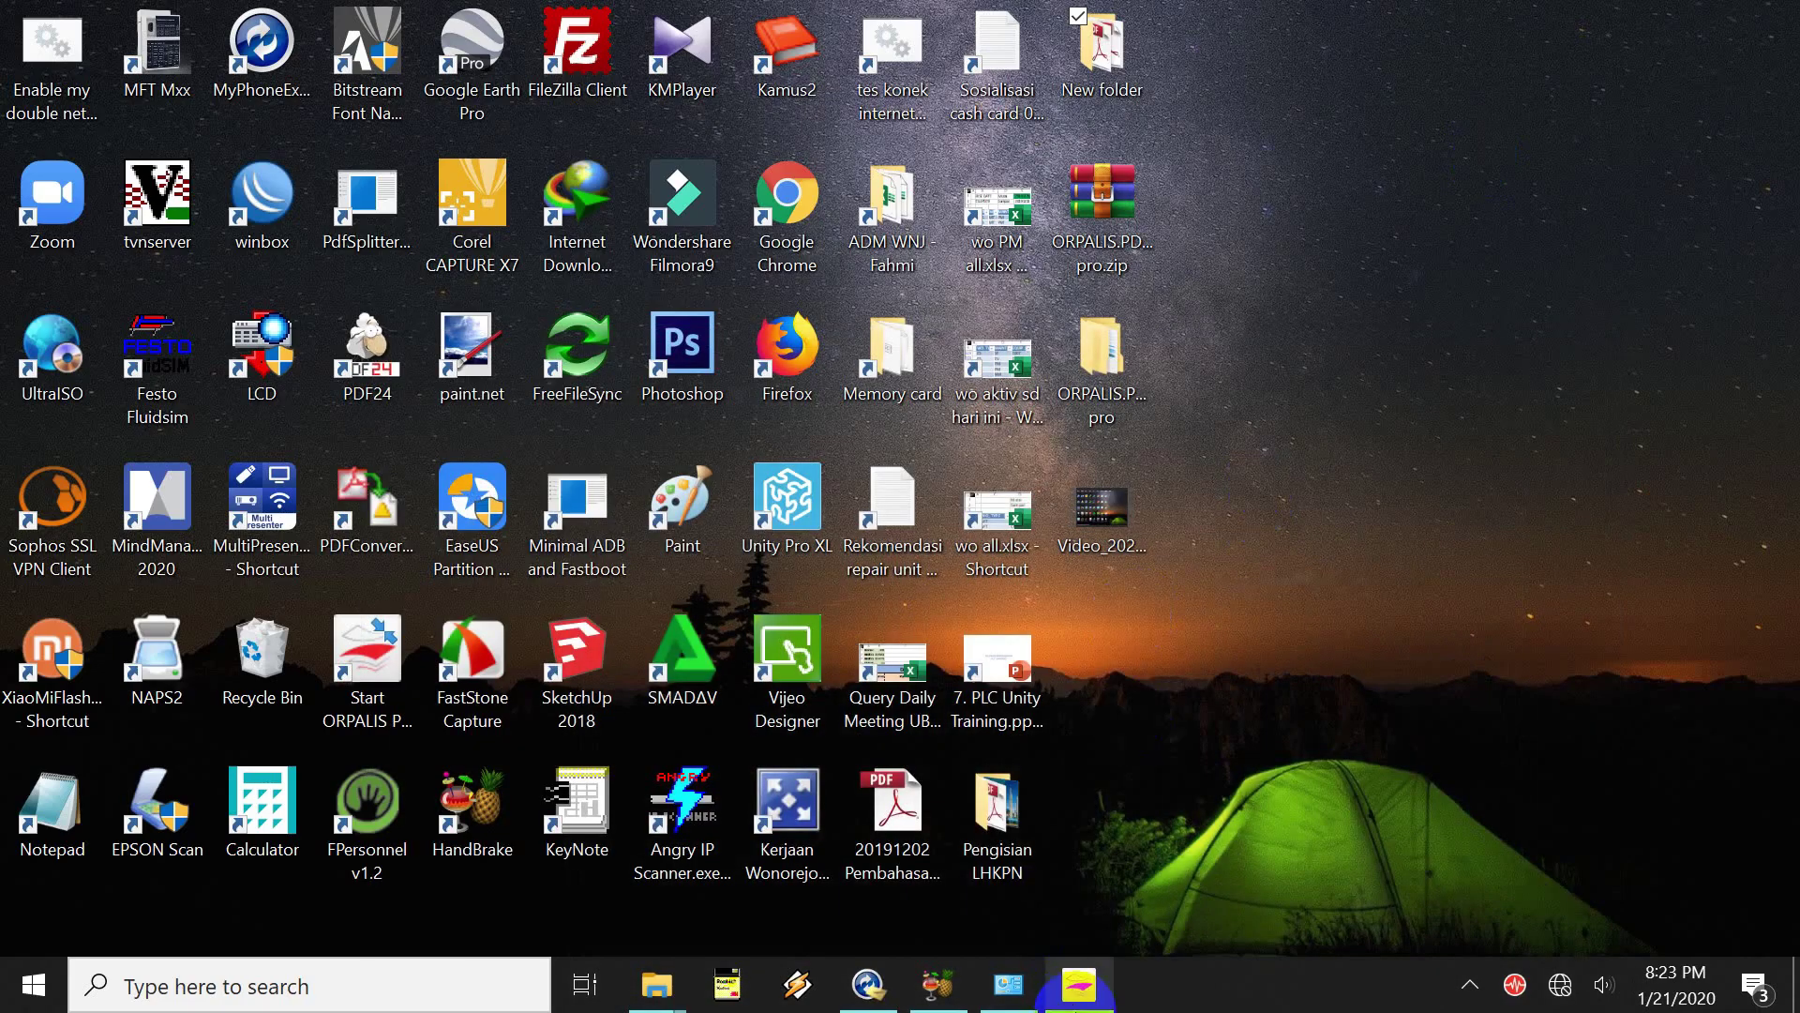
left_click(1079, 983)
left_click(387, 174)
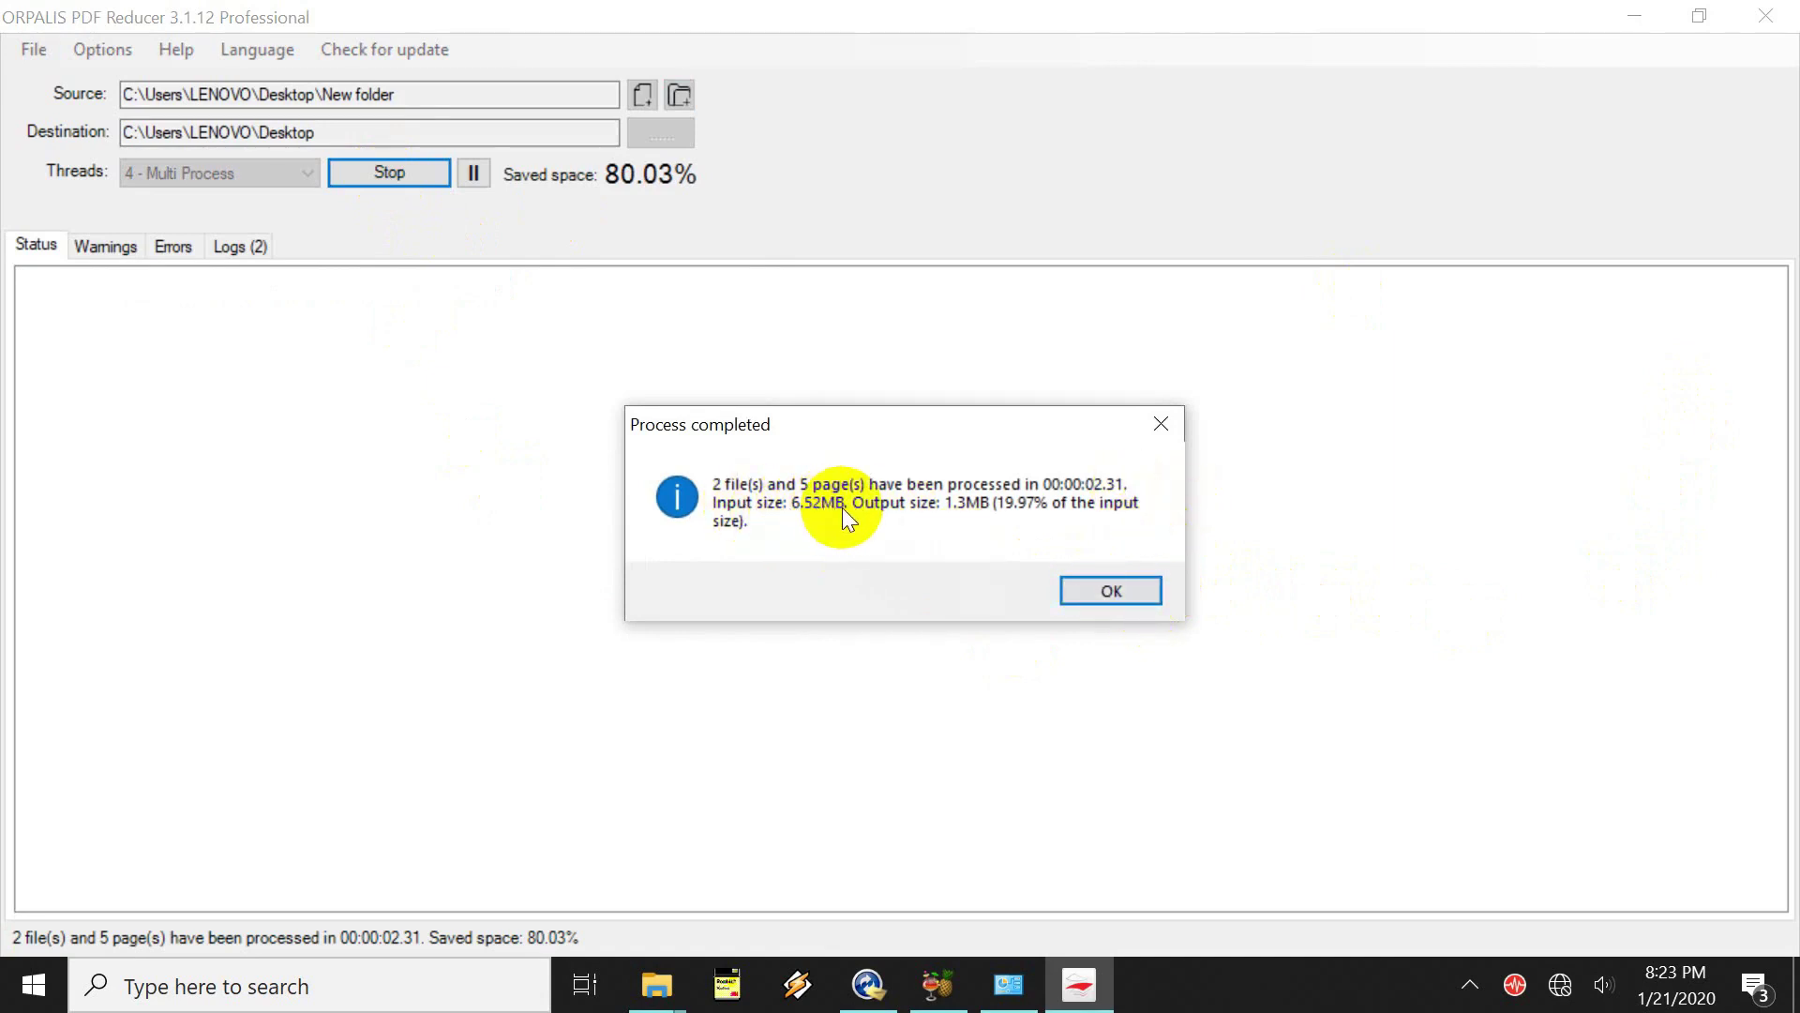
left_click(1139, 589)
left_click(1627, 21)
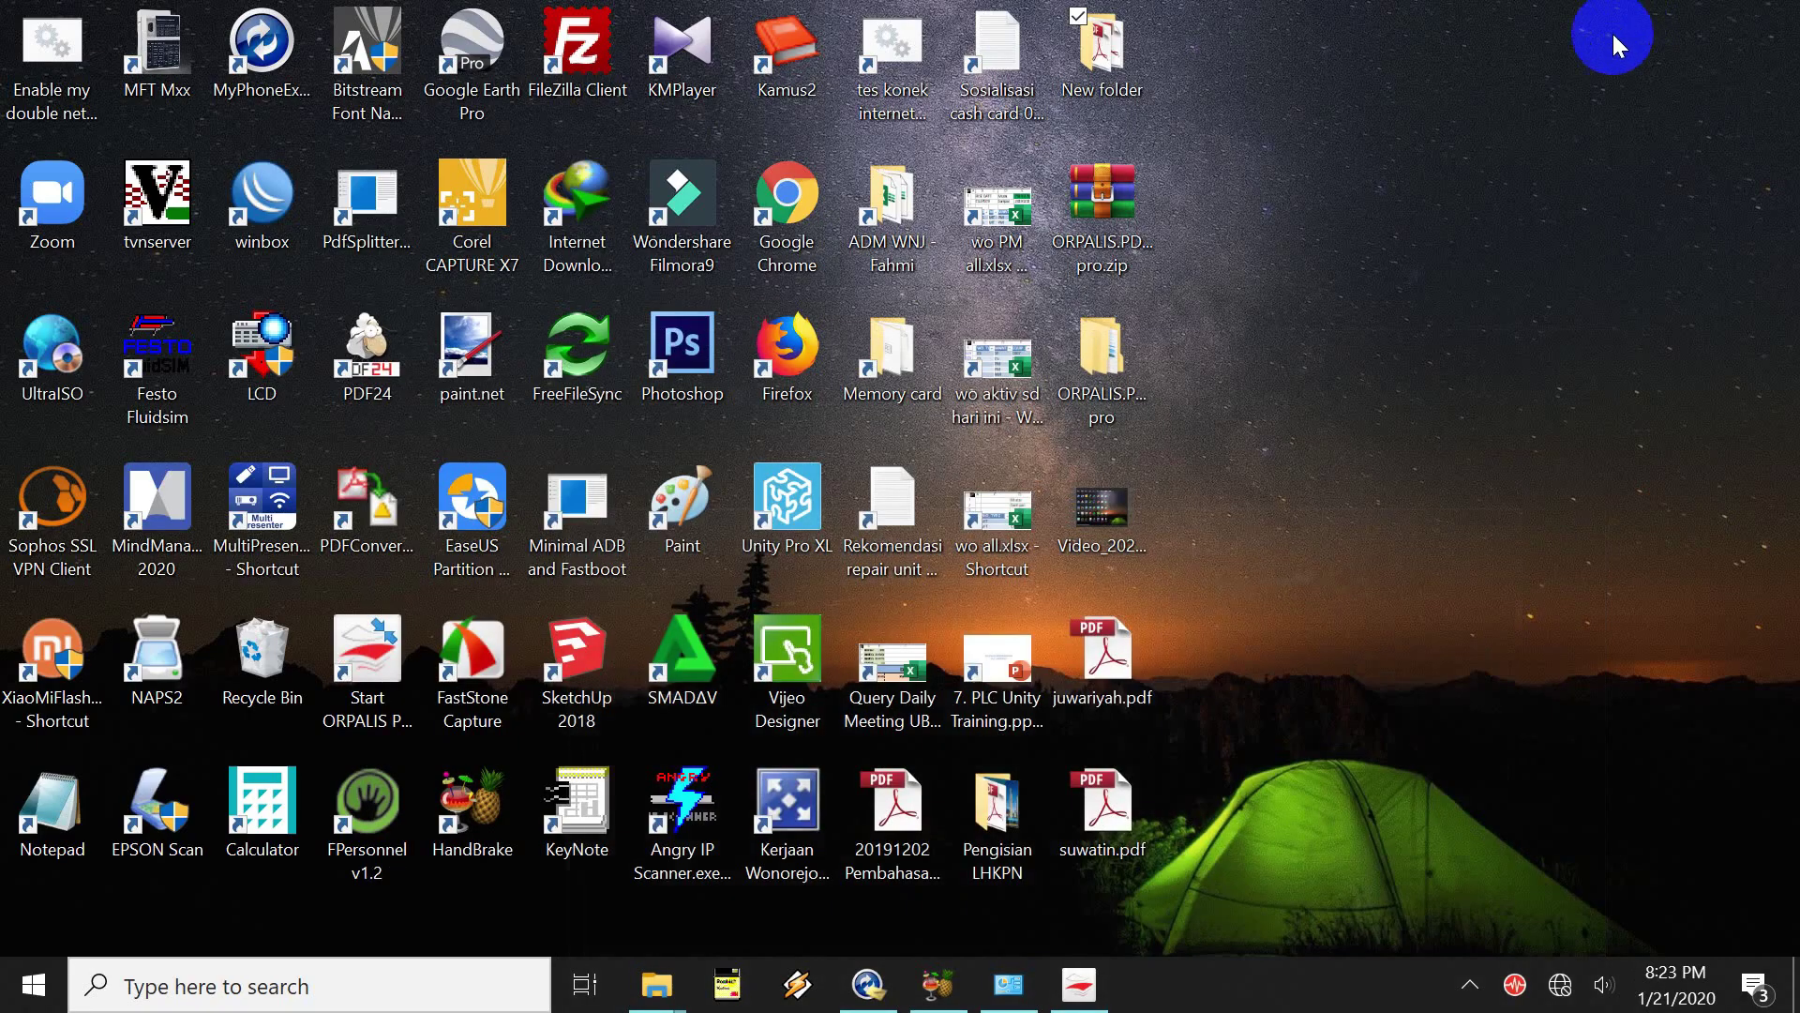
Locate both reduced PDFs on the desktop, open the lower one in Adobe Reader to inspect its quality, and close it
left_click(1125, 713)
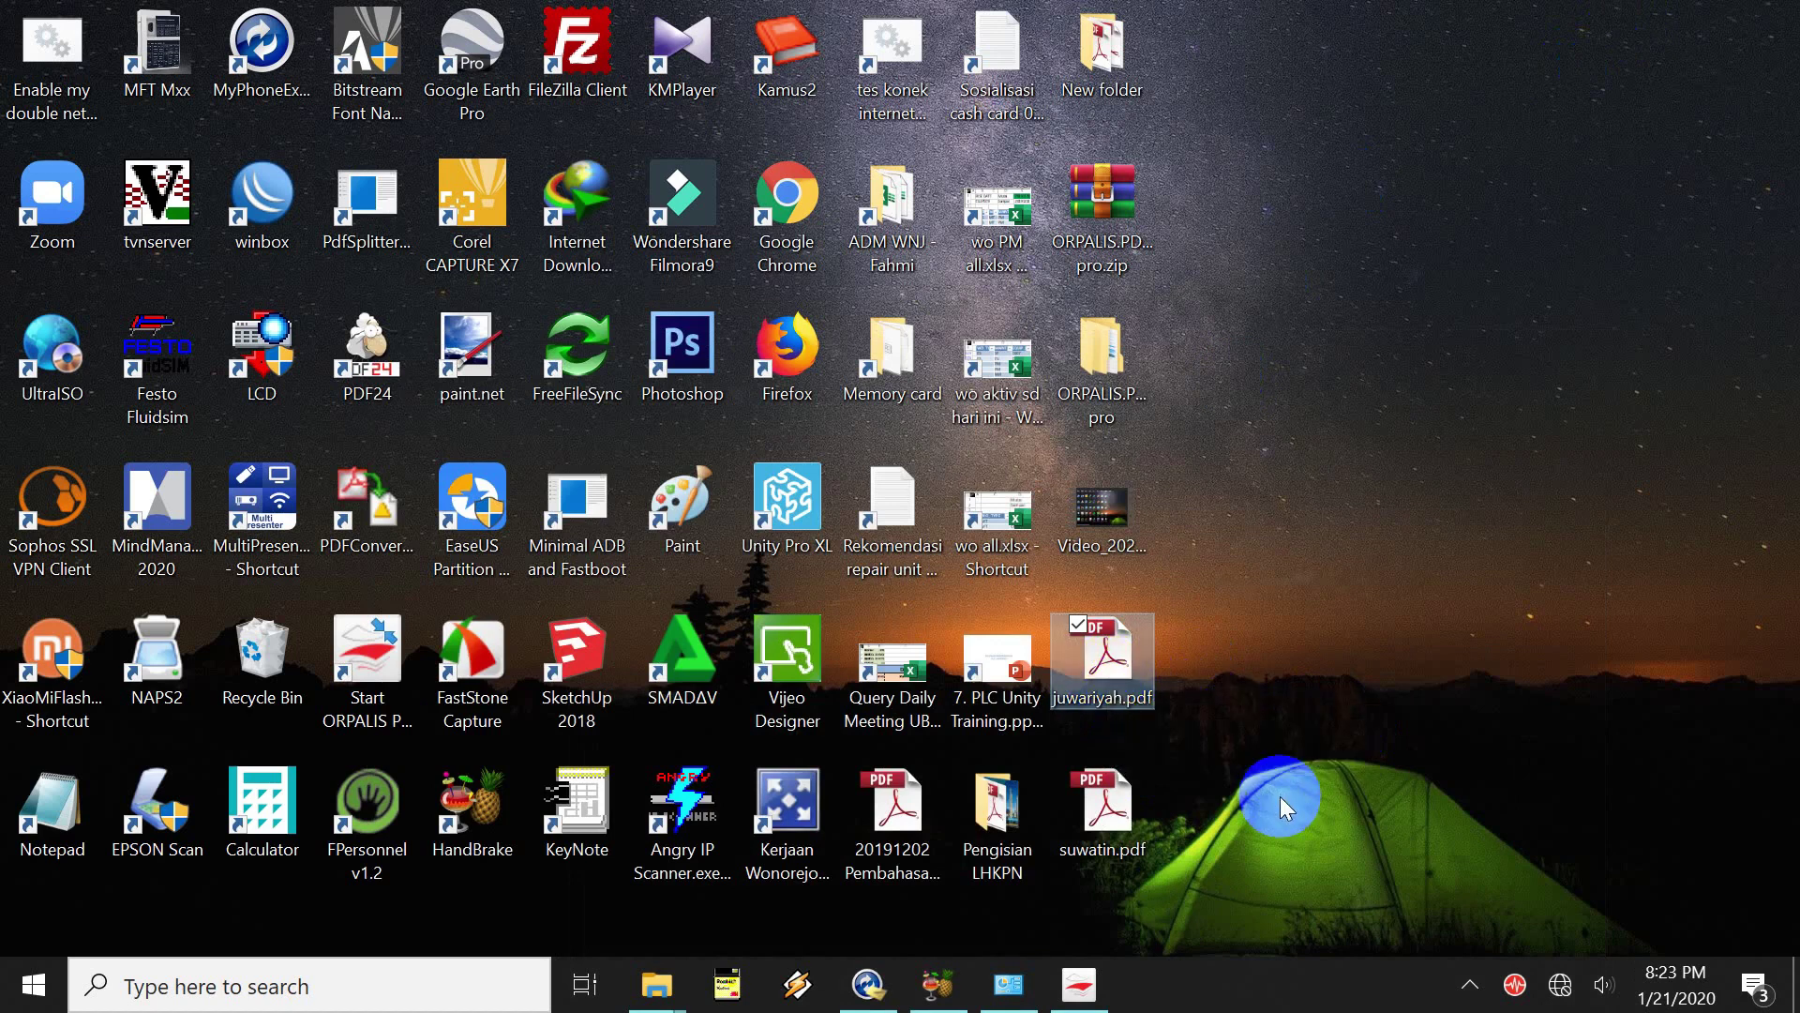
left_click(1135, 825)
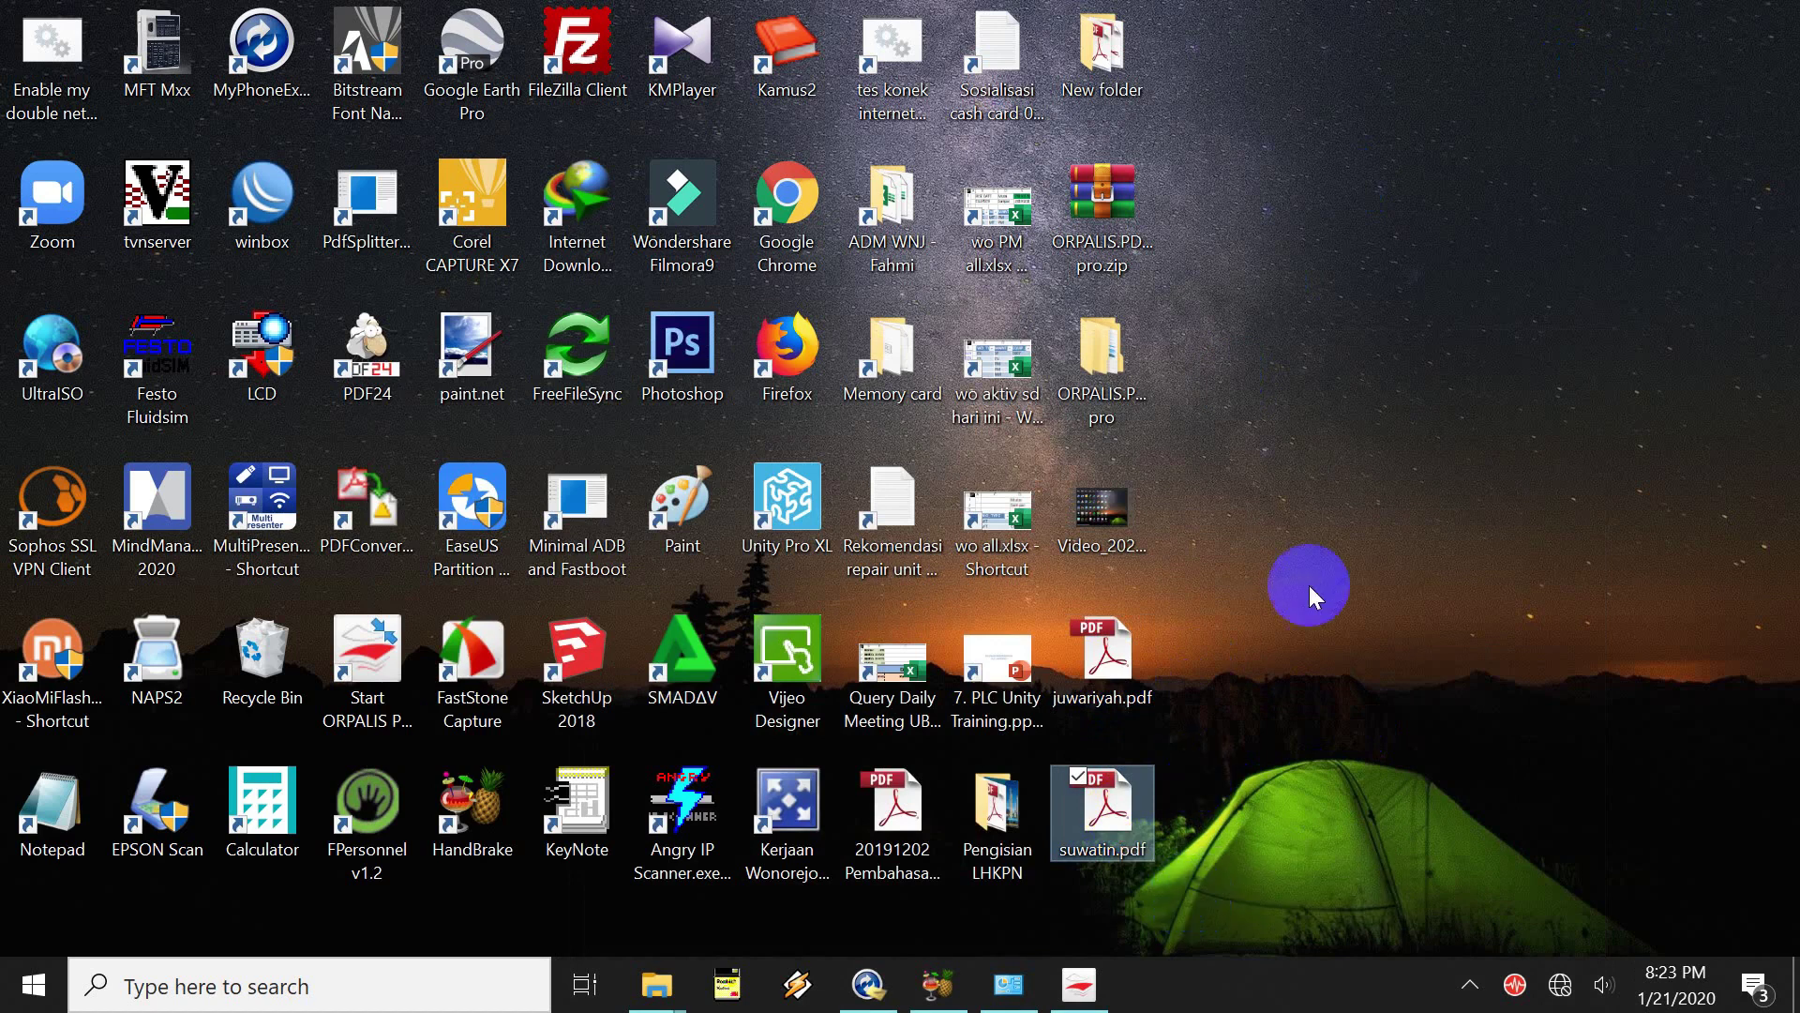
left_click(1266, 763)
left_click(1093, 814)
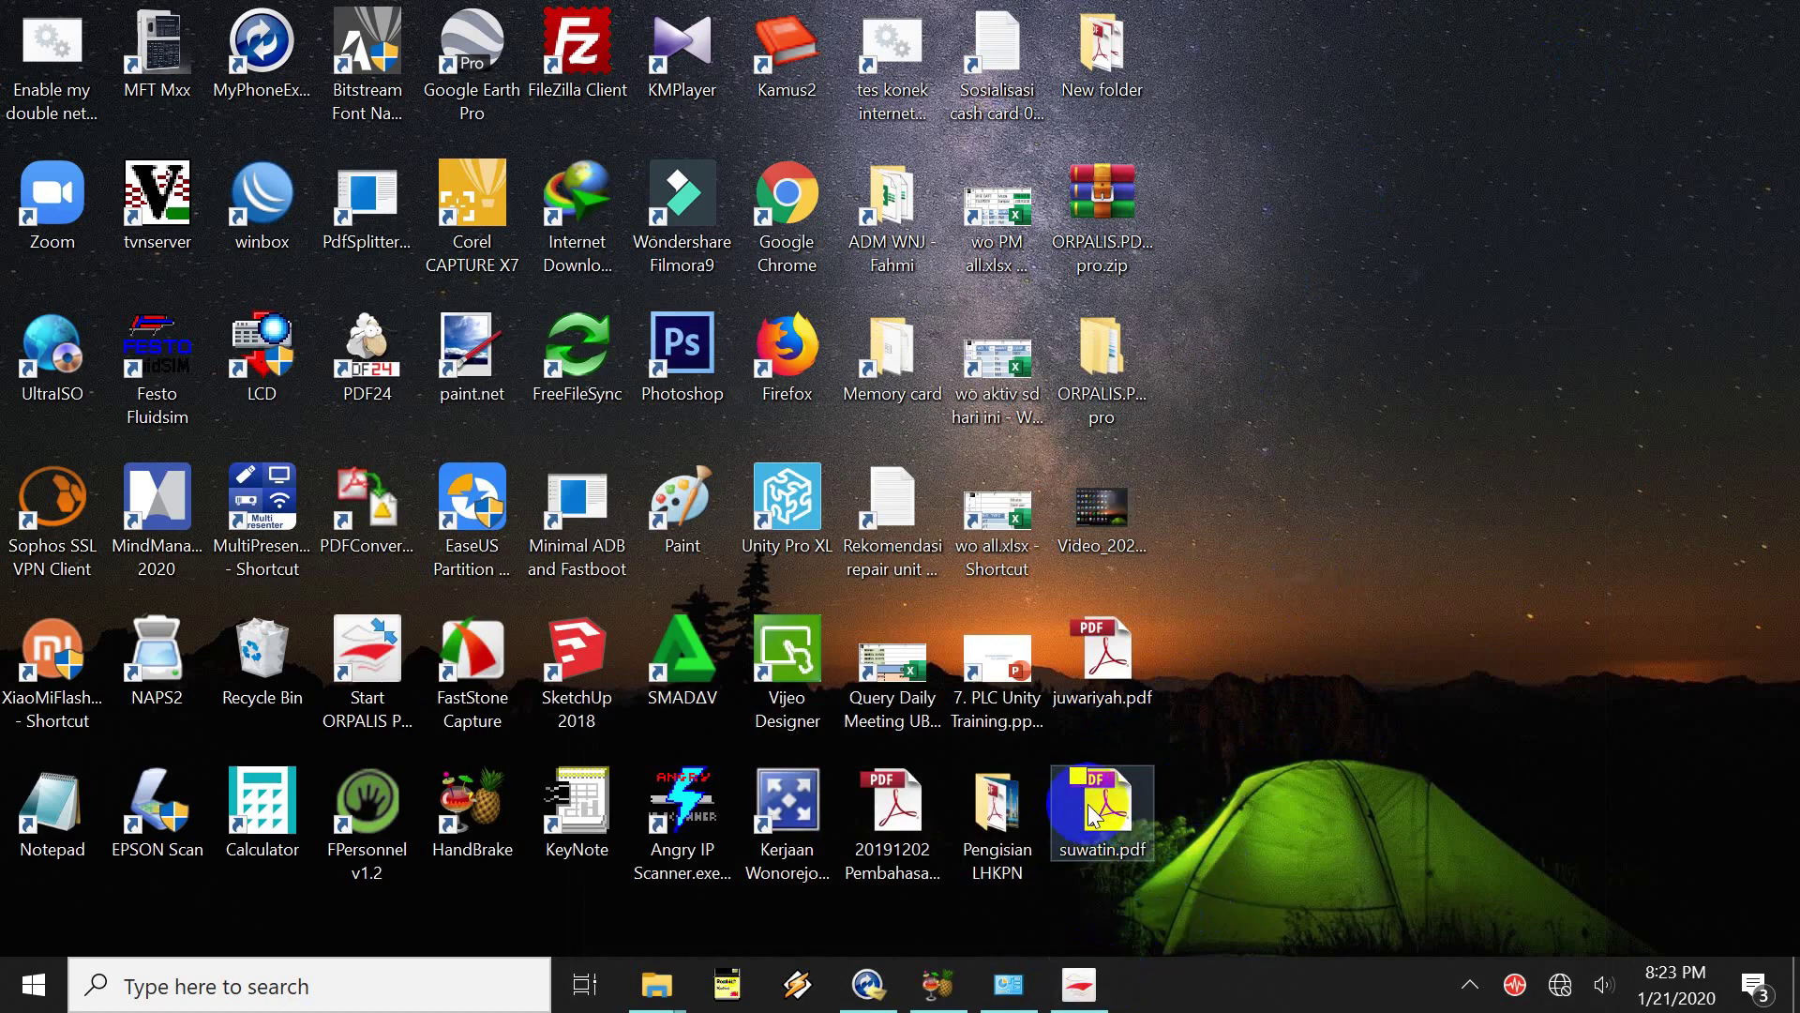
double_click(1093, 814)
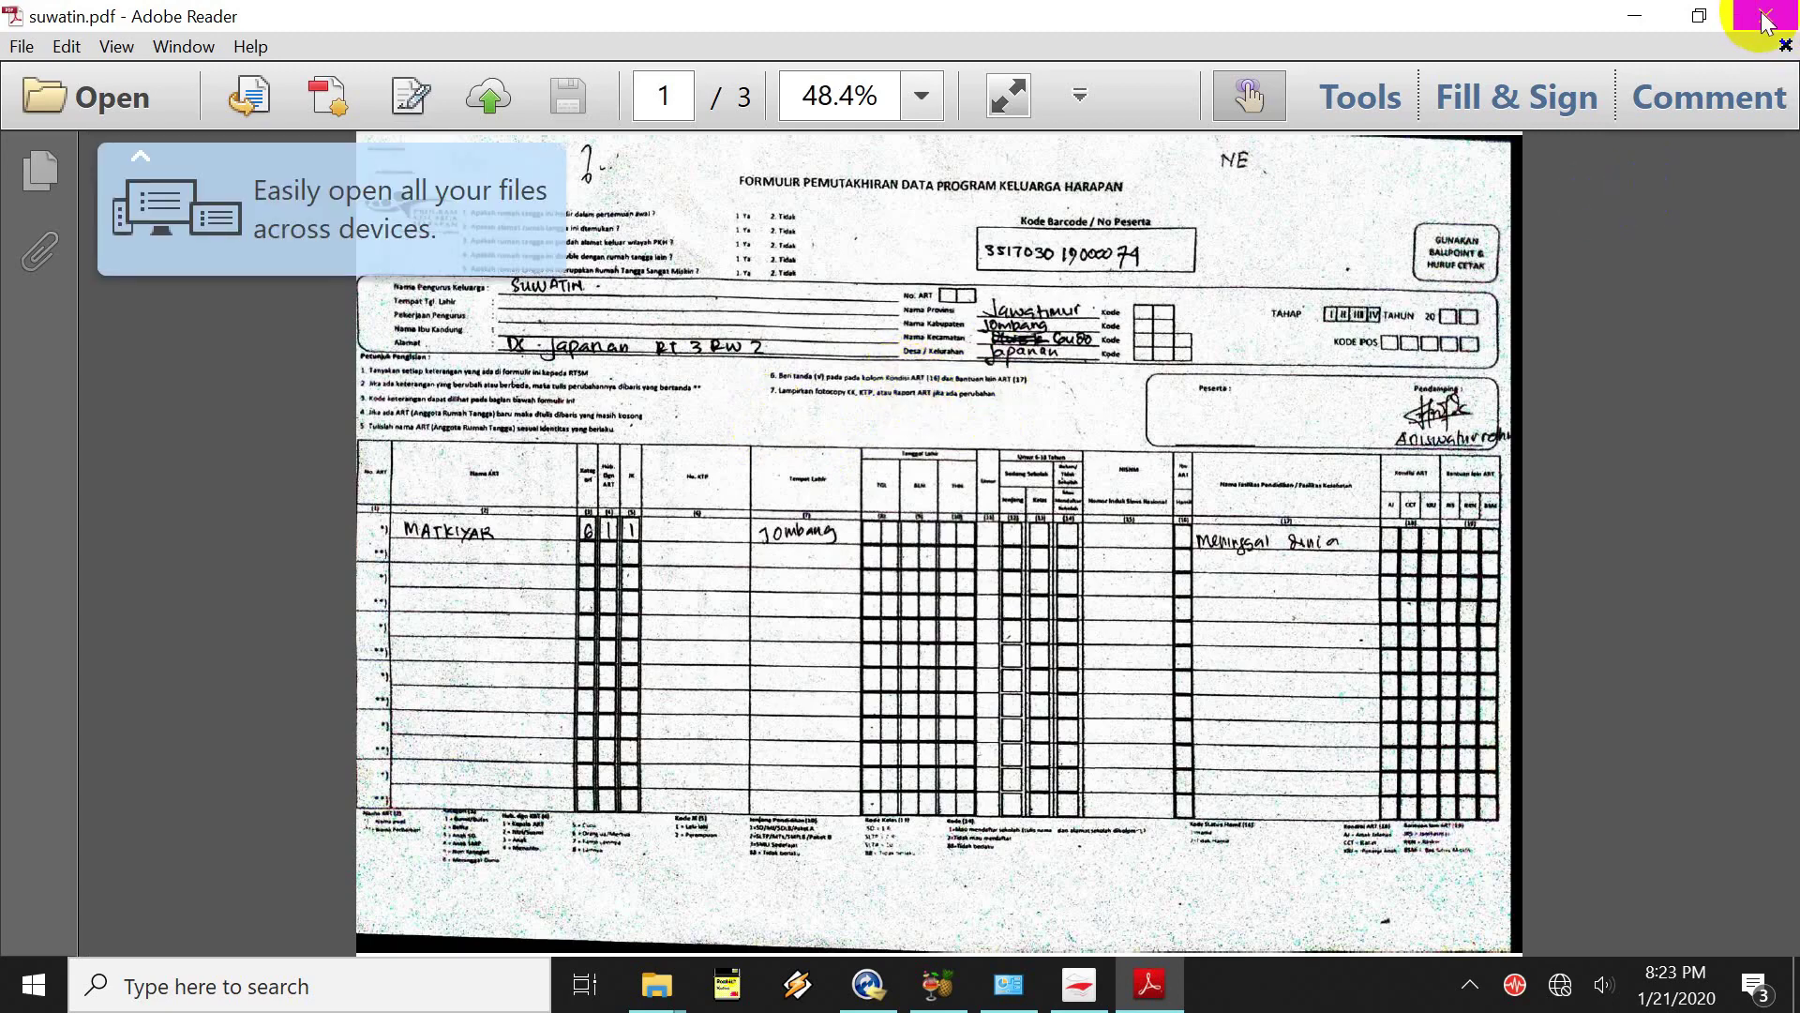
left_click(1770, 17)
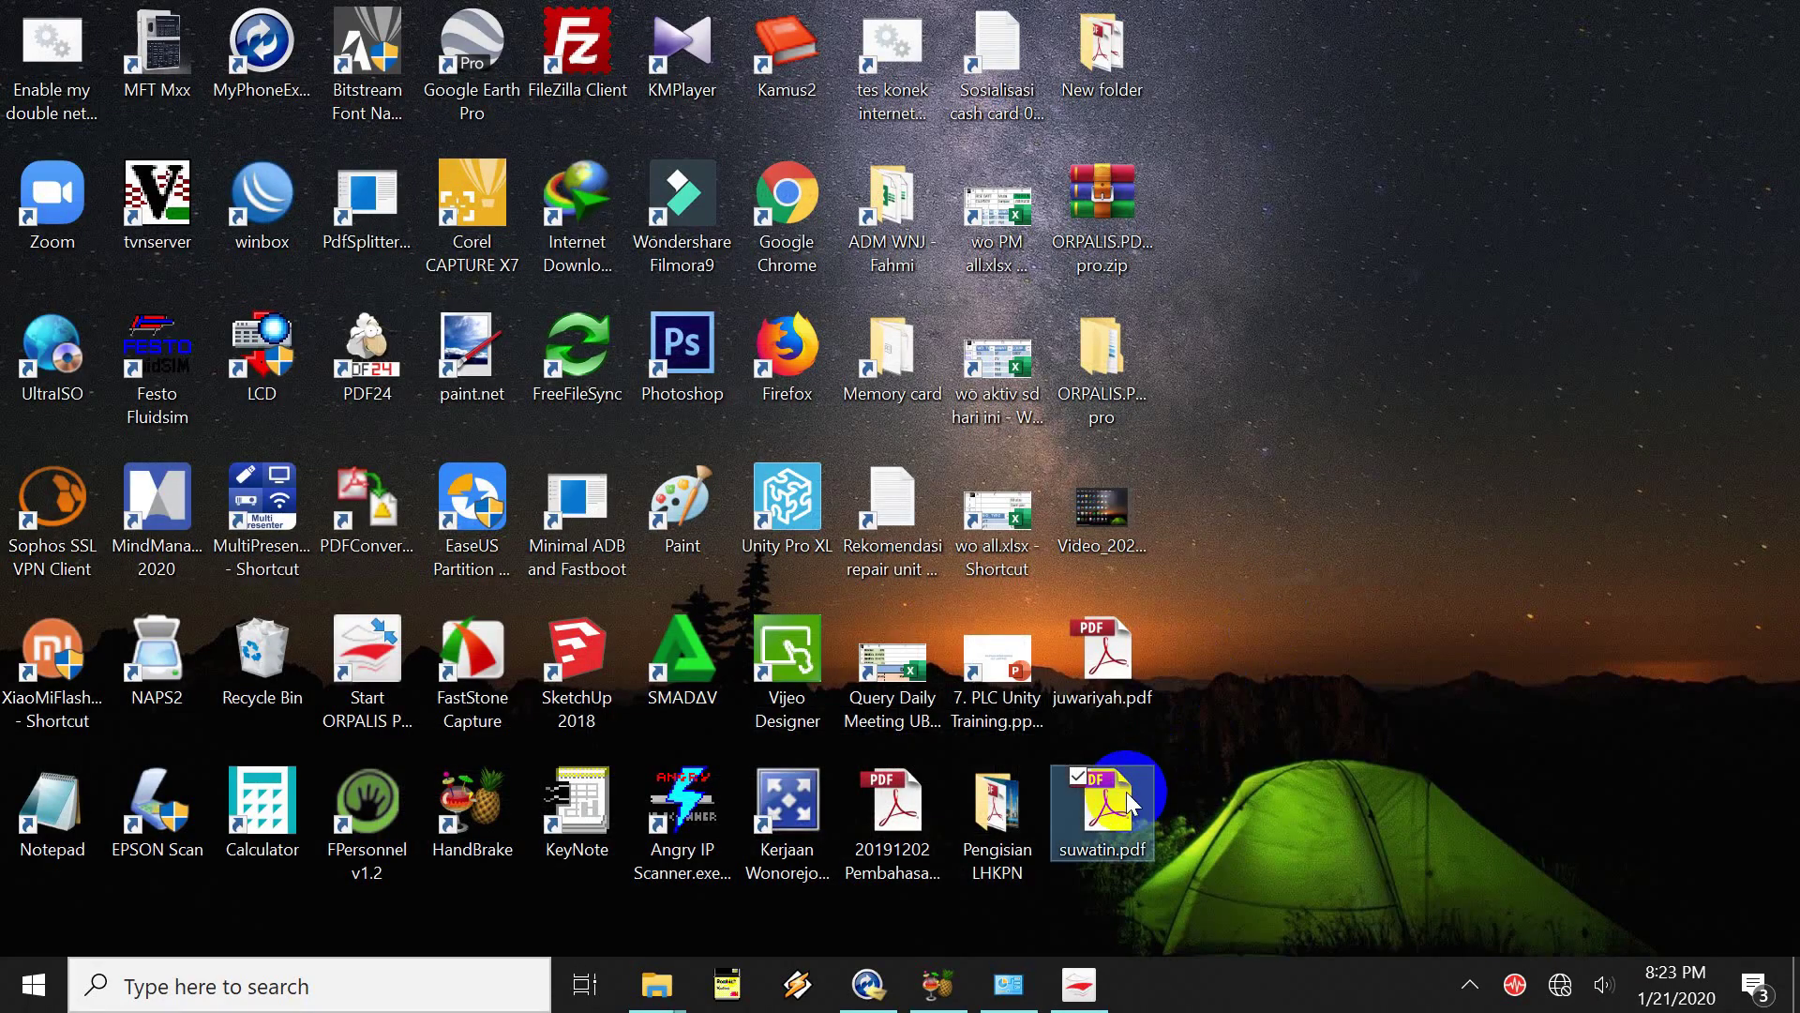
Open the larger original PDF from New folder in Adobe Reader to compare its quality, close it and return to its reduced copy on the desktop
double_click(1106, 366)
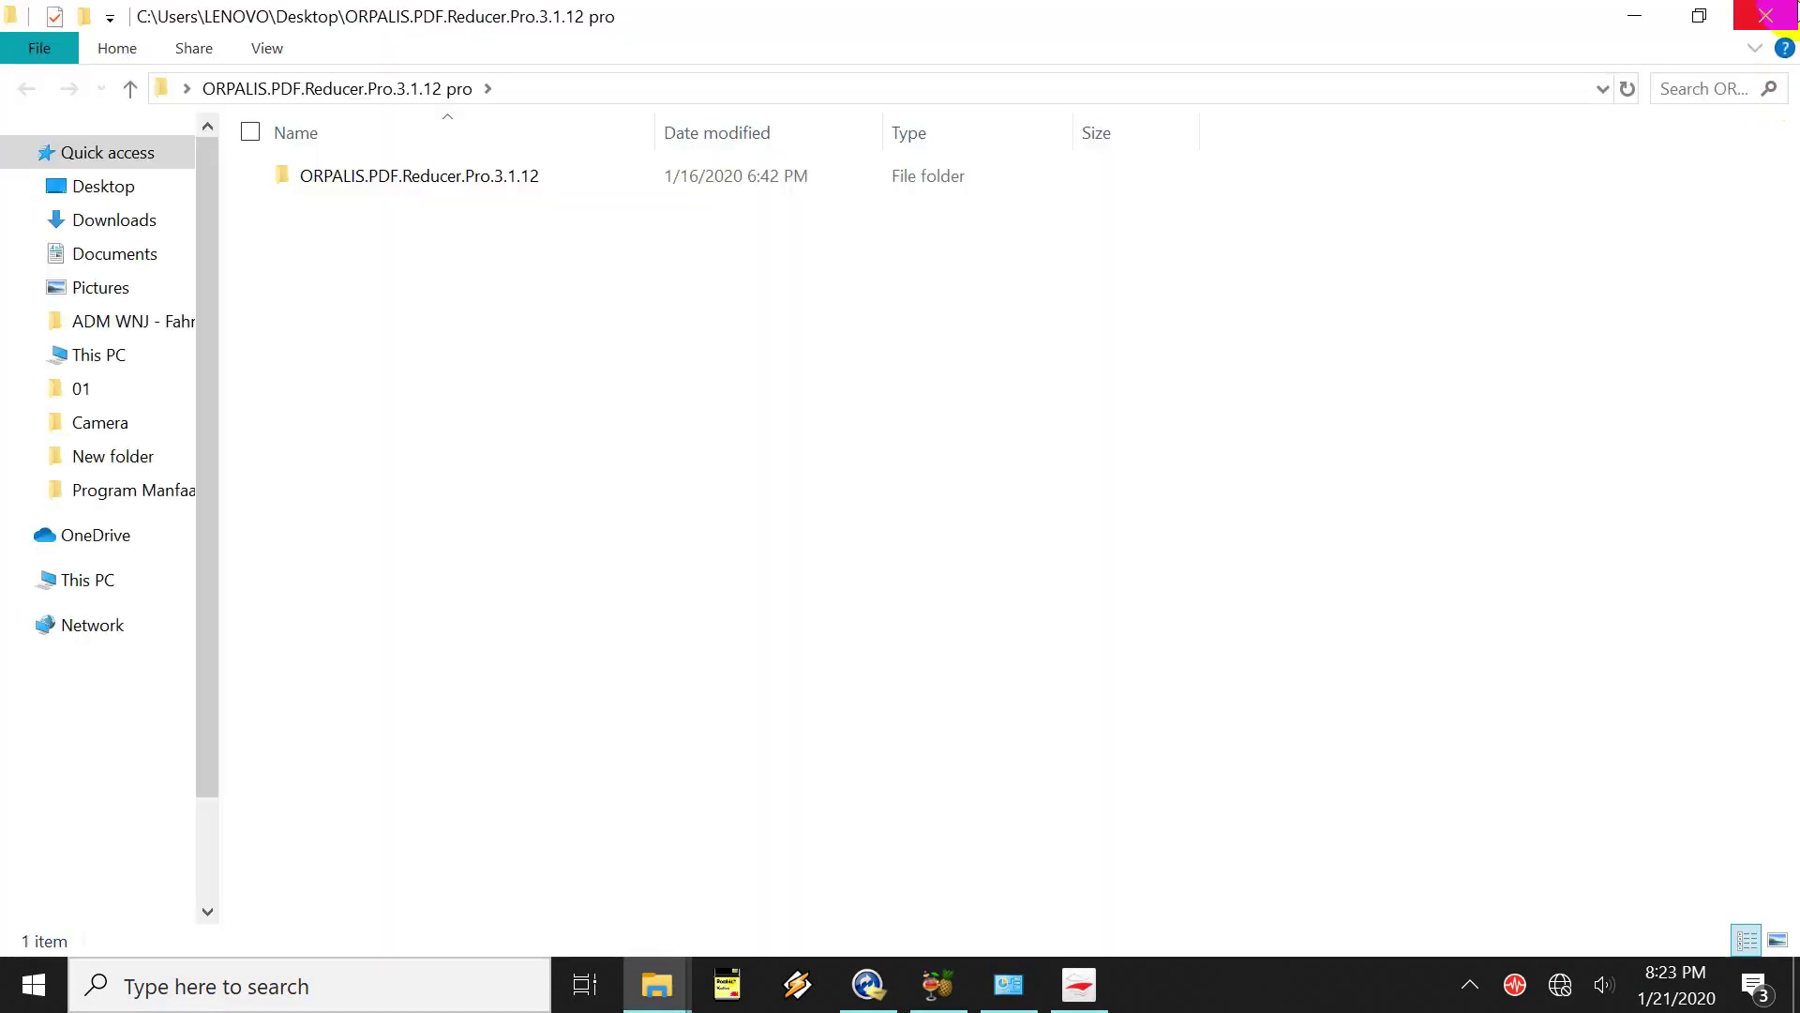
left_click(1765, 16)
left_click(1116, 75)
double_click(1116, 75)
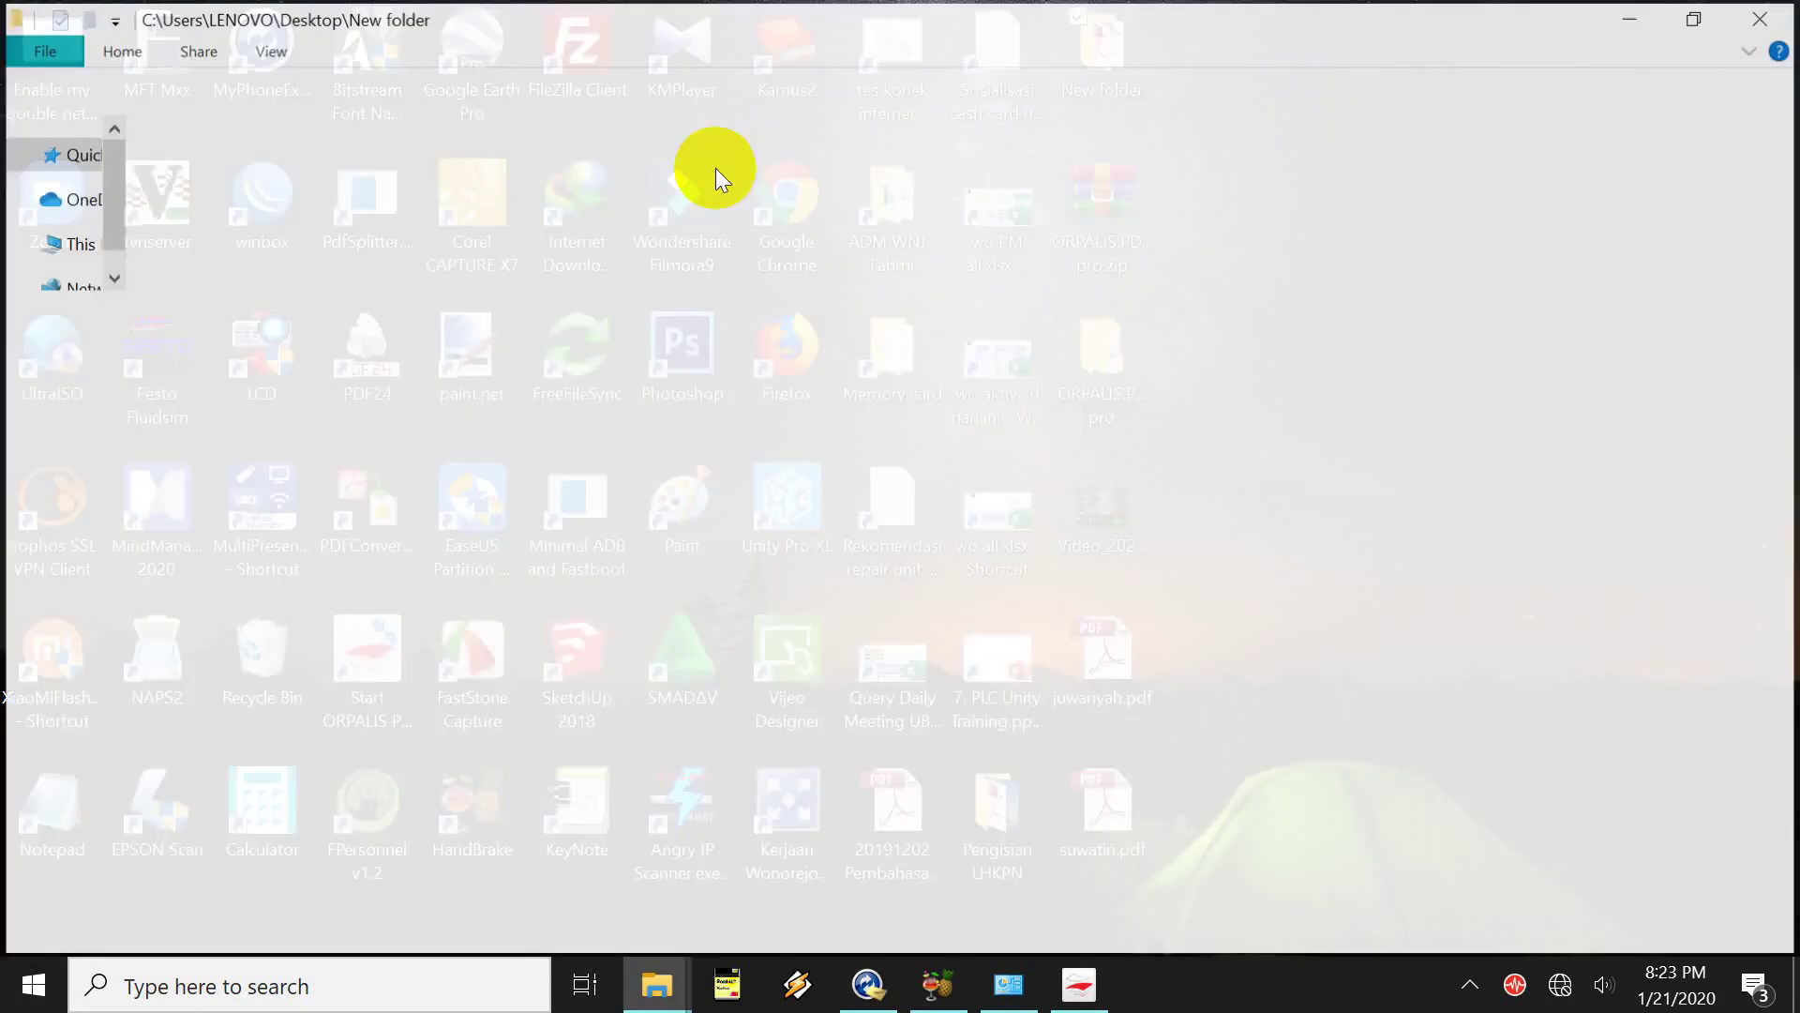
left_click(317, 207)
double_click(315, 207)
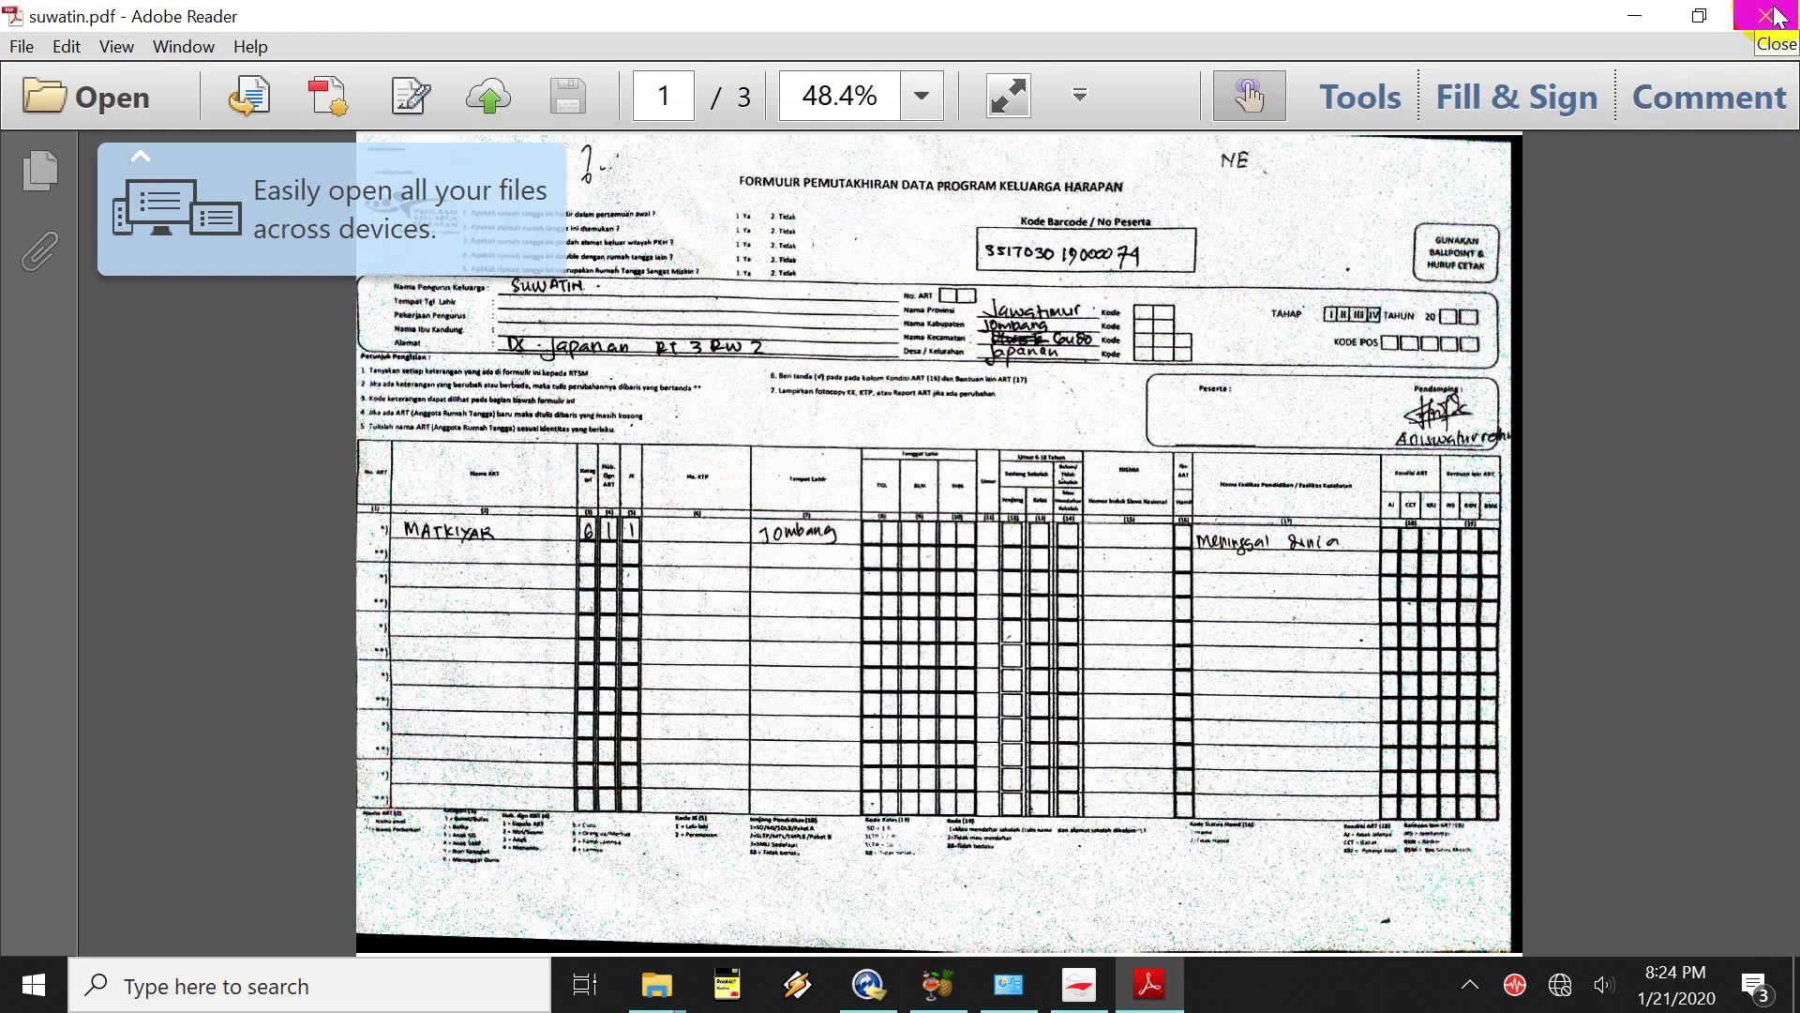
left_click(601, 445)
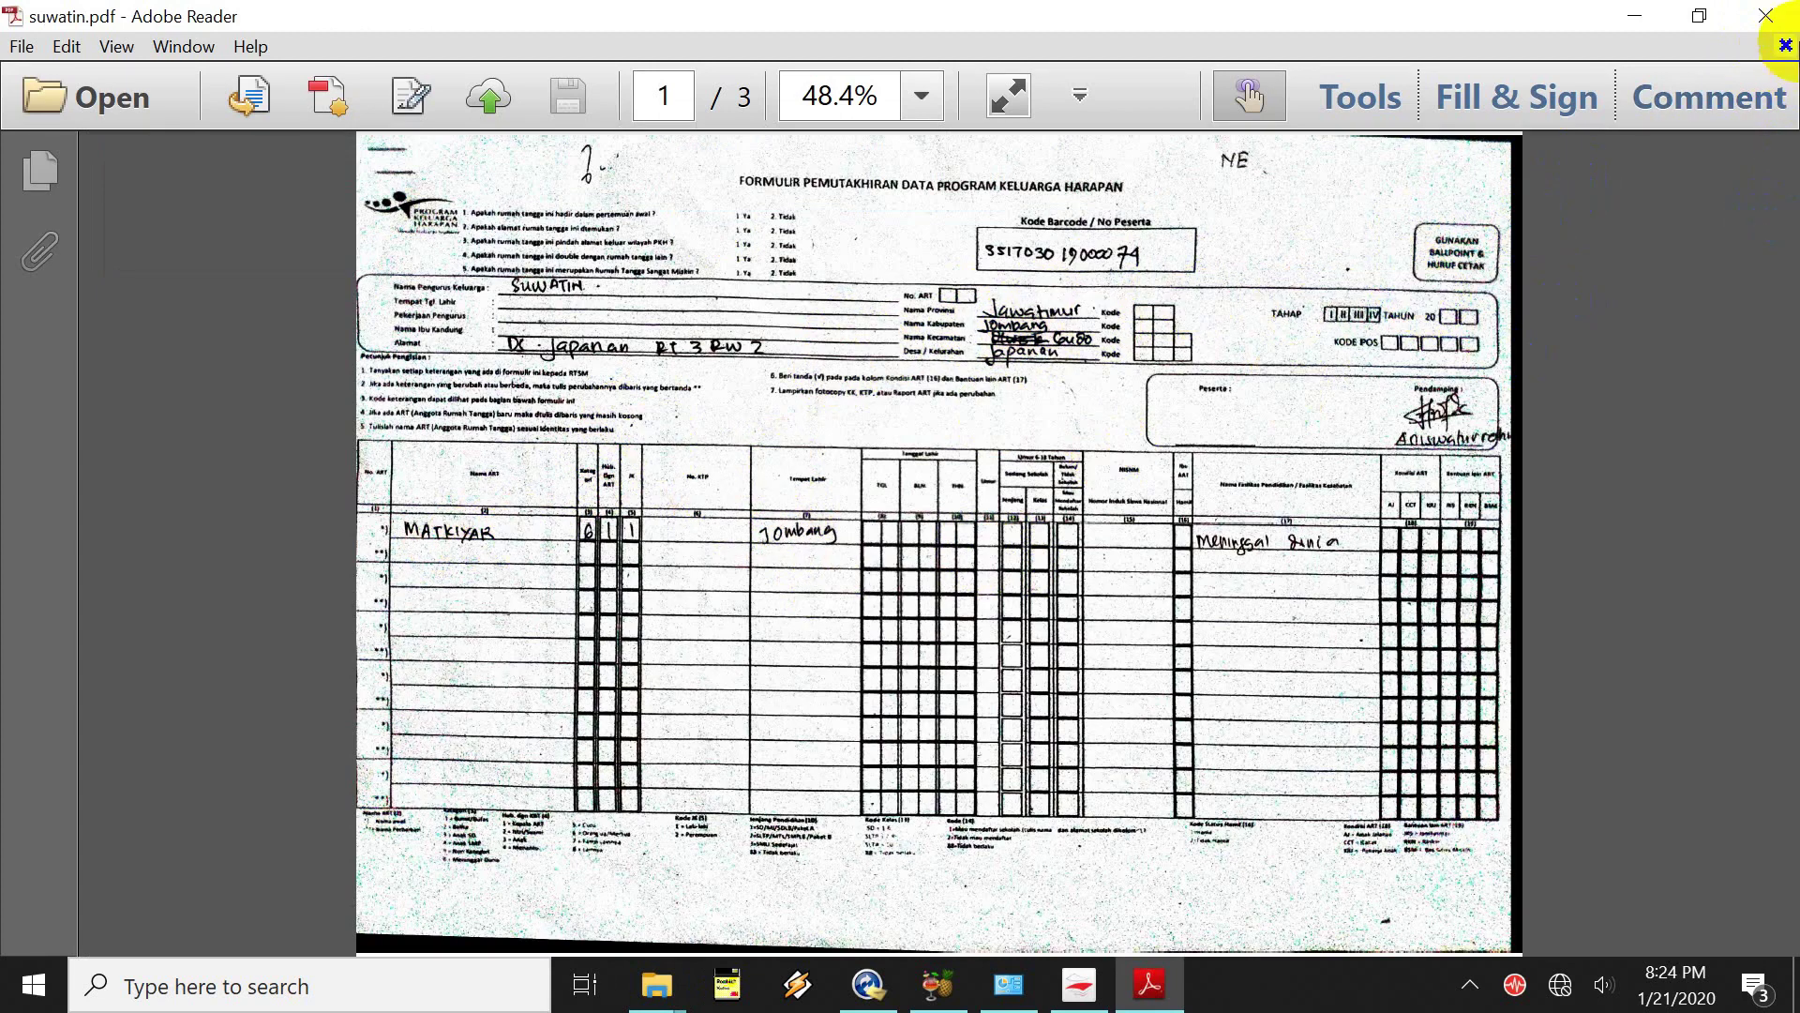
left_click(1766, 15)
left_click(984, 394)
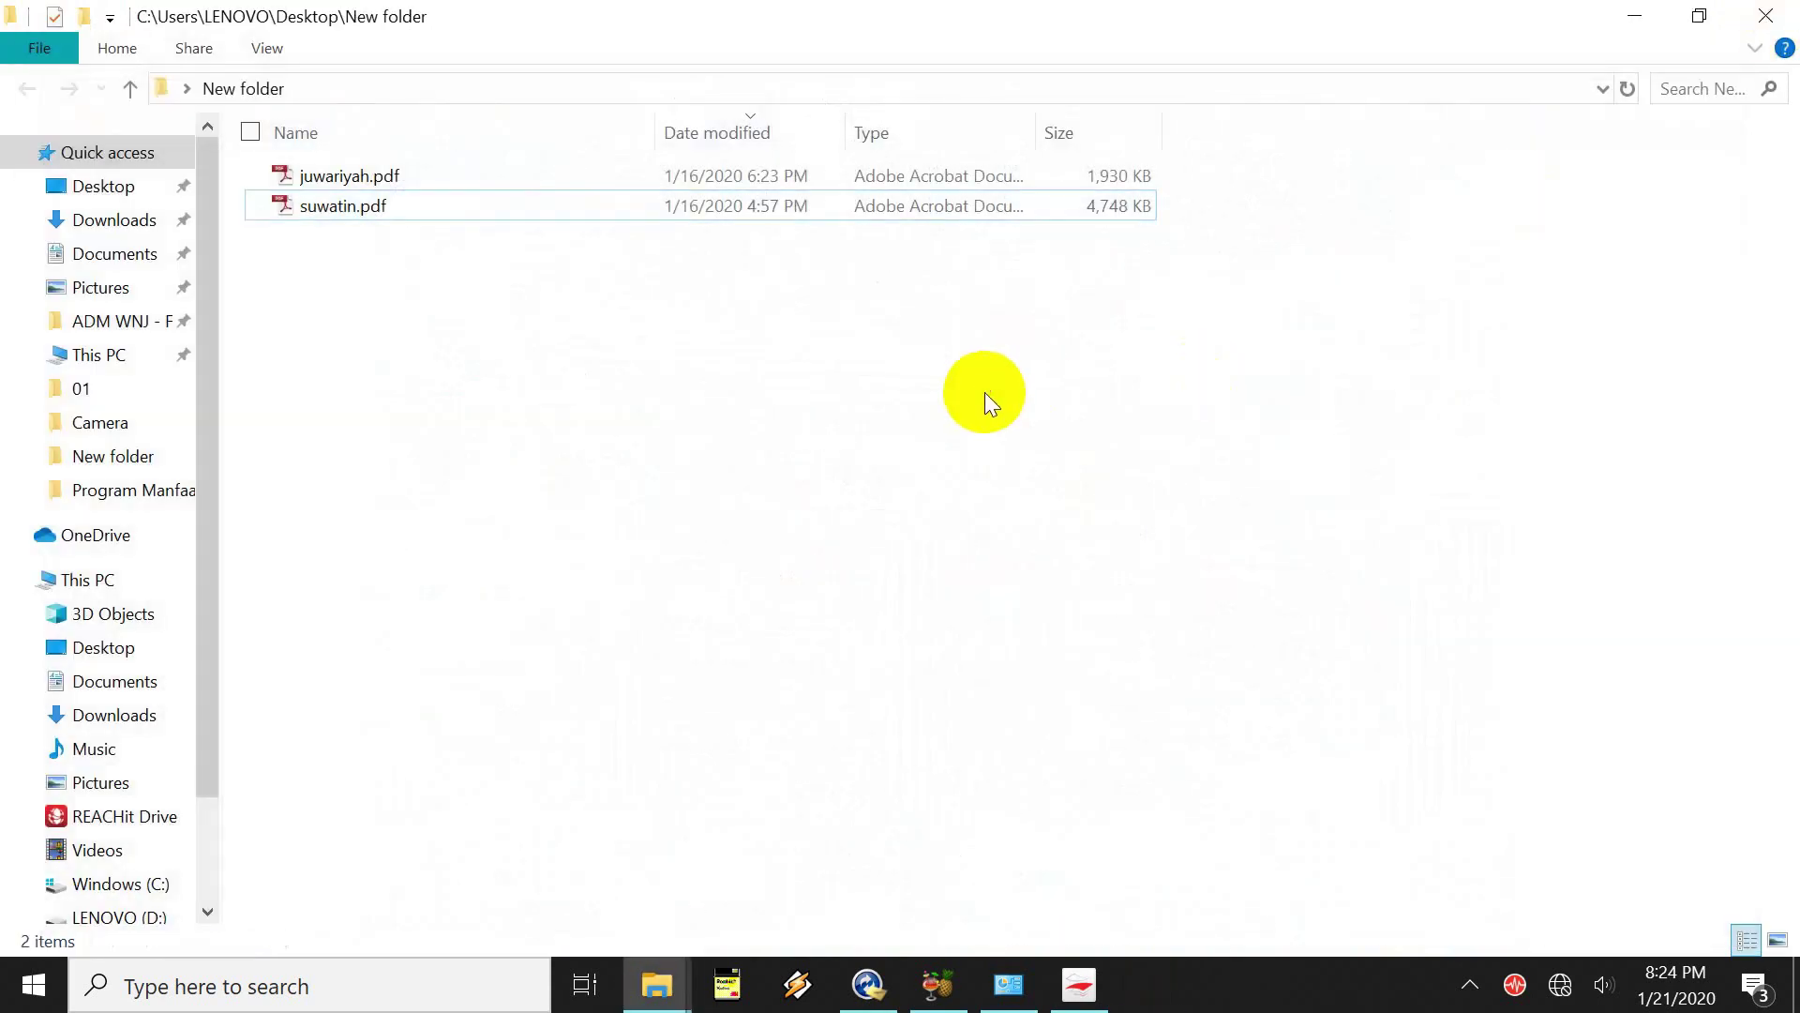
left_click(1631, 12)
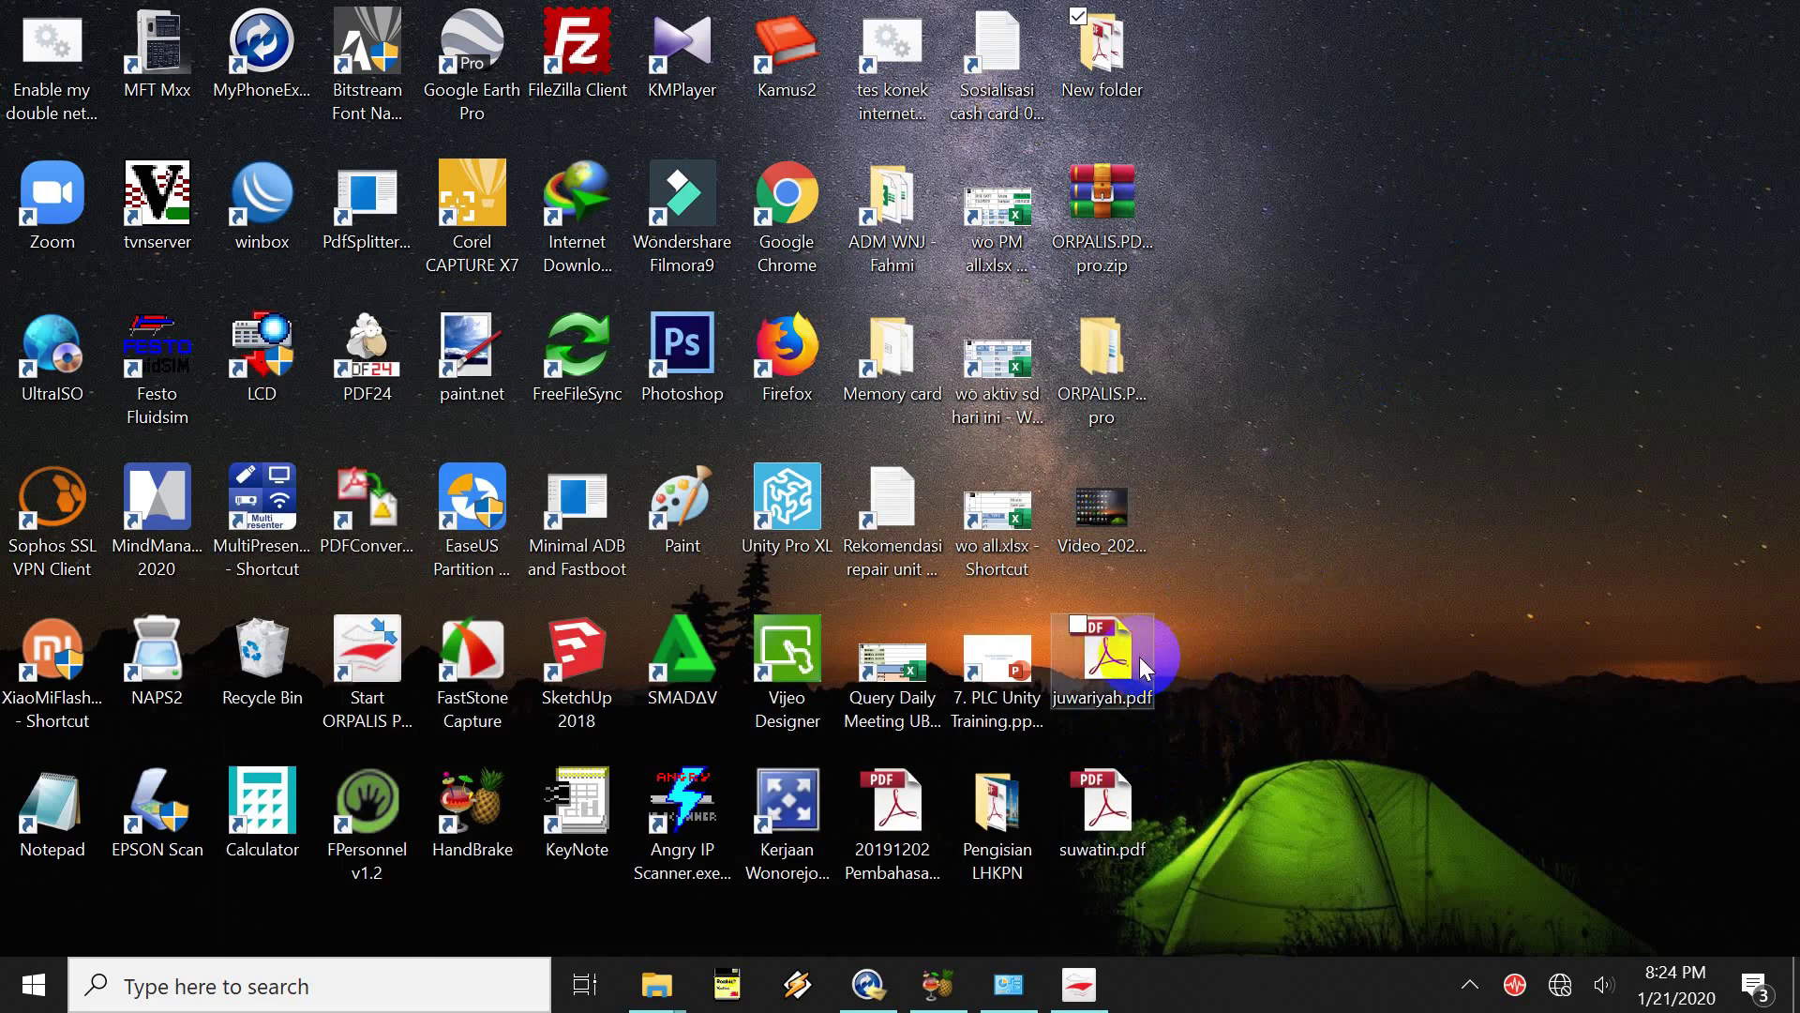
left_click(1149, 825)
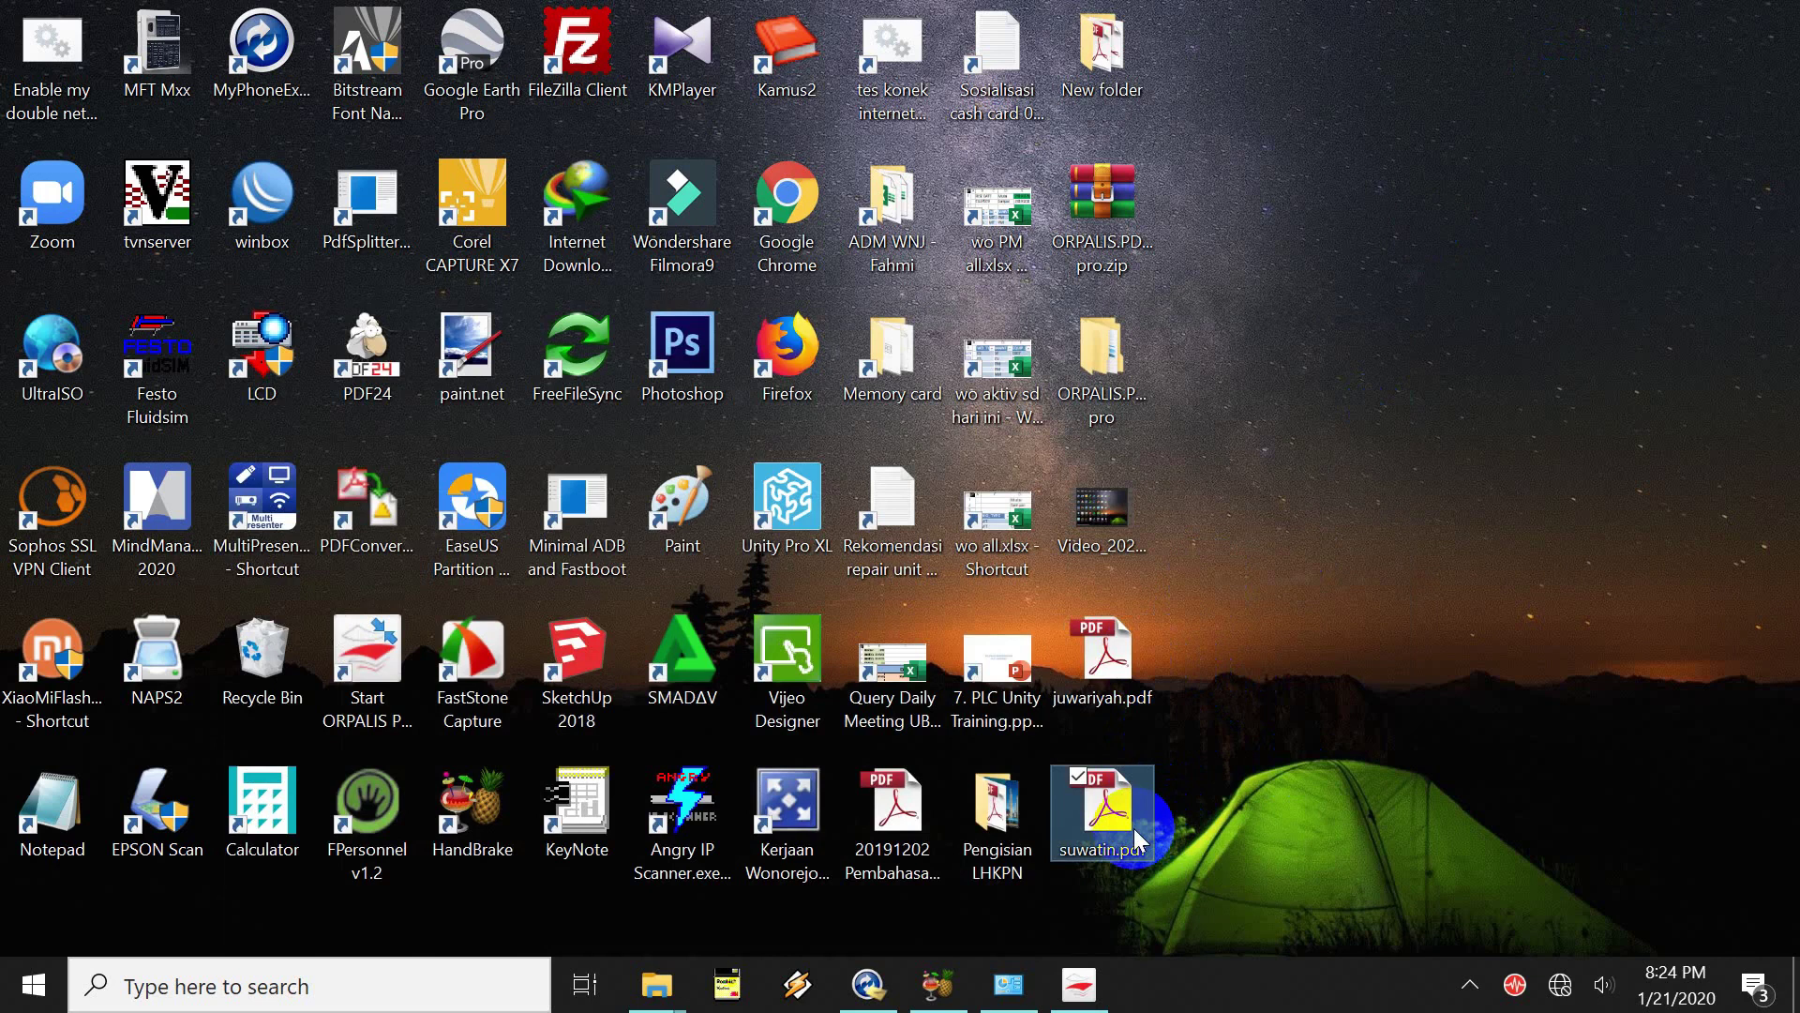
Set the image downscale resolution to 75 dpi in the ORPALIS PDF Reducer options
left_click(1080, 984)
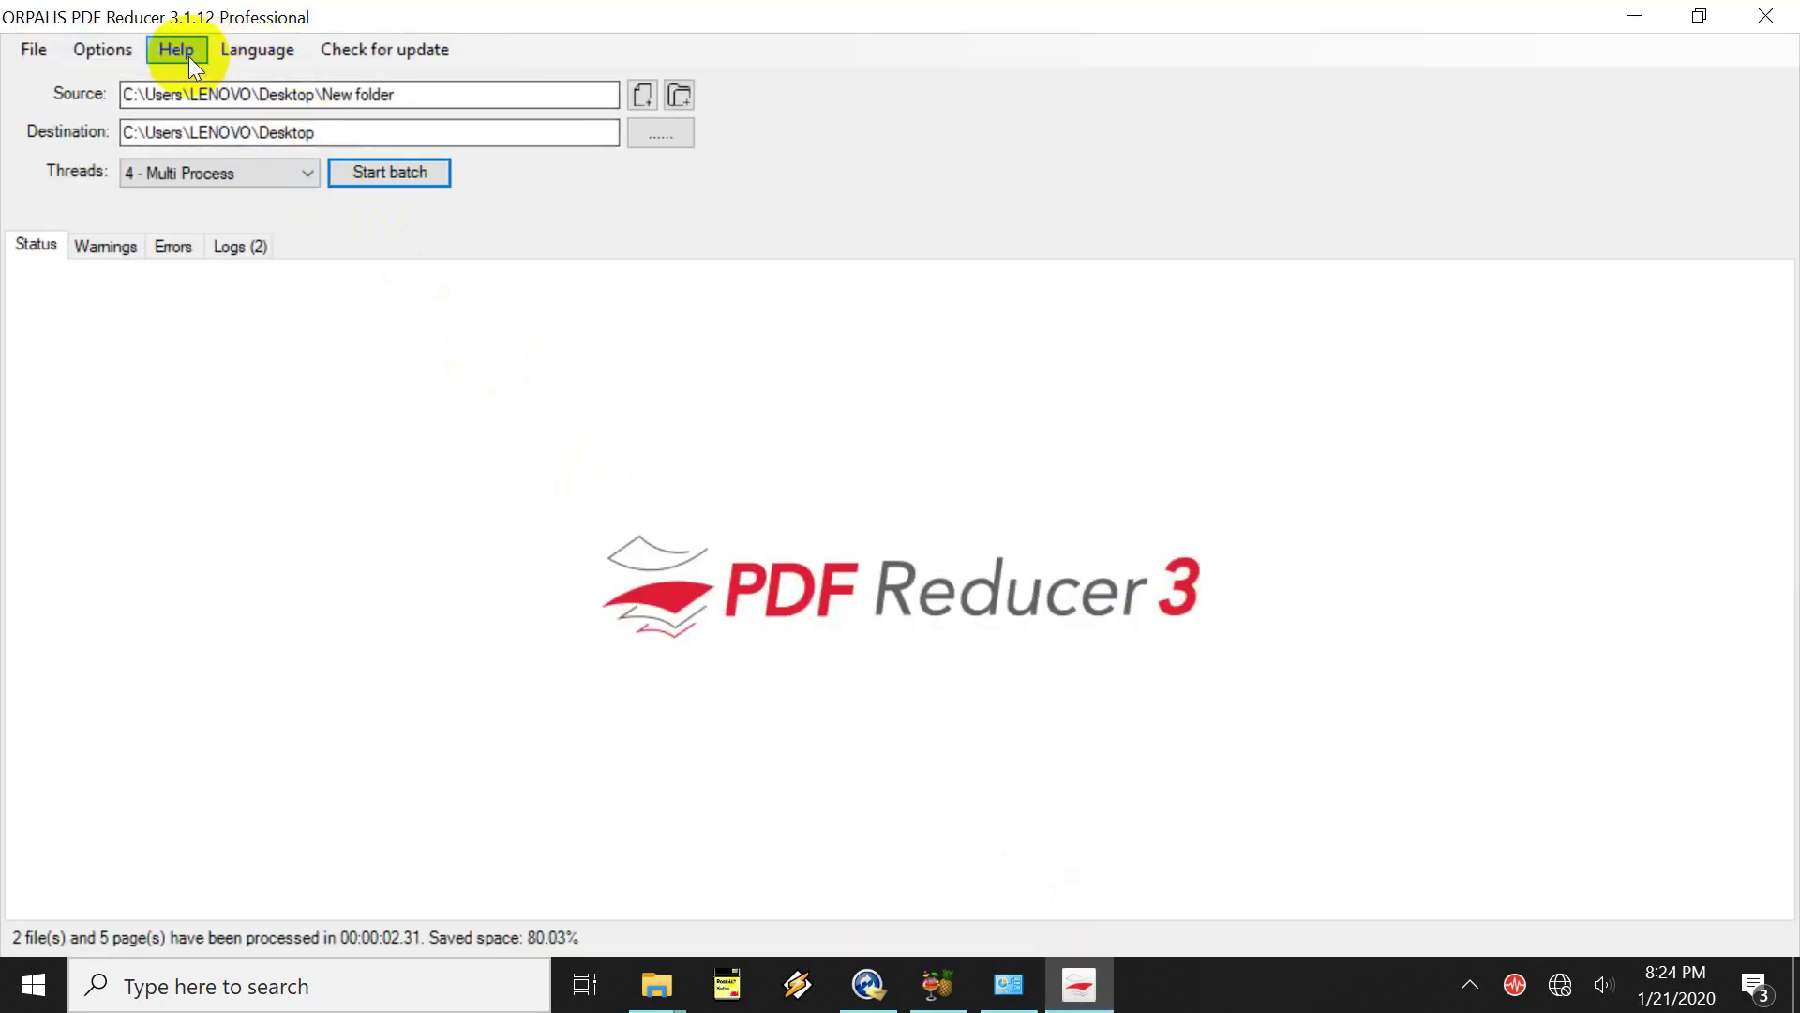
left_click(120, 47)
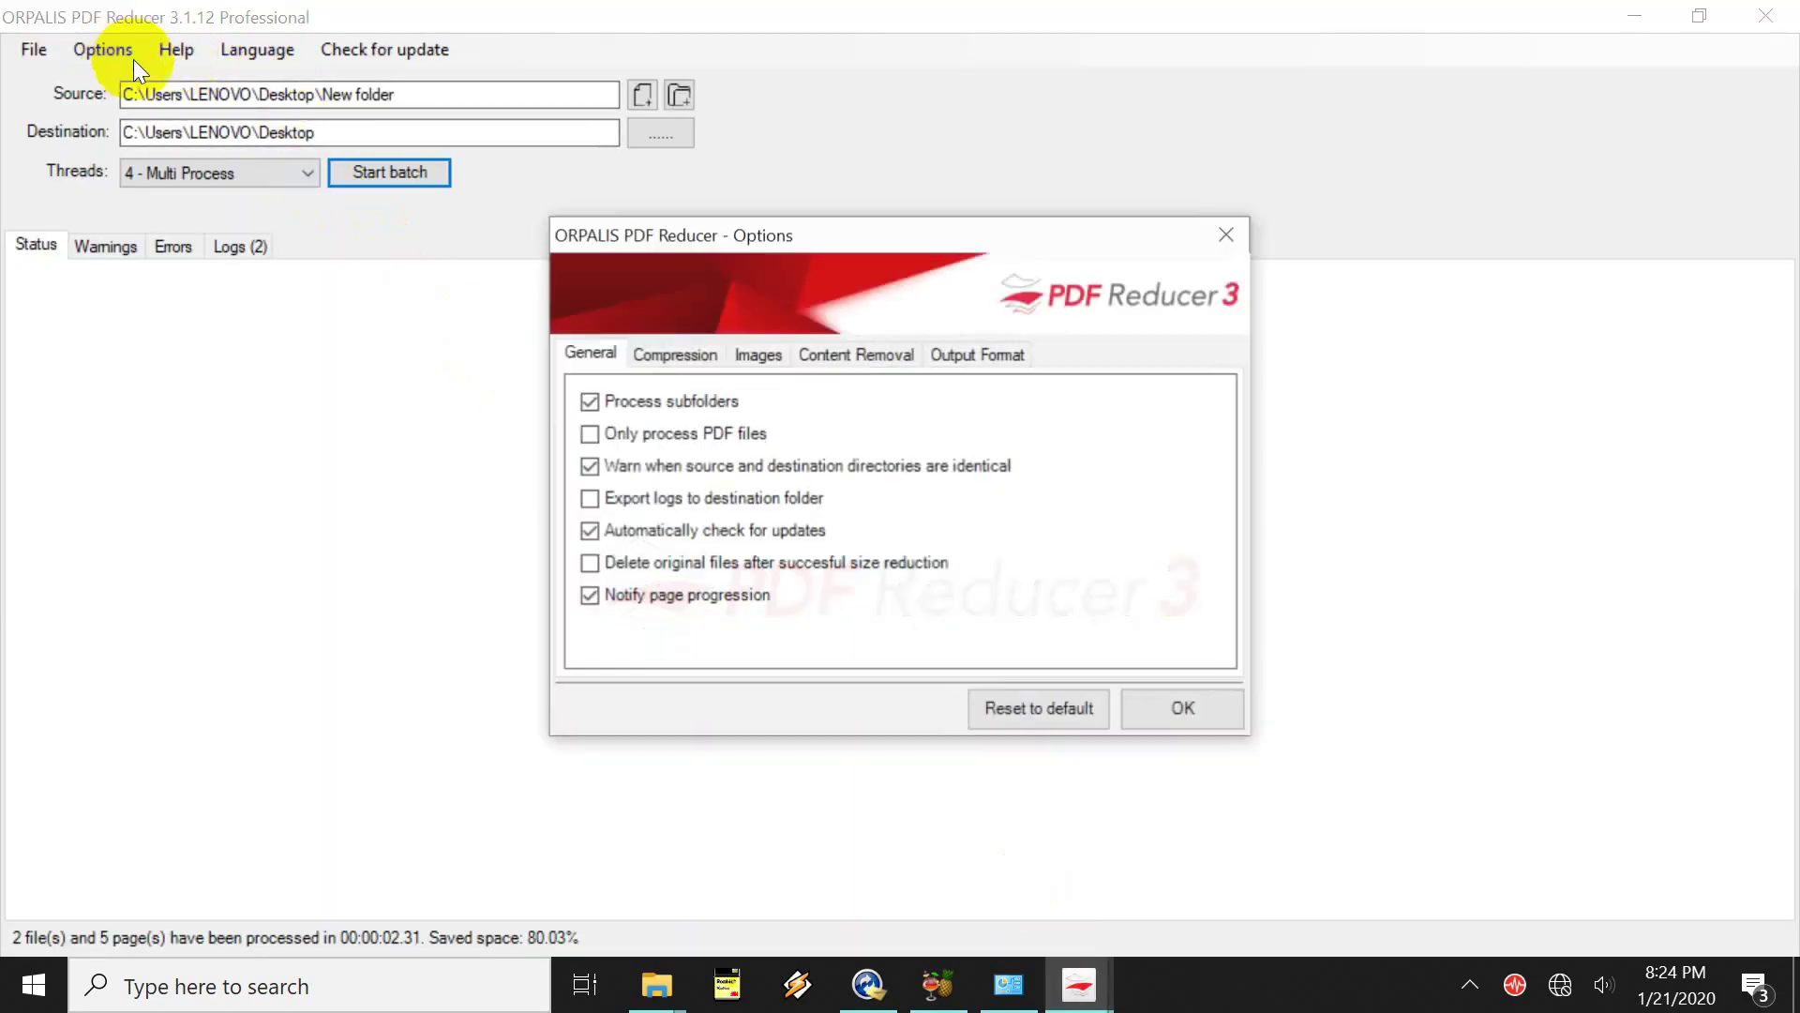
left_click(759, 355)
left_click_drag(755, 530, 634, 522)
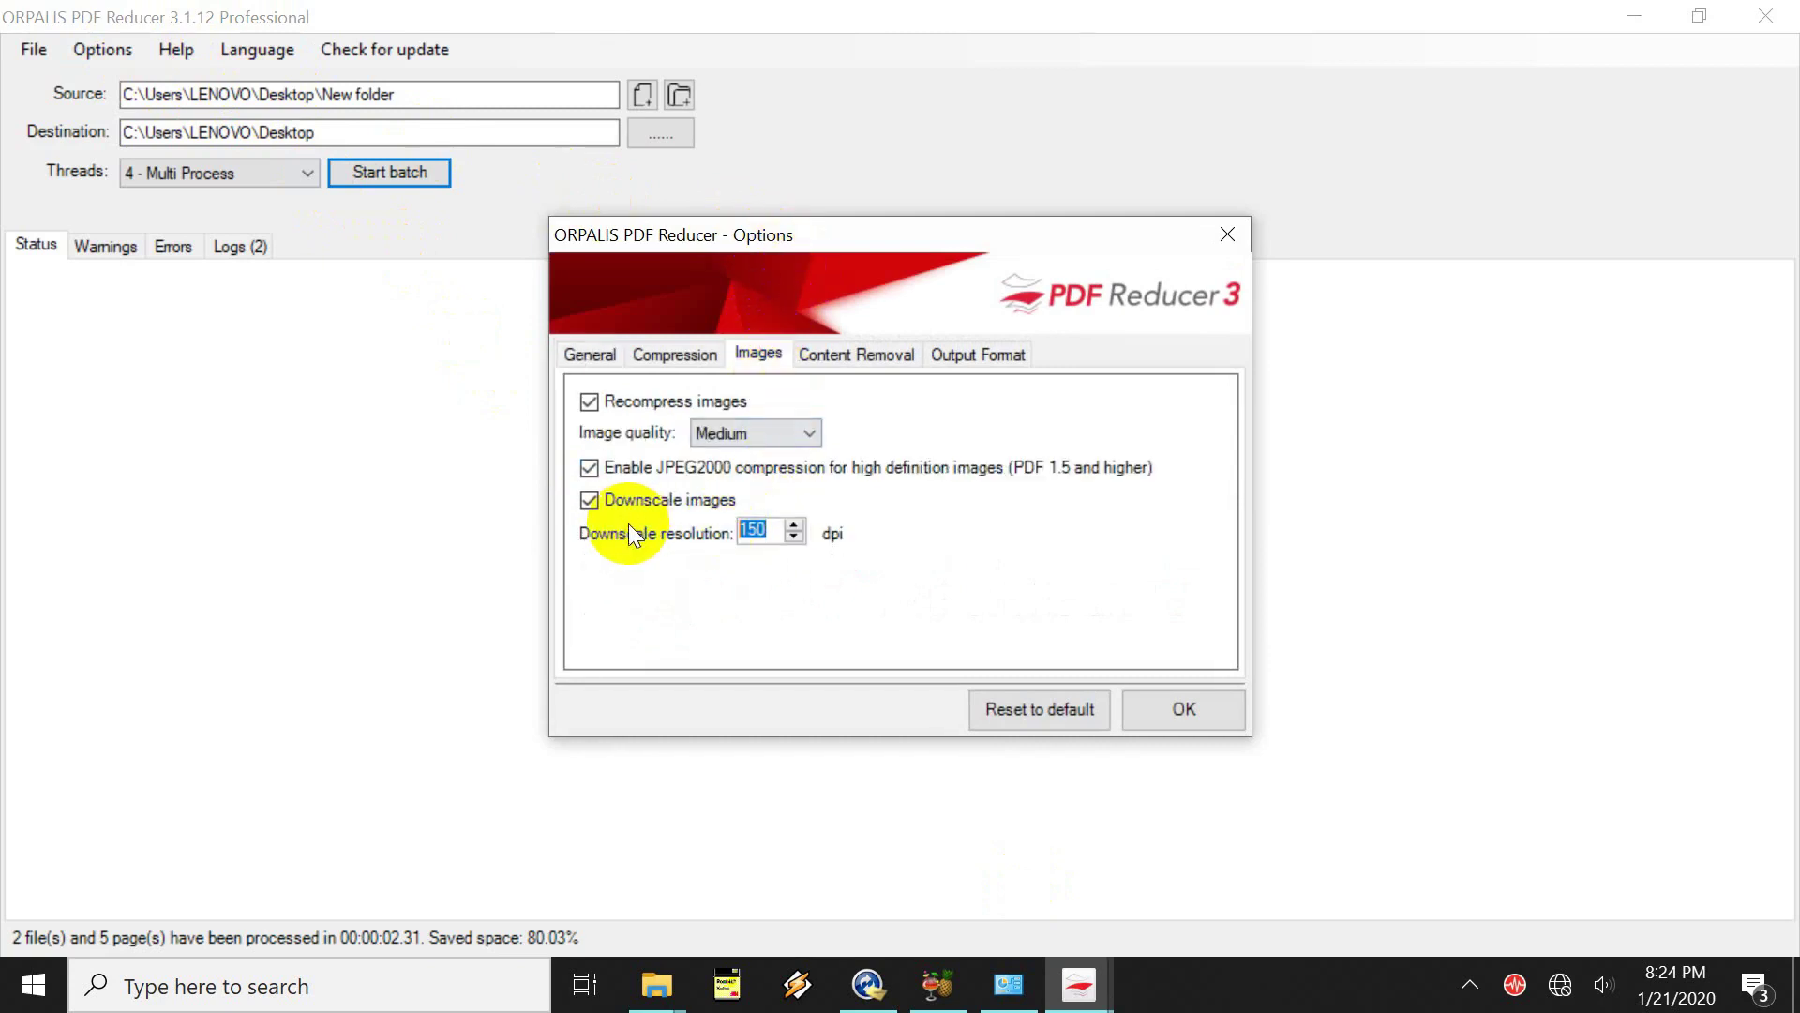
type("75")
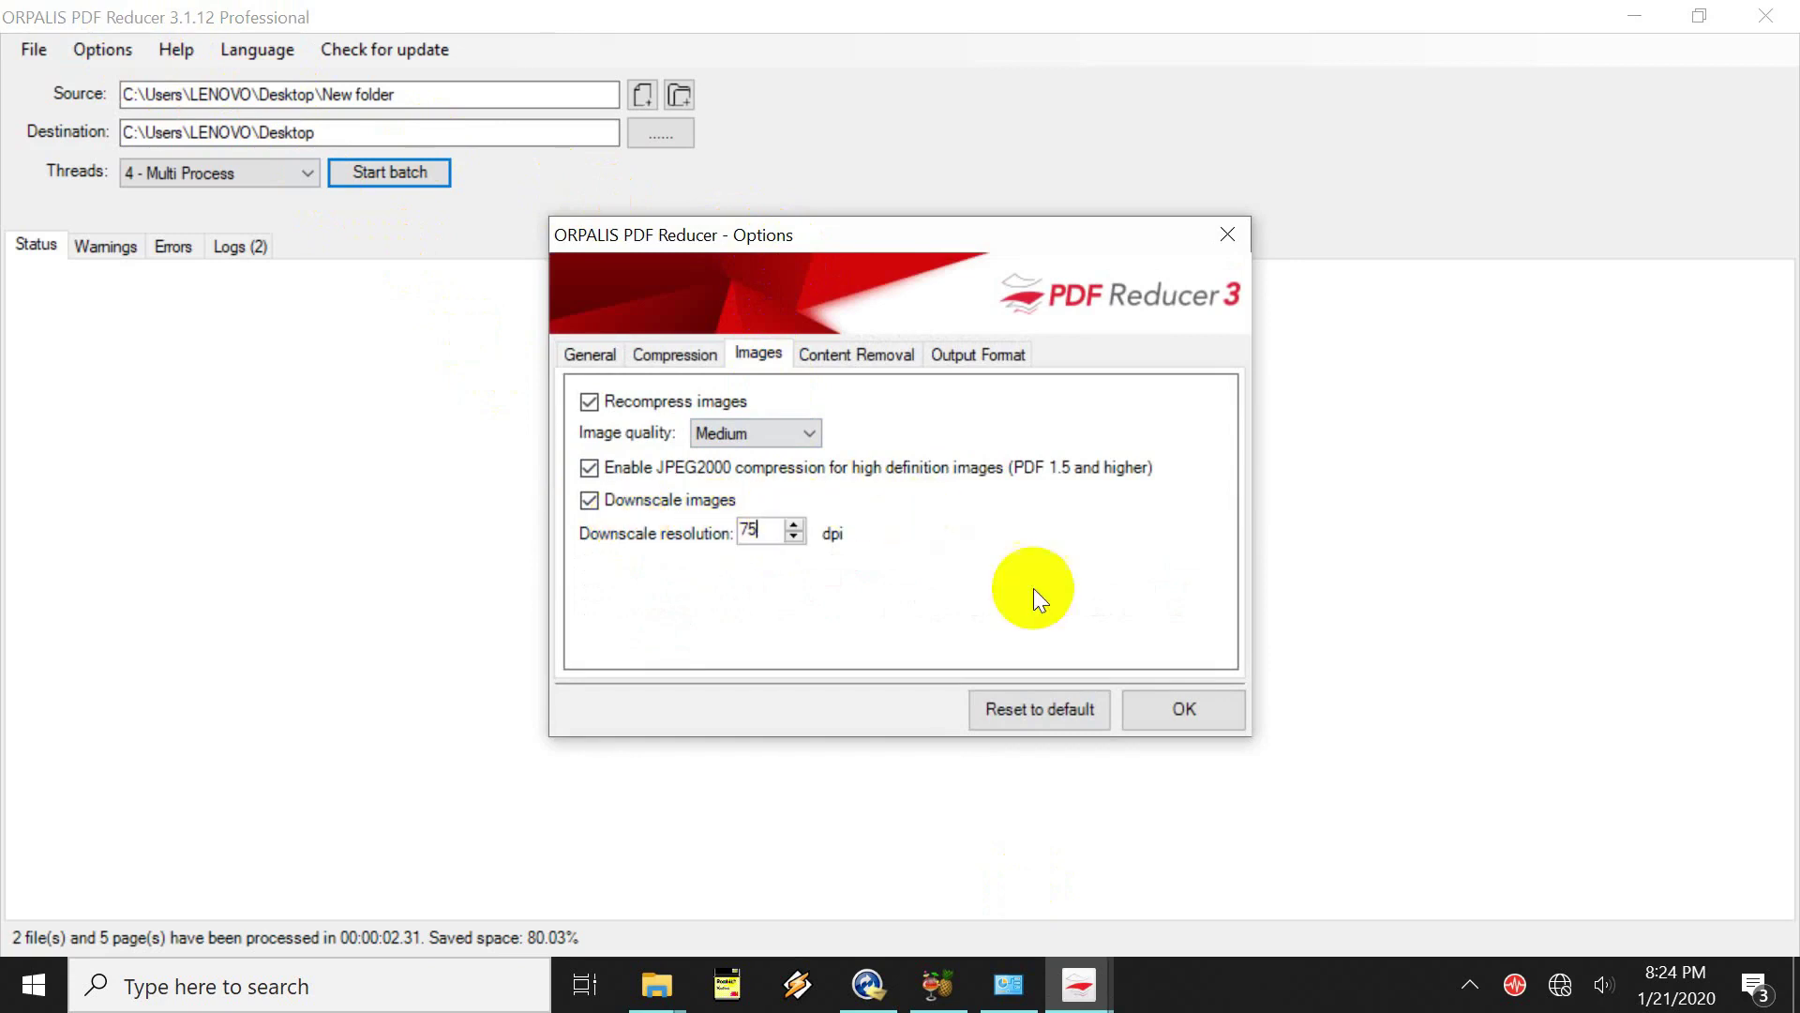
left_click(1174, 720)
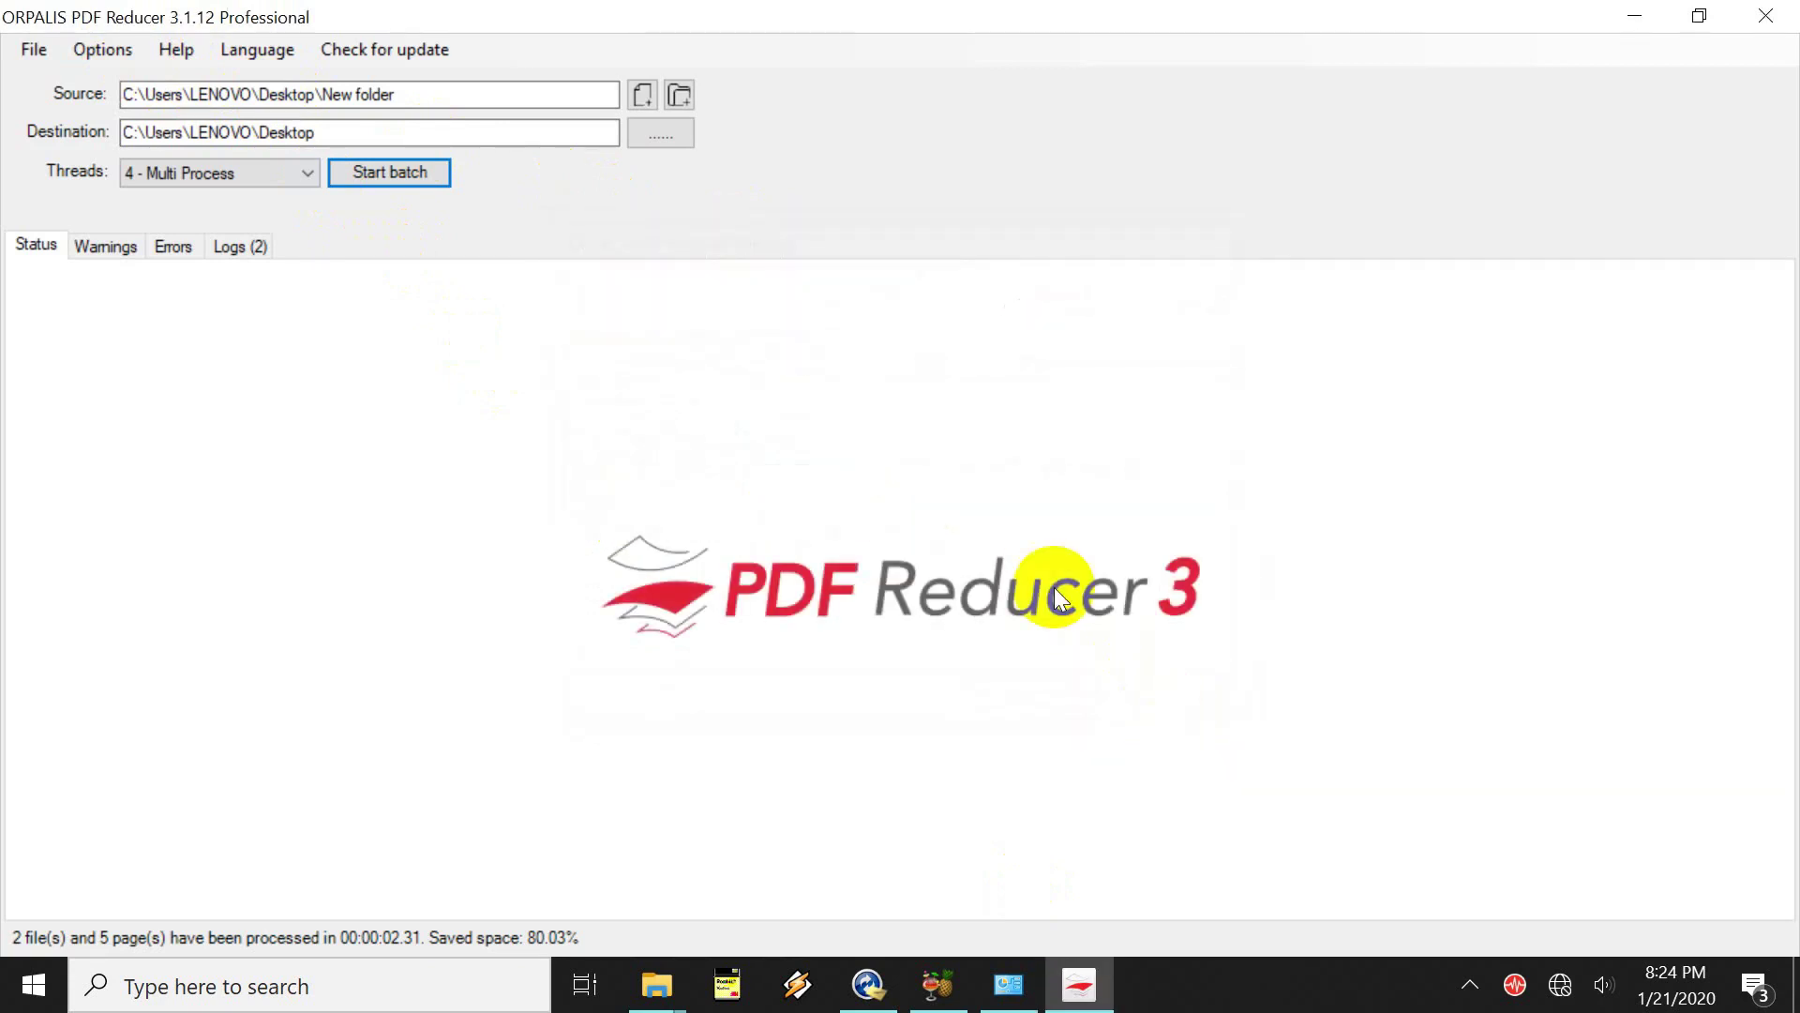
Set the larger PDF in New folder as the single source file
left_click(642, 95)
left_click(352, 259)
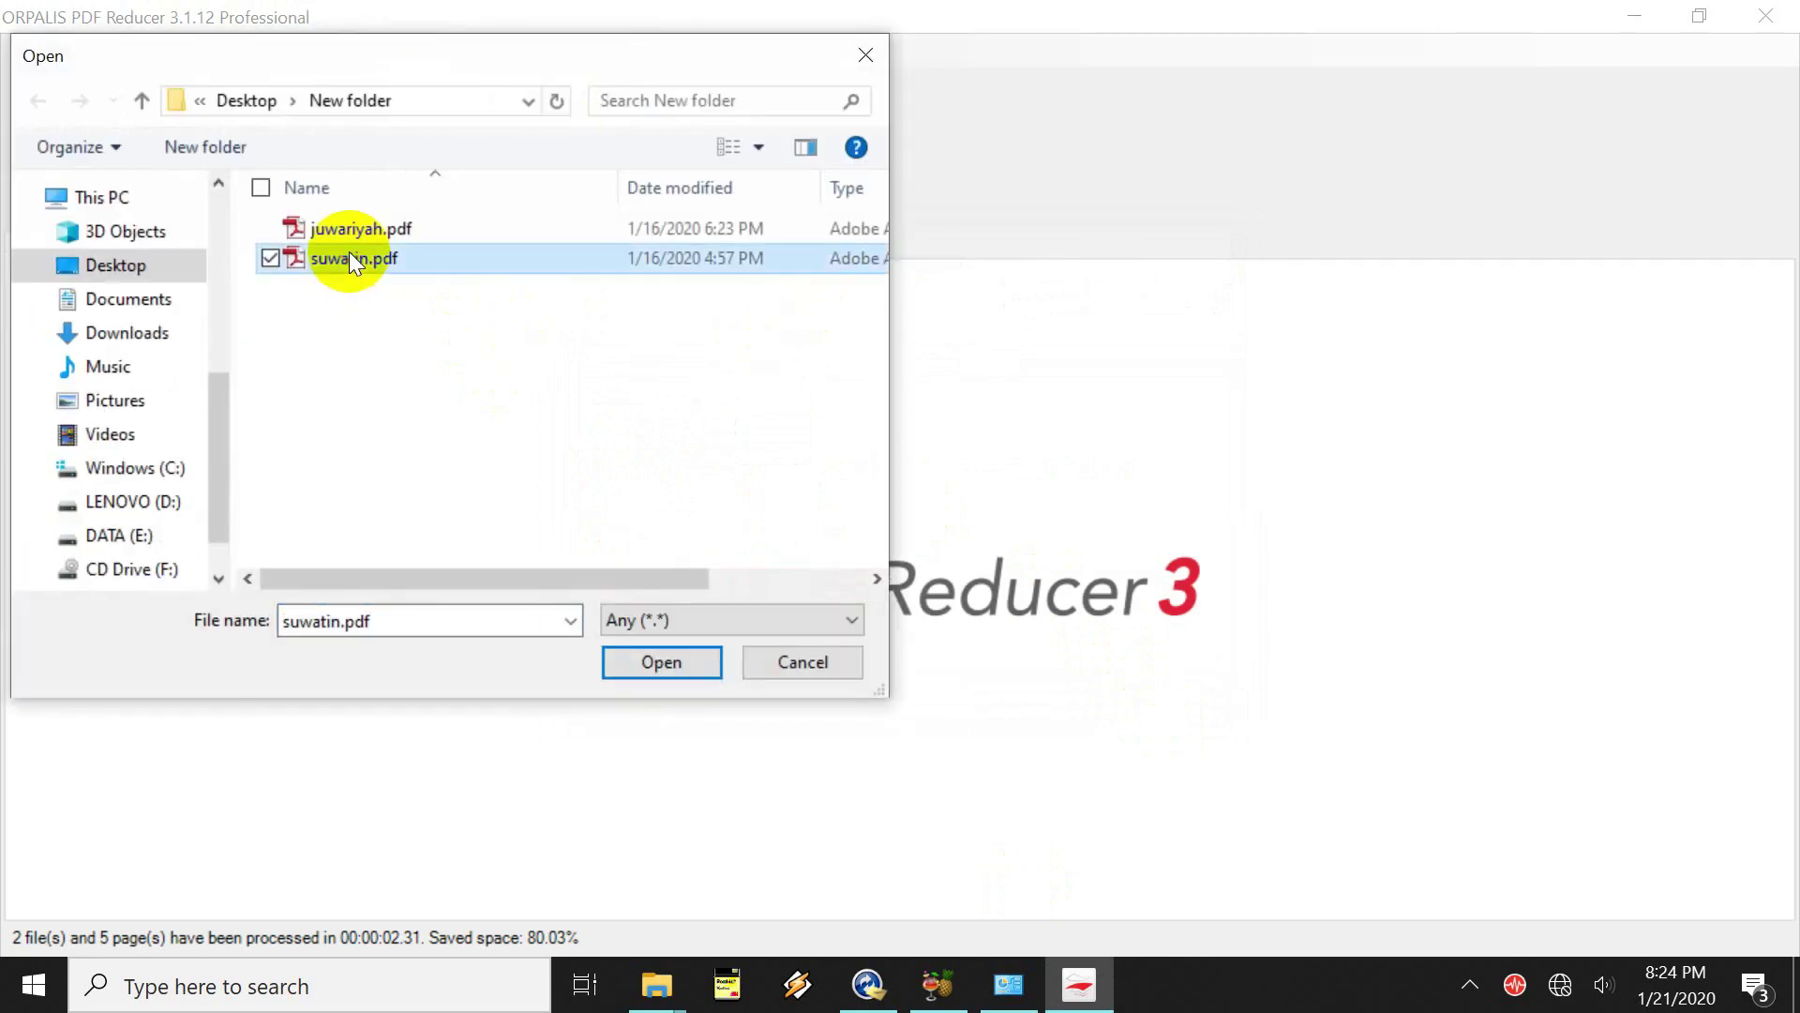
left_click(660, 661)
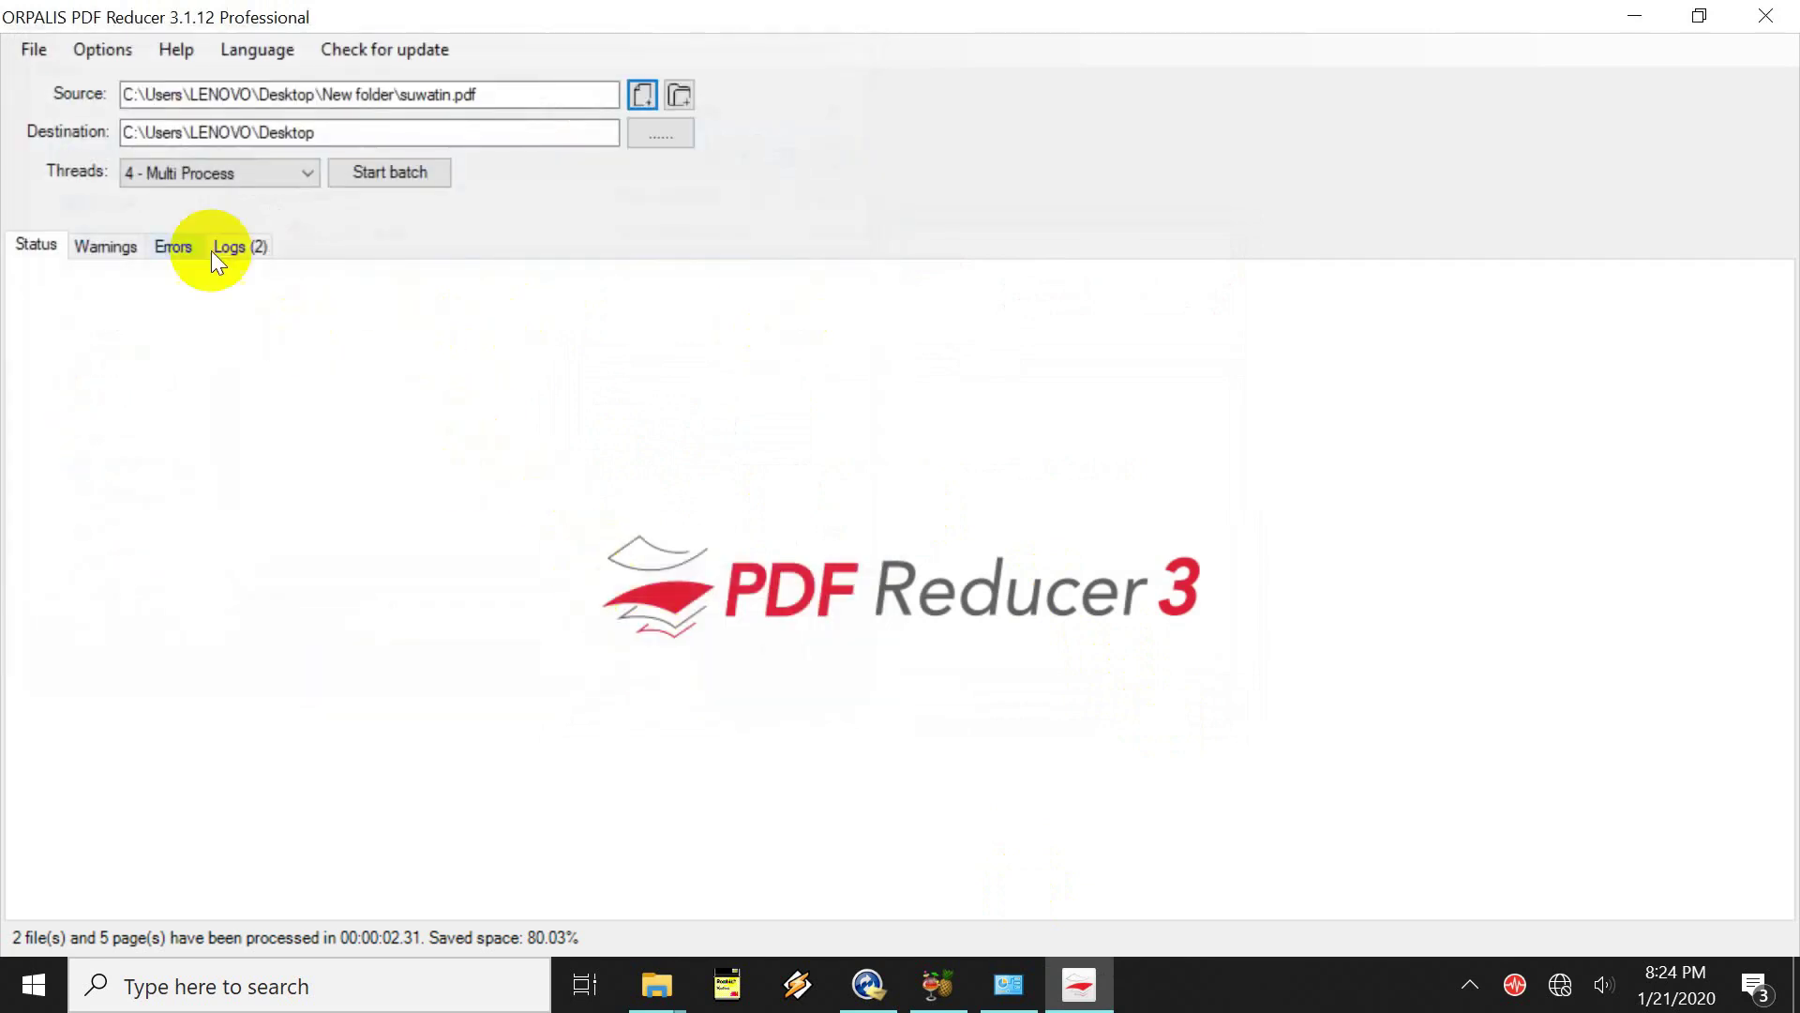
Run the batch reduction on the selected PDF, dismiss the completion message and minimise the program to reveal the desktop
left_click(407, 172)
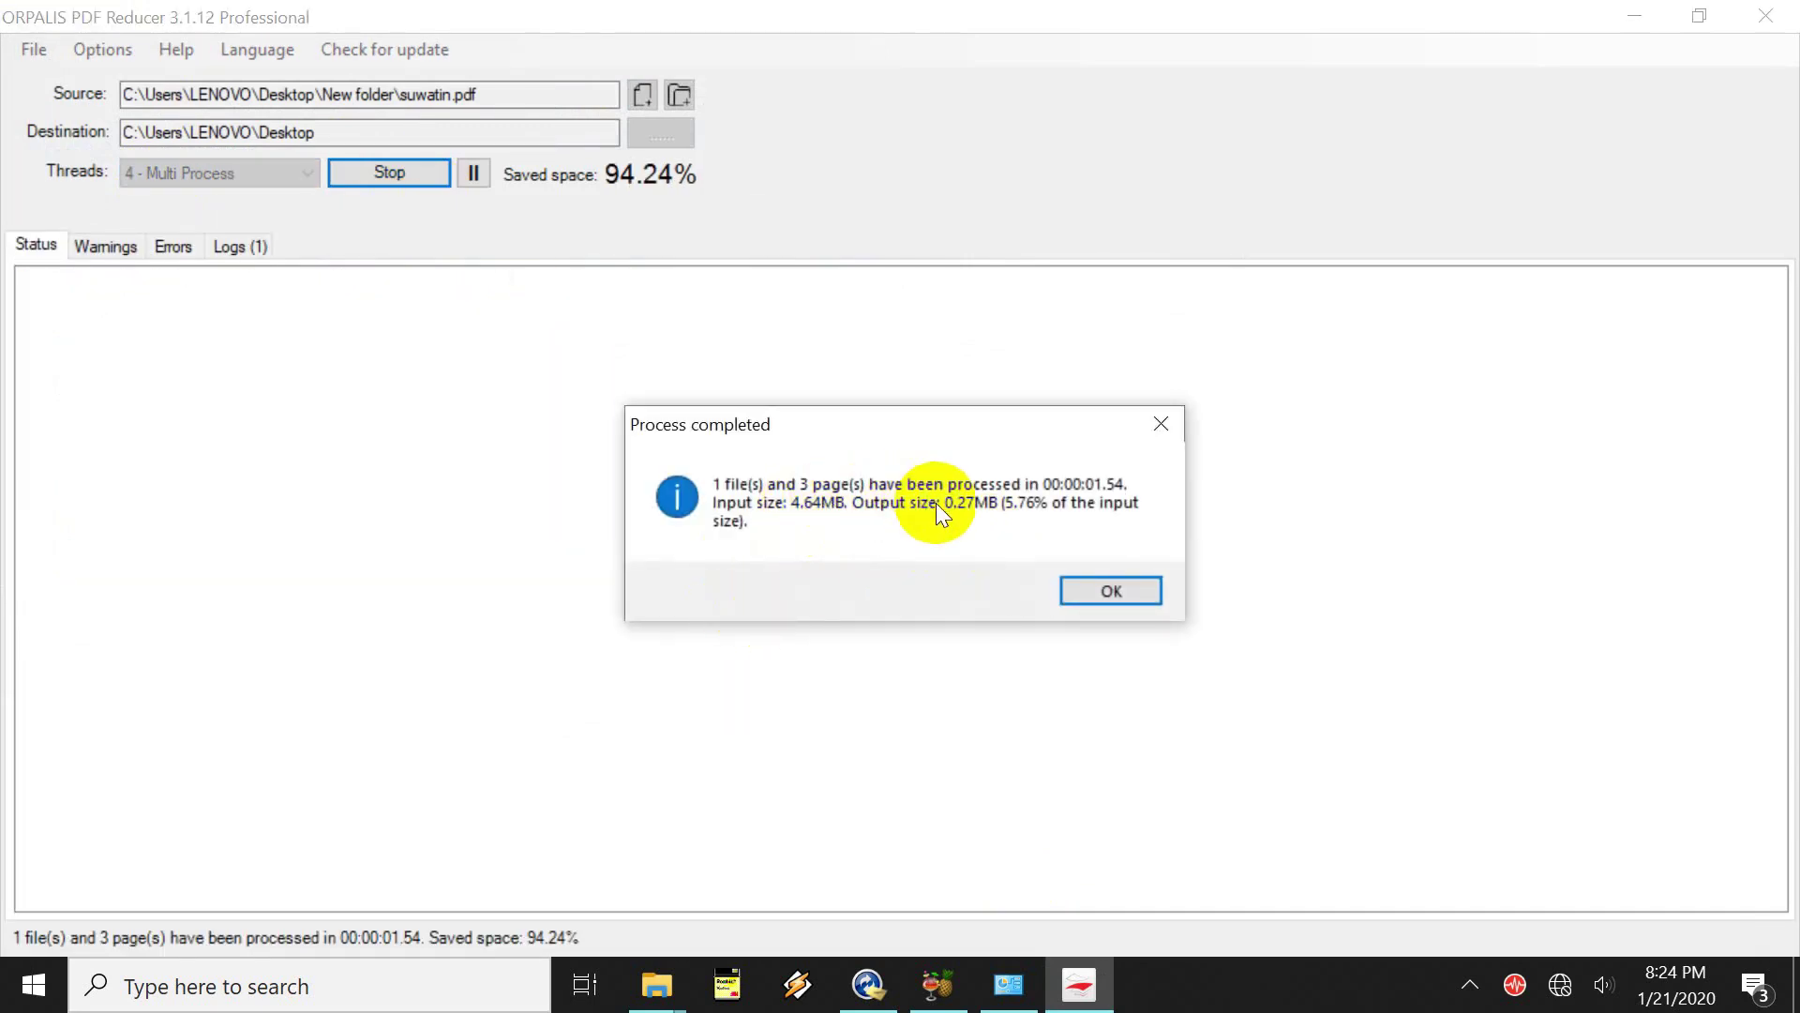
left_click(1078, 591)
left_click(1619, 15)
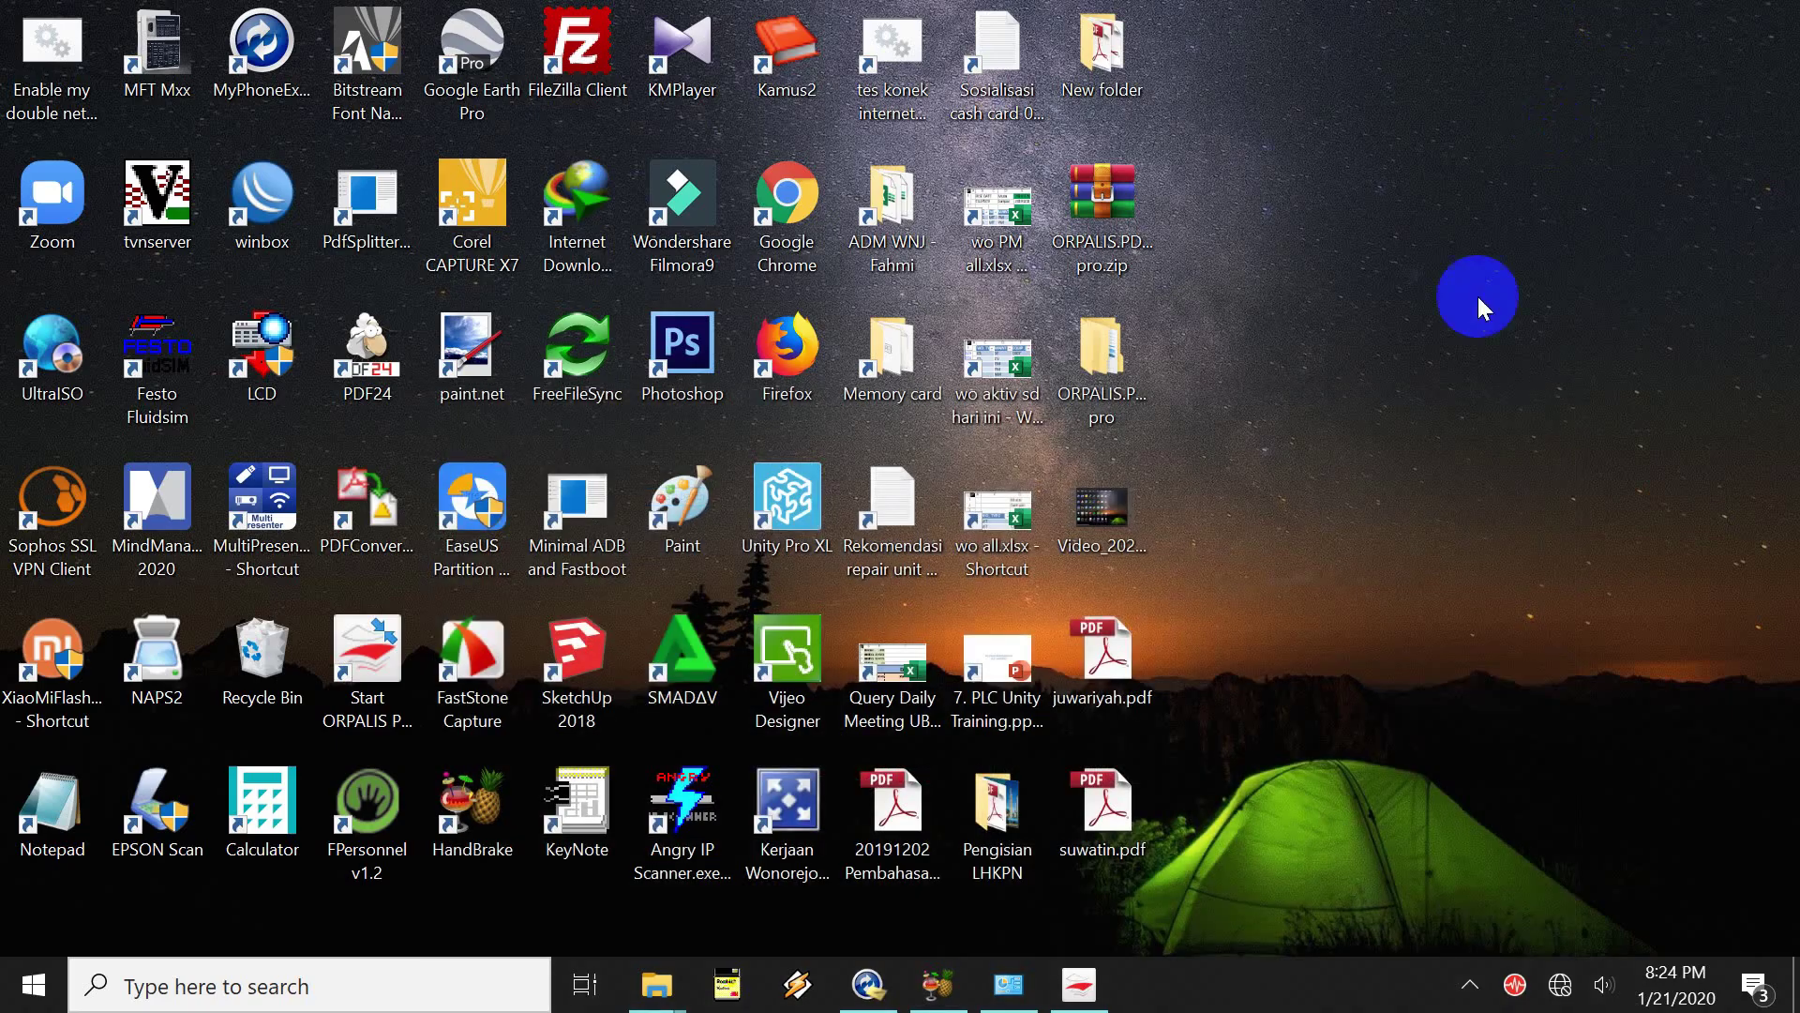
Check the file size of the newly reduced lower PDF on the desktop in its properties, and inspect its quality in Adobe Reader
left_click(1111, 987)
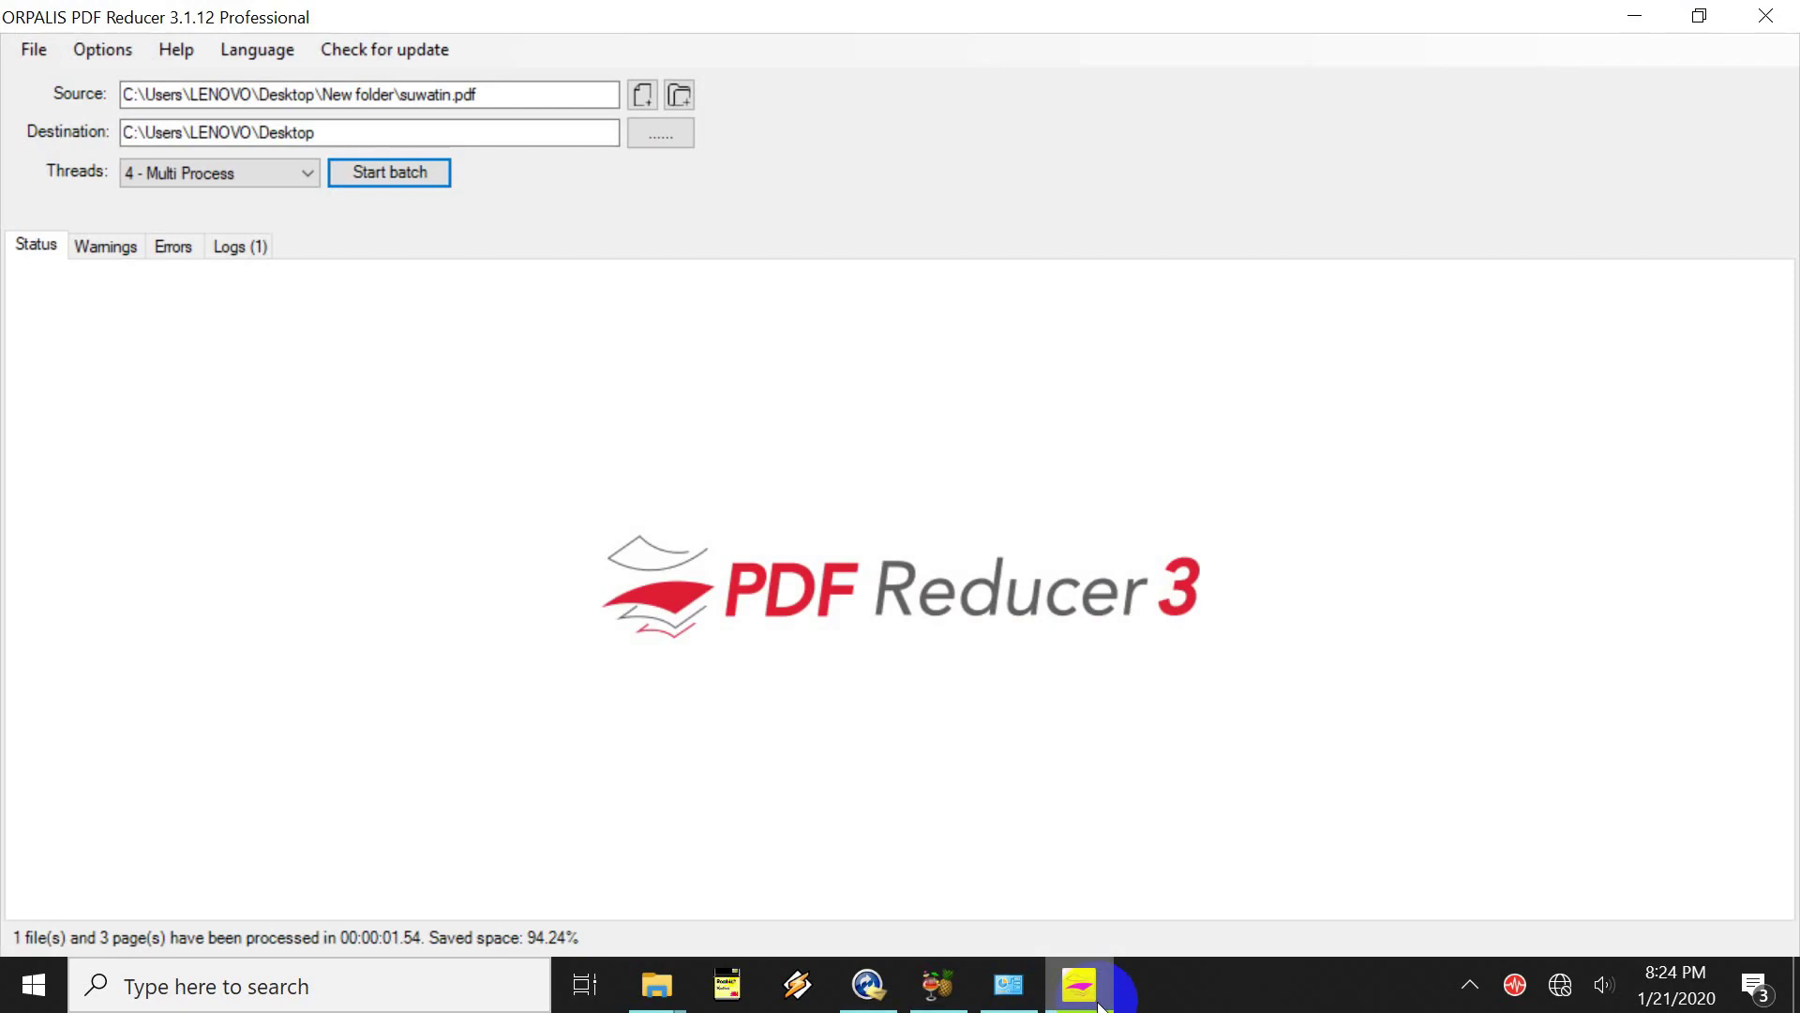
left_click(1114, 989)
right_click(1109, 814)
left_click(995, 933)
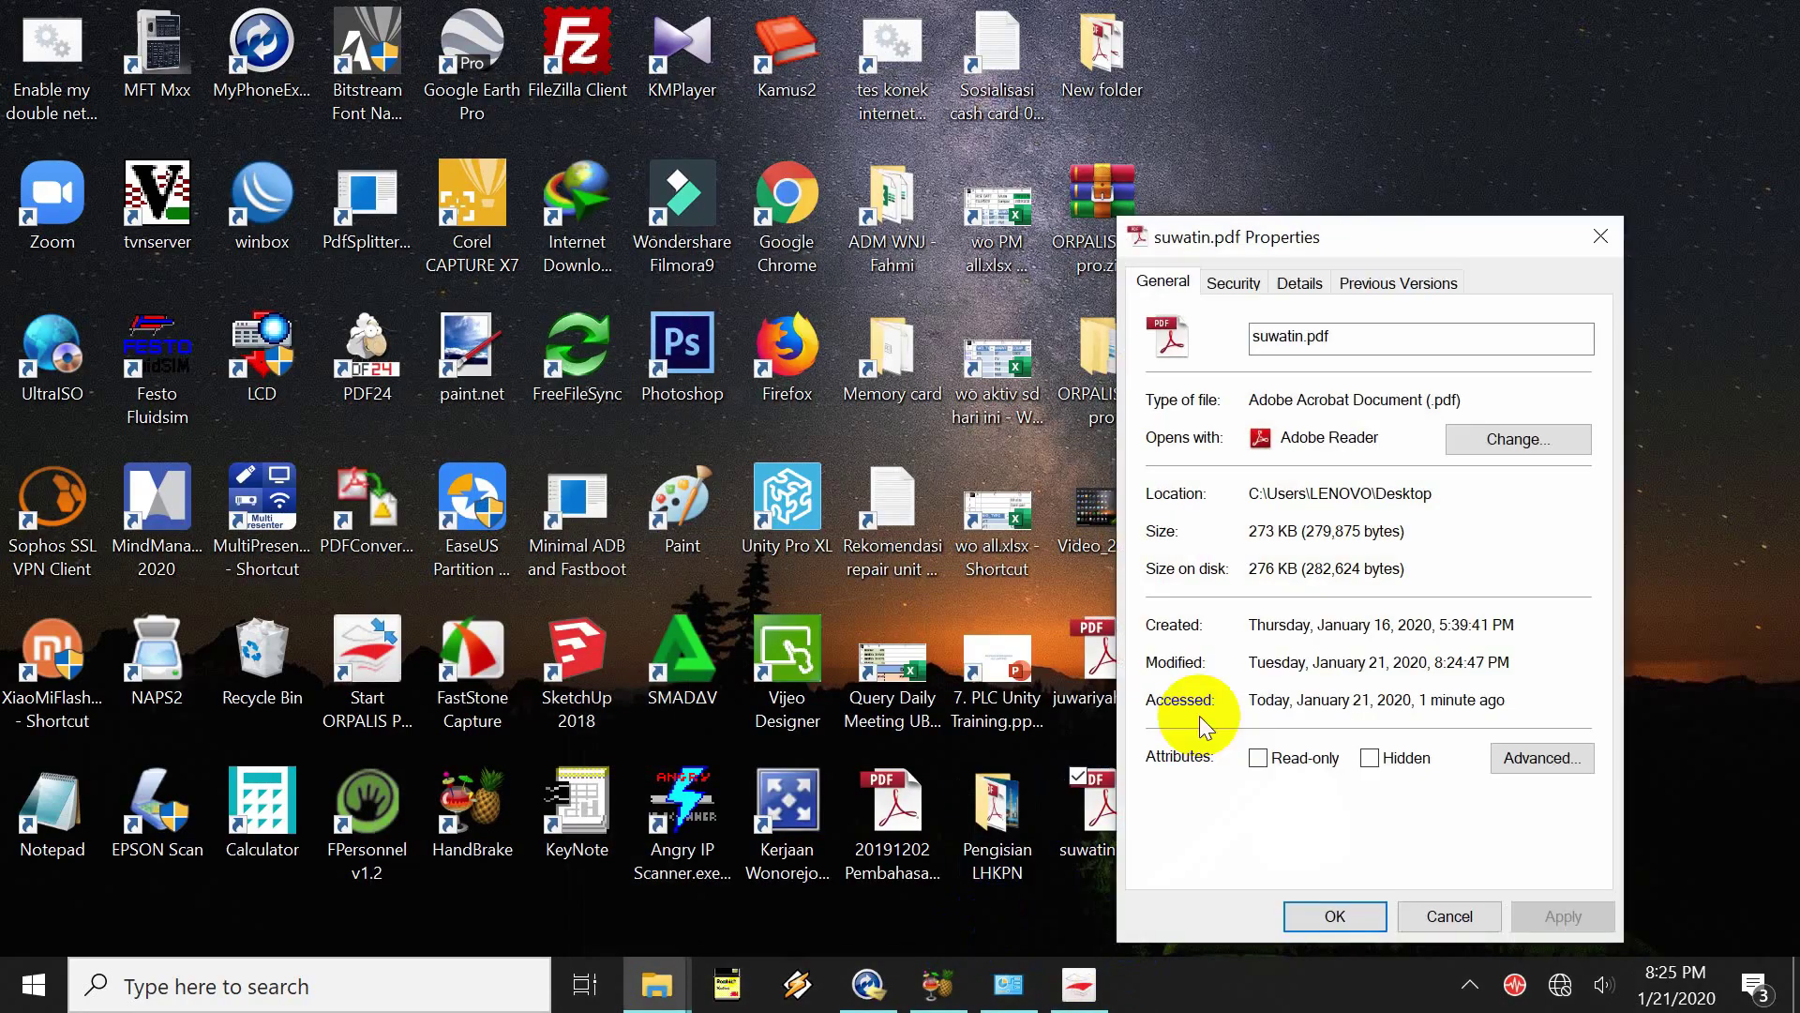
left_click(1436, 916)
double_click(1101, 811)
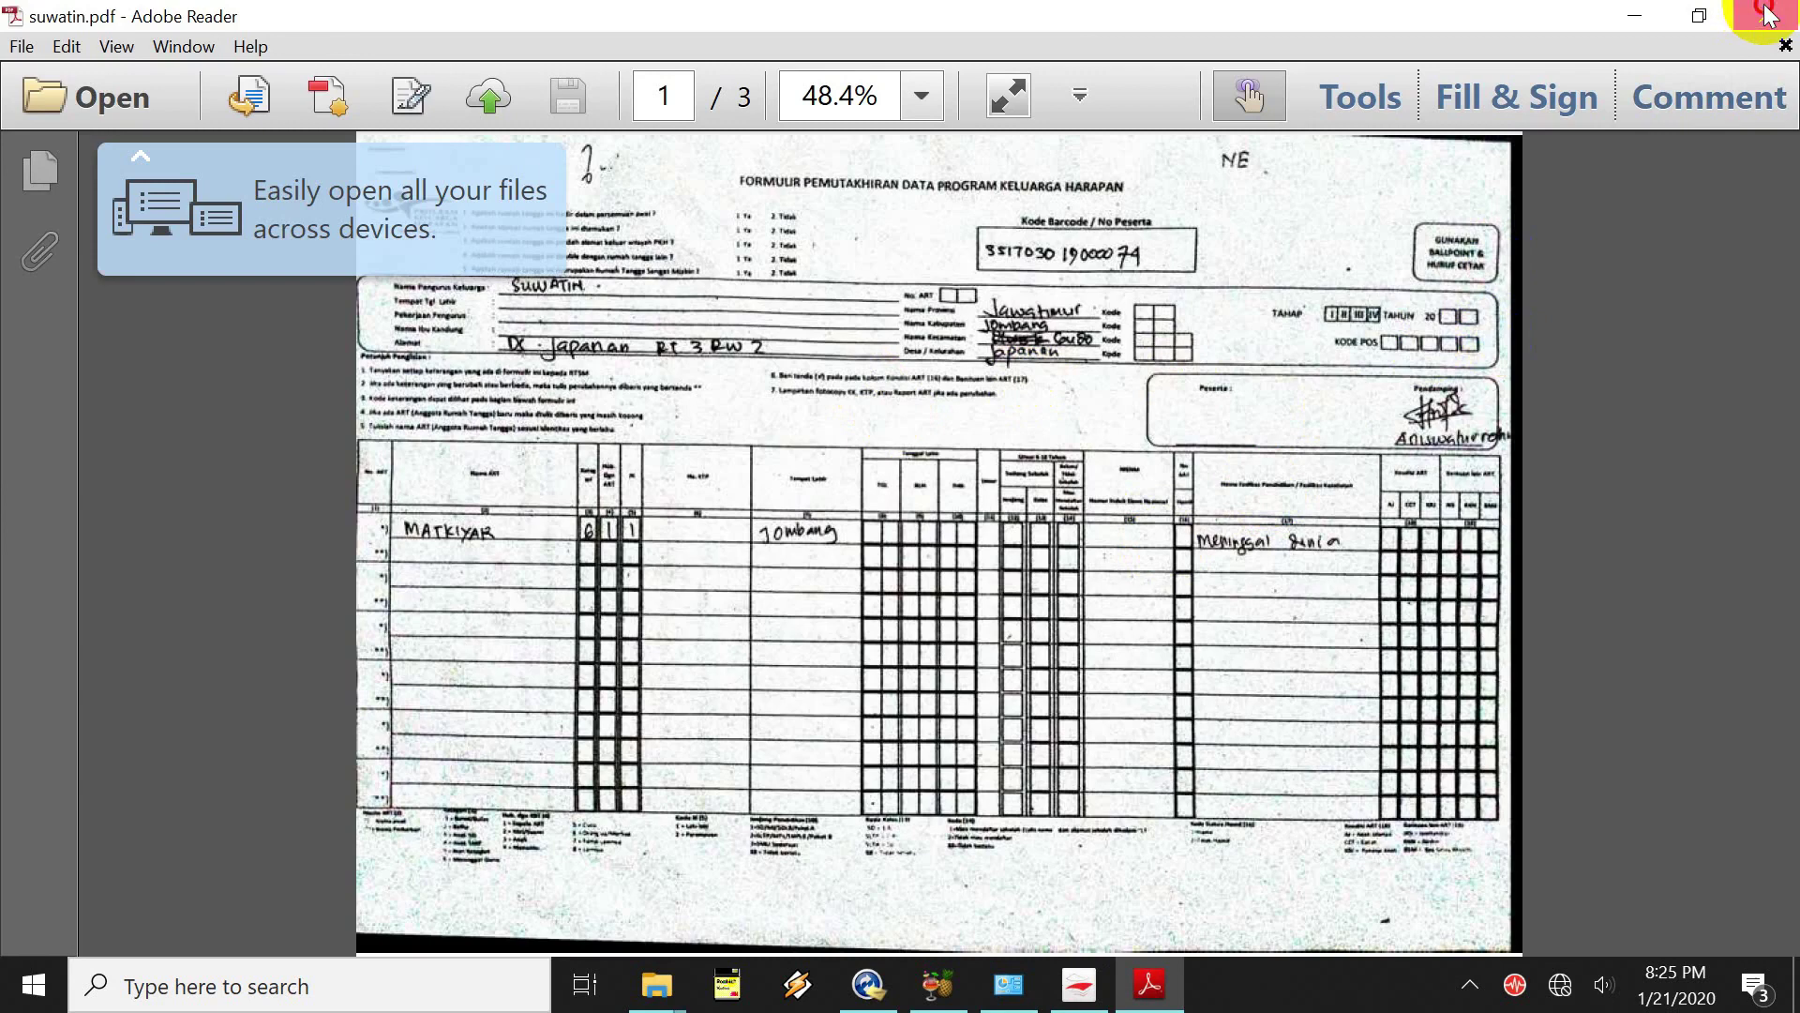
left_click(1768, 16)
Return to ORPALIS PDF Reducer, review the batch's logs, errors, warnings and status, and close the program
left_click(1091, 974)
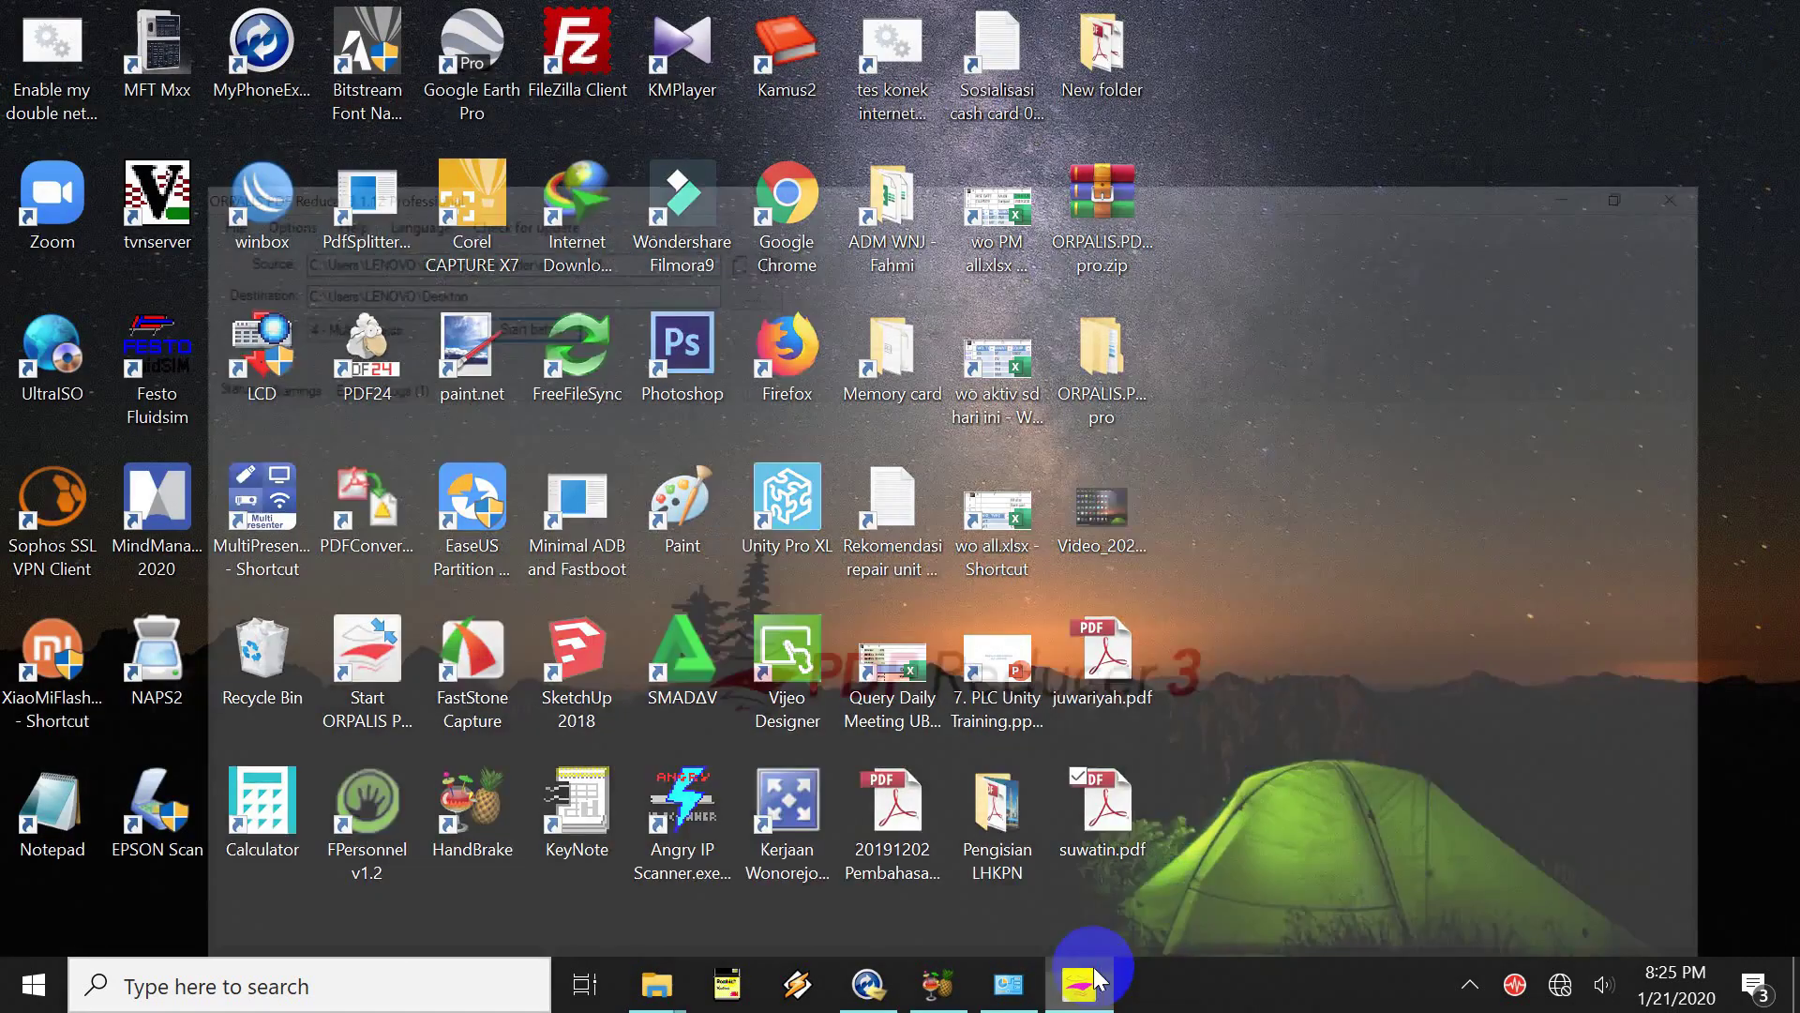
left_click(217, 244)
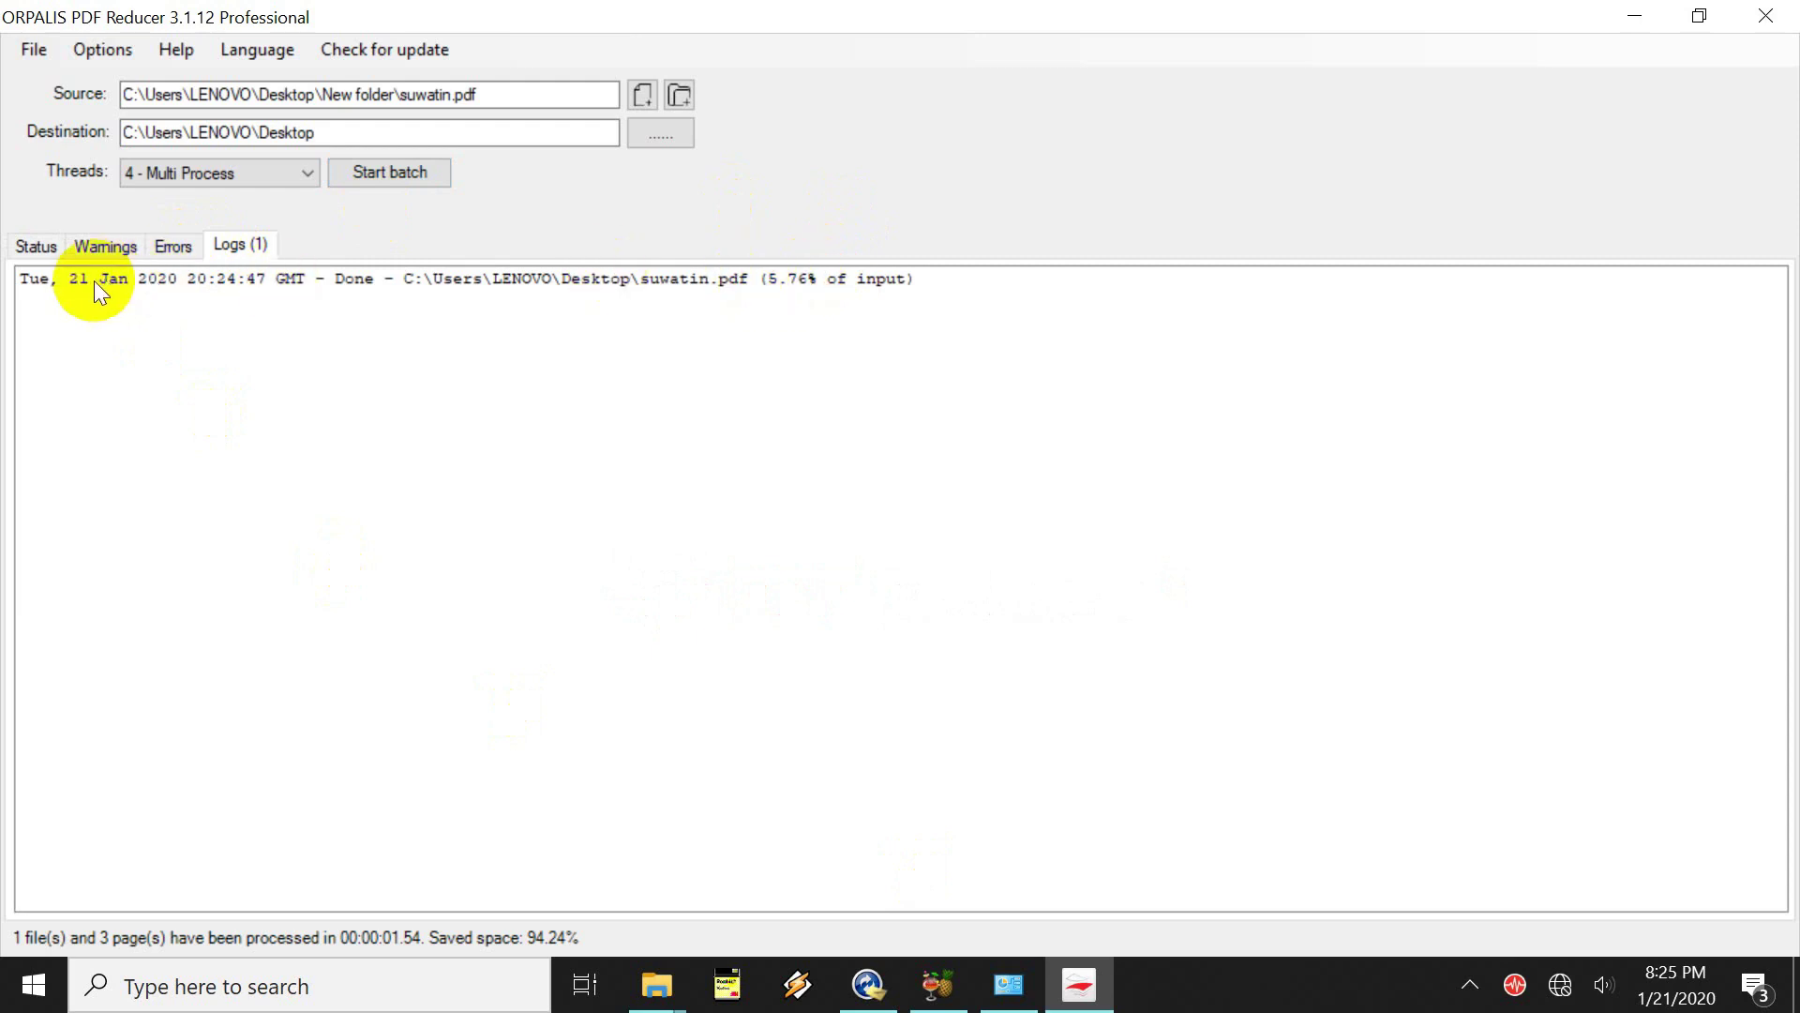
left_click(175, 249)
left_click(126, 245)
left_click(38, 251)
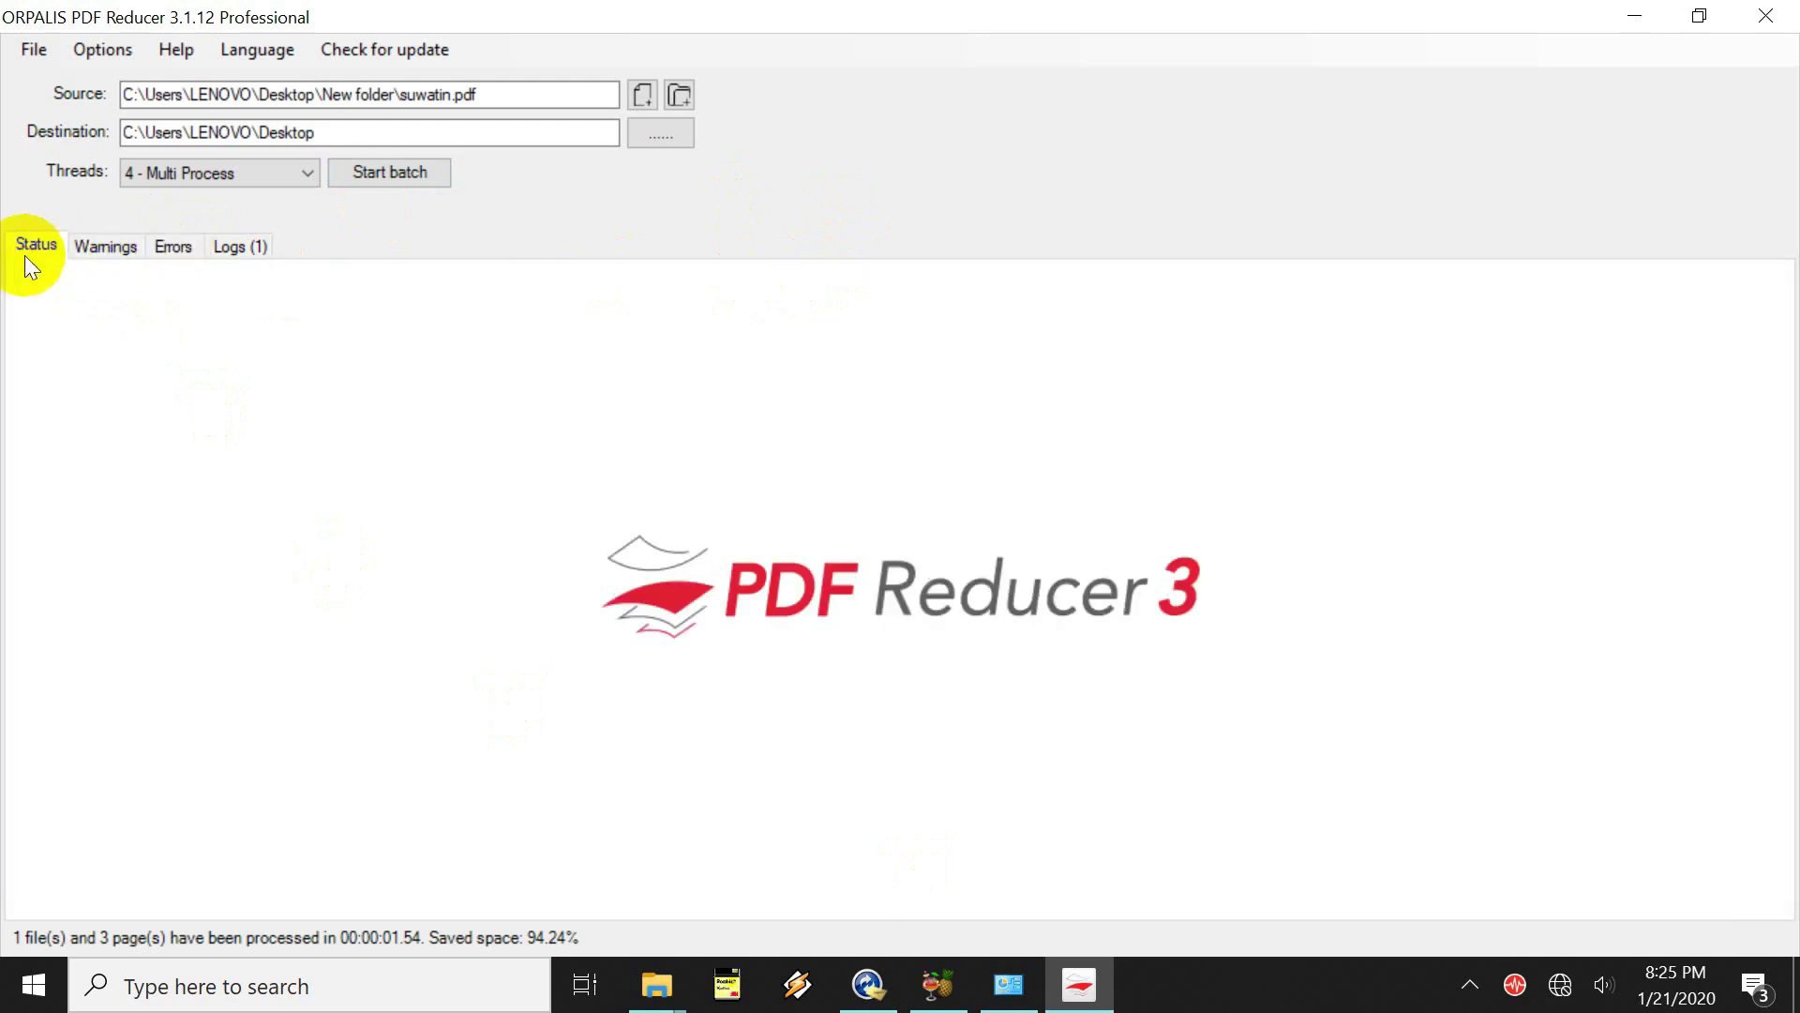
left_click(234, 251)
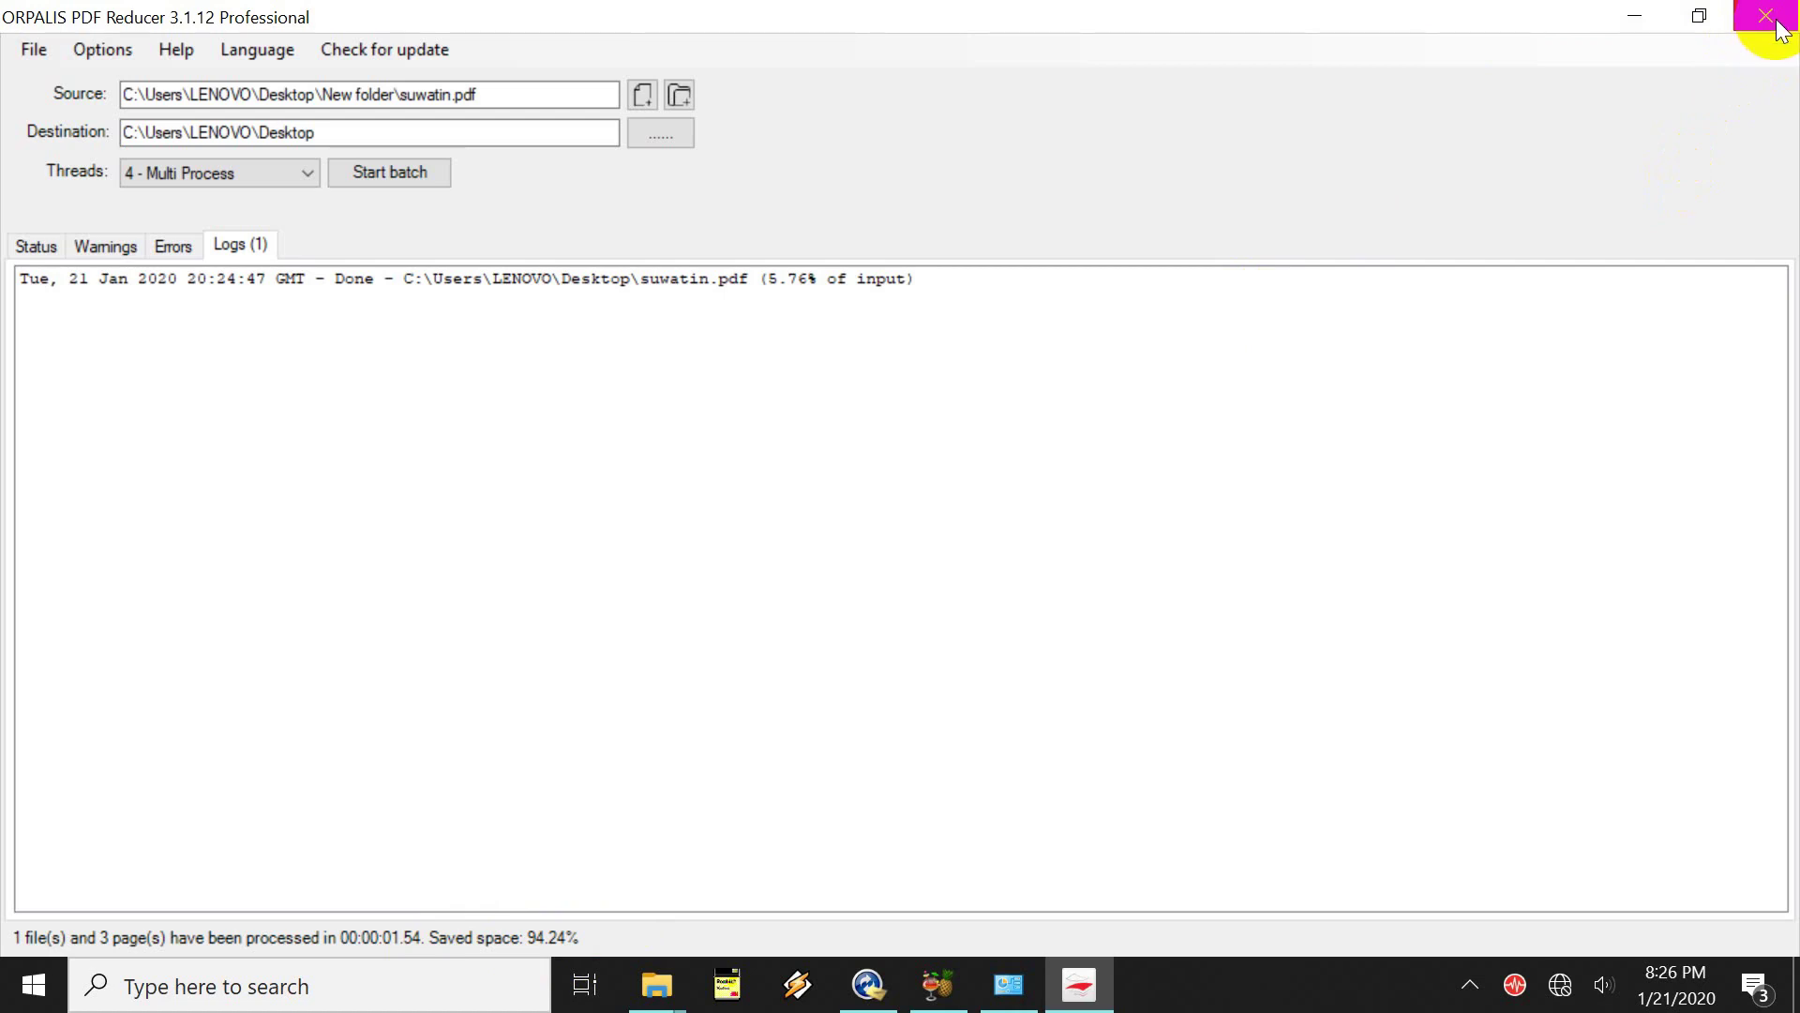
left_click(1767, 16)
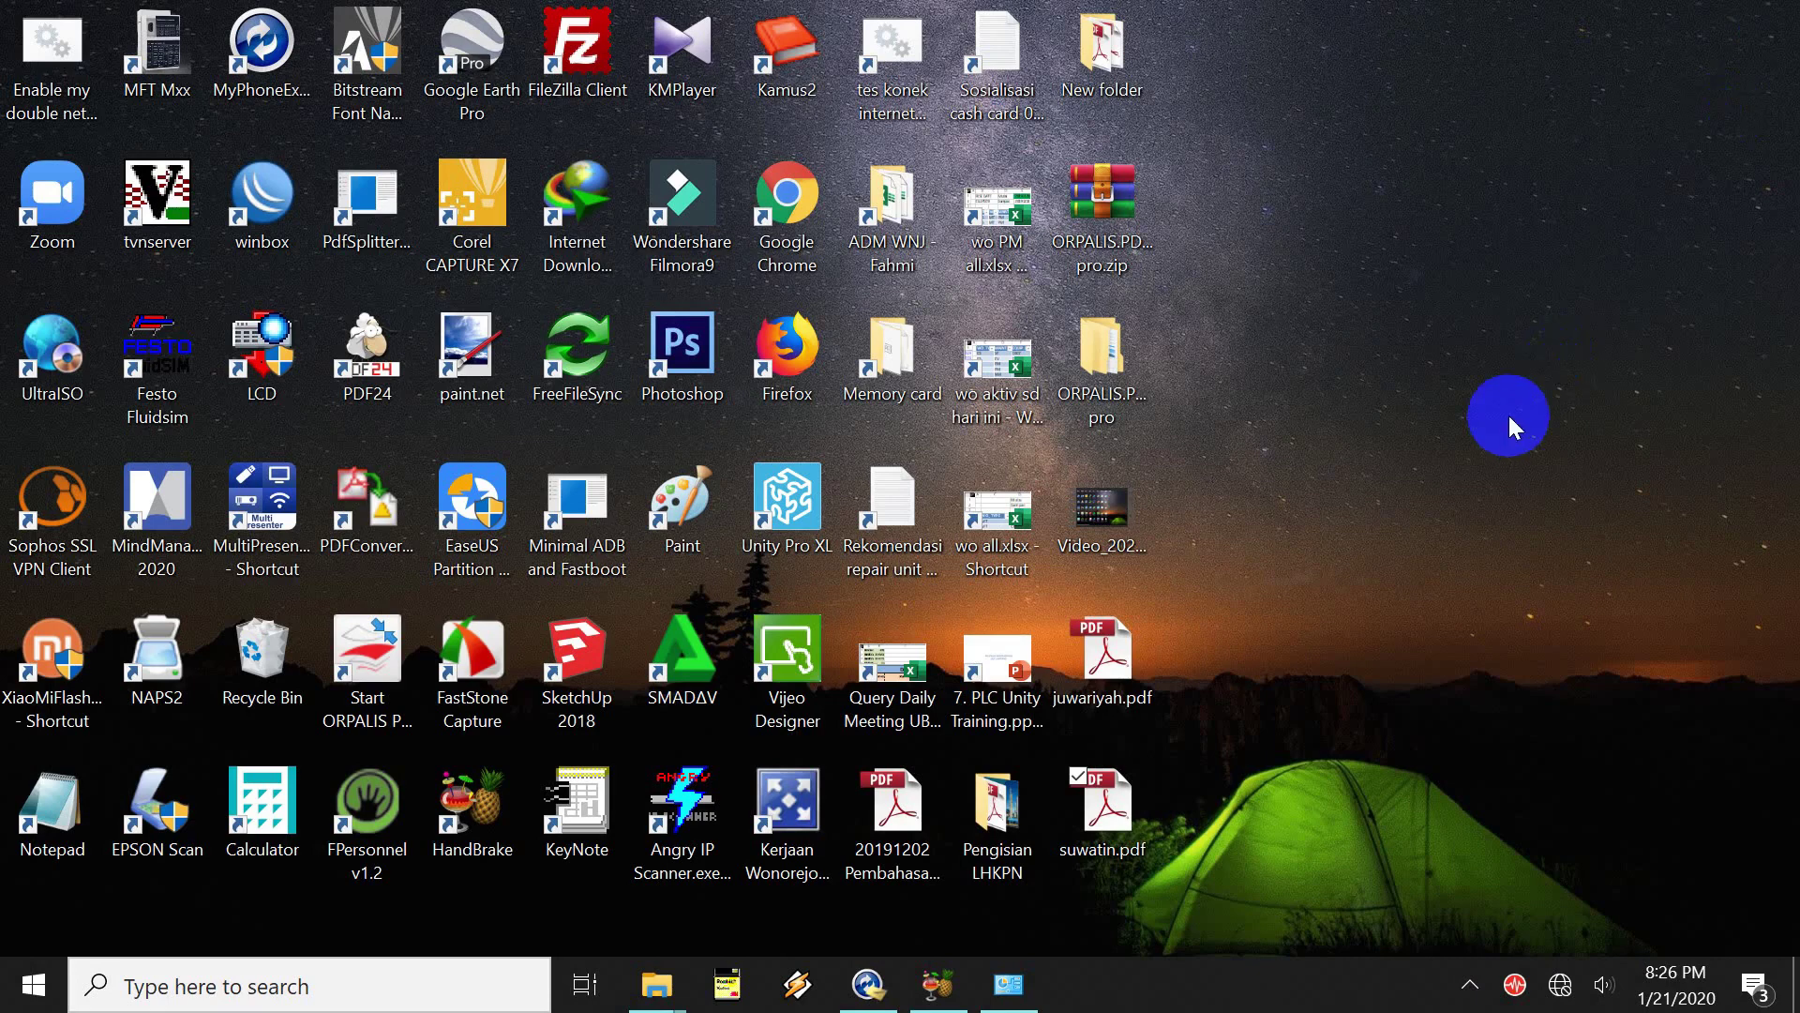